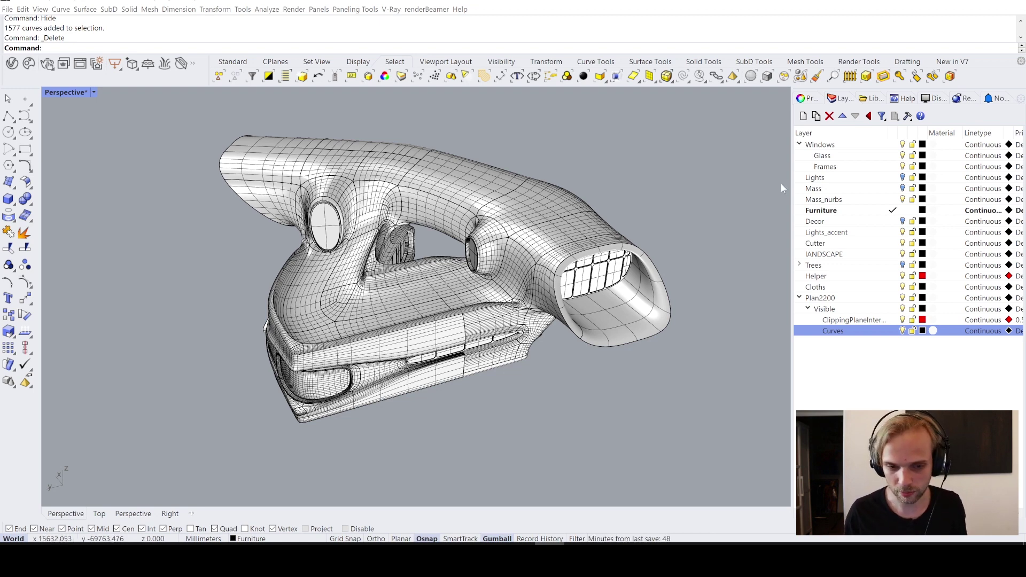
Create a horizontal rectangular clipping plane on the ground beside the building with the ClippingPlane command
{"action": "right_click_drag", "start_coordinate": [418, 258], "coordinate": [442, 256]}
{"action": "scroll", "coordinate": [443, 254], "scroll_direction": "down", "scroll_amount": 4}
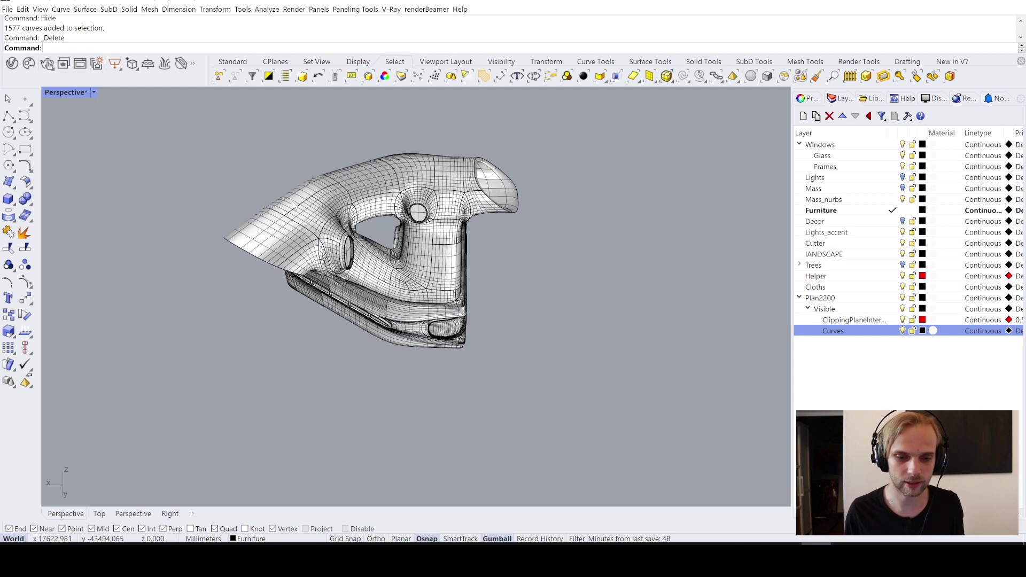
{"action": "mouse_move", "coordinate": [357, 281]}
{"action": "right_mouse_down"}
{"action": "mouse_move", "coordinate": [441, 246]}
{"action": "mouse_move", "coordinate": [360, 266]}
{"action": "right_mouse_up"}
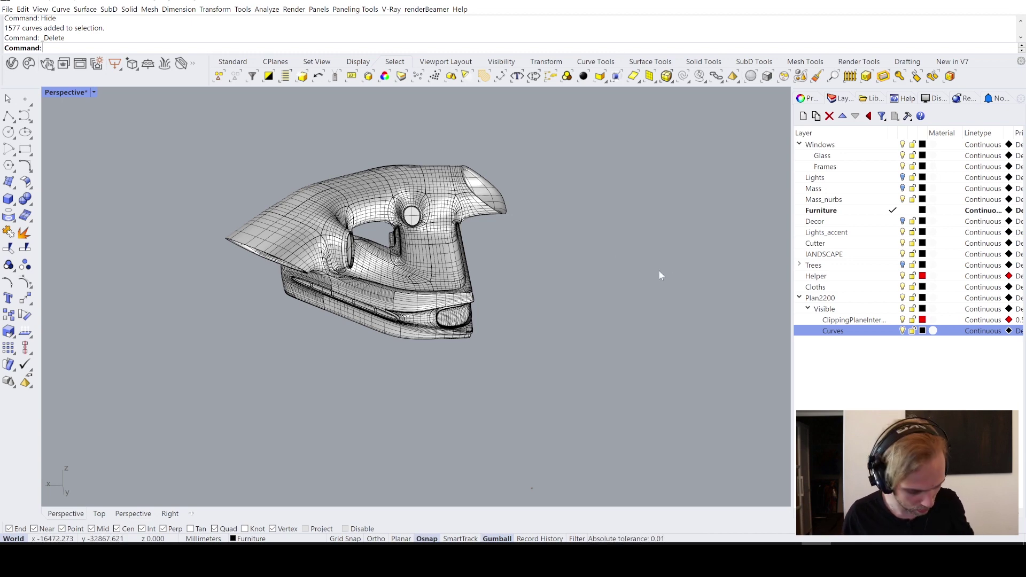
{"action": "right_click_drag", "start_coordinate": [602, 243], "coordinate": [470, 260]}
{"action": "scroll", "coordinate": [470, 259], "scroll_direction": "up", "scroll_amount": 3}
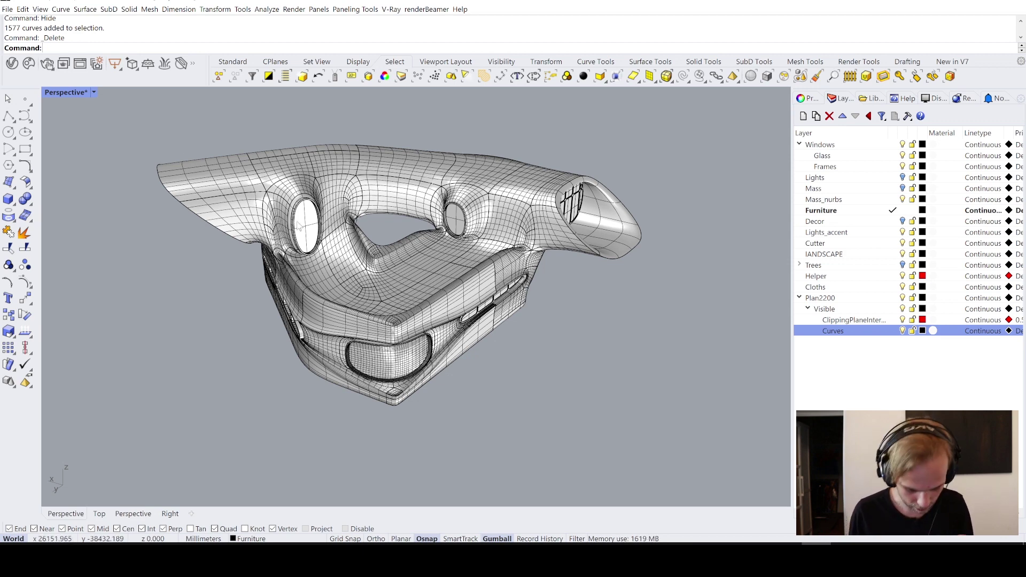
{"action": "type", "text": "ClippingPlane"}
{"action": "key", "text": "Return"}
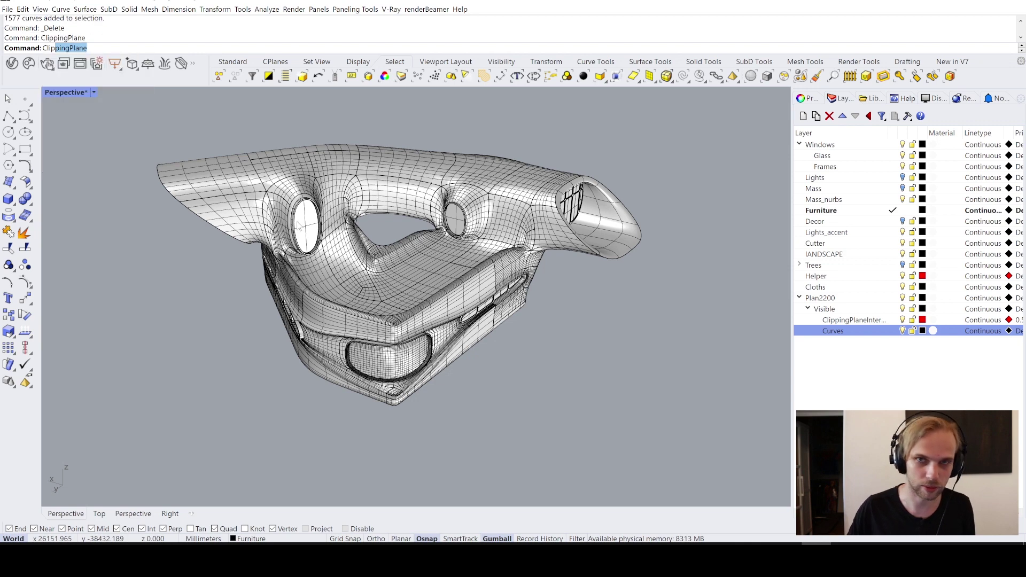
{"action": "left_click", "coordinate": [436, 427]}
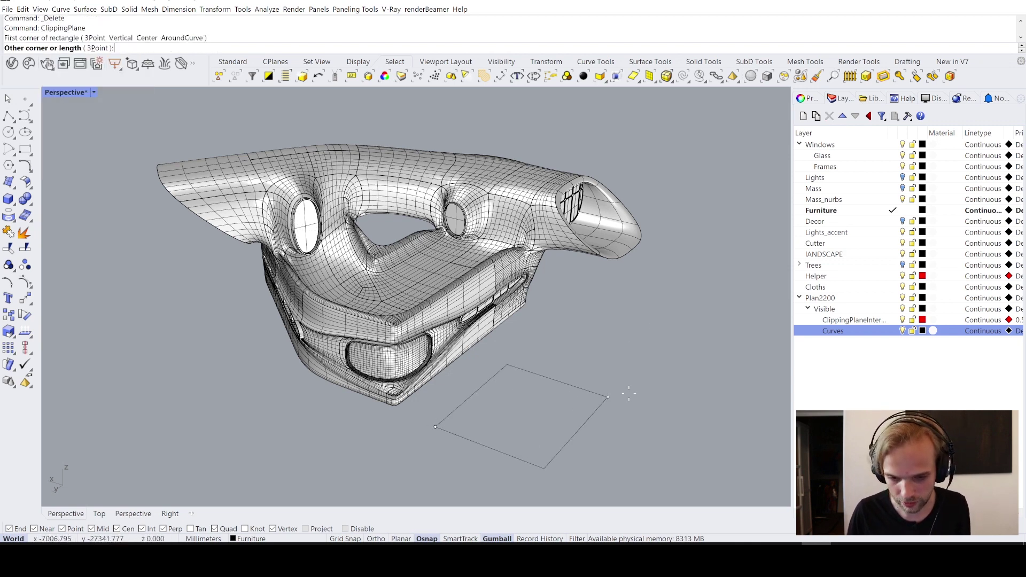
{"action": "left_click", "coordinate": [608, 408]}
{"action": "right_click_drag", "start_coordinate": [520, 396], "coordinate": [534, 336]}
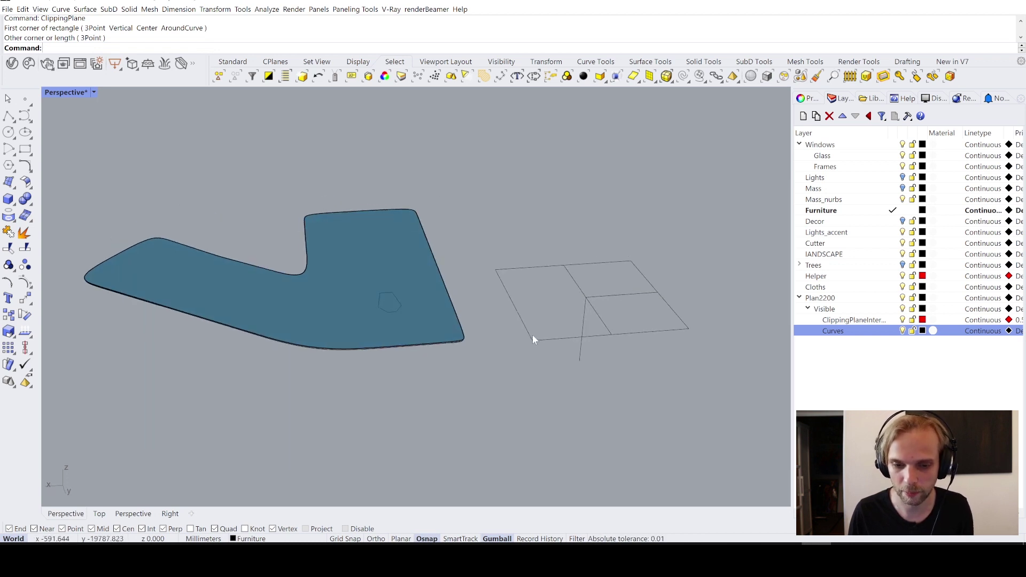
Raise the clipping plane vertically by 1100 mm so it cuts through the building
{"action": "left_click", "coordinate": [552, 345]}
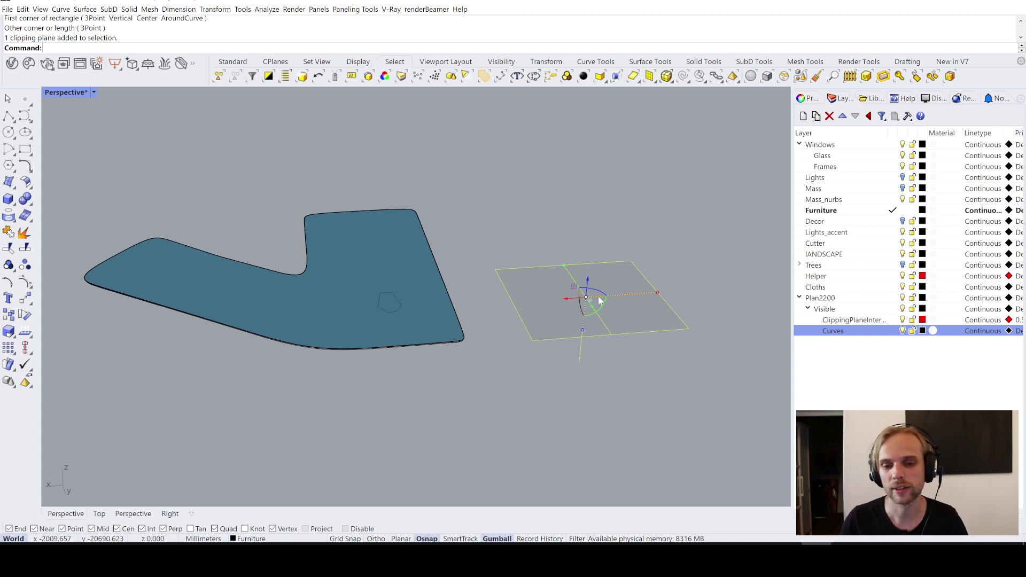
{"action": "key", "text": "Escape"}
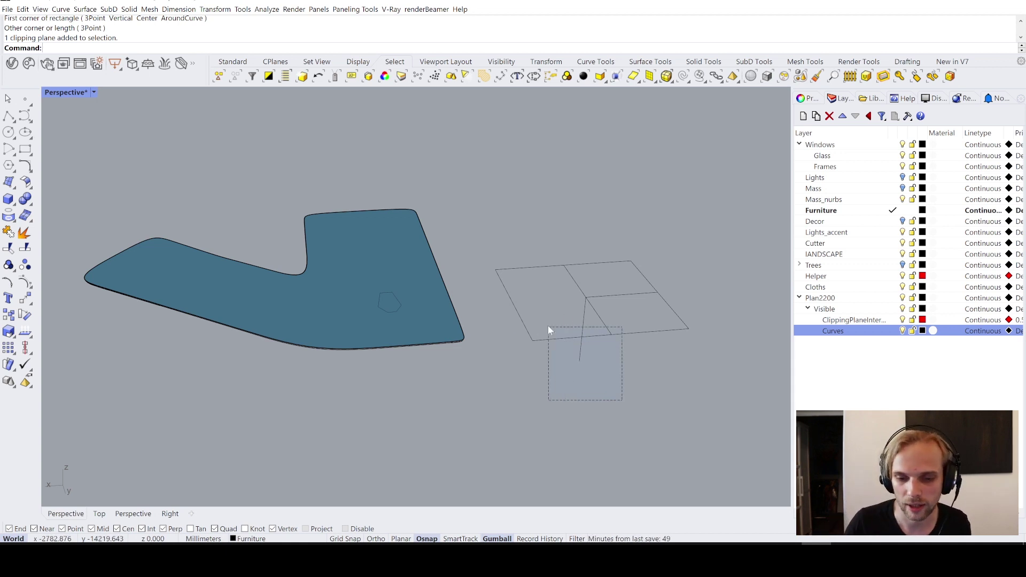
{"action": "left_click", "coordinate": [566, 303]}
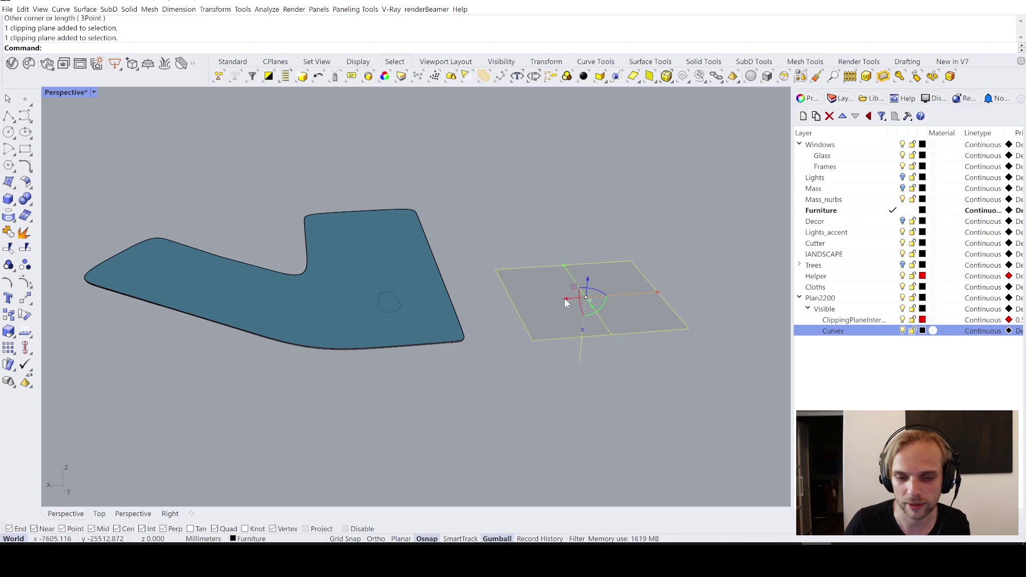
{"action": "left_click", "coordinate": [588, 282]}
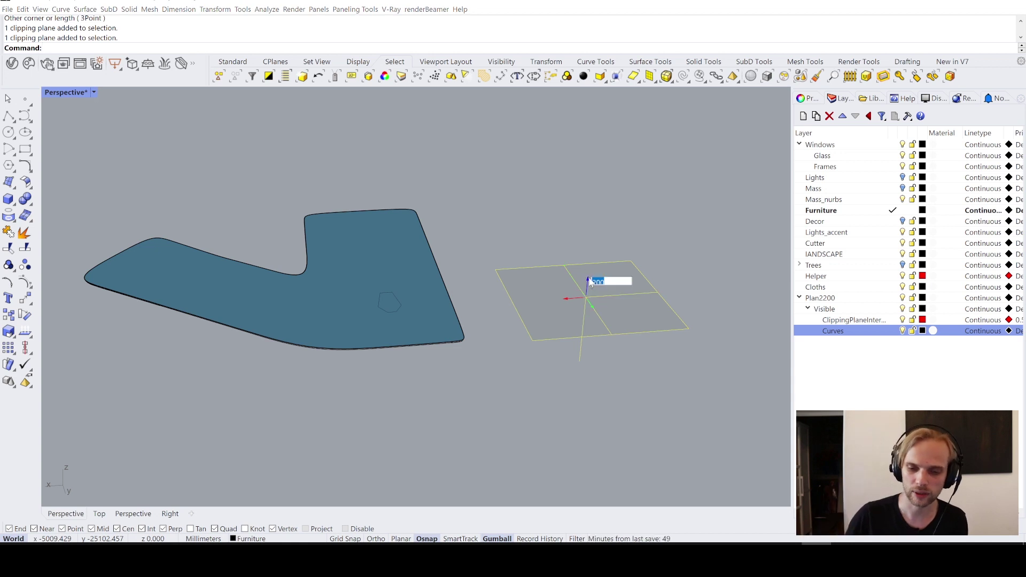
{"action": "type", "text": "1"}
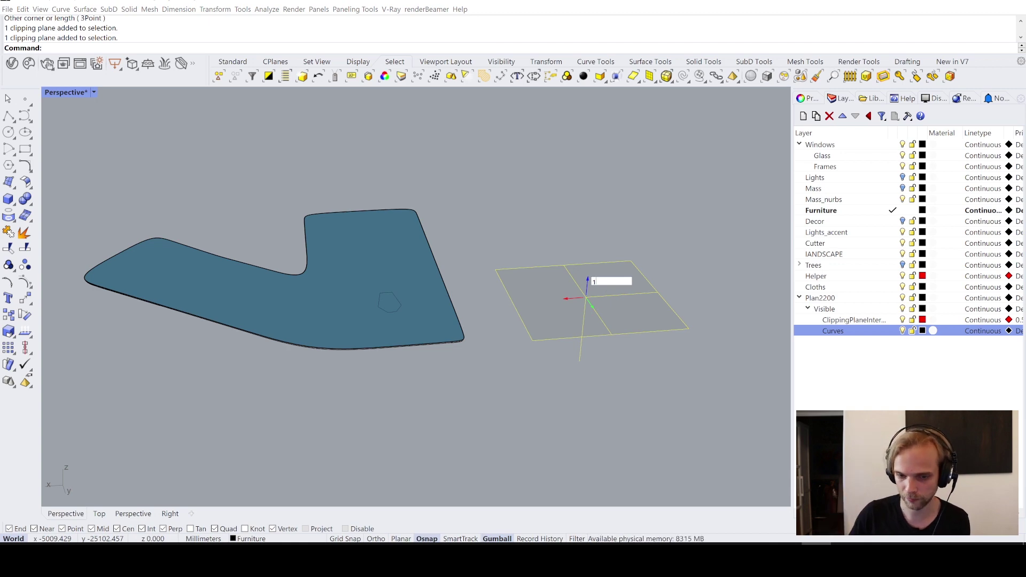
{"action": "type", "text": "100"}
{"action": "key", "text": "Return"}
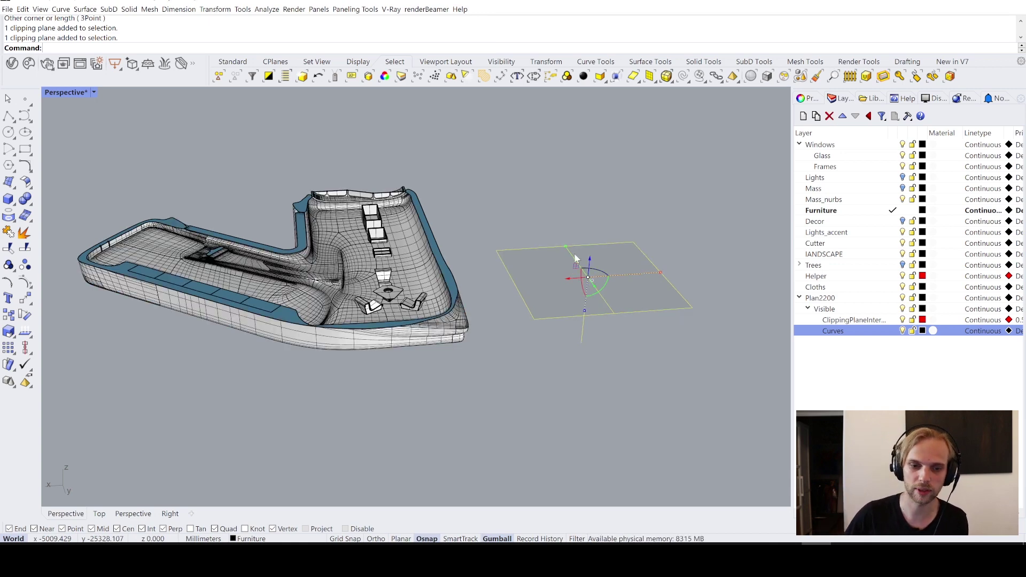
{"action": "key", "text": "Escape"}
Examine the cut building's interior and furniture from several angles in the Perspective view
{"action": "right_click_drag", "start_coordinate": [556, 200], "coordinate": [422, 270]}
{"action": "scroll", "coordinate": [395, 303], "scroll_direction": "up", "scroll_amount": 6}
{"action": "scroll", "coordinate": [420, 292], "scroll_direction": "up", "scroll_amount": 5}
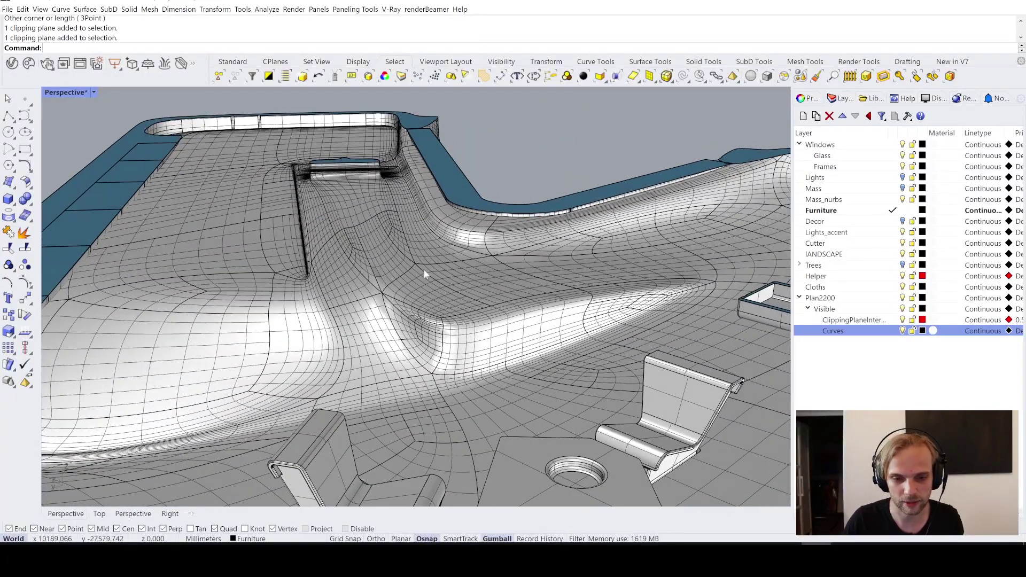
{"action": "scroll", "coordinate": [476, 267], "scroll_direction": "down", "scroll_amount": 5}
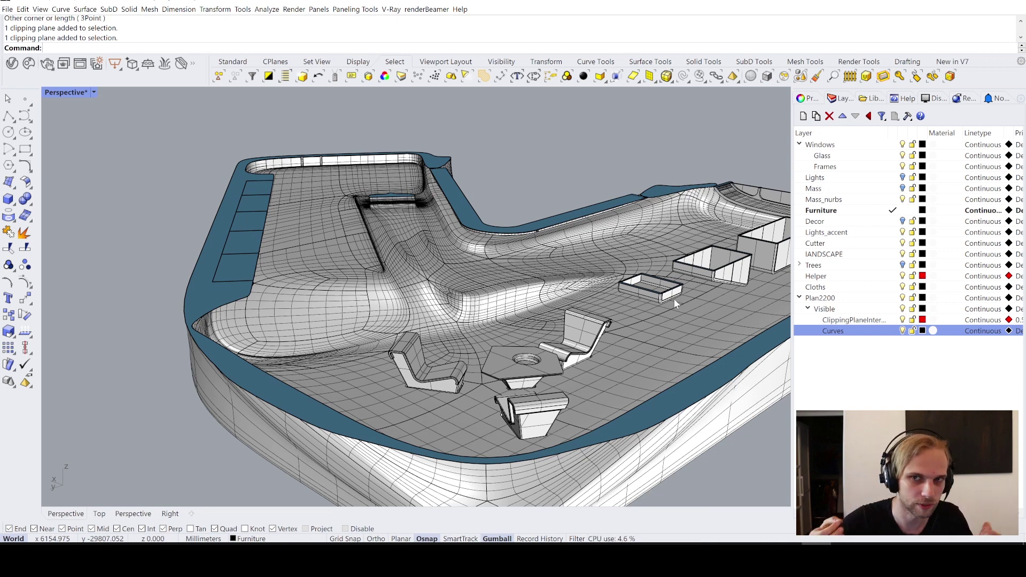
{"action": "scroll", "coordinate": [677, 296], "scroll_direction": "down", "scroll_amount": 5}
{"action": "right_click_drag", "start_coordinate": [676, 296], "coordinate": [615, 300]}
{"action": "scroll", "coordinate": [656, 355], "scroll_direction": "up", "scroll_amount": 3}
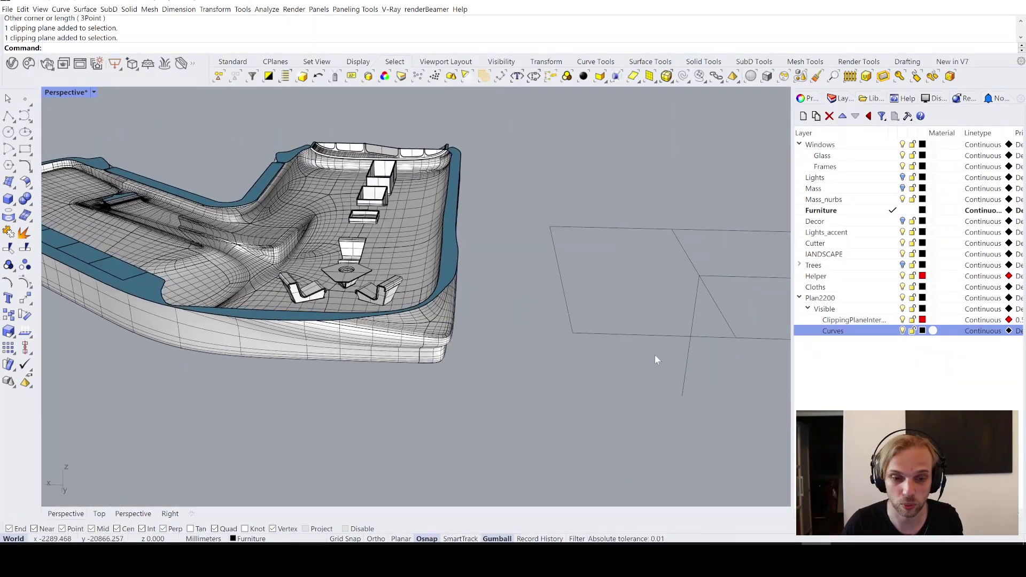
Raise the clipping plane by a further 1000 mm along its vertical axis
{"action": "left_click", "coordinate": [620, 321]}
{"action": "scroll", "coordinate": [613, 305], "scroll_direction": "down", "scroll_amount": 1}
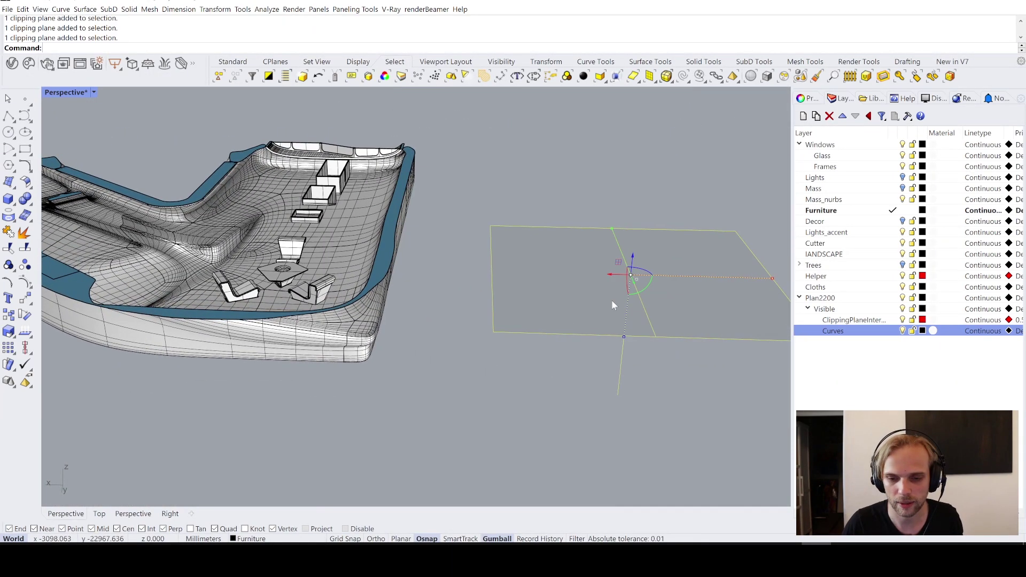
{"action": "left_click", "coordinate": [631, 255]}
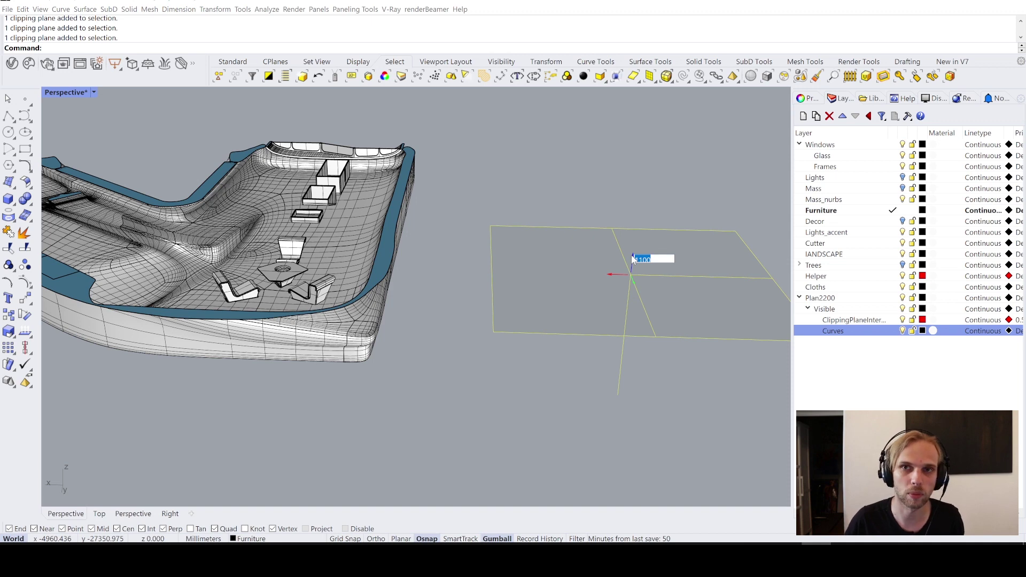
{"action": "type", "text": "1000"}
{"action": "key", "text": "Return"}
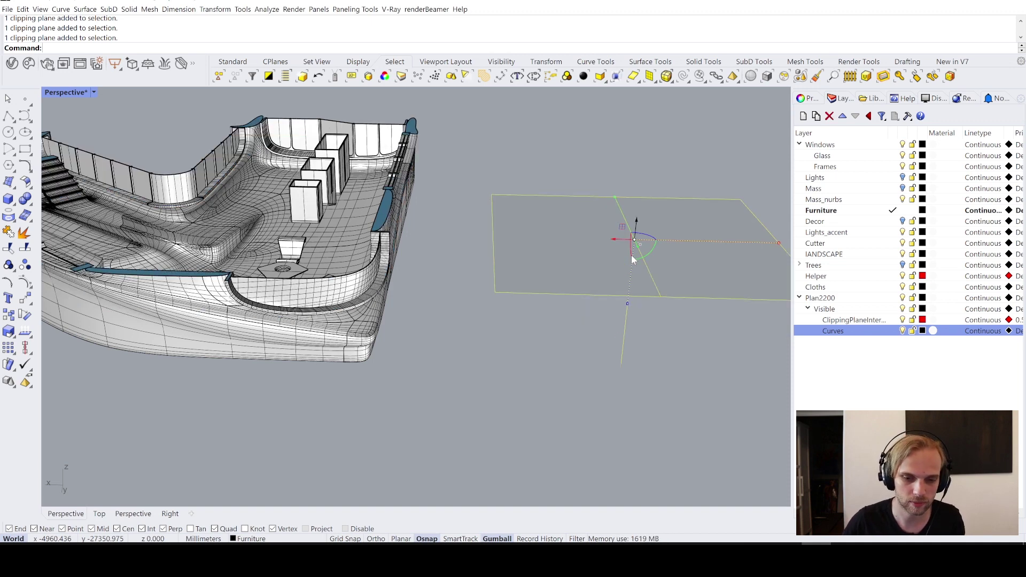
{"action": "left_click", "coordinate": [416, 271]}
Raise the clipping plane by an additional 100 mm along its vertical axis
{"action": "right_click_drag", "start_coordinate": [416, 272], "coordinate": [556, 253], "text": "shift"}
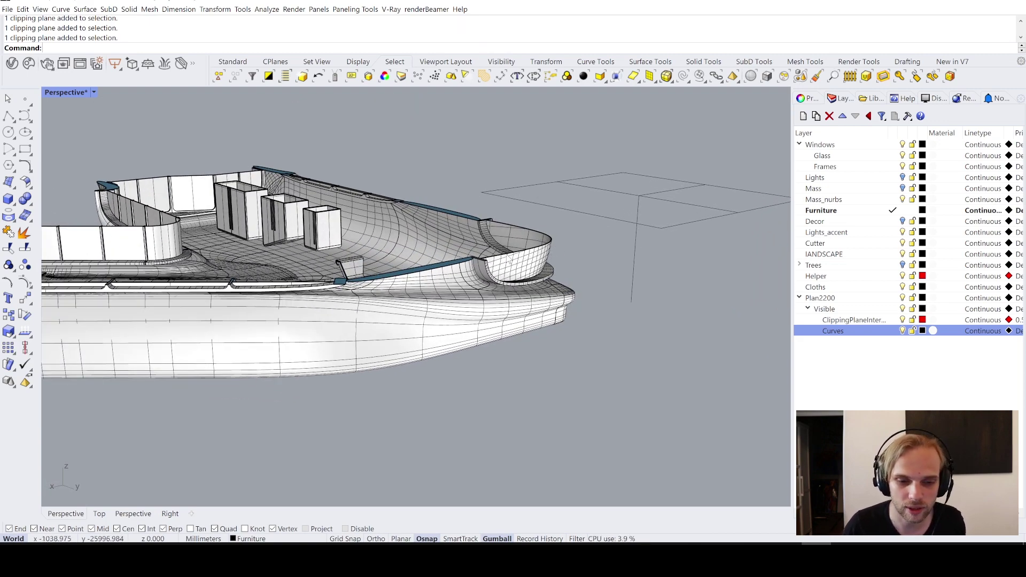
{"action": "right_click_drag", "start_coordinate": [547, 248], "coordinate": [539, 240]}
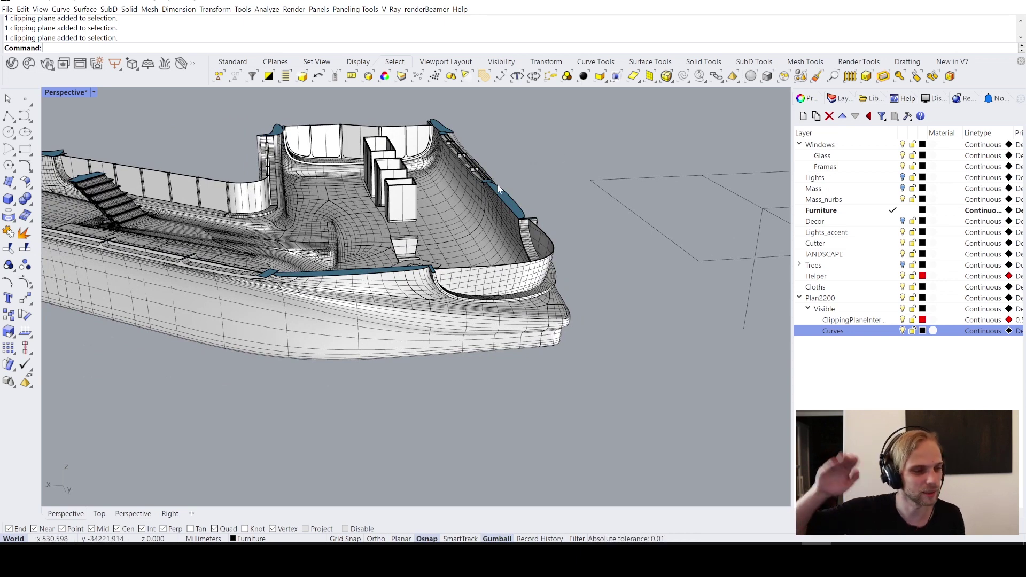
{"action": "right_click_drag", "start_coordinate": [669, 168], "coordinate": [589, 208]}
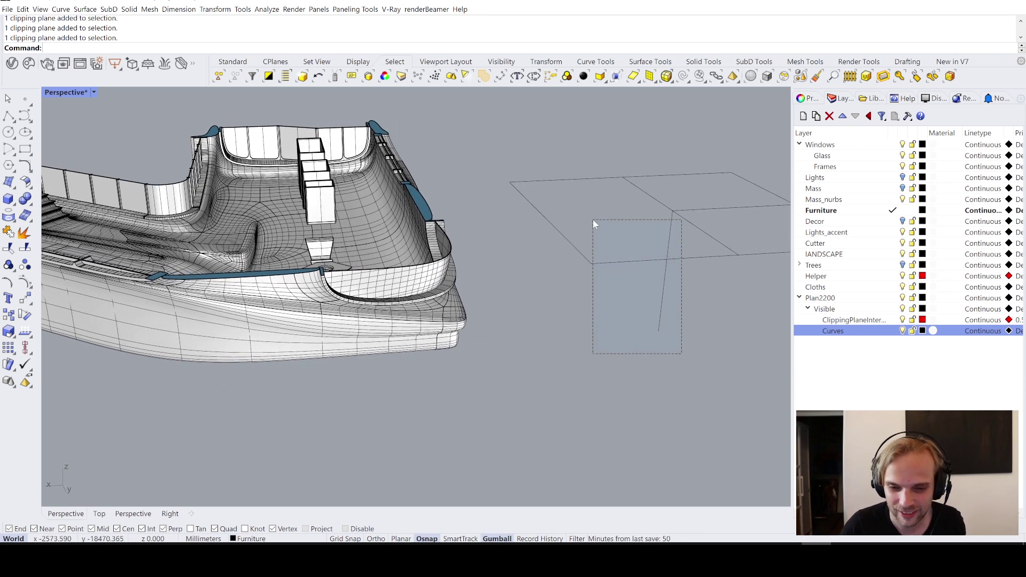
{"action": "left_click", "coordinate": [595, 223]}
{"action": "left_click", "coordinate": [676, 191]}
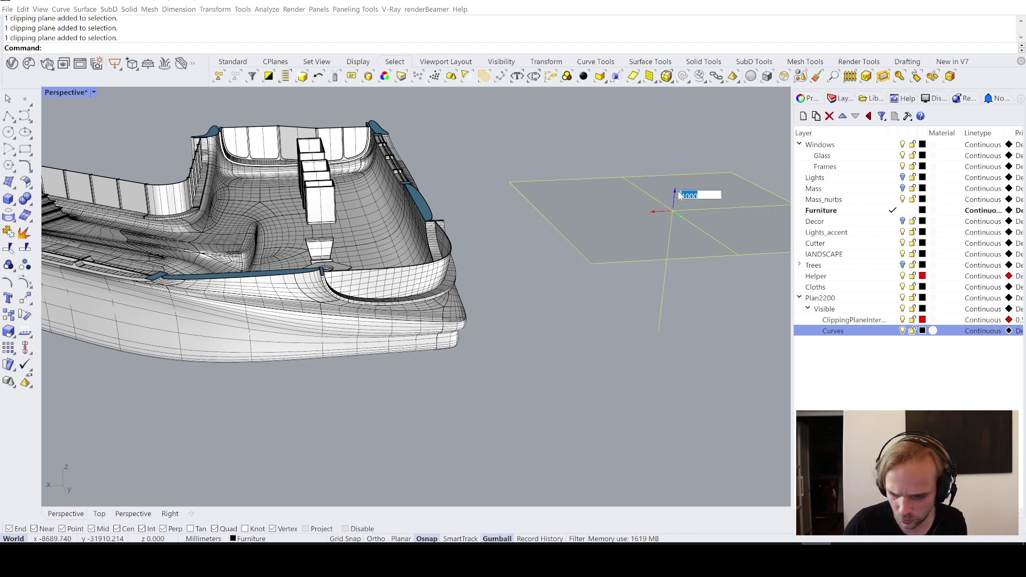
{"action": "type", "text": "100"}
{"action": "key", "text": "Return"}
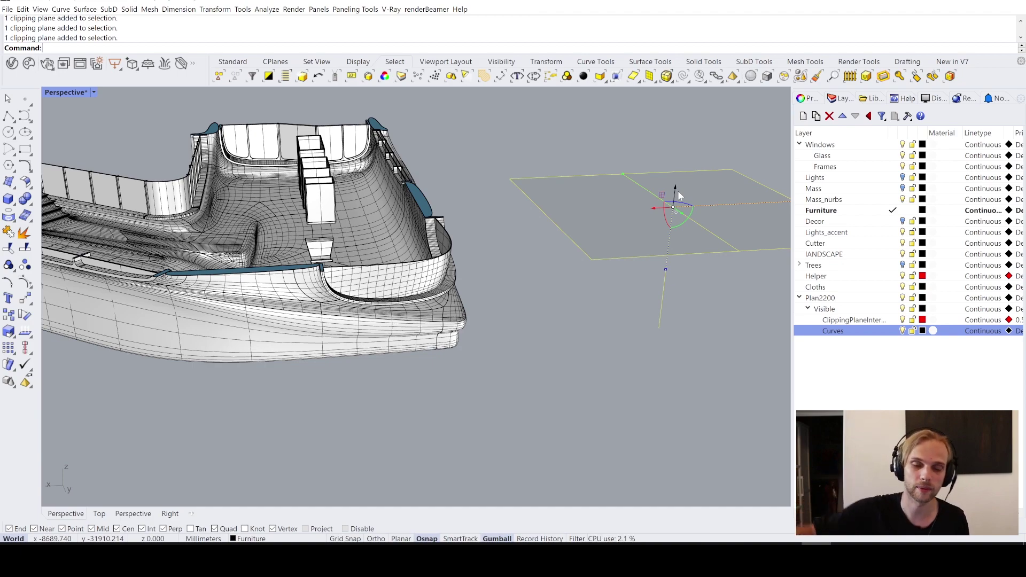
{"action": "left_click", "coordinate": [554, 165]}
Switch from the Perspective view to the Top view and frame the building with the clipping plane
{"action": "right_click_drag", "start_coordinate": [555, 165], "coordinate": [620, 251]}
{"action": "scroll", "coordinate": [479, 257], "scroll_direction": "up", "scroll_amount": 5}
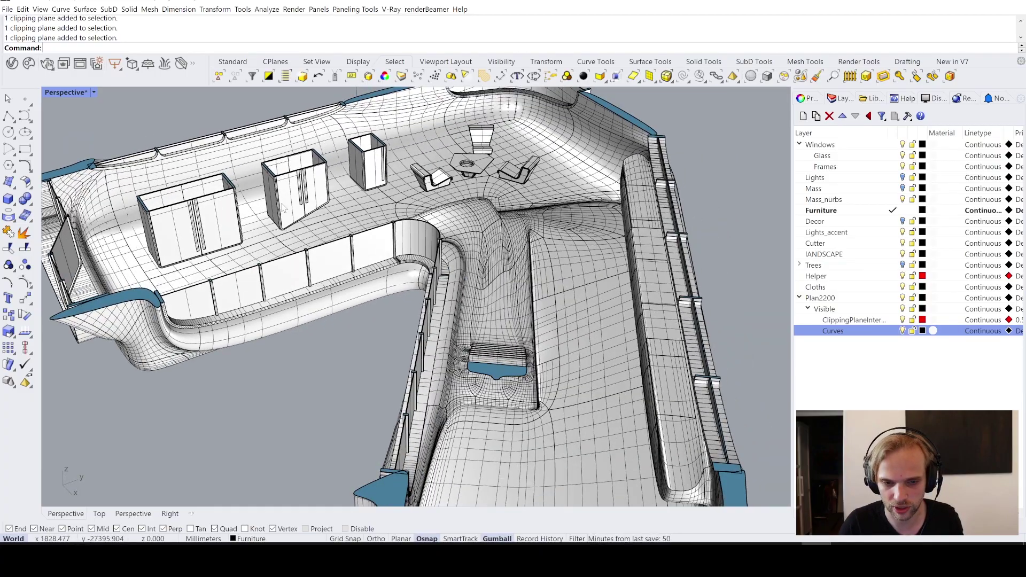
{"action": "right_click_drag", "start_coordinate": [284, 207], "coordinate": [481, 188]}
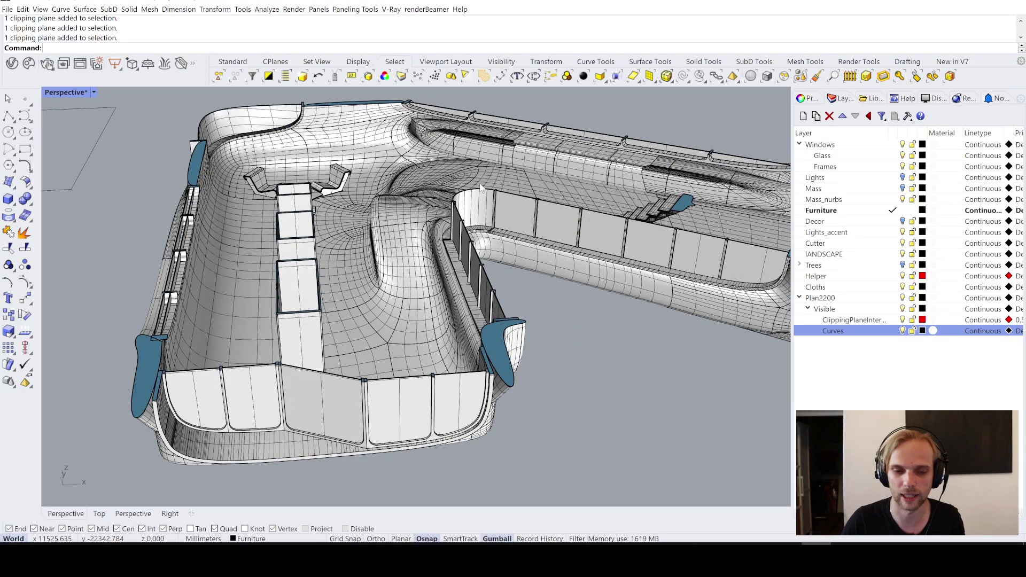
{"action": "scroll", "coordinate": [482, 188], "scroll_direction": "up", "scroll_amount": 3}
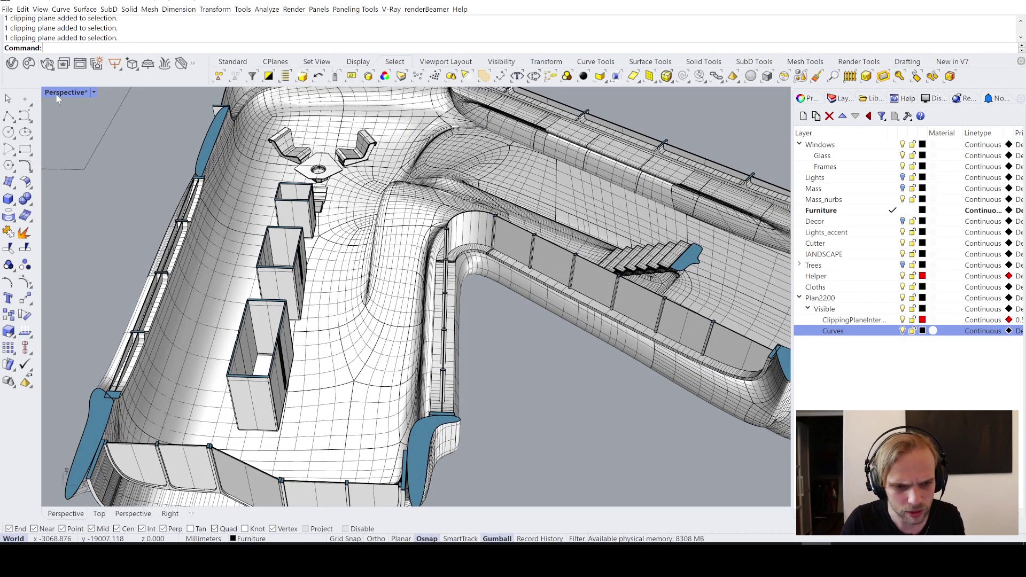
{"action": "double_click", "coordinate": [55, 94]}
{"action": "double_click", "coordinate": [56, 94]}
{"action": "scroll", "coordinate": [251, 172], "scroll_direction": "down", "scroll_amount": 3}
{"action": "scroll", "coordinate": [213, 342], "scroll_direction": "up", "scroll_amount": 3}
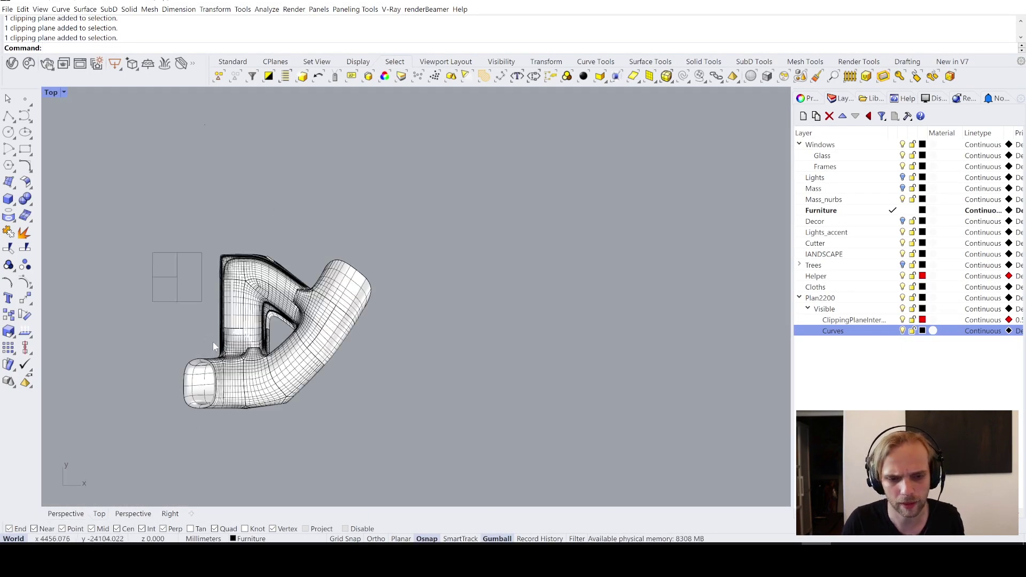
{"action": "scroll", "coordinate": [246, 363], "scroll_direction": "up", "scroll_amount": 2}
{"action": "right_click_drag", "start_coordinate": [246, 364], "coordinate": [353, 305]}
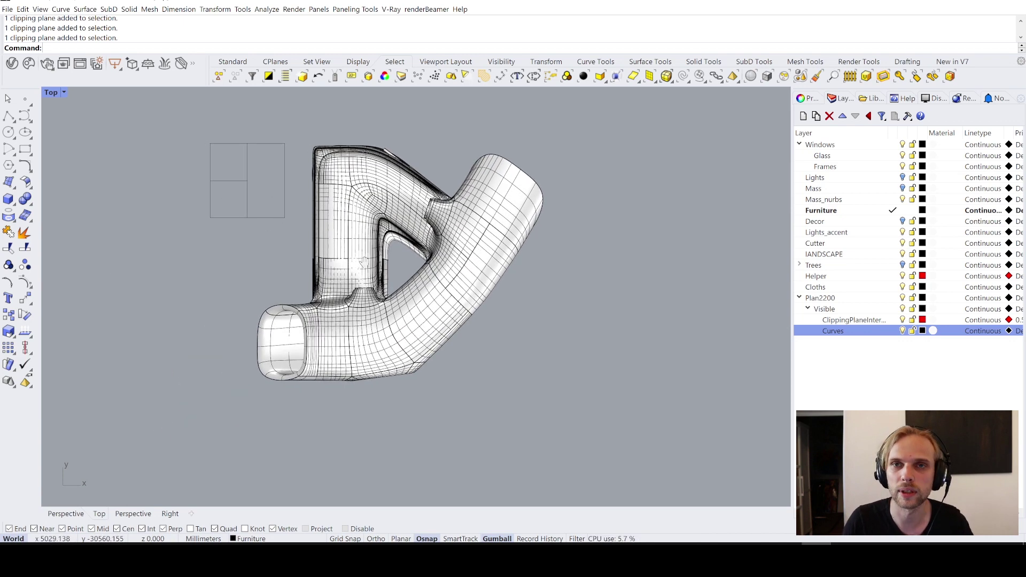
{"action": "scroll", "coordinate": [364, 262], "scroll_direction": "up", "scroll_amount": 3}
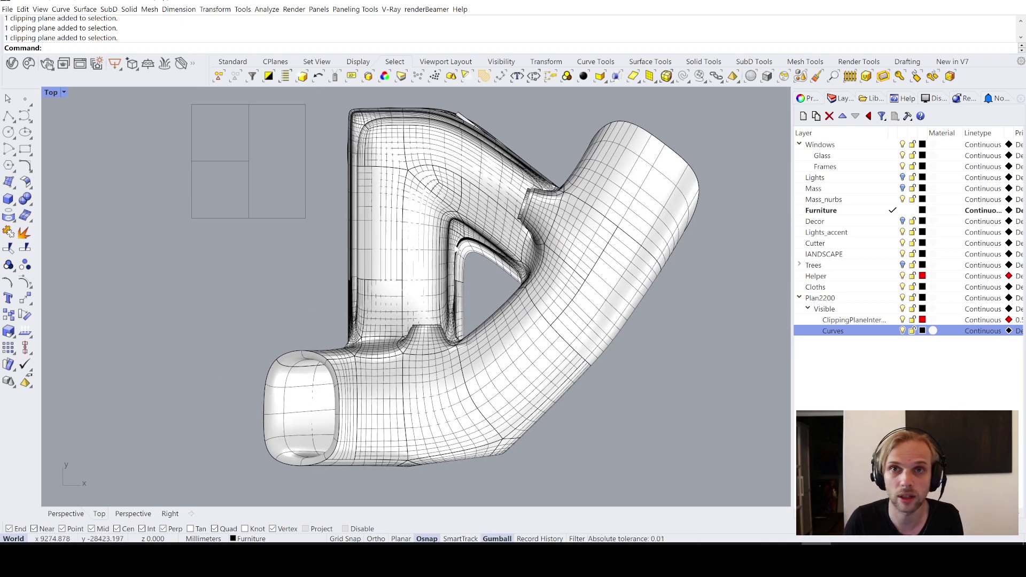
Set the clipping plane to also clip the Top view in its properties
{"action": "left_click_drag", "start_coordinate": [303, 280], "coordinate": [146, 133]}
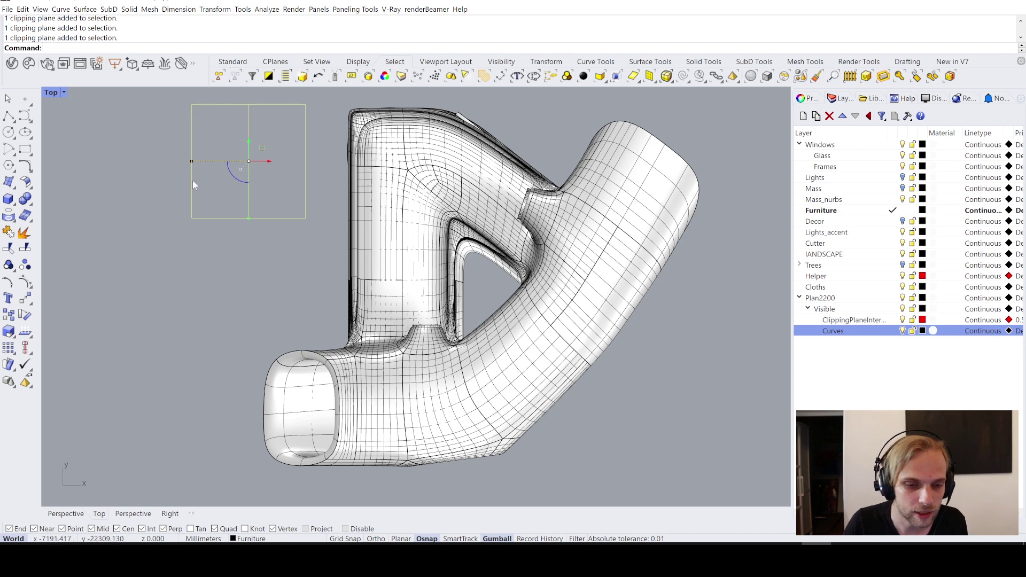
{"action": "left_click", "coordinate": [808, 100]}
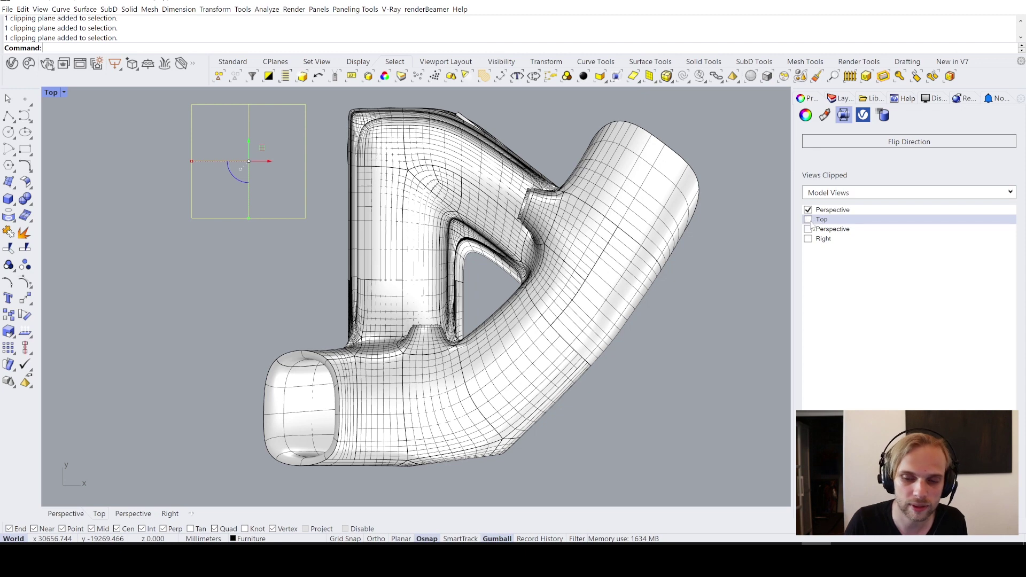
{"action": "left_click", "coordinate": [808, 219]}
{"action": "left_click", "coordinate": [646, 139]}
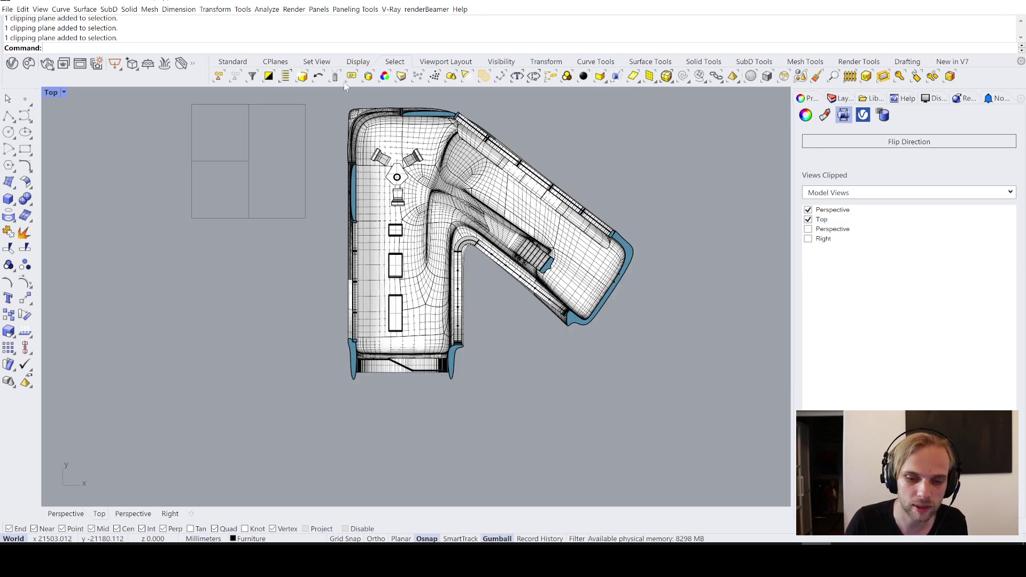
Examine the clipped floor plan in the Top view, including its window, stair and furniture areas
{"action": "right_click_drag", "start_coordinate": [675, 311], "coordinate": [675, 336]}
{"action": "left_click", "coordinate": [192, 225]}
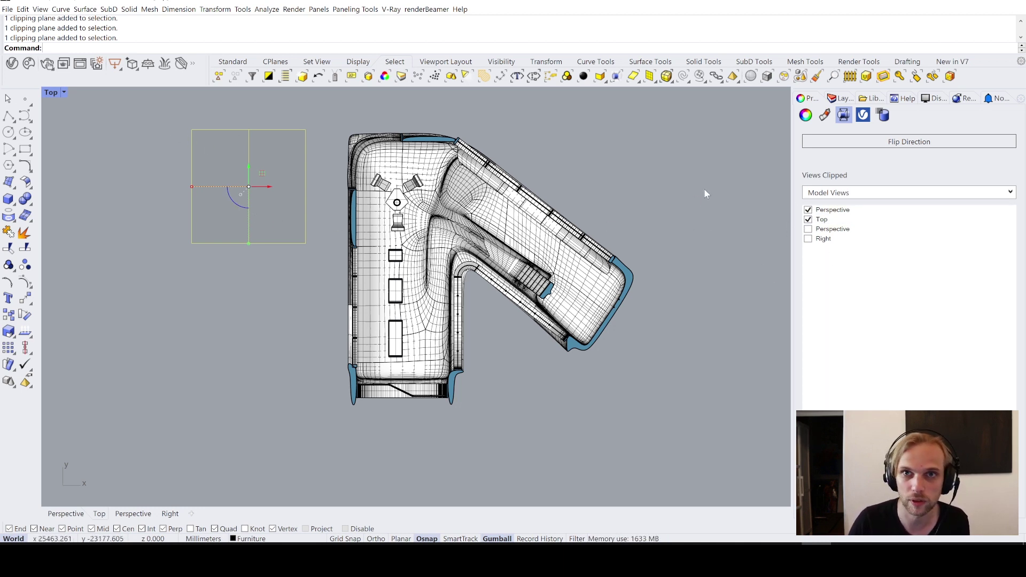
{"action": "left_click", "coordinate": [635, 176]}
{"action": "left_click_drag", "start_coordinate": [720, 502], "coordinate": [328, 115]}
{"action": "left_click", "coordinate": [312, 163]}
{"action": "scroll", "coordinate": [317, 122], "scroll_direction": "up", "scroll_amount": 5}
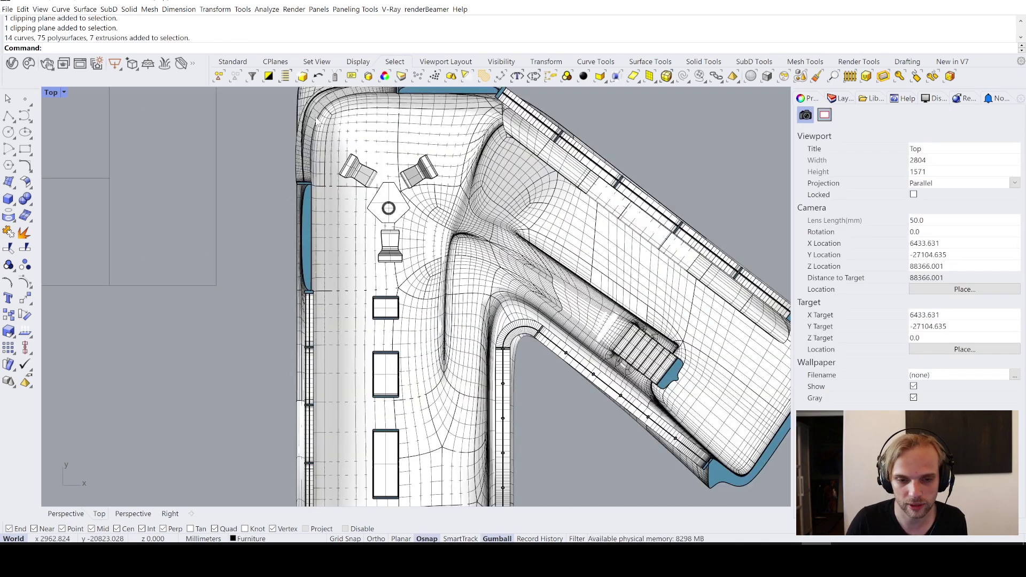
{"action": "scroll", "coordinate": [316, 120], "scroll_direction": "down", "scroll_amount": 3}
{"action": "scroll", "coordinate": [297, 110], "scroll_direction": "down", "scroll_amount": 3}
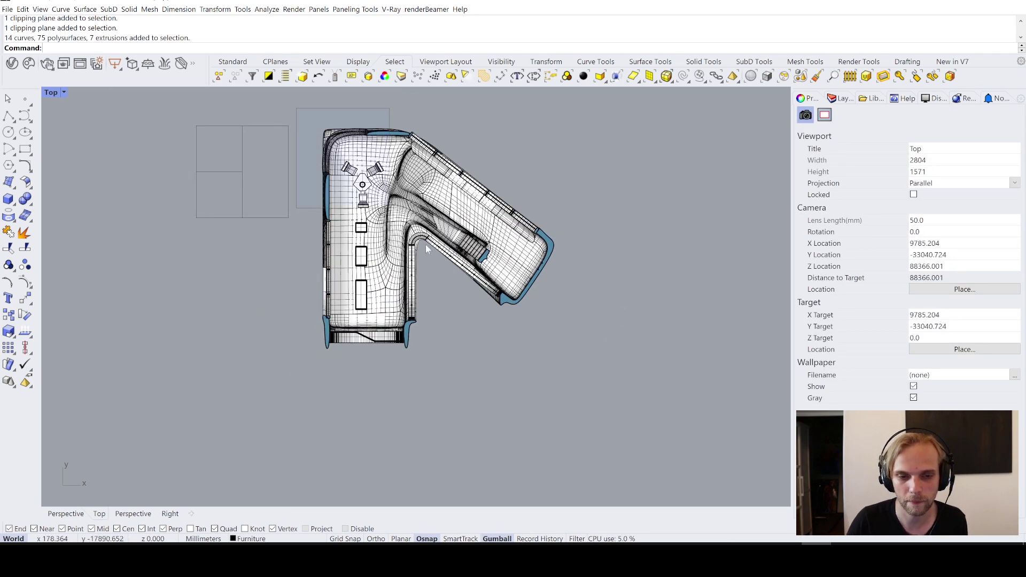
Generate a Make2D drawing of the whole building from the Top view, including clipping plane intersections, with the layer name Plan2200
{"action": "left_click_drag", "start_coordinate": [425, 245], "coordinate": [586, 355]}
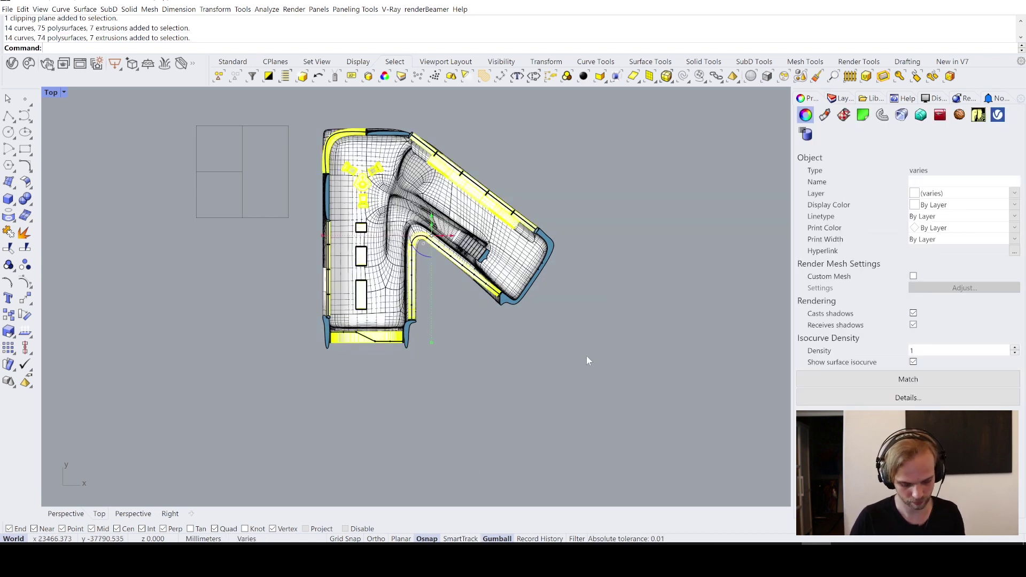
{"action": "left_click_drag", "start_coordinate": [635, 408], "coordinate": [313, 118]}
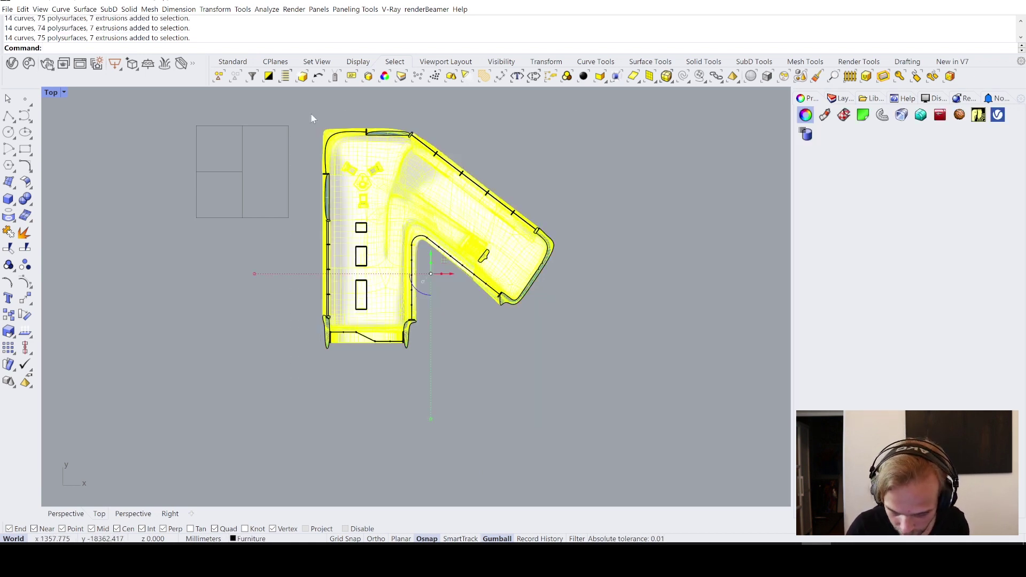
{"action": "type", "text": "Make2D"}
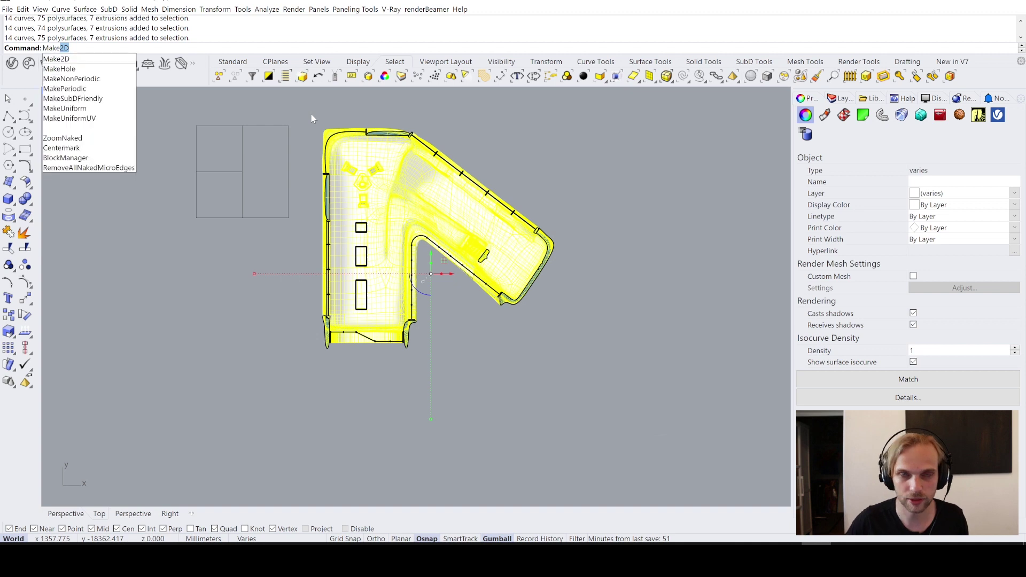
{"action": "key", "text": "Return"}
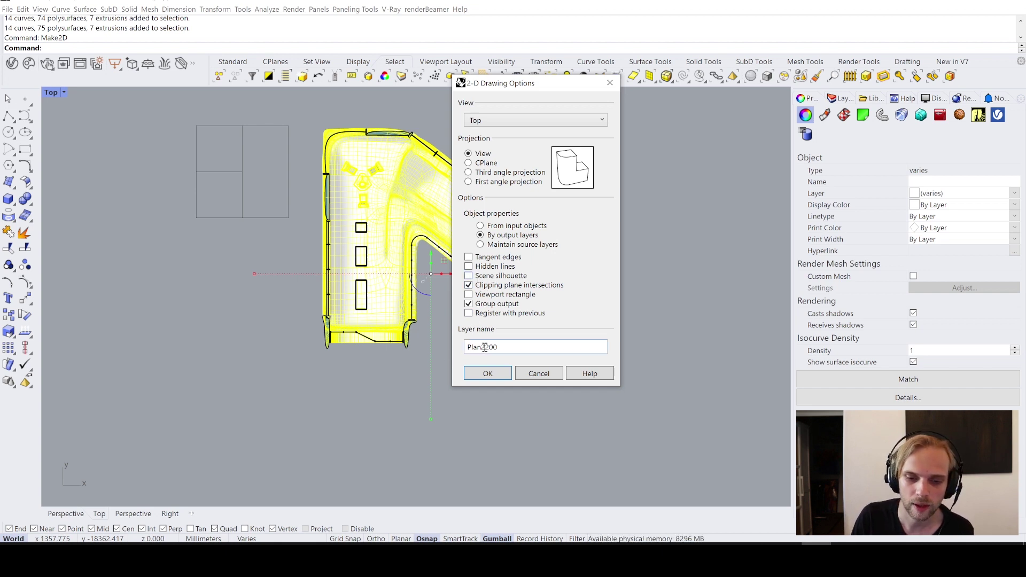
{"action": "left_click_drag", "start_coordinate": [519, 350], "coordinate": [459, 341]}
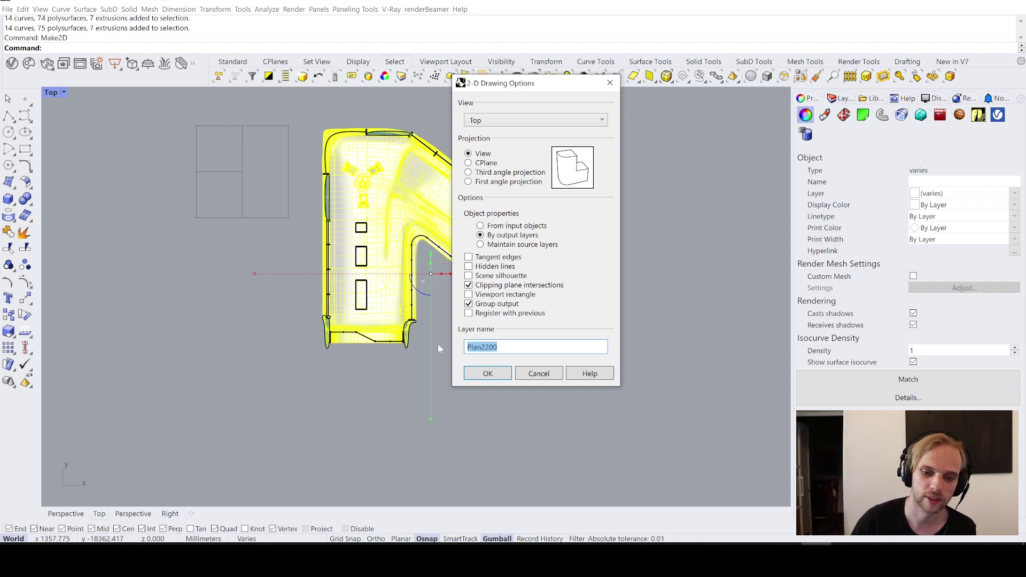
{"action": "left_click", "coordinate": [508, 347]}
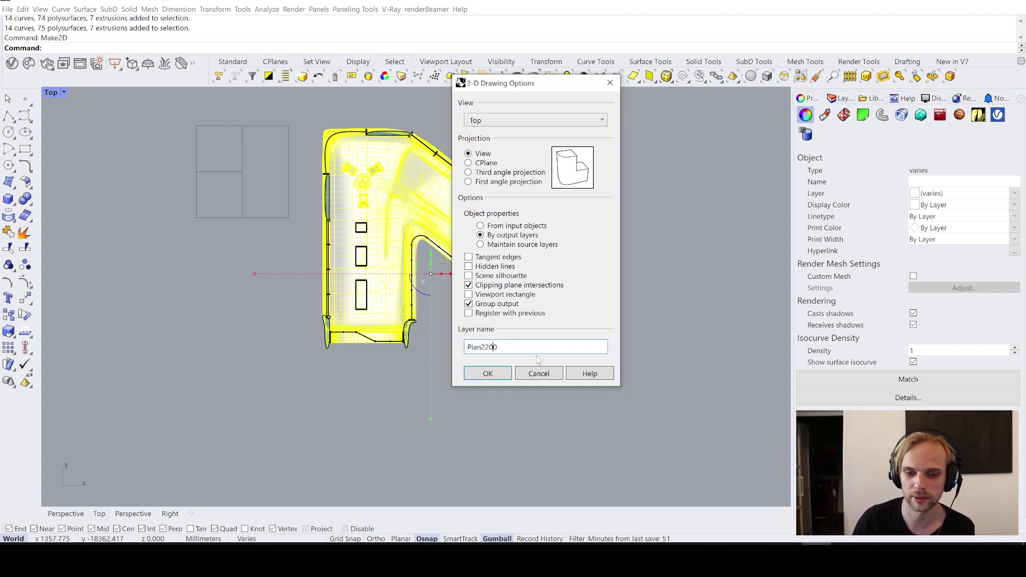
{"action": "type", "text": "mm"}
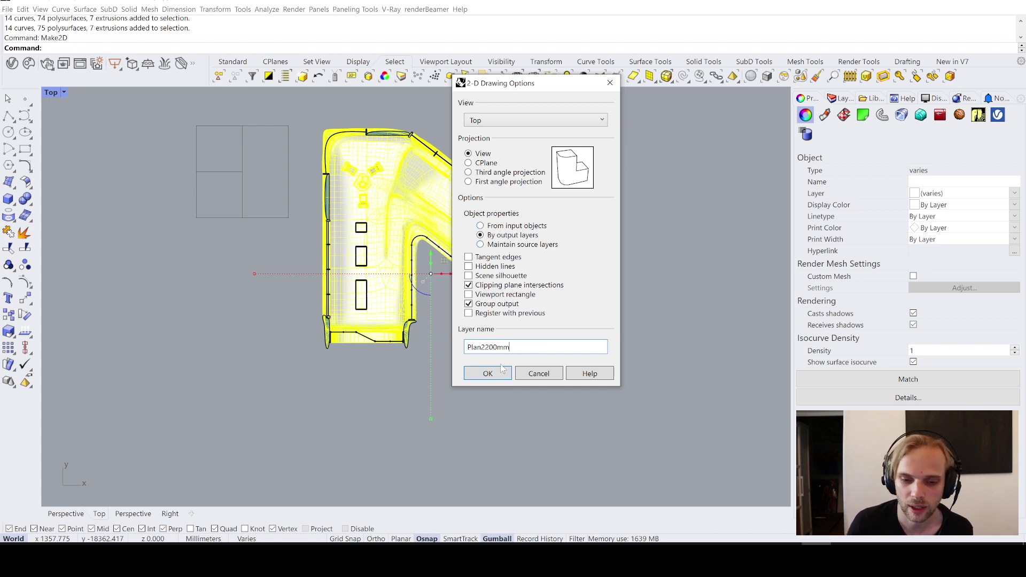
{"action": "key", "text": "BackSpace"}
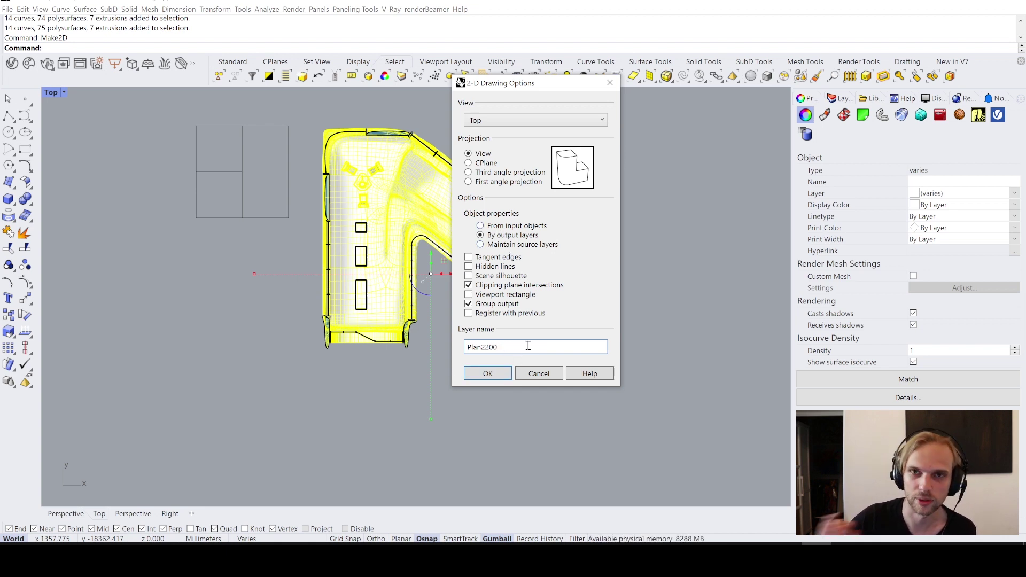
{"action": "left_click", "coordinate": [483, 374]}
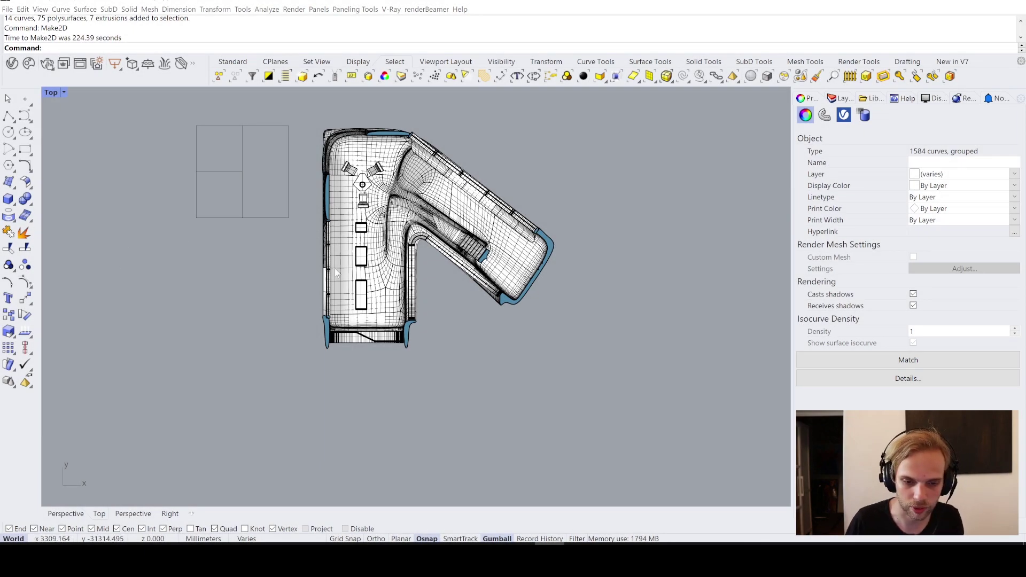
Locate the generated 2D drawing away from the building model, deselect it and inspect its wall outlines closely
{"action": "right_click_drag", "start_coordinate": [114, 261], "coordinate": [158, 296]}
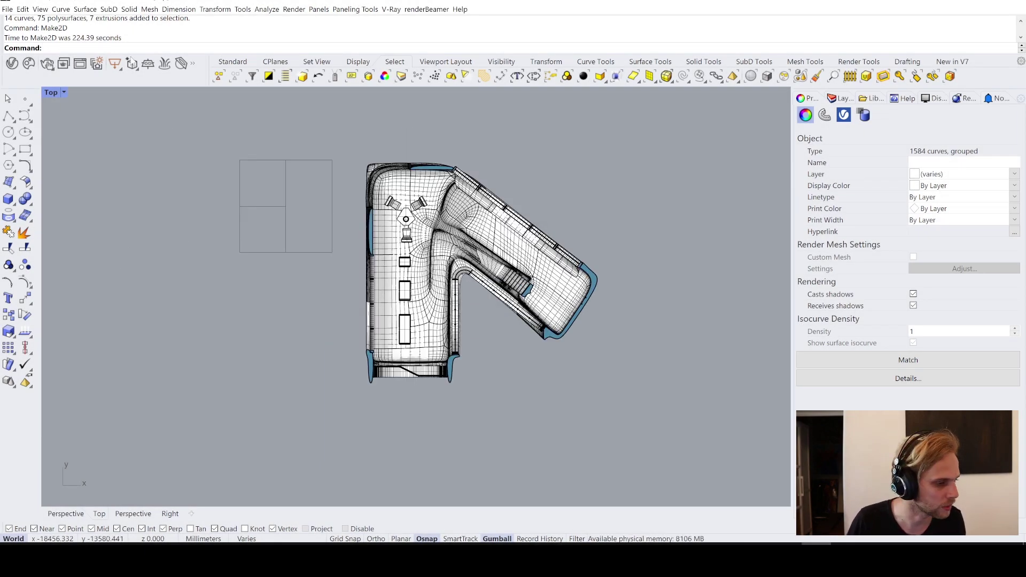
{"action": "right_click_drag", "start_coordinate": [460, 303], "coordinate": [444, 294]}
{"action": "scroll", "coordinate": [353, 192], "scroll_direction": "up", "scroll_amount": 6}
{"action": "scroll", "coordinate": [348, 200], "scroll_direction": "down", "scroll_amount": 12}
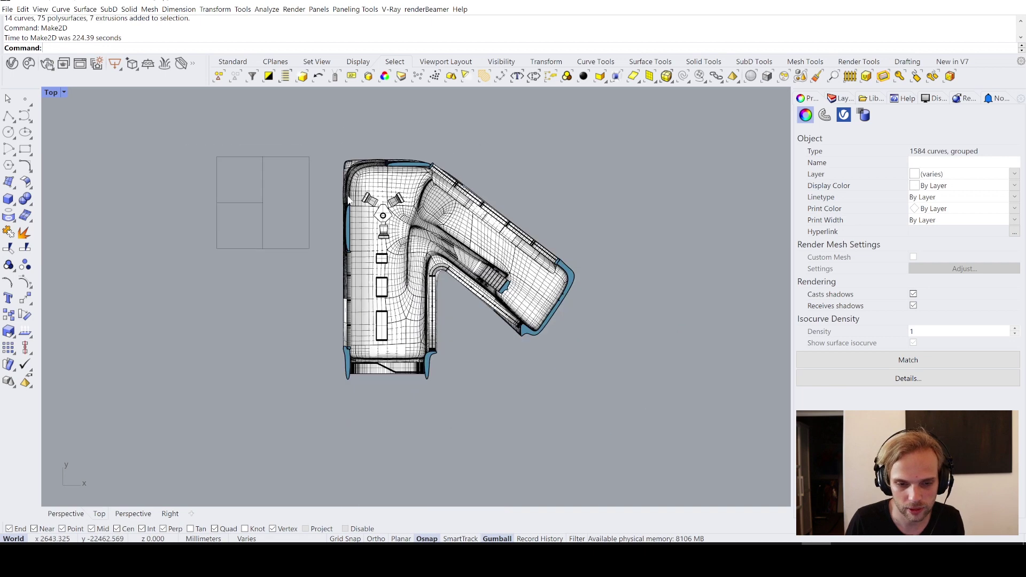
{"action": "right_click_drag", "start_coordinate": [336, 200], "coordinate": [361, 355]}
{"action": "right_click_drag", "start_coordinate": [306, 182], "coordinate": [173, 358]}
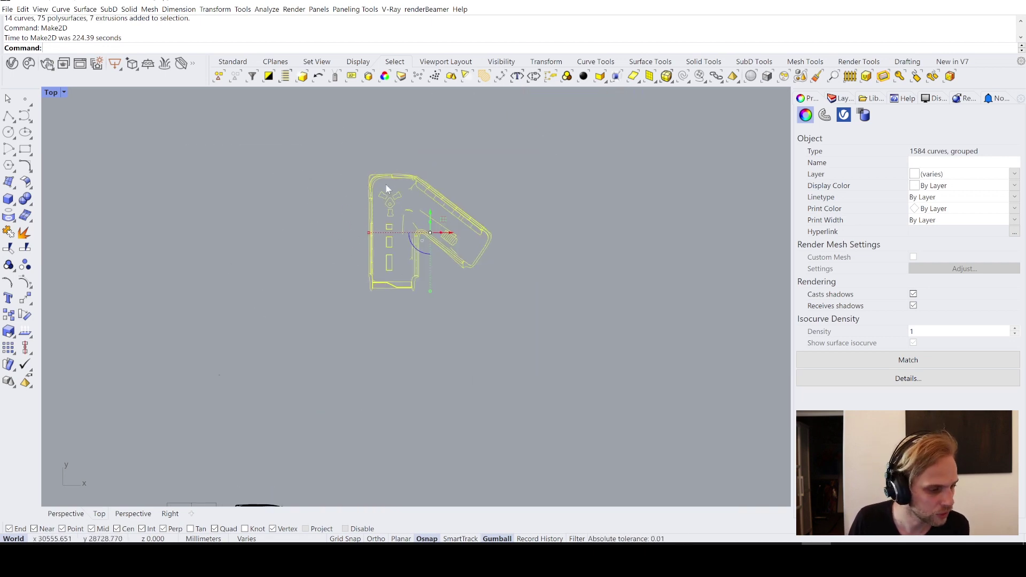
{"action": "right_click_drag", "start_coordinate": [280, 408], "coordinate": [347, 305]}
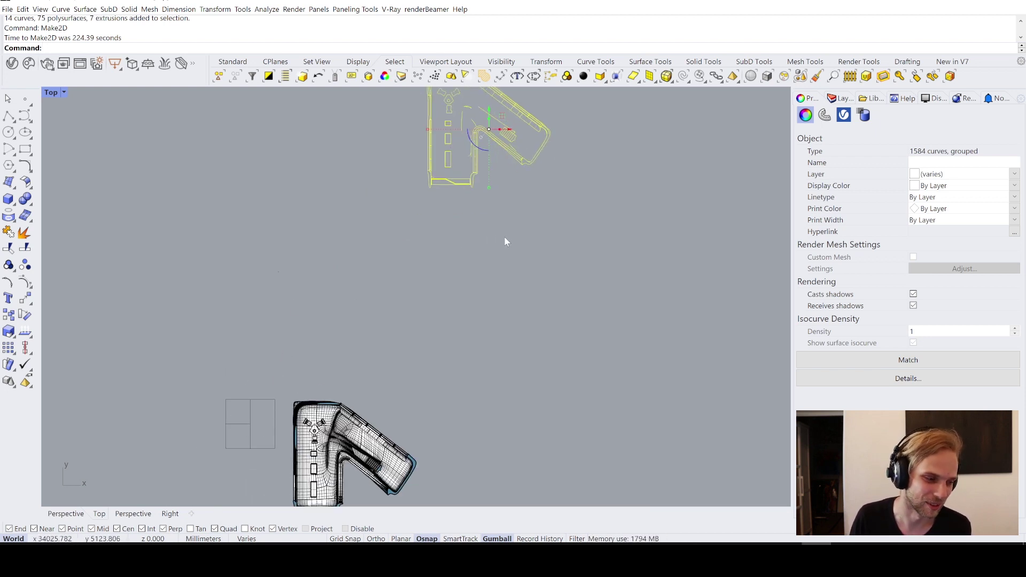
{"action": "right_click_drag", "start_coordinate": [504, 242], "coordinate": [409, 340]}
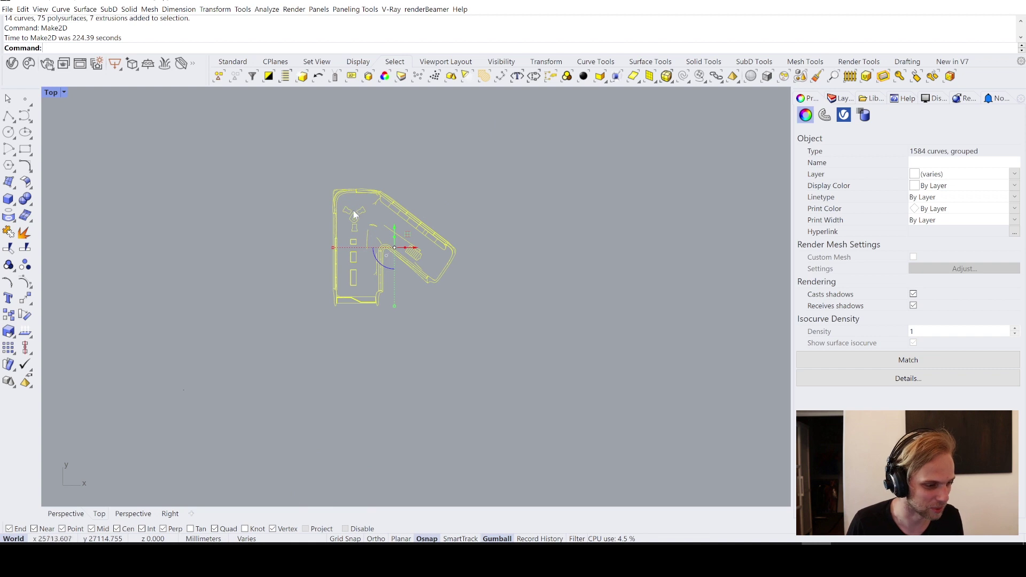
{"action": "scroll", "coordinate": [331, 220], "scroll_direction": "up", "scroll_amount": 4}
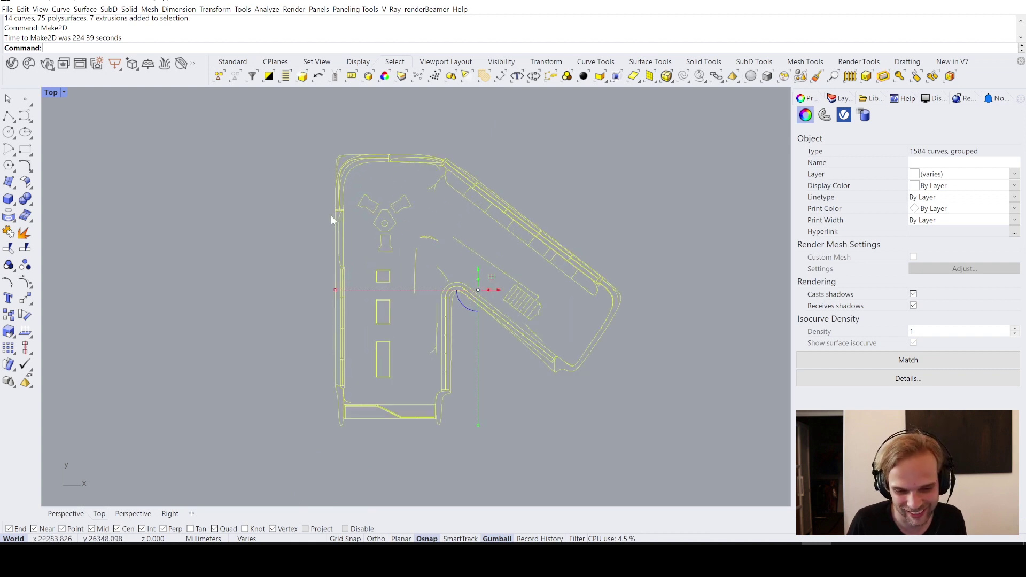
{"action": "left_click", "coordinate": [281, 201]}
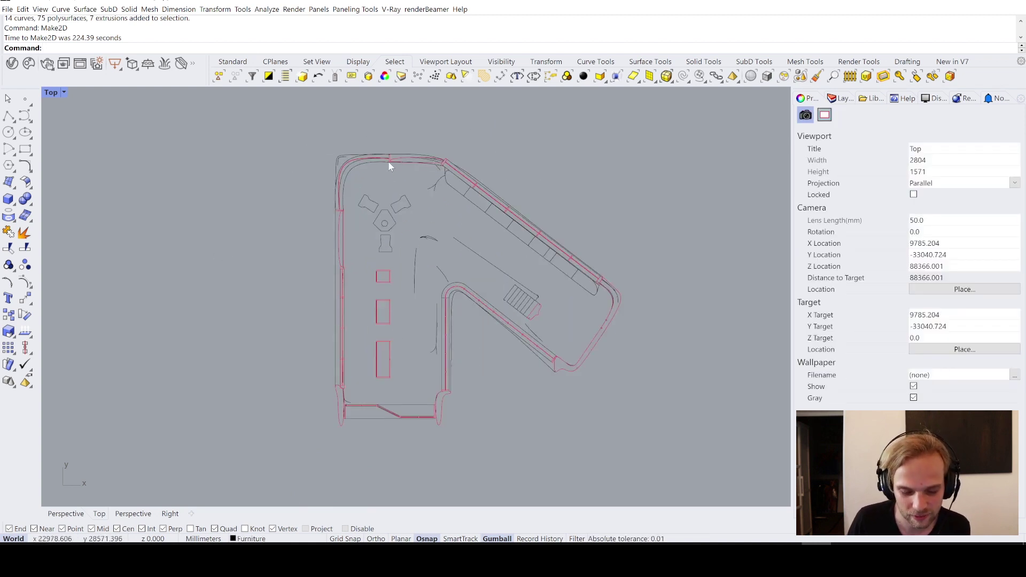
{"action": "scroll", "coordinate": [367, 152], "scroll_direction": "up", "scroll_amount": 5}
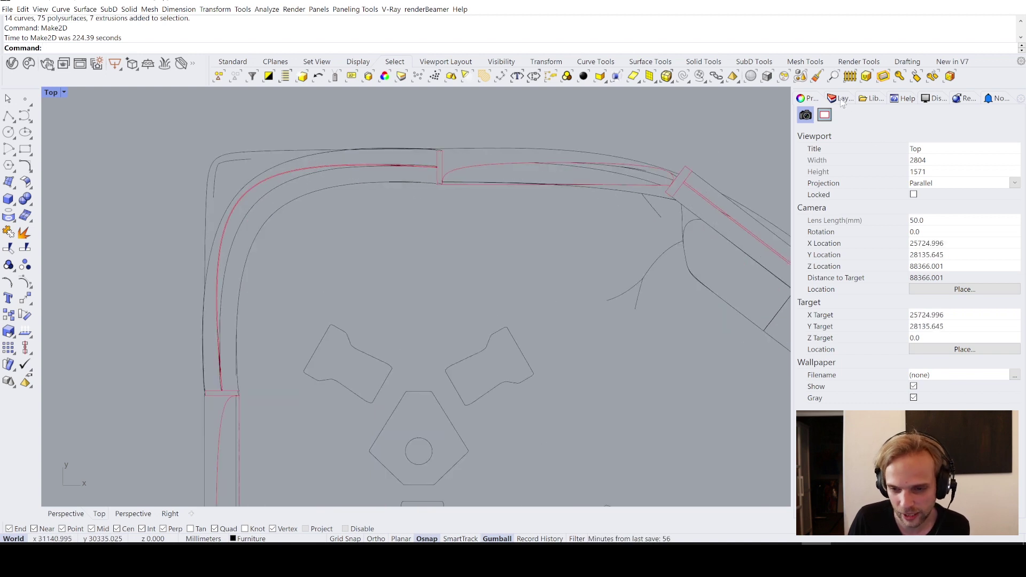
Review the Plan2200 layer's sublayers and examine the drawing's cut lines, visible curves, stair and furniture
{"action": "left_click", "coordinate": [842, 100]}
{"action": "scroll", "coordinate": [330, 205], "scroll_direction": "down", "scroll_amount": 3}
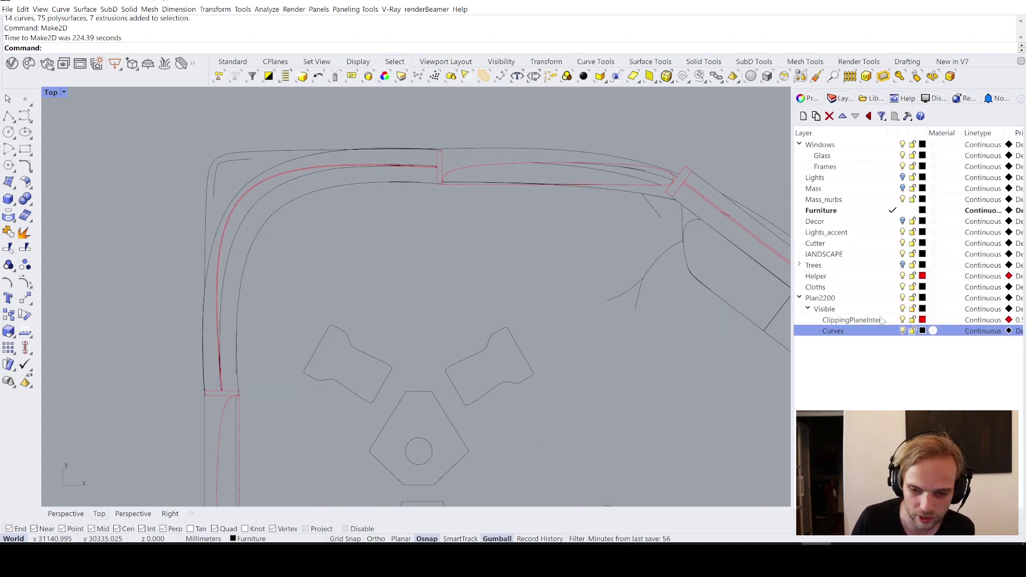
{"action": "scroll", "coordinate": [335, 184], "scroll_direction": "down", "scroll_amount": 1}
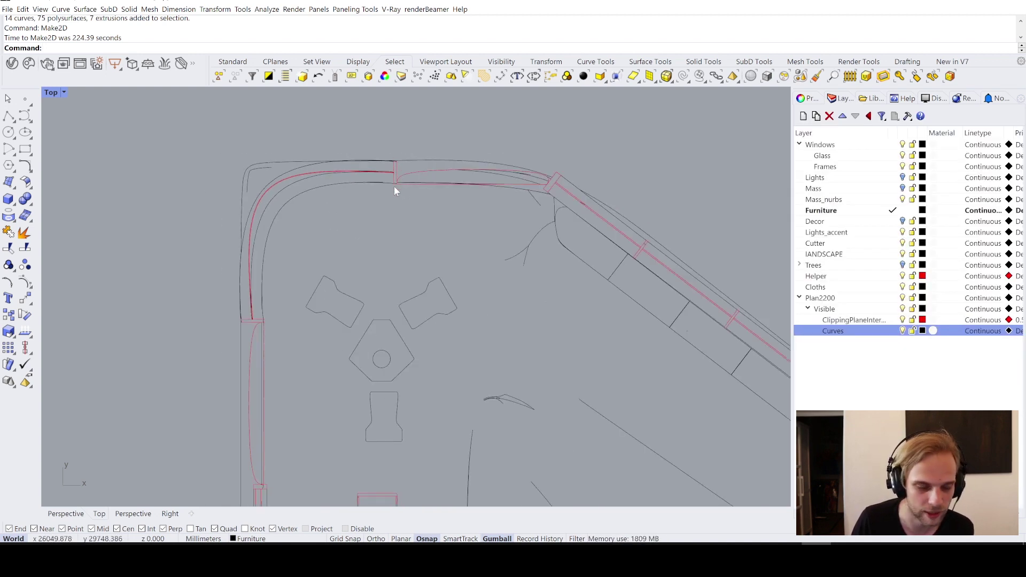
{"action": "scroll", "coordinate": [413, 163], "scroll_direction": "down", "scroll_amount": 3}
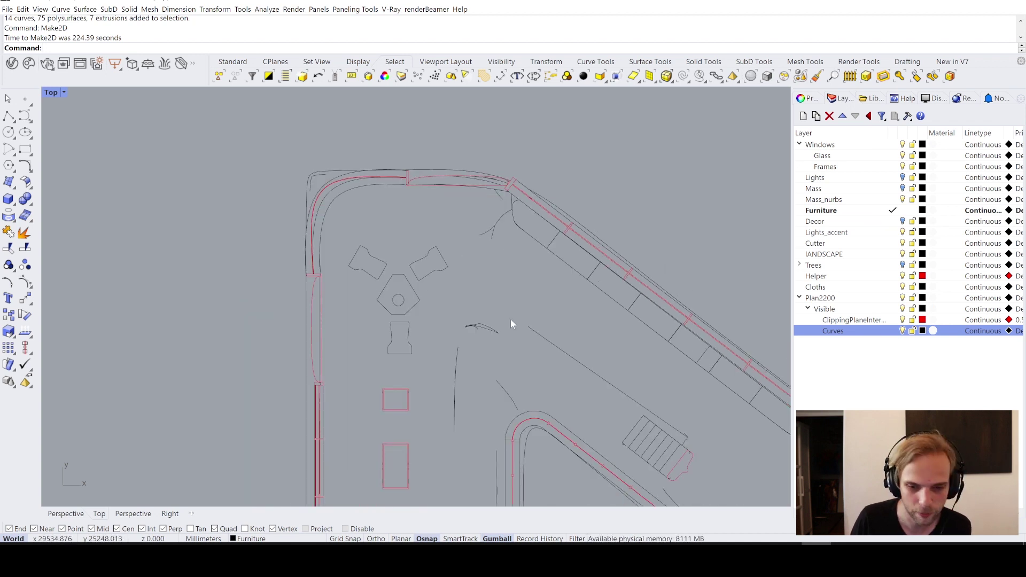
{"action": "right_click_drag", "start_coordinate": [511, 319], "coordinate": [405, 226]}
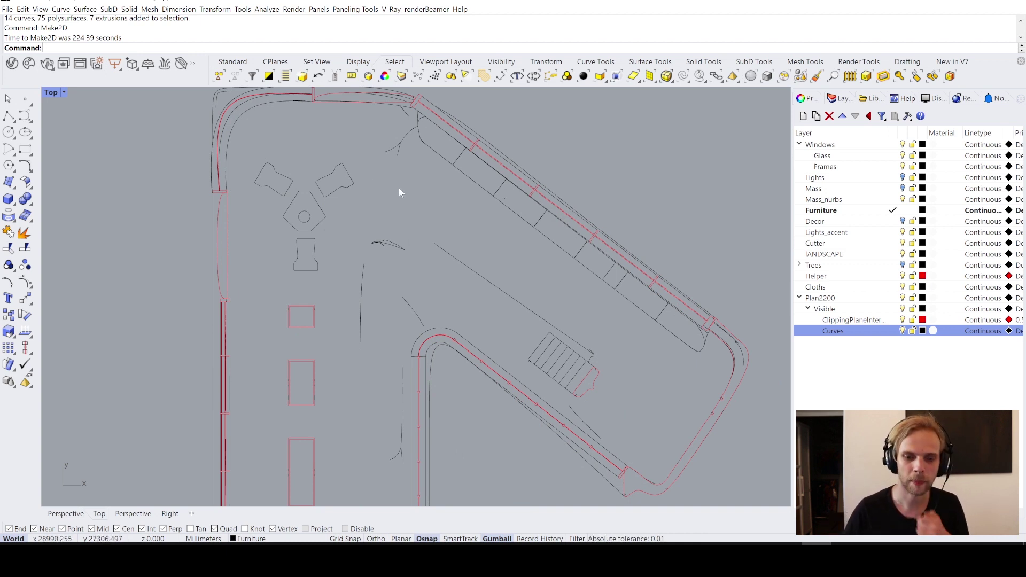
{"action": "scroll", "coordinate": [427, 289], "scroll_direction": "down", "scroll_amount": 3}
{"action": "scroll", "coordinate": [354, 195], "scroll_direction": "up", "scroll_amount": 1}
{"action": "scroll", "coordinate": [354, 193], "scroll_direction": "up", "scroll_amount": 2}
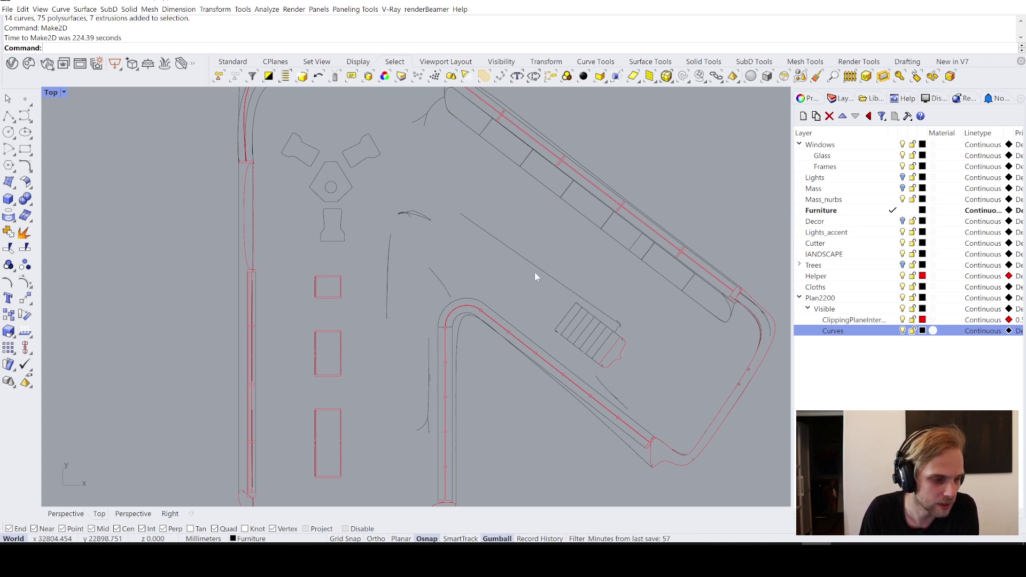
{"action": "scroll", "coordinate": [370, 224], "scroll_direction": "down", "scroll_amount": 4}
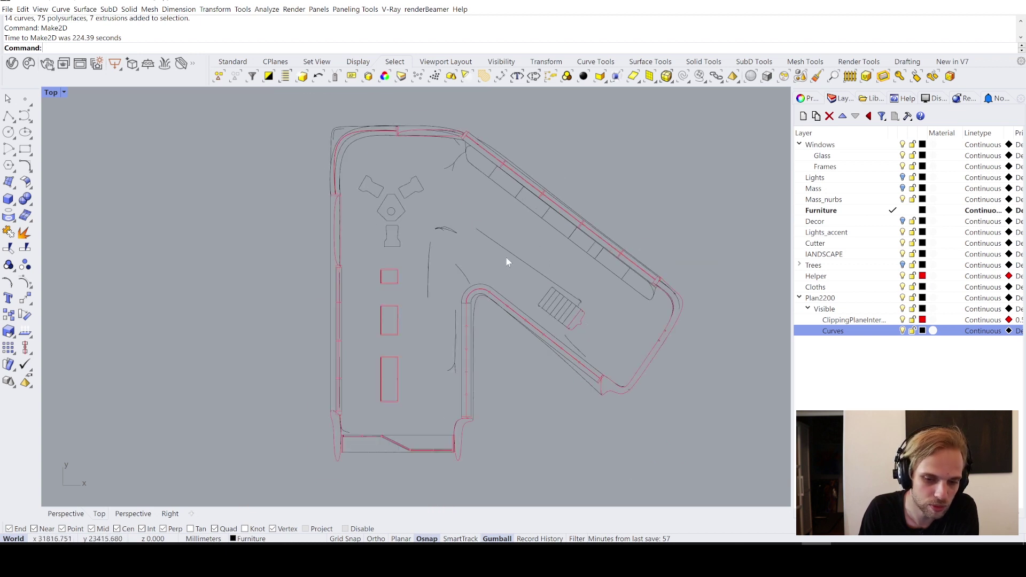
{"action": "scroll", "coordinate": [463, 284], "scroll_direction": "up", "scroll_amount": 5}
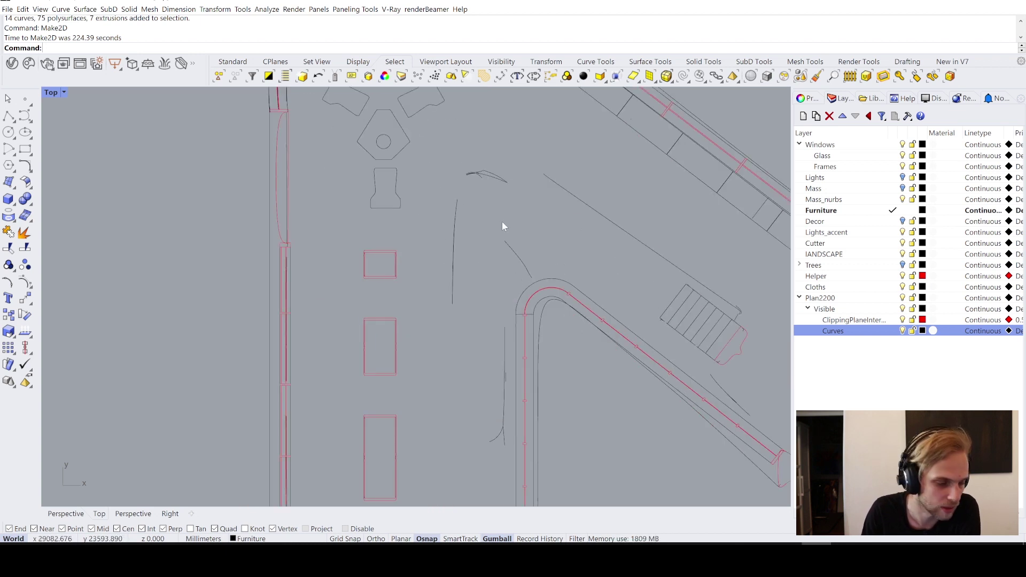
Return to the clipped 3D building and inspect its curved mass in the Top and Perspective views
{"action": "scroll", "coordinate": [502, 226], "scroll_direction": "down", "scroll_amount": 5}
{"action": "right_click_drag", "start_coordinate": [502, 225], "coordinate": [476, 250]}
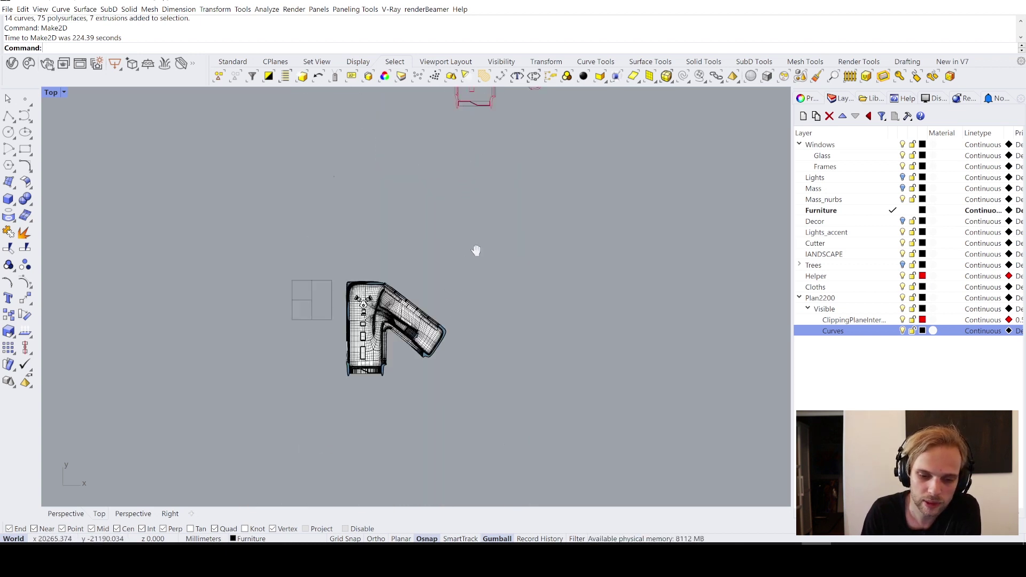
{"action": "scroll", "coordinate": [477, 251], "scroll_direction": "up", "scroll_amount": 3}
{"action": "scroll", "coordinate": [452, 176], "scroll_direction": "up", "scroll_amount": 2}
{"action": "scroll", "coordinate": [452, 175], "scroll_direction": "down", "scroll_amount": 1}
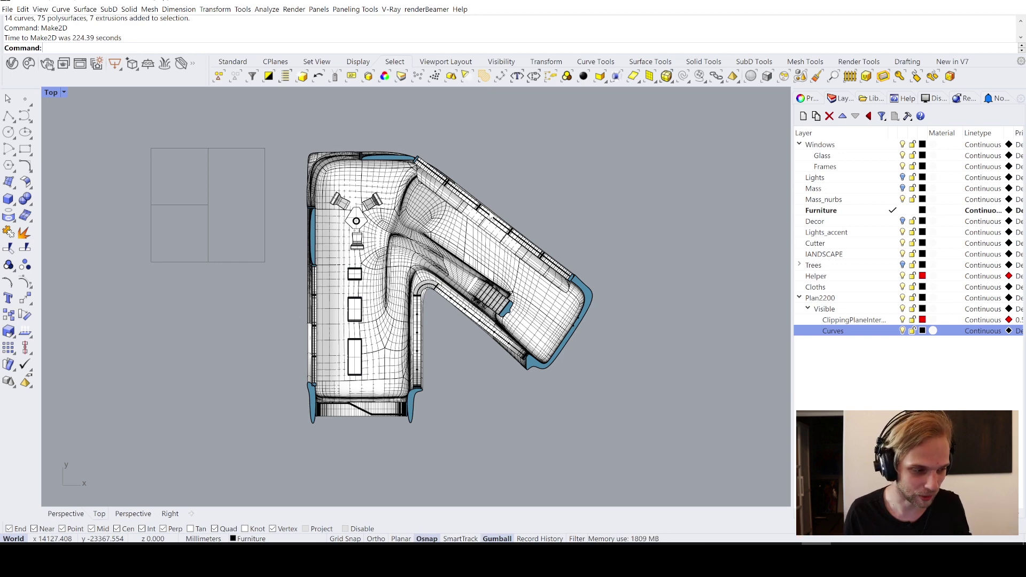
{"action": "left_click", "coordinate": [492, 215]}
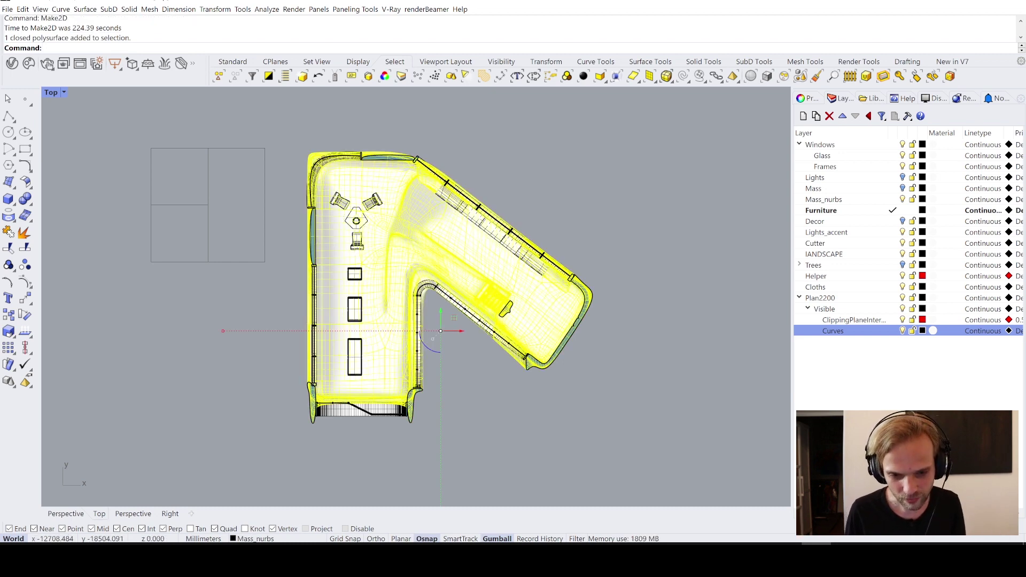
{"action": "double_click", "coordinate": [52, 93]}
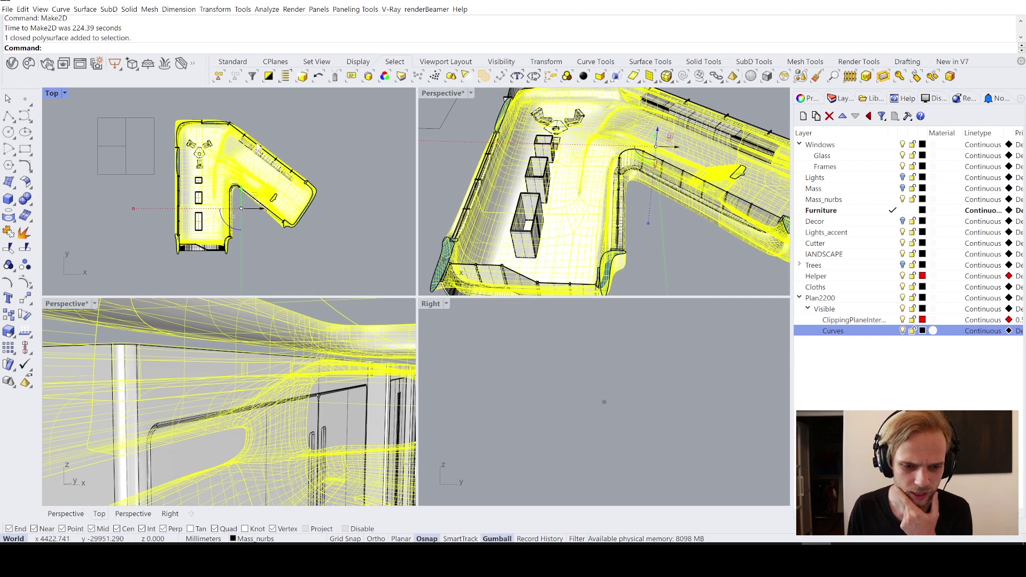
{"action": "double_click", "coordinate": [441, 95]}
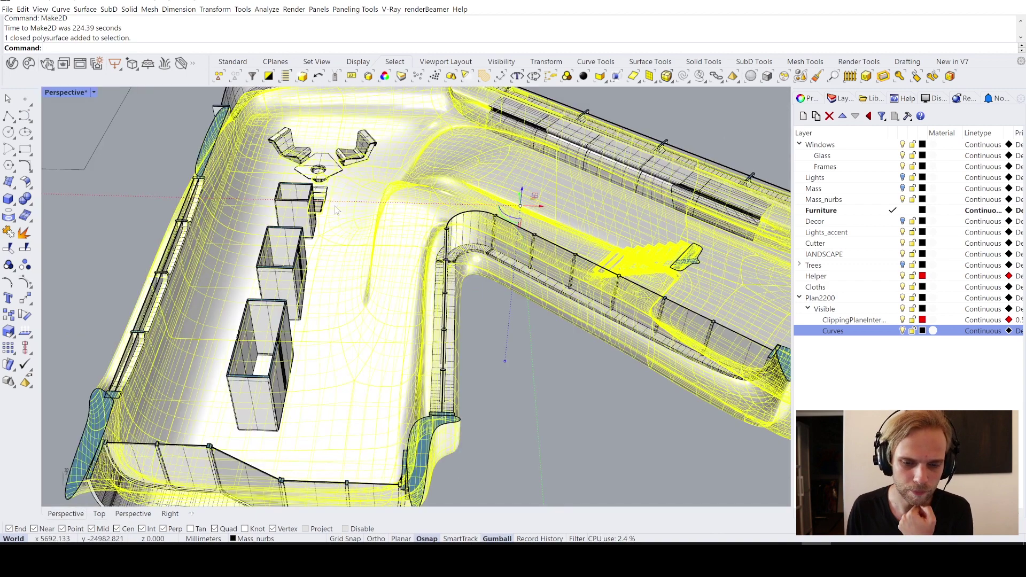
{"action": "scroll", "coordinate": [369, 202], "scroll_direction": "up", "scroll_amount": 3}
{"action": "scroll", "coordinate": [369, 202], "scroll_direction": "down", "scroll_amount": 4}
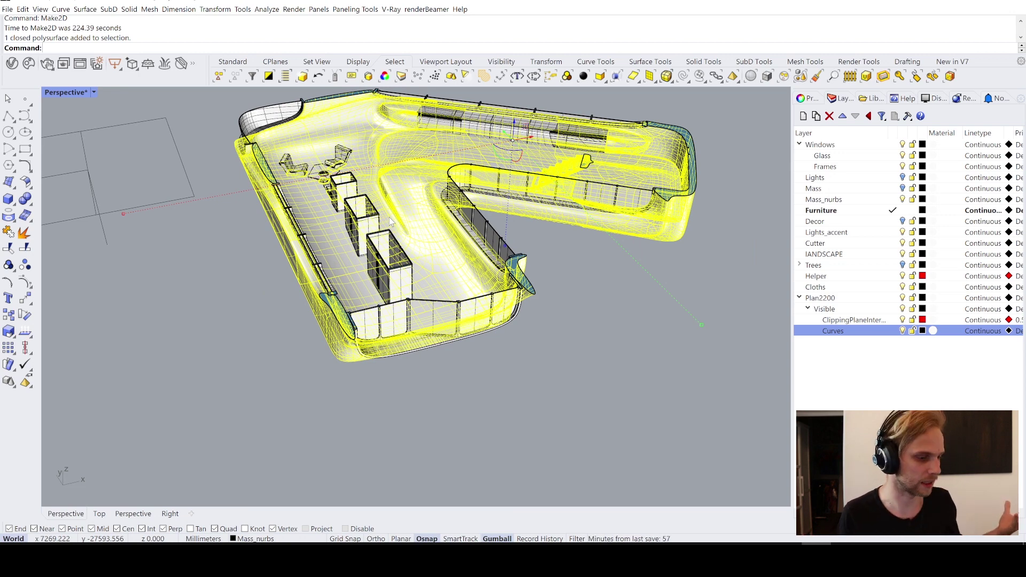
{"action": "left_click", "coordinate": [646, 299]}
{"action": "right_click_drag", "start_coordinate": [646, 299], "coordinate": [460, 170]}
{"action": "scroll", "coordinate": [461, 170], "scroll_direction": "up", "scroll_amount": 3}
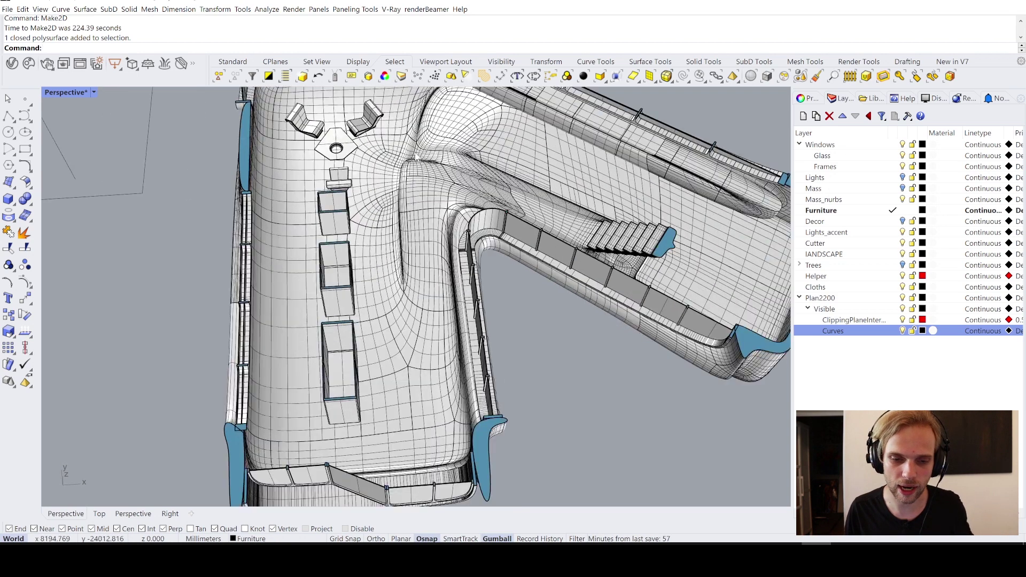
Start Contour on the building's curved mass and set the base point just below its lower outer edge in the Right view
{"action": "left_click", "coordinate": [425, 184]}
{"action": "right_click_drag", "start_coordinate": [425, 185], "coordinate": [471, 289]}
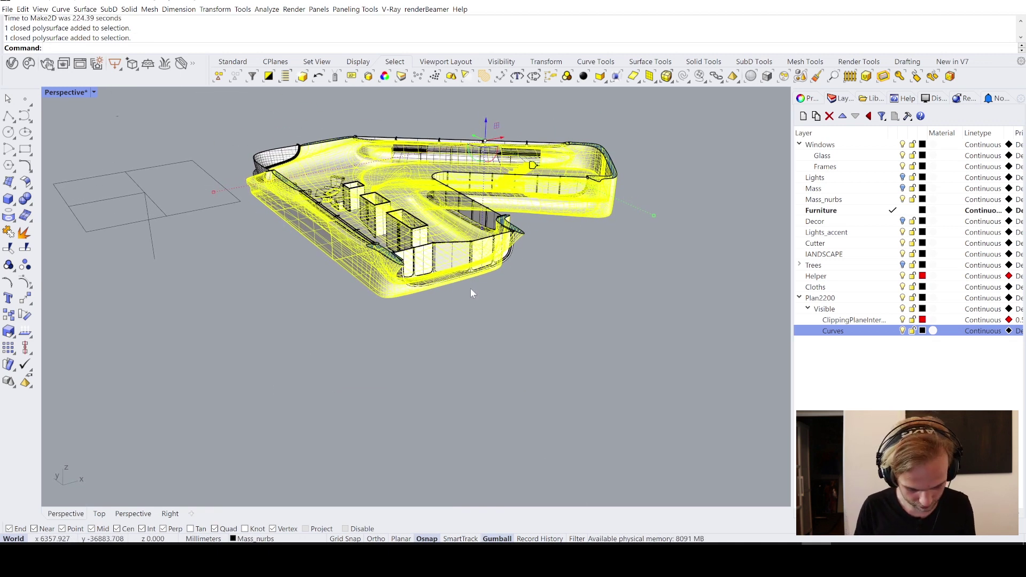
{"action": "type", "text": "COn"}
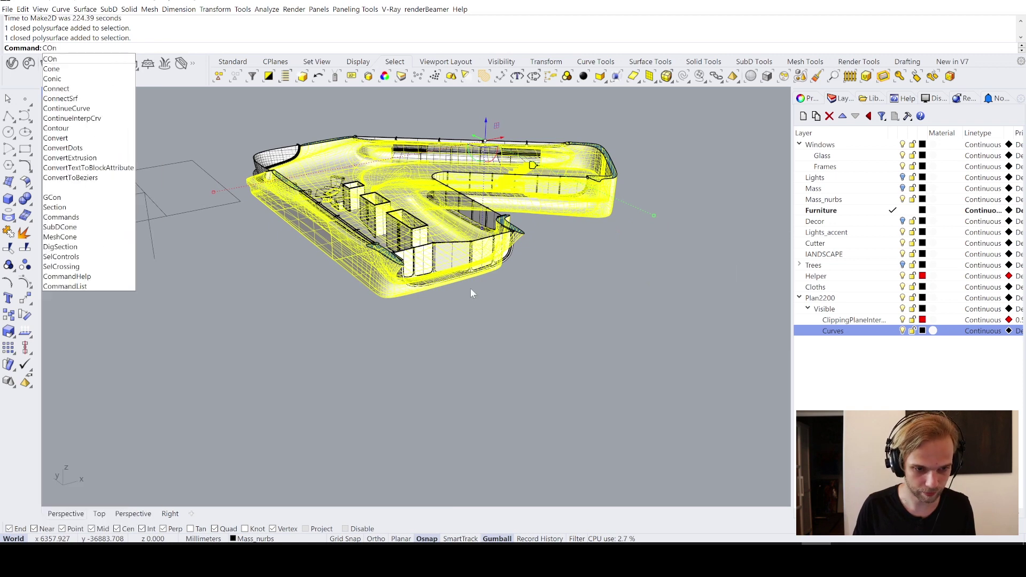
{"action": "type", "text": "tour"}
{"action": "key", "text": "Return"}
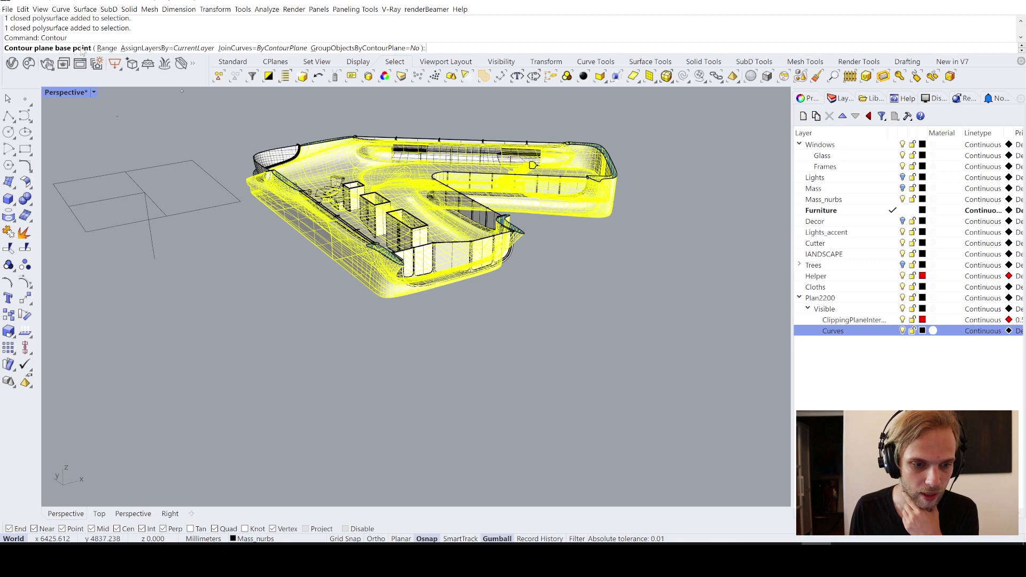
{"action": "double_click", "coordinate": [64, 91]}
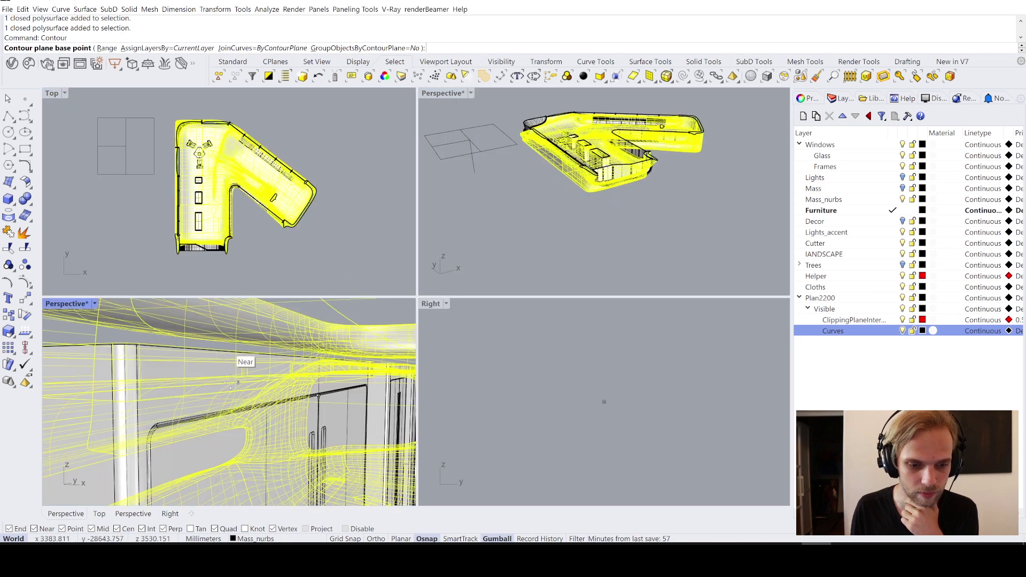
{"action": "scroll", "coordinate": [231, 383], "scroll_direction": "down", "scroll_amount": 2}
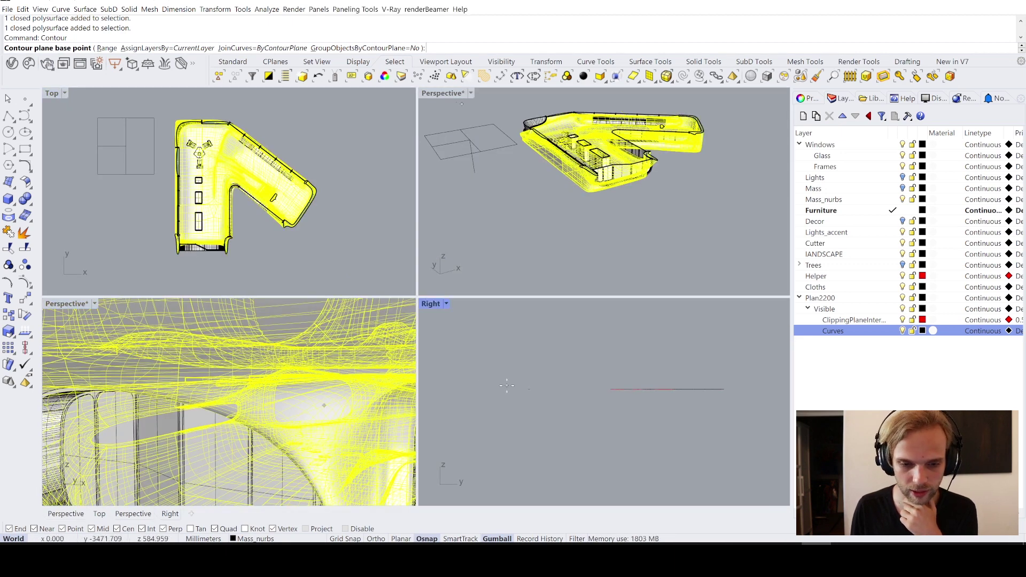
{"action": "scroll", "coordinate": [507, 384], "scroll_direction": "up", "scroll_amount": 5}
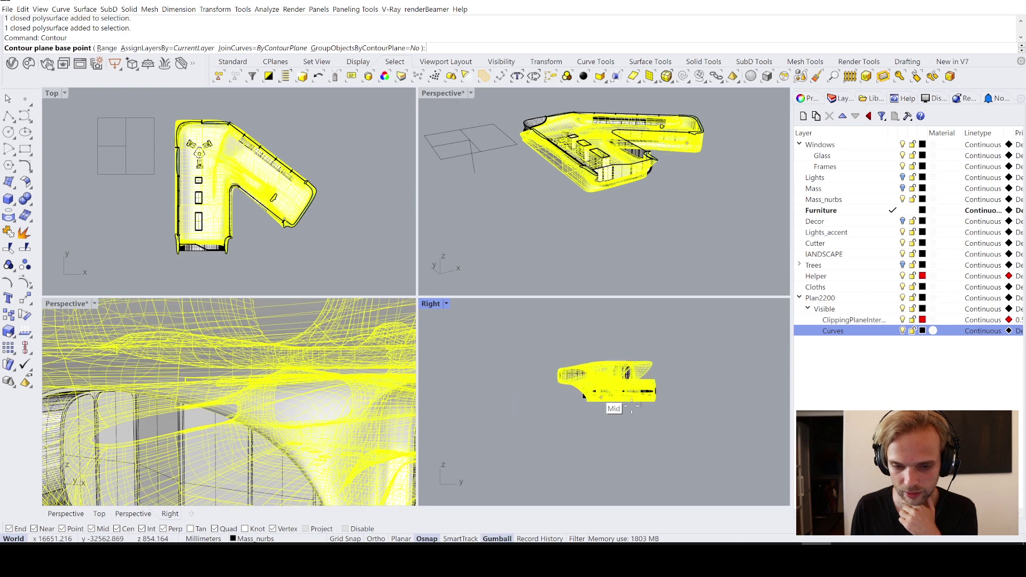
{"action": "scroll", "coordinate": [632, 409], "scroll_direction": "up", "scroll_amount": 5}
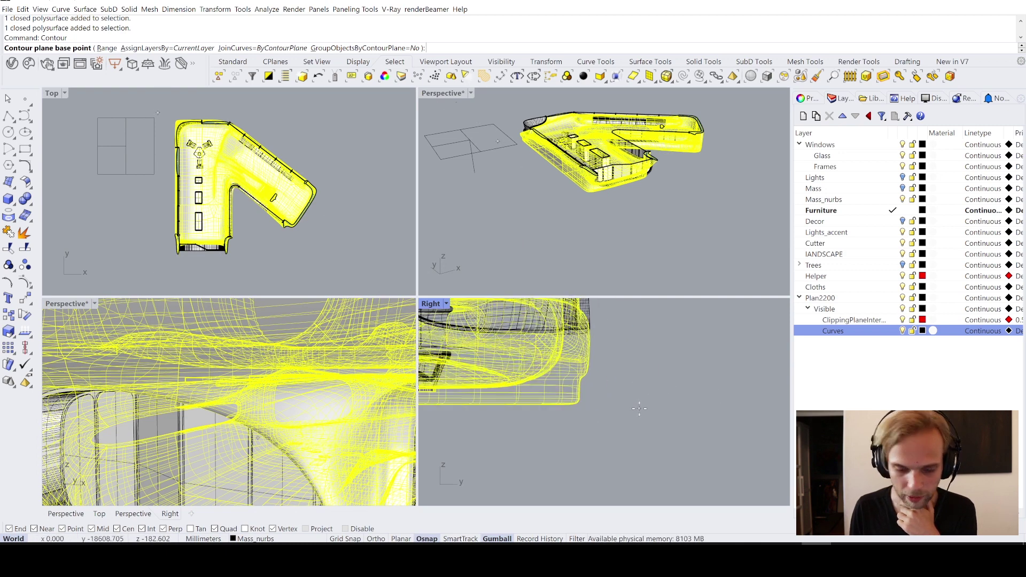
{"action": "scroll", "coordinate": [615, 412], "scroll_direction": "up", "scroll_amount": 2}
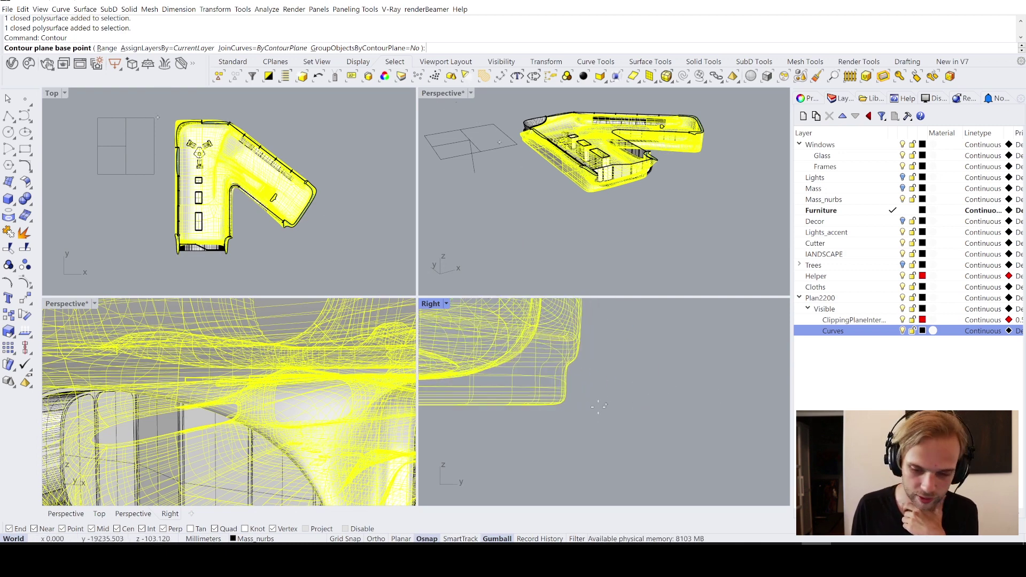
{"action": "left_click", "coordinate": [568, 416]}
Set the contour direction upward past the top of the mass and generate contours spaced 100 mm apart
{"action": "scroll", "coordinate": [620, 396], "scroll_direction": "down", "scroll_amount": 2}
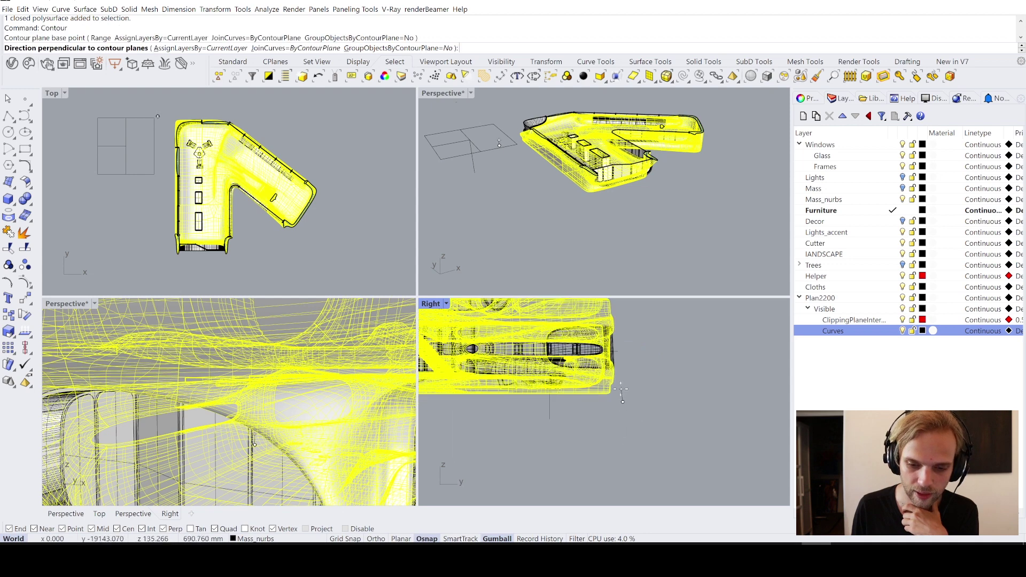
{"action": "right_click_drag", "start_coordinate": [620, 389], "coordinate": [594, 450]}
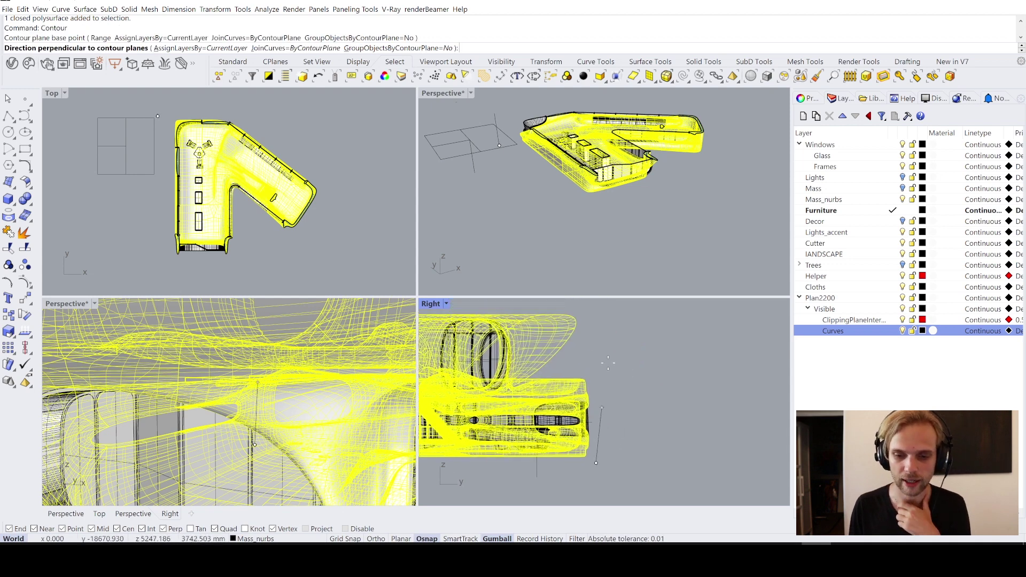
{"action": "left_click", "coordinate": [600, 314]}
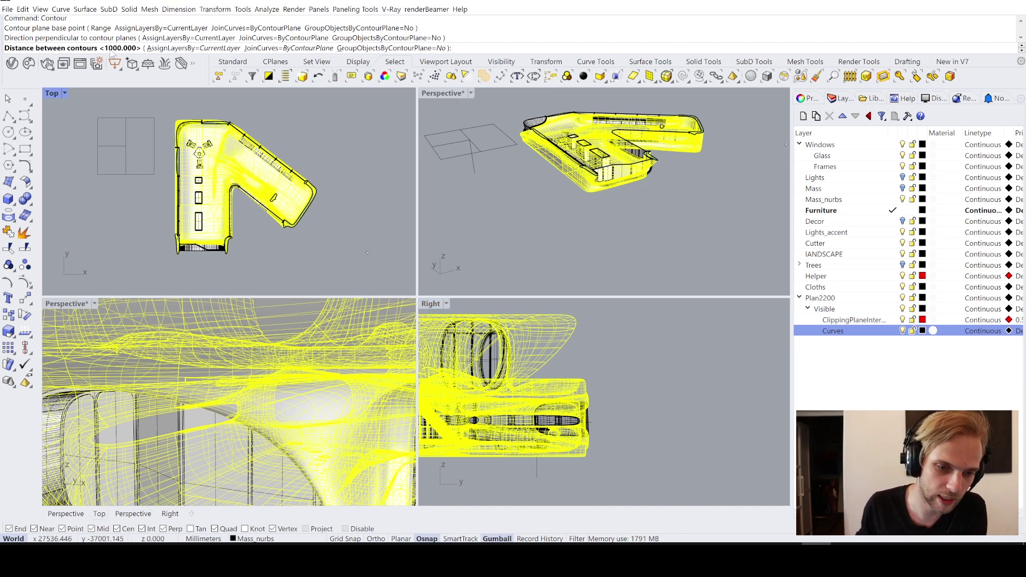
{"action": "type", "text": "100"}
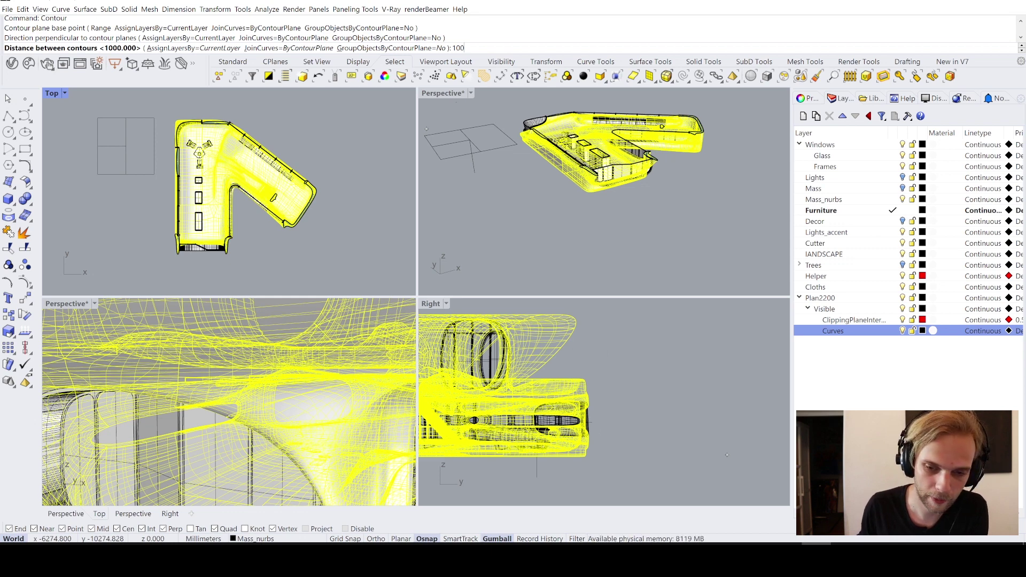
{"action": "key", "text": "Return"}
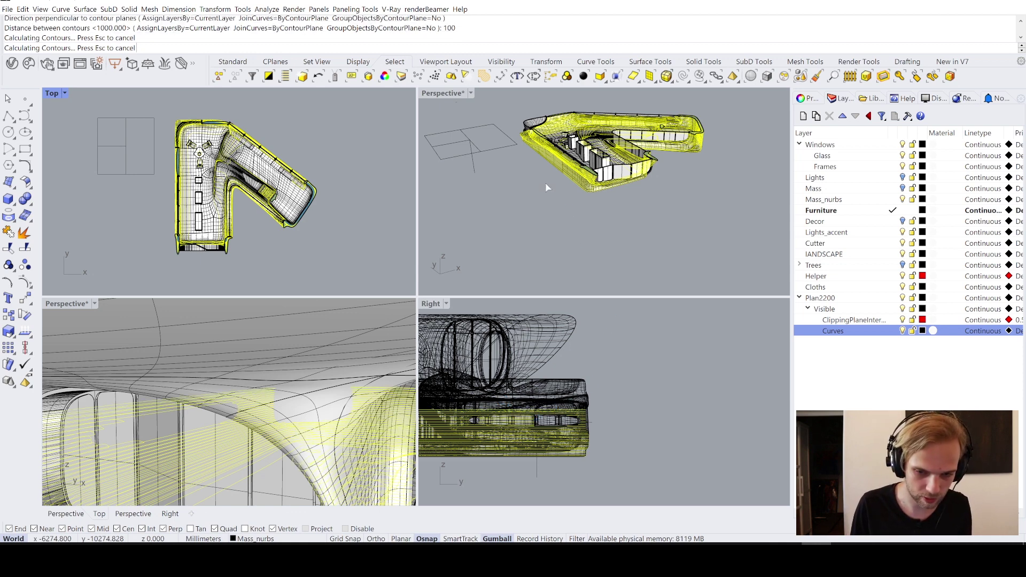
Deselect the new contours and examine the contoured mass from above and from the side in the Perspective view
{"action": "double_click", "coordinate": [443, 93]}
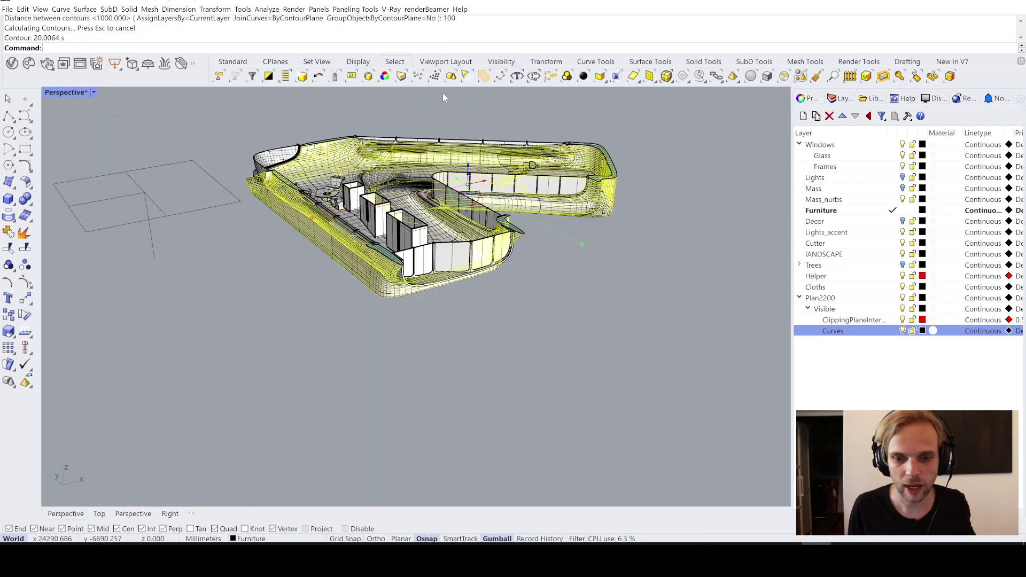
{"action": "scroll", "coordinate": [440, 187], "scroll_direction": "down", "scroll_amount": 3}
{"action": "right_click_drag", "start_coordinate": [440, 187], "coordinate": [440, 241]}
{"action": "scroll", "coordinate": [377, 251], "scroll_direction": "up", "scroll_amount": 5}
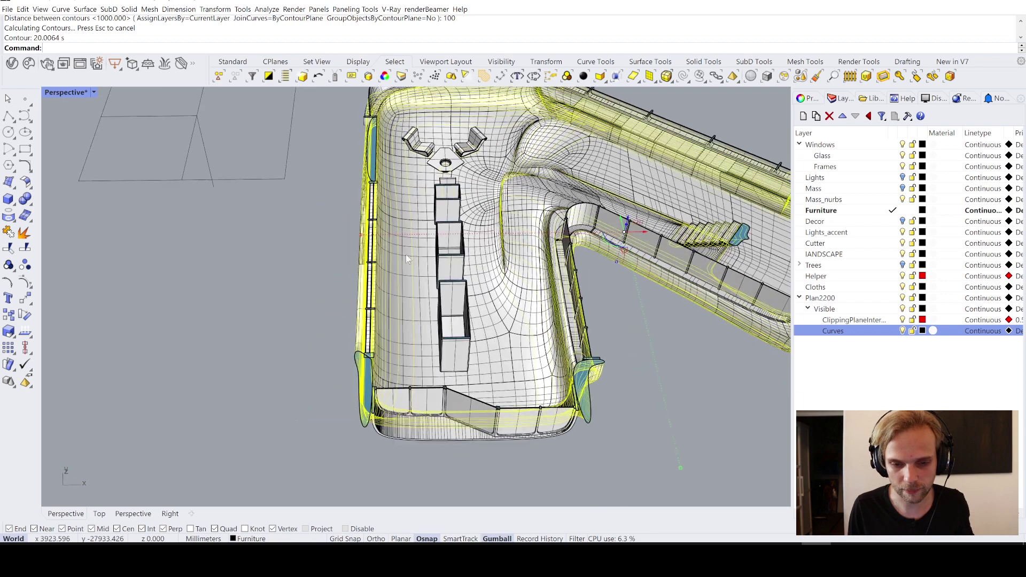
{"action": "key", "text": "Escape"}
{"action": "scroll", "coordinate": [461, 338], "scroll_direction": "up", "scroll_amount": 3}
{"action": "scroll", "coordinate": [457, 320], "scroll_direction": "down", "scroll_amount": 5}
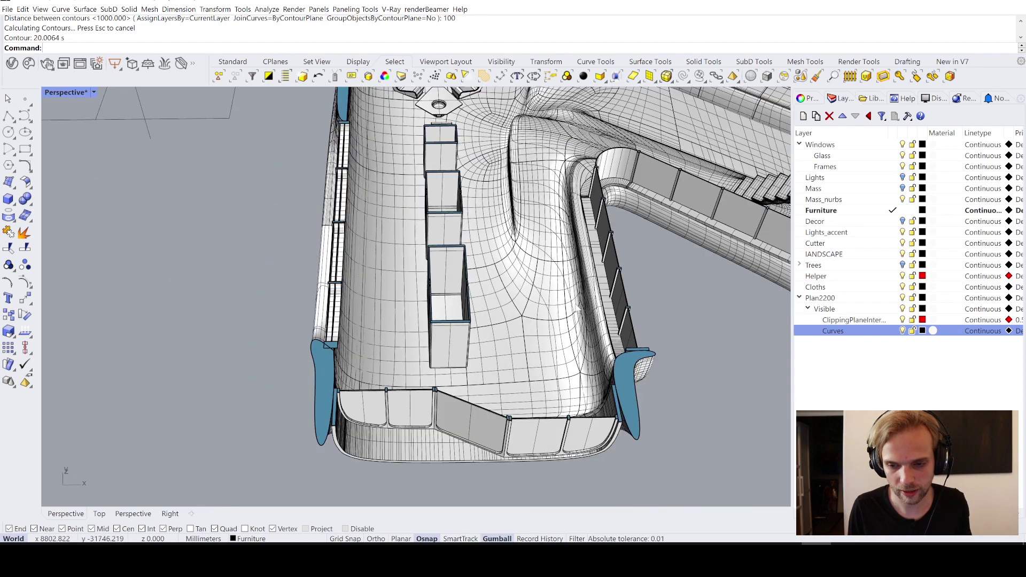
{"action": "right_click_drag", "start_coordinate": [562, 296], "coordinate": [595, 276]}
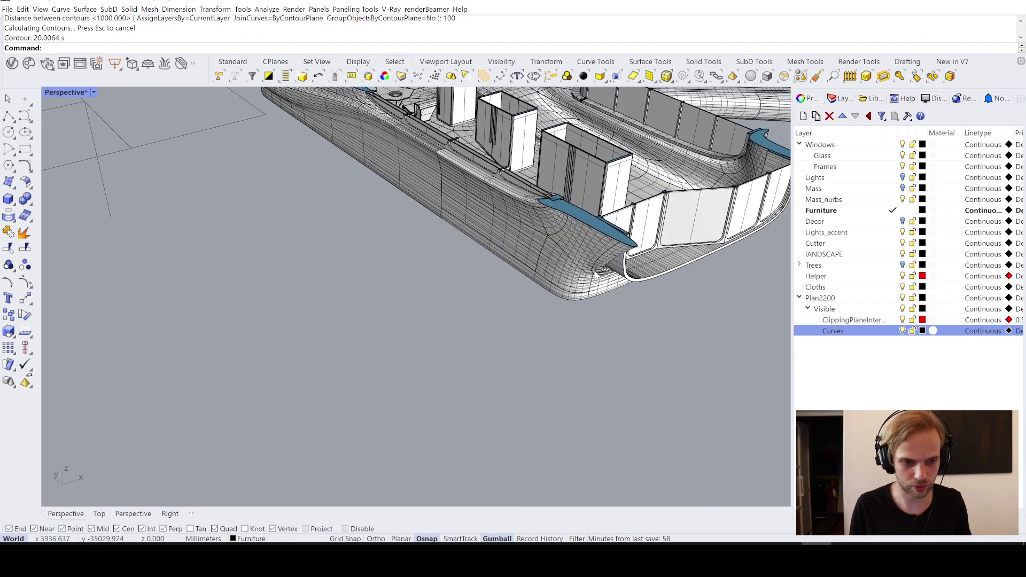
Select all curves in the model and combine them into one group
{"action": "type", "text": "SelCrv"}
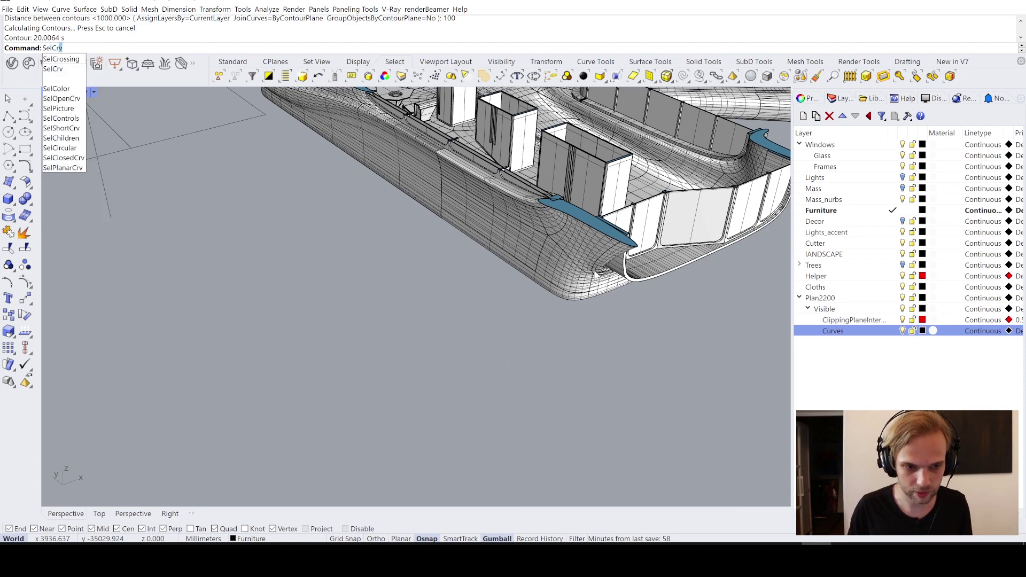
{"action": "key", "text": "Return"}
{"action": "right_click_drag", "start_coordinate": [578, 258], "coordinate": [495, 248]}
{"action": "type", "text": "Group"}
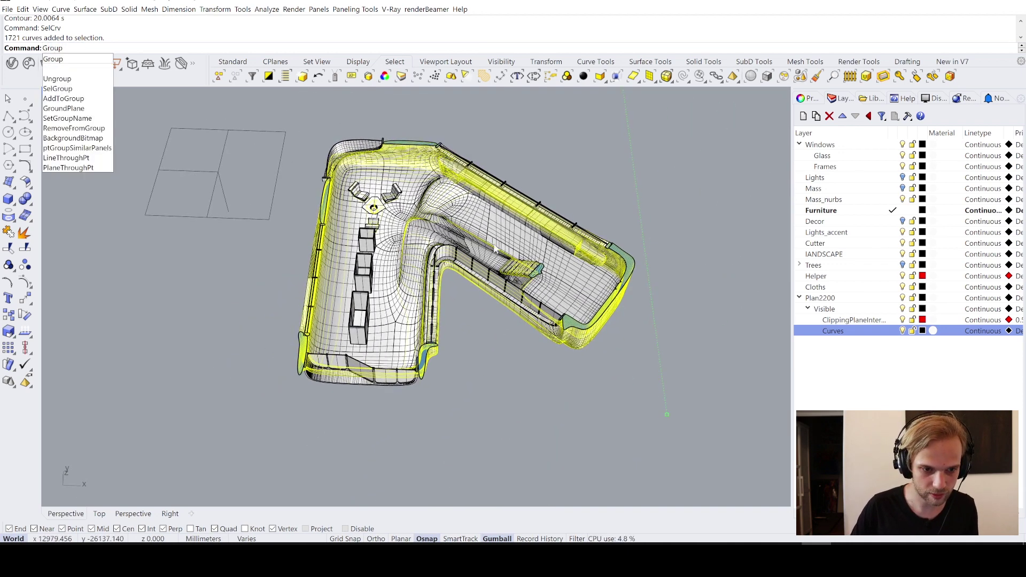
{"action": "key", "text": "Return"}
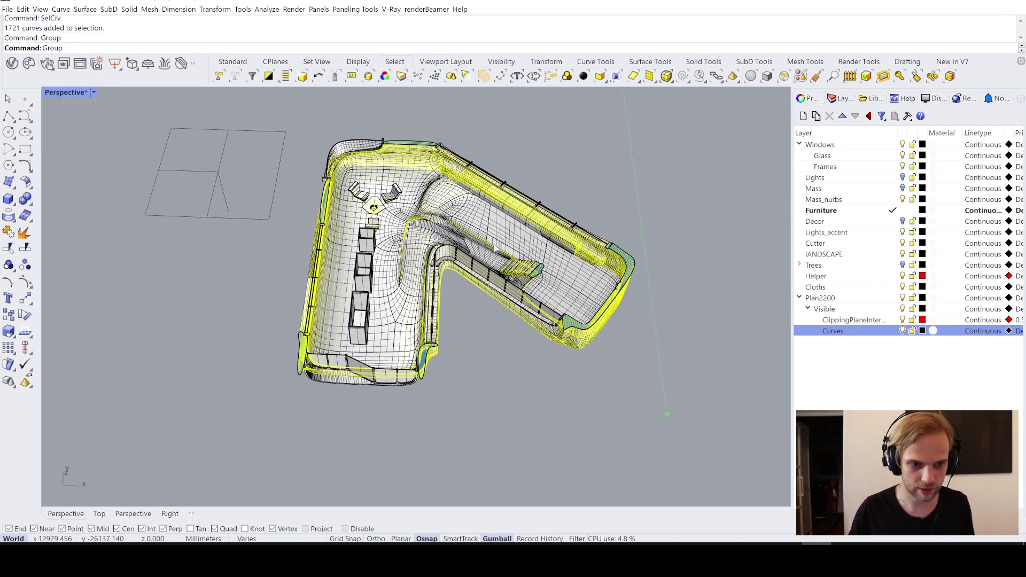
{"action": "key", "text": "Escape"}
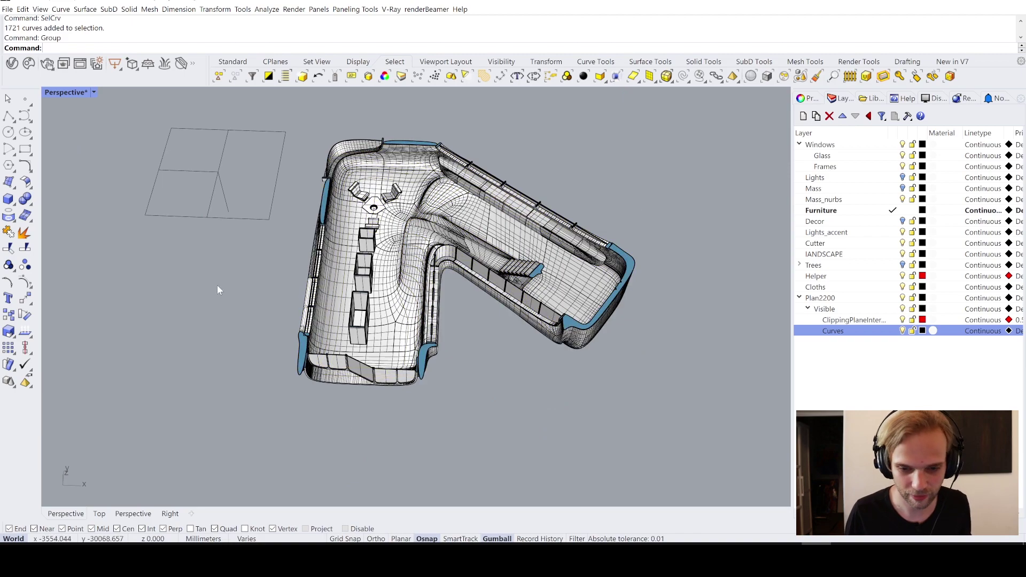
Examine the contour lines along the outer wall and select the curve group near the lounge seating
{"action": "right_click_drag", "start_coordinate": [217, 285], "coordinate": [297, 245]}
{"action": "scroll", "coordinate": [408, 220], "scroll_direction": "up", "scroll_amount": 10}
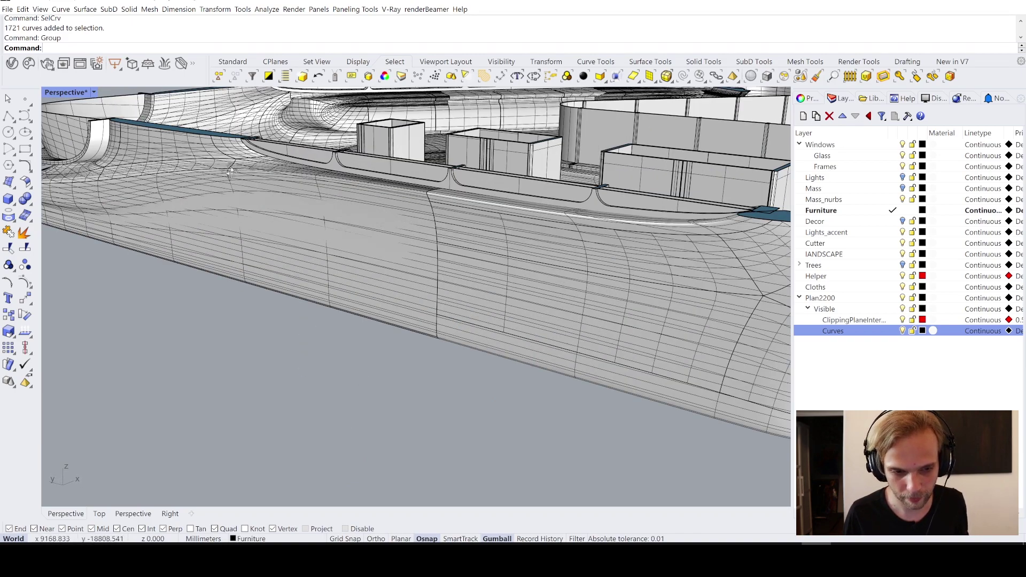
{"action": "right_click_drag", "start_coordinate": [230, 173], "coordinate": [200, 185]}
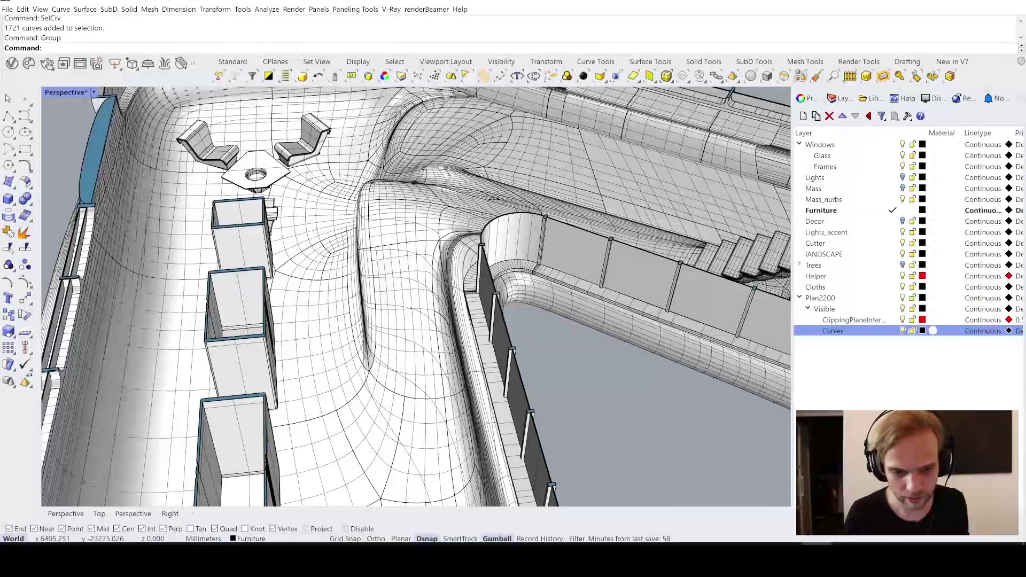
{"action": "left_click", "coordinate": [266, 124]}
{"action": "left_click", "coordinate": [297, 154]}
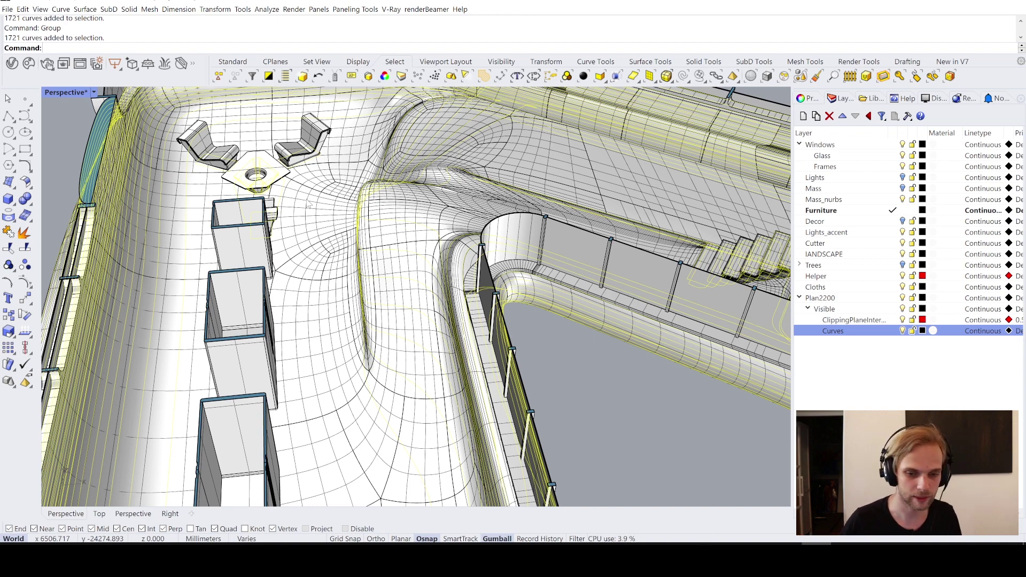
Select the curve group at the 2D plan drawing and ungroup it
{"action": "scroll", "coordinate": [309, 204], "scroll_direction": "down", "scroll_amount": 15}
{"action": "right_click_drag", "start_coordinate": [309, 203], "coordinate": [286, 429]}
{"action": "scroll", "coordinate": [319, 228], "scroll_direction": "down", "scroll_amount": 6}
{"action": "left_click", "coordinate": [276, 236]}
{"action": "scroll", "coordinate": [360, 197], "scroll_direction": "up", "scroll_amount": 8}
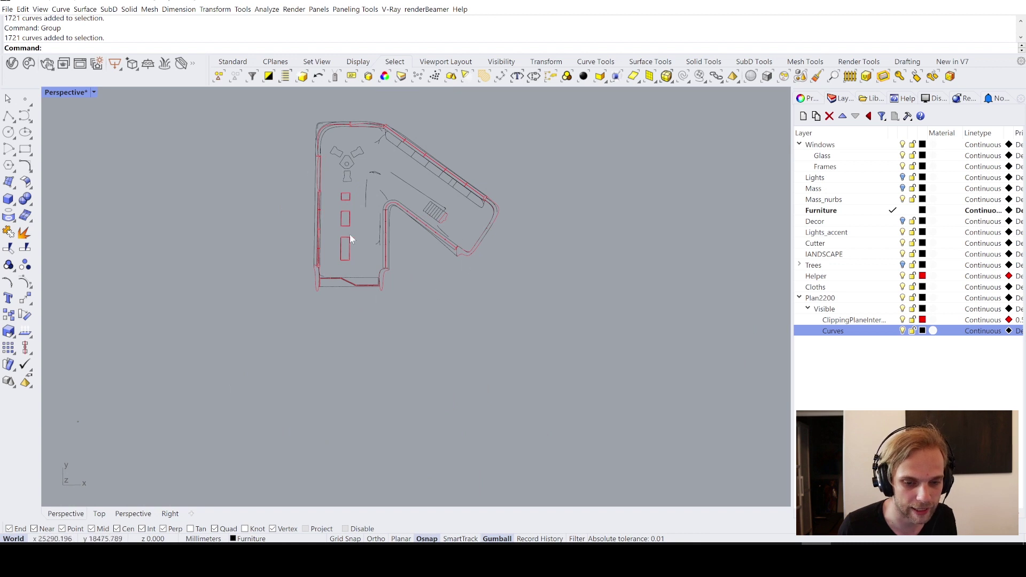
{"action": "scroll", "coordinate": [350, 235], "scroll_direction": "up", "scroll_amount": 2}
{"action": "left_click", "coordinate": [316, 162]}
{"action": "scroll", "coordinate": [315, 162], "scroll_direction": "down", "scroll_amount": 4}
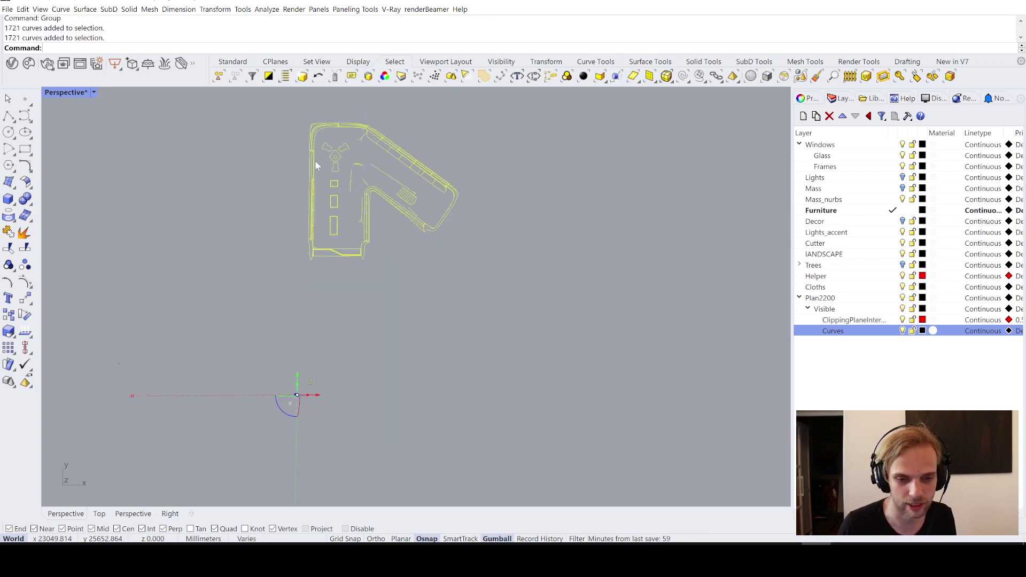
{"action": "scroll", "coordinate": [315, 165], "scroll_direction": "down", "scroll_amount": 3}
{"action": "type", "text": "g"}
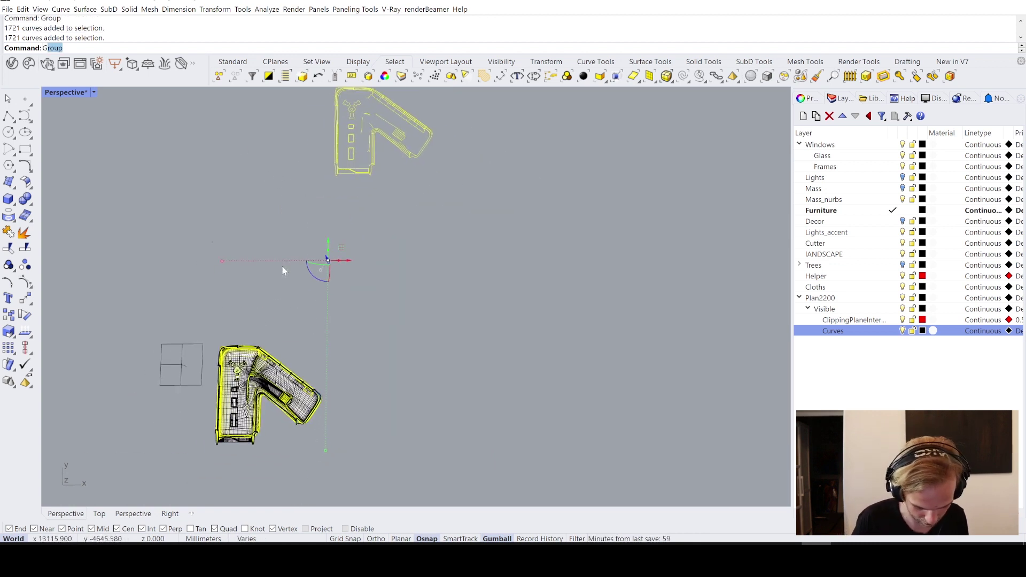
{"action": "key", "text": "BackSpace"}
{"action": "type", "text": "ungroup"}
{"action": "key", "text": "Return"}
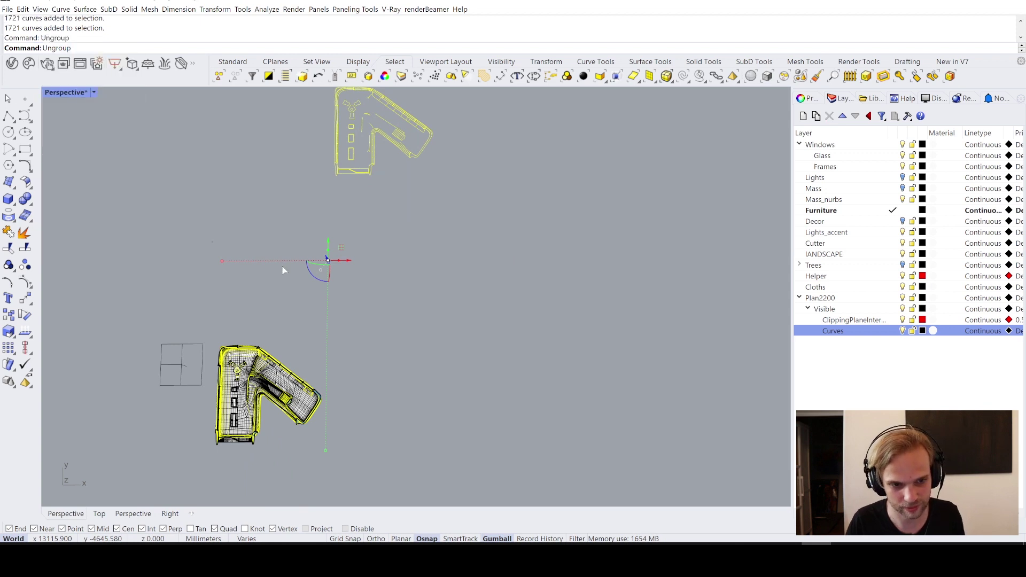
Remove the 2D plan drawing's curves from the selection, group only the building's contour curves and deselect them
{"action": "right_click_drag", "start_coordinate": [367, 165], "coordinate": [372, 223], "text": "shift"}
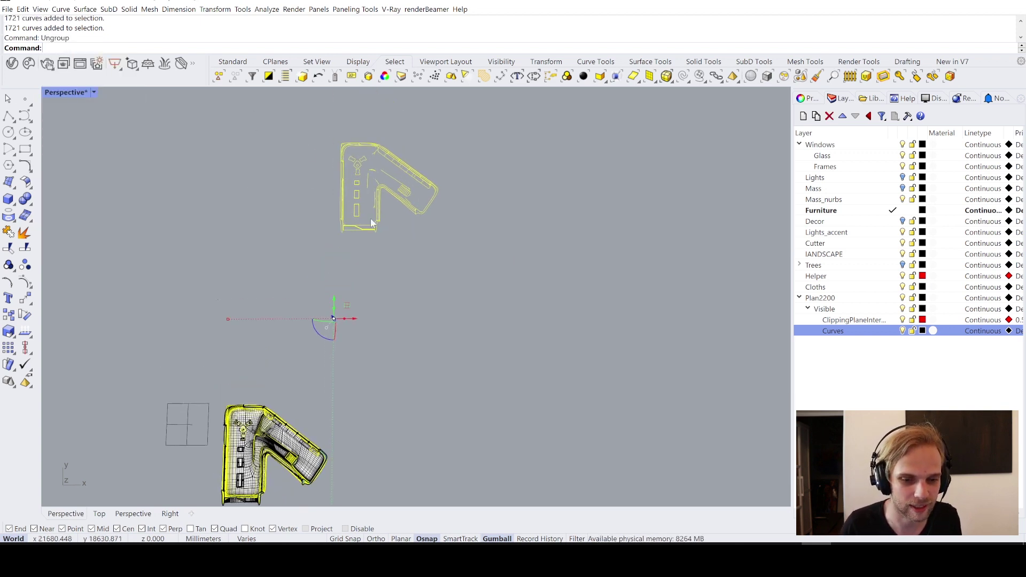
{"action": "left_click_drag", "start_coordinate": [479, 257], "coordinate": [305, 124], "text": "ctrl"}
{"action": "right_click_drag", "start_coordinate": [156, 489], "coordinate": [229, 342], "text": "shift"}
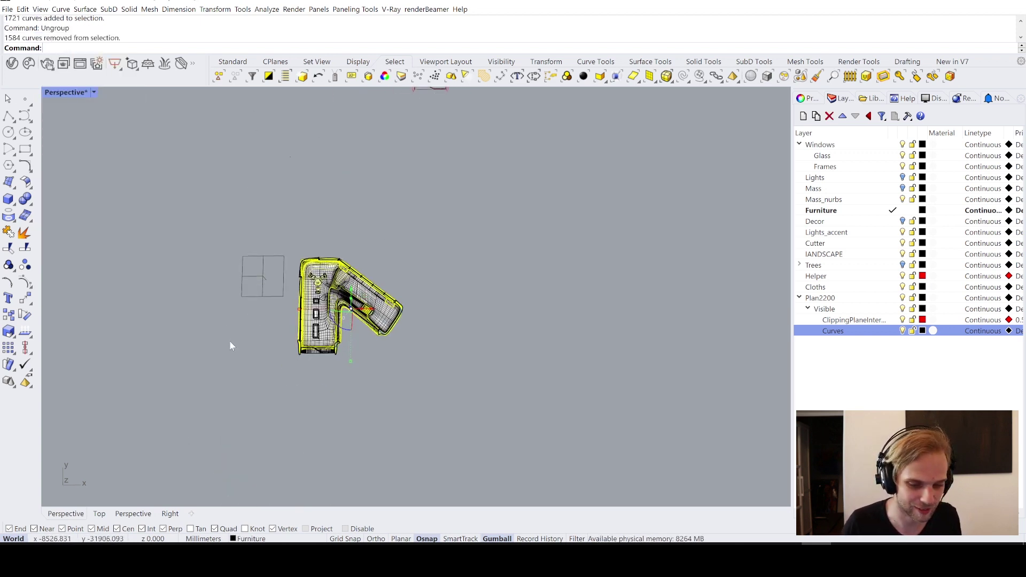
{"action": "type", "text": "group"}
{"action": "key", "text": "Return"}
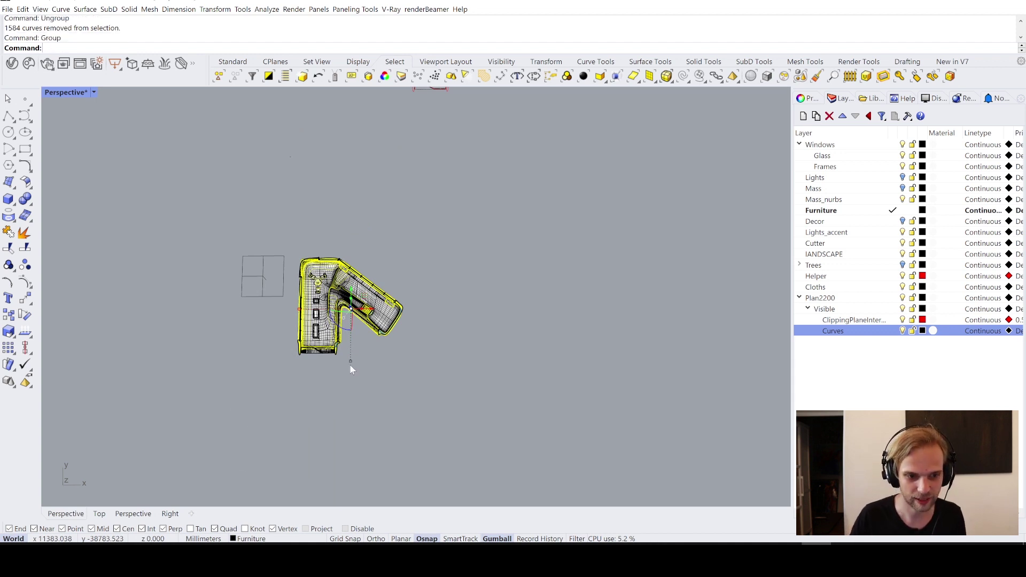
{"action": "key", "text": "Escape"}
Switch to the Top view and select the building's contour curve group together with the closed polysurface of the mass
{"action": "scroll", "coordinate": [320, 328], "scroll_direction": "up", "scroll_amount": 5}
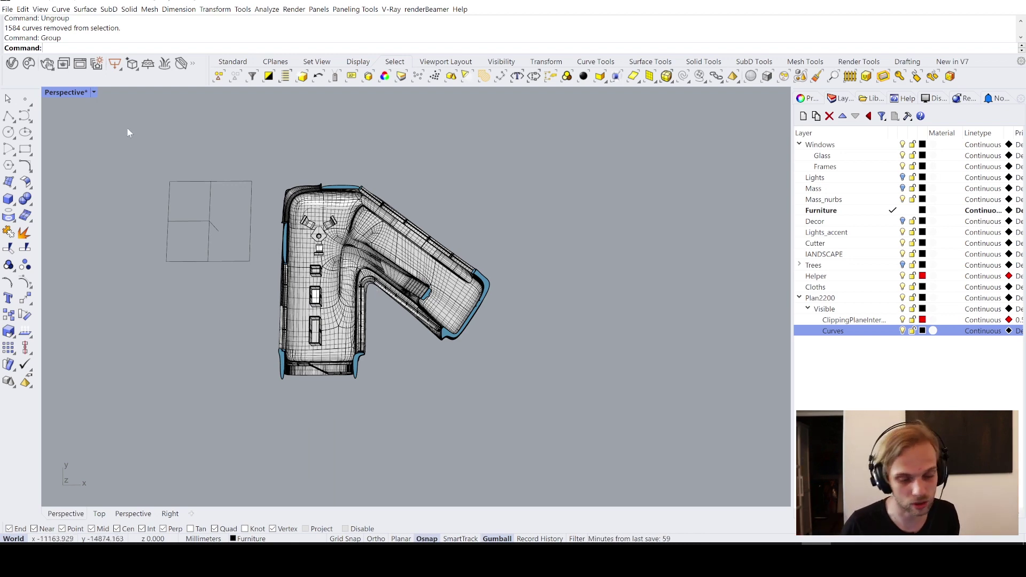
{"action": "double_click", "coordinate": [68, 92]}
{"action": "double_click", "coordinate": [59, 95]}
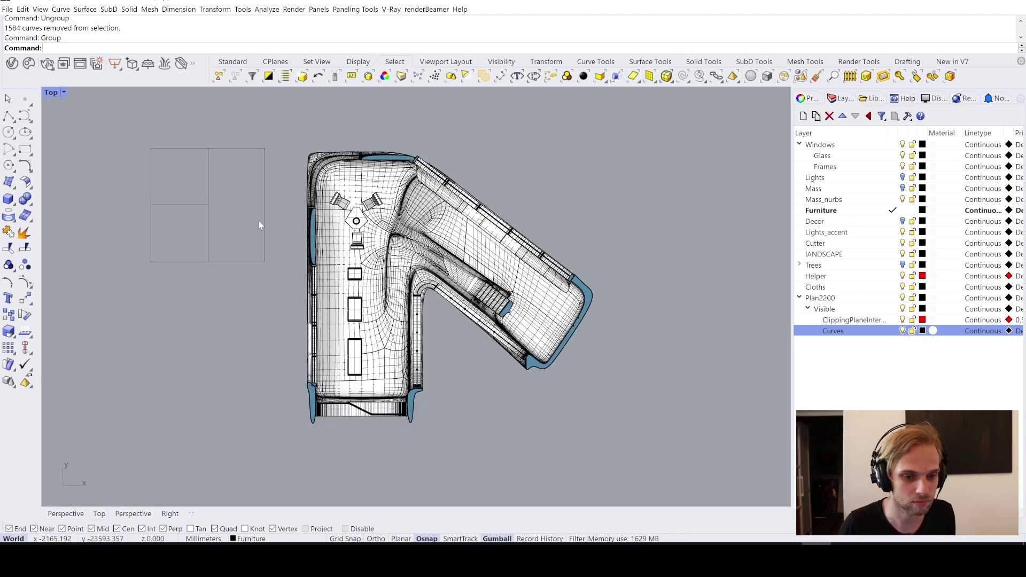
{"action": "scroll", "coordinate": [259, 221], "scroll_direction": "up", "scroll_amount": 6}
{"action": "left_click", "coordinate": [293, 210]}
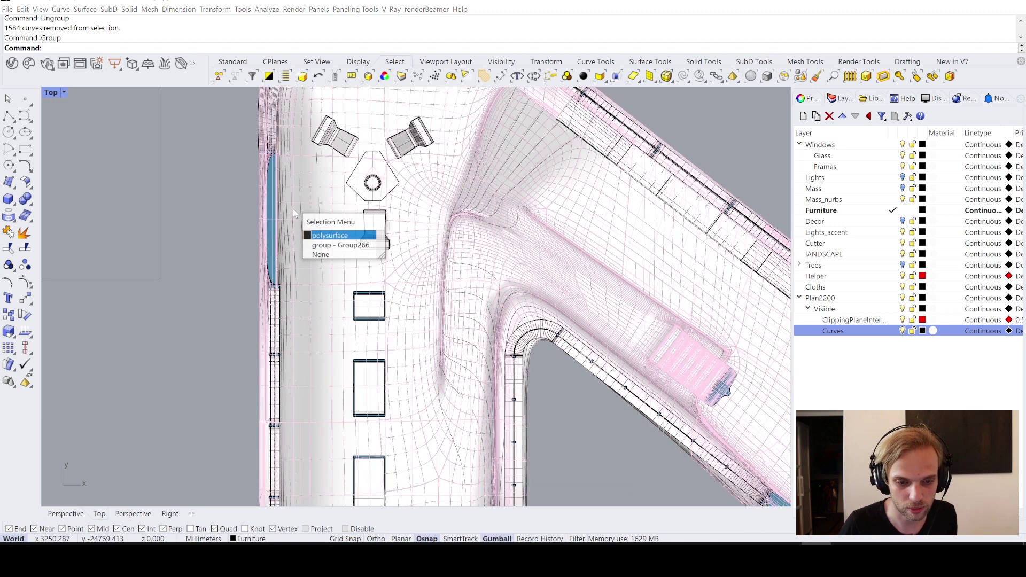
{"action": "left_click", "coordinate": [320, 242]}
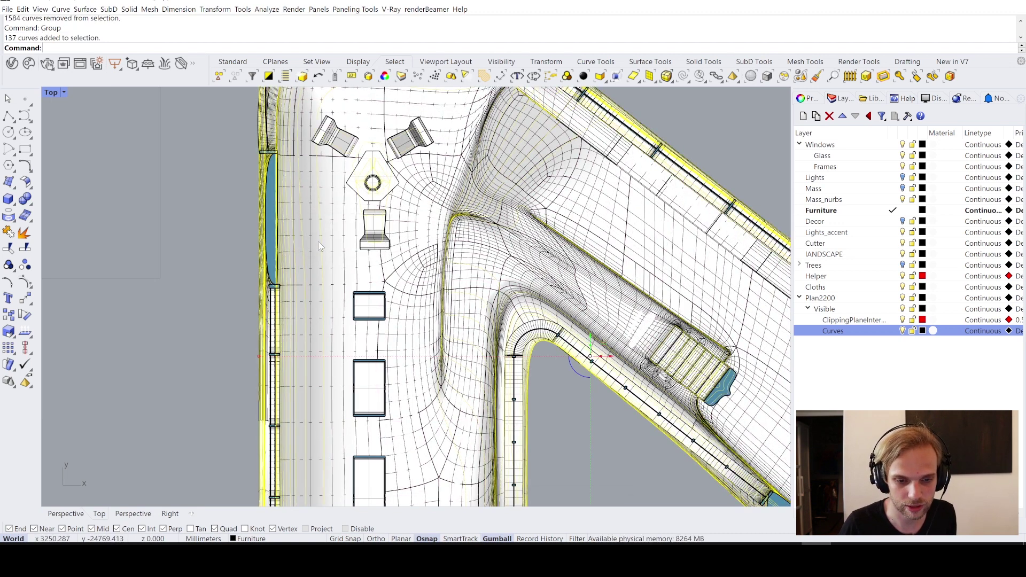
{"action": "left_click", "coordinate": [333, 196], "text": "shift"}
{"action": "scroll", "coordinate": [330, 188], "scroll_direction": "down", "scroll_amount": 4}
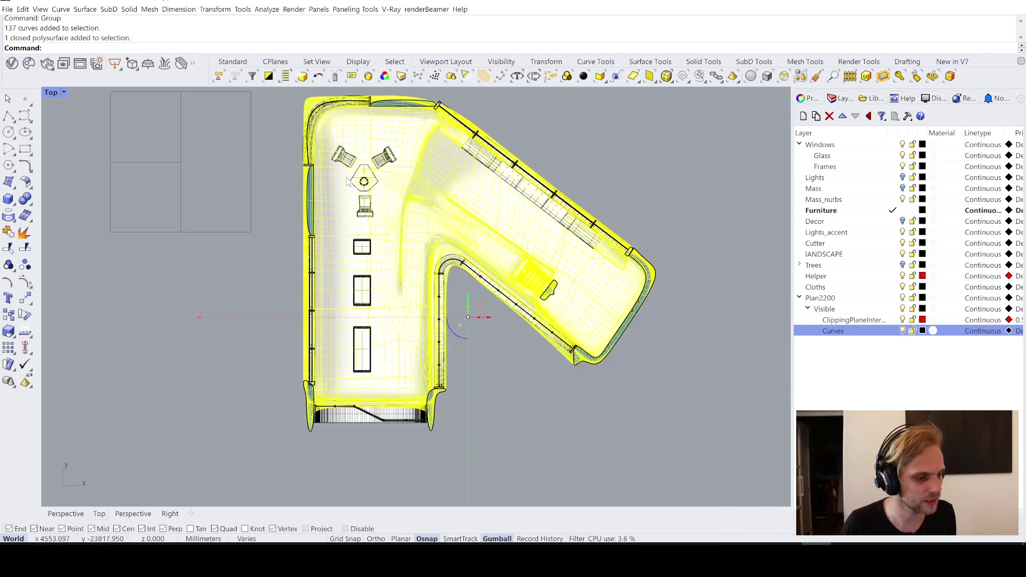
Run Make2D on the selection from the Top view with clipping plane intersections and grouped output on layer Plan2200
{"action": "type", "text": "AKE"}
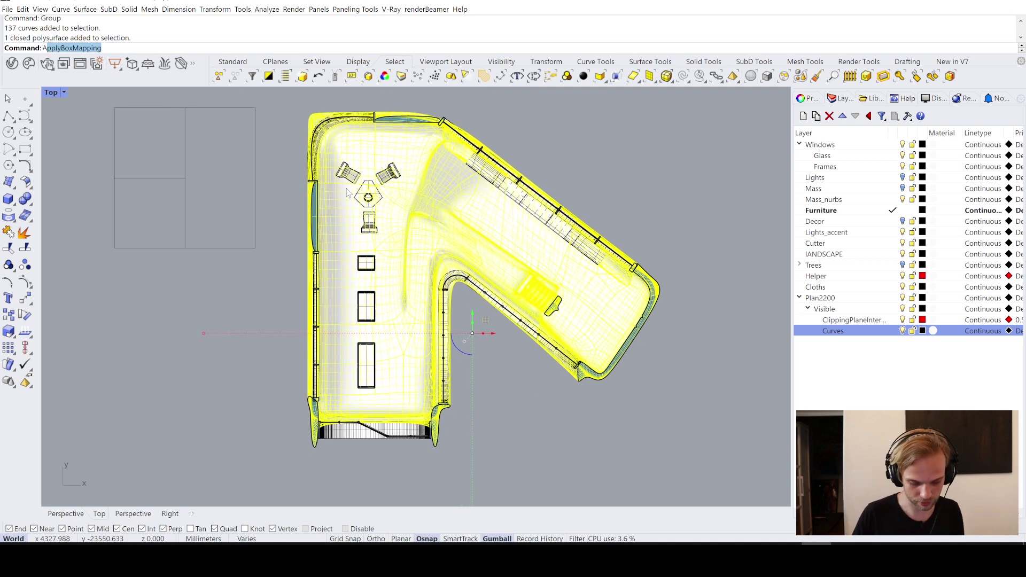
{"action": "key", "text": "BackSpace"}
{"action": "key", "text": "BackSpace"}
{"action": "key", "text": "BackSpace"}
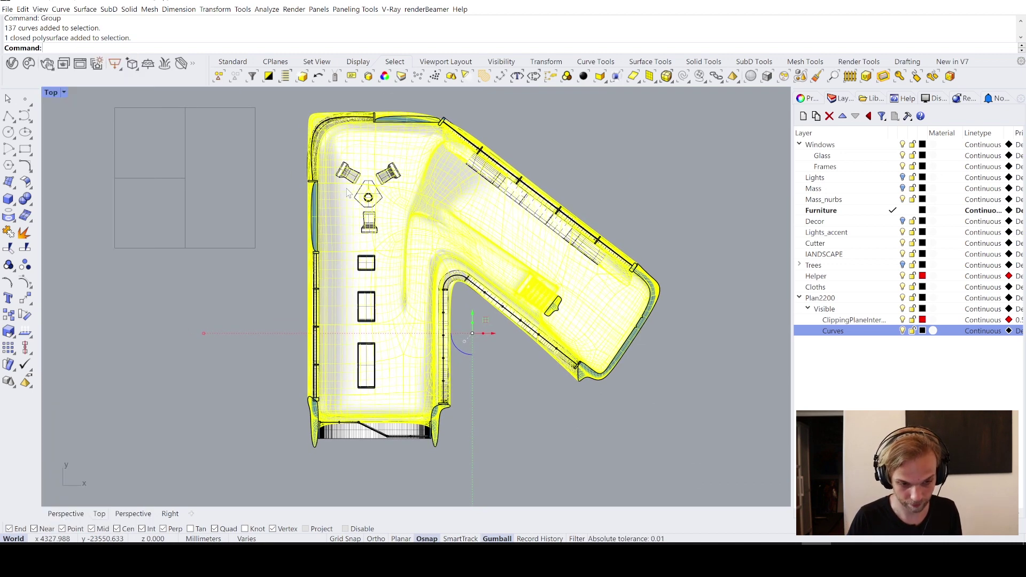
{"action": "type", "text": "Make2D"}
{"action": "key", "text": "Return"}
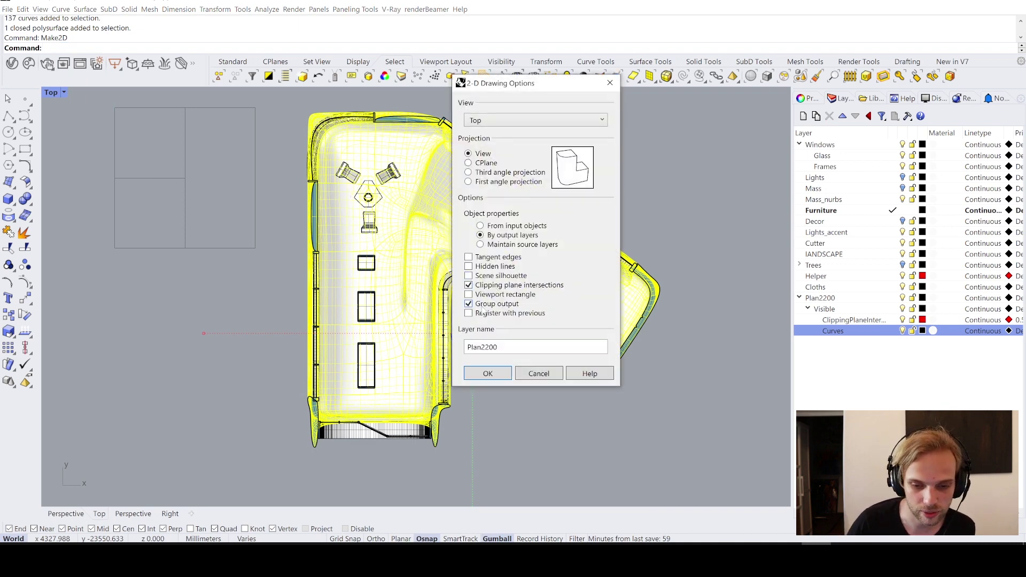
{"action": "left_click", "coordinate": [487, 374]}
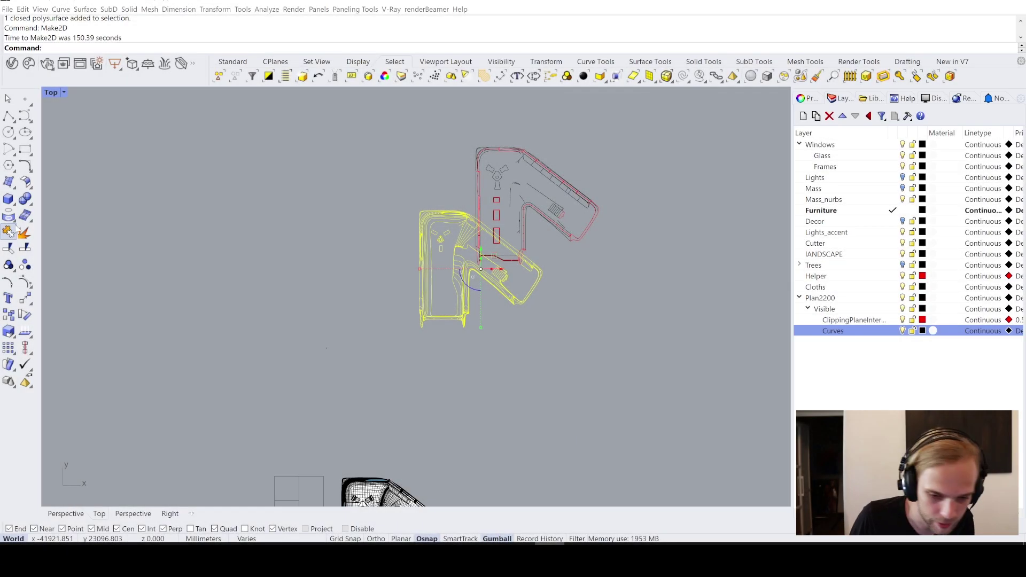
Move the new contour drawing clear of the earlier 2D plan, line it up beside that plan and deselect it
{"action": "scroll", "coordinate": [463, 252], "scroll_direction": "up", "scroll_amount": 5}
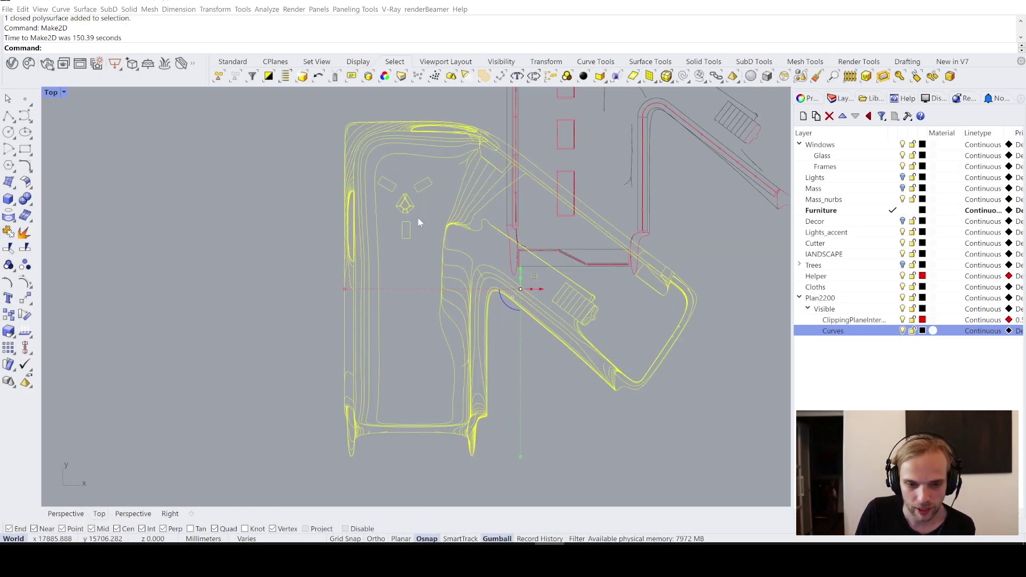
{"action": "scroll", "coordinate": [418, 217], "scroll_direction": "down", "scroll_amount": 3}
{"action": "scroll", "coordinate": [512, 281], "scroll_direction": "up", "scroll_amount": 4}
{"action": "mouse_move", "coordinate": [518, 281]}
{"action": "left_mouse_down"}
{"action": "mouse_move", "coordinate": [263, 172]}
{"action": "mouse_move", "coordinate": [285, 172]}
{"action": "left_mouse_up"}
{"action": "right_click_drag", "start_coordinate": [338, 253], "coordinate": [375, 330]}
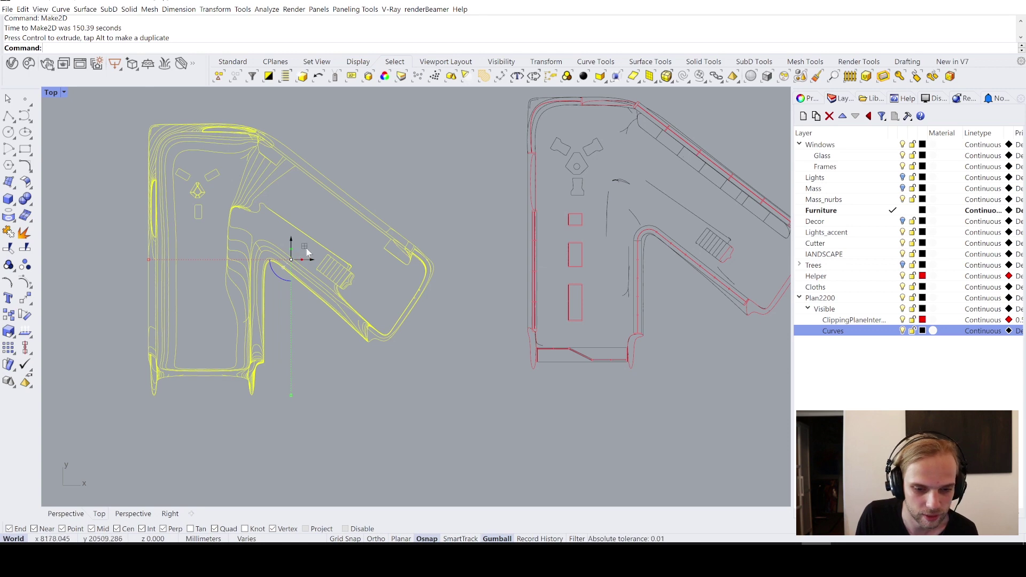
{"action": "mouse_move", "coordinate": [304, 246]}
{"action": "left_mouse_down"}
{"action": "mouse_move", "coordinate": [355, 212]}
{"action": "mouse_move", "coordinate": [360, 222]}
{"action": "mouse_move", "coordinate": [426, 110]}
{"action": "left_mouse_up"}
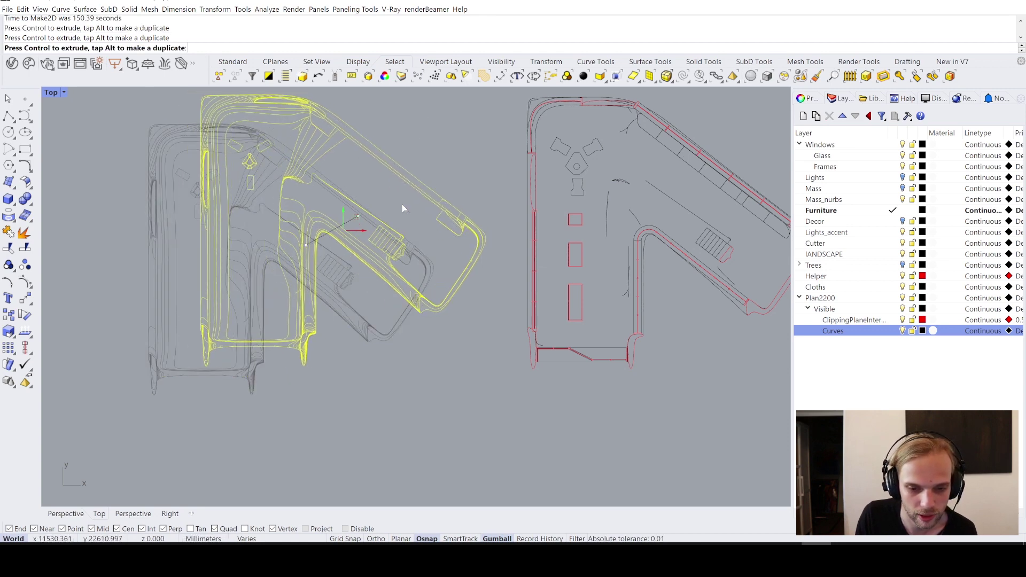
{"action": "left_click_drag", "start_coordinate": [309, 190], "coordinate": [309, 190]}
{"action": "scroll", "coordinate": [296, 238], "scroll_direction": "up", "scroll_amount": 5}
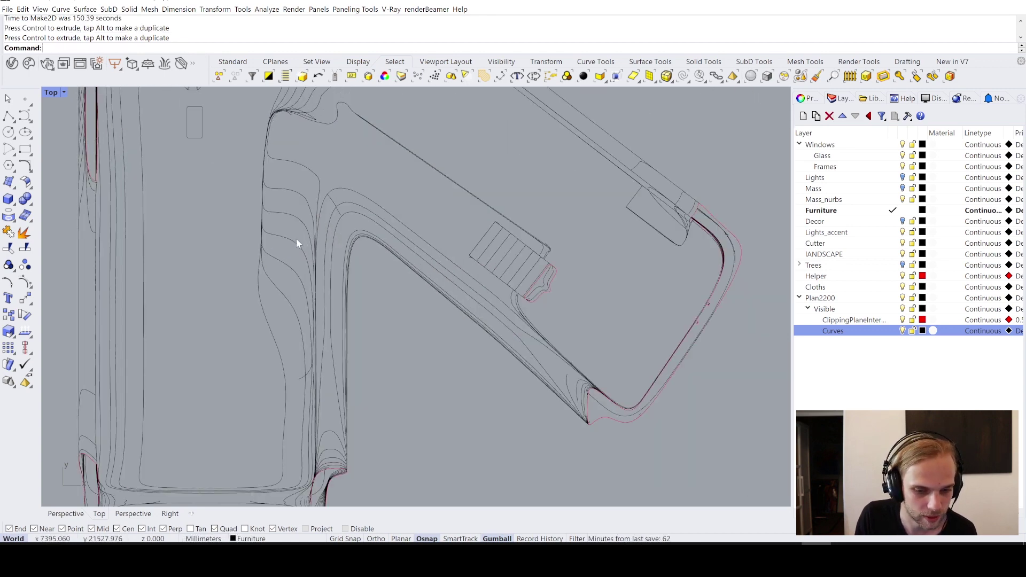
{"action": "scroll", "coordinate": [277, 188], "scroll_direction": "down", "scroll_amount": 5}
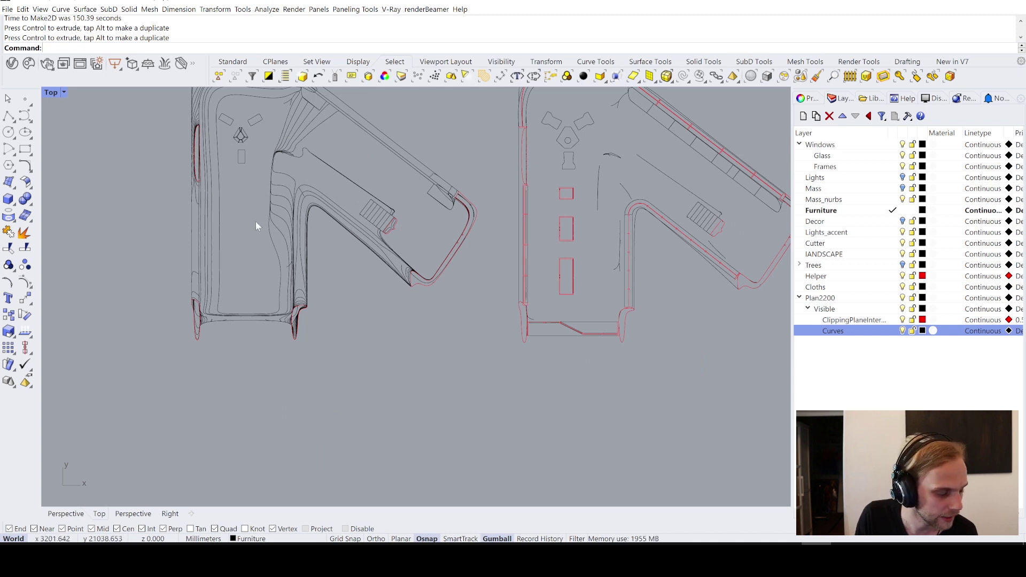
Select the contour curves of the main wing and of the sloped surface where the two wings meet in the new drawing
{"action": "right_click_drag", "start_coordinate": [479, 205], "coordinate": [334, 242]}
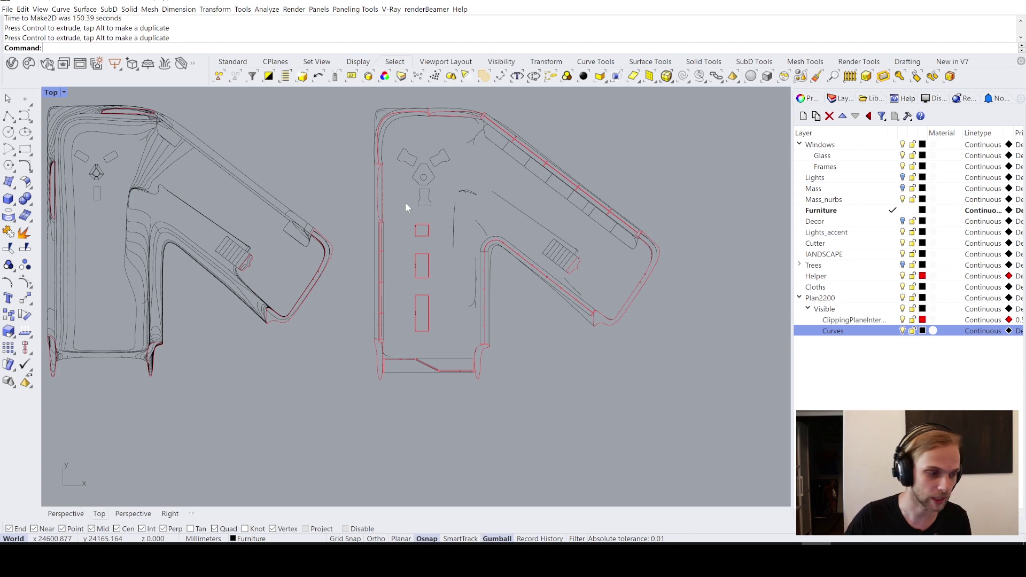
{"action": "scroll", "coordinate": [239, 205], "scroll_direction": "up", "scroll_amount": 5}
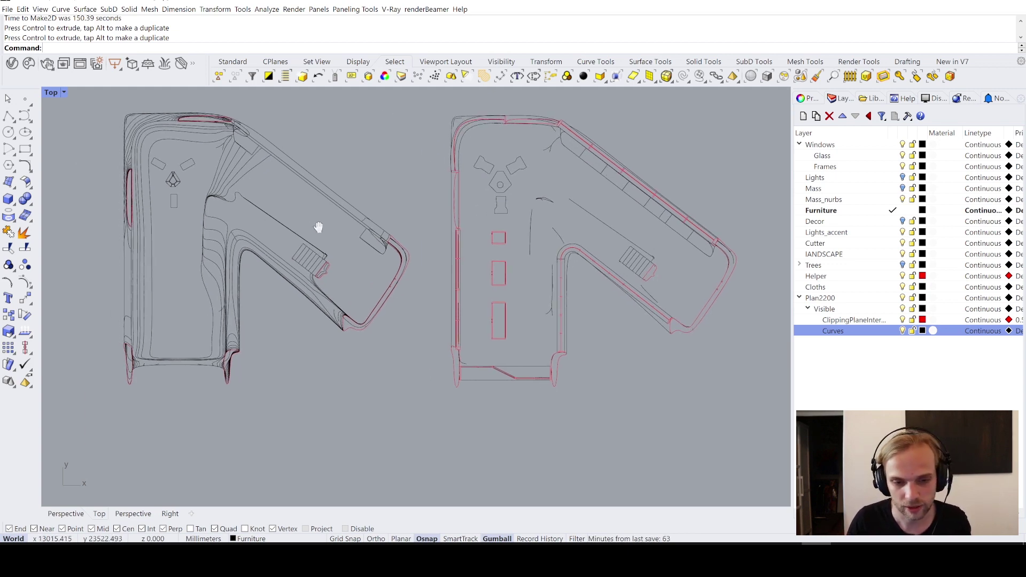
{"action": "left_click_drag", "start_coordinate": [238, 194], "coordinate": [237, 194]}
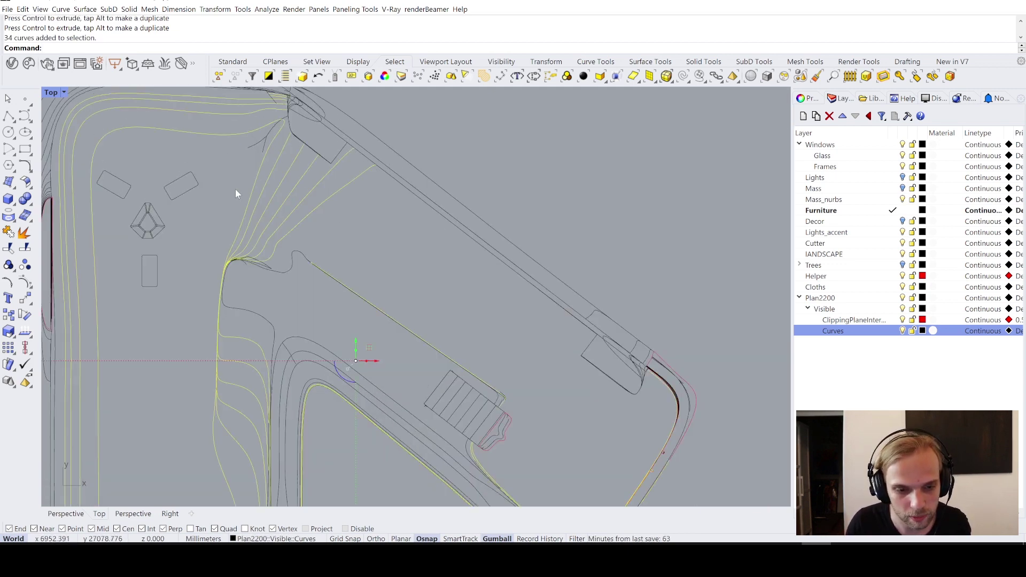
{"action": "scroll", "coordinate": [273, 206], "scroll_direction": "down", "scroll_amount": 4}
{"action": "scroll", "coordinate": [321, 286], "scroll_direction": "up", "scroll_amount": 5}
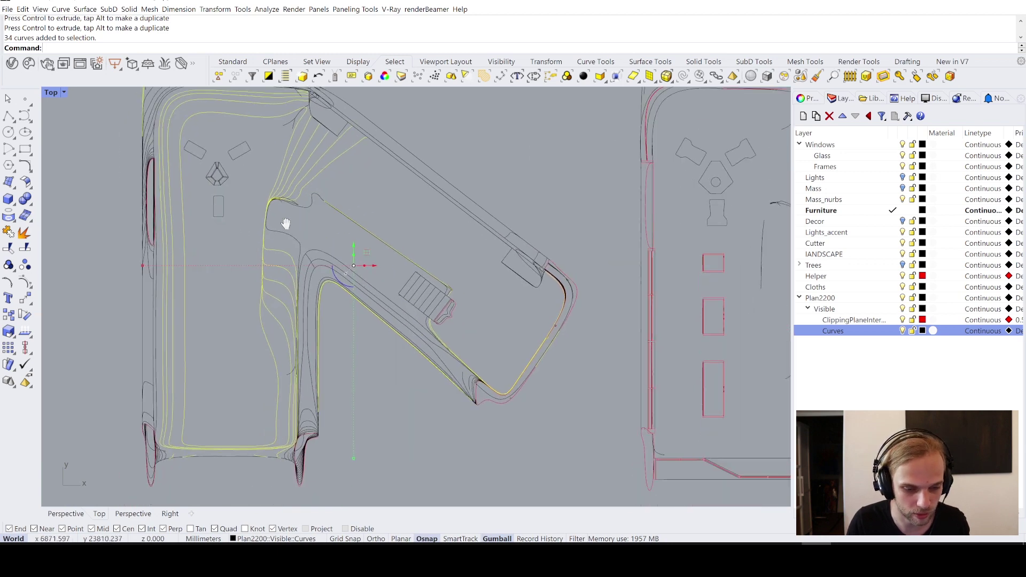
{"action": "scroll", "coordinate": [298, 240], "scroll_direction": "up", "scroll_amount": 4}
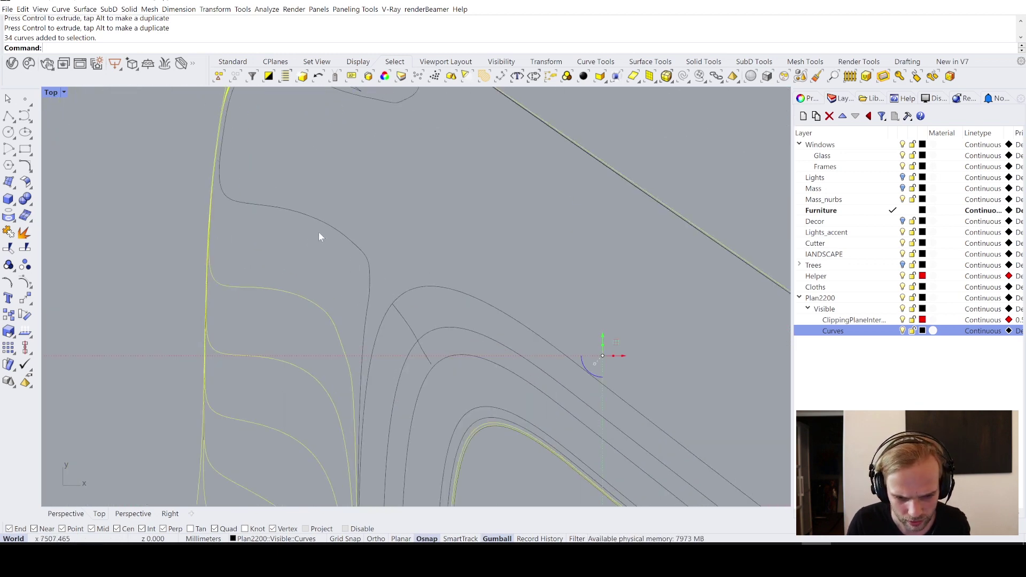
{"action": "left_click_drag", "start_coordinate": [314, 251], "coordinate": [316, 246]}
{"action": "scroll", "coordinate": [352, 221], "scroll_direction": "down", "scroll_amount": 2}
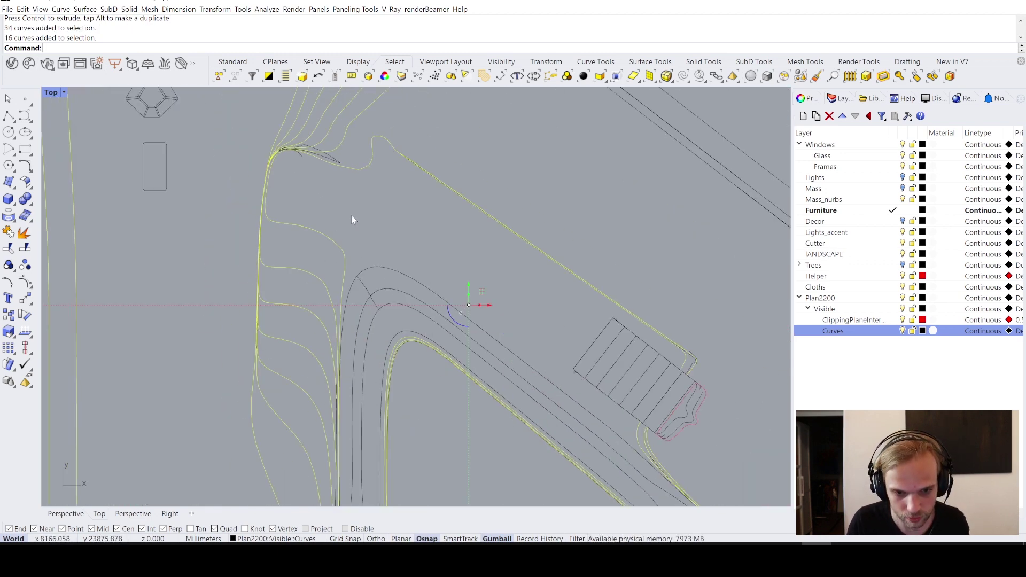
Add the contour curves around the inner corner between the wings and at the angled wing's lower wall end to the selection
{"action": "scroll", "coordinate": [388, 211], "scroll_direction": "up", "scroll_amount": 1}
{"action": "scroll", "coordinate": [369, 200], "scroll_direction": "up", "scroll_amount": 3}
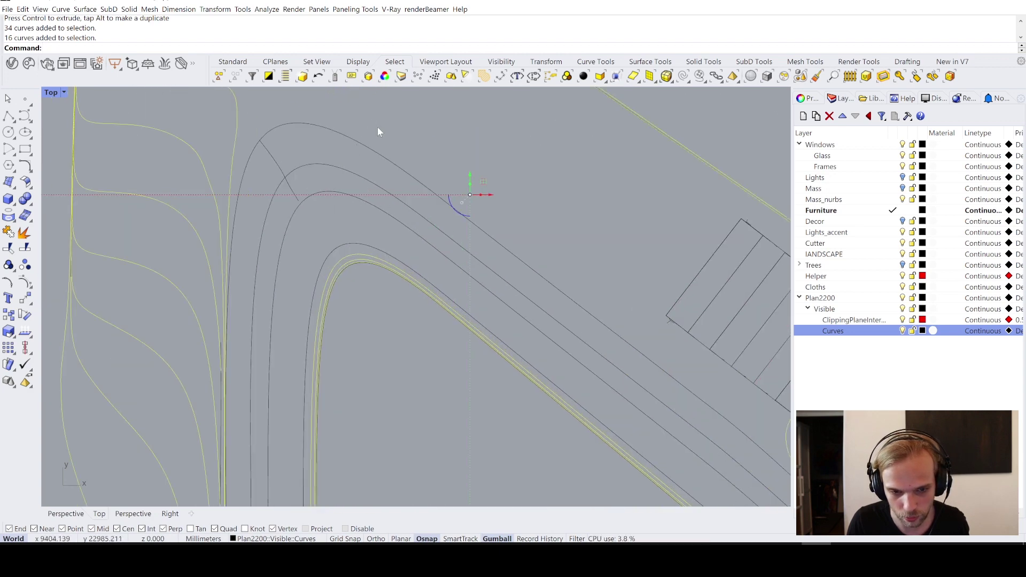
{"action": "left_click_drag", "start_coordinate": [375, 120], "coordinate": [351, 223]}
{"action": "scroll", "coordinate": [351, 222], "scroll_direction": "down", "scroll_amount": 5}
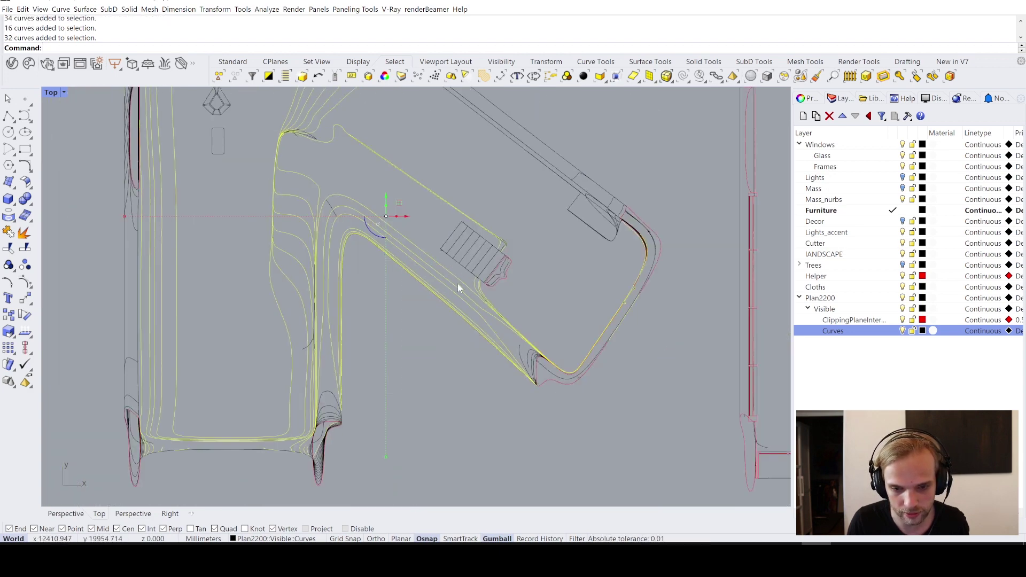
{"action": "scroll", "coordinate": [578, 342], "scroll_direction": "up", "scroll_amount": 10}
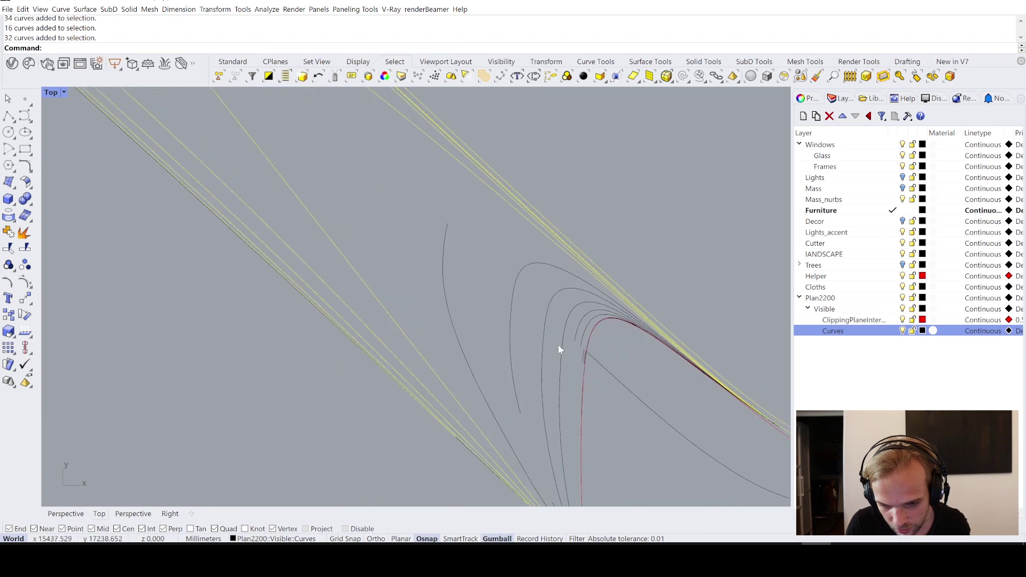
{"action": "scroll", "coordinate": [627, 322], "scroll_direction": "up", "scroll_amount": 2}
{"action": "left_click_drag", "start_coordinate": [608, 313], "coordinate": [249, 217]}
{"action": "scroll", "coordinate": [241, 225], "scroll_direction": "down", "scroll_amount": 6}
{"action": "scroll", "coordinate": [291, 214], "scroll_direction": "down", "scroll_amount": 2}
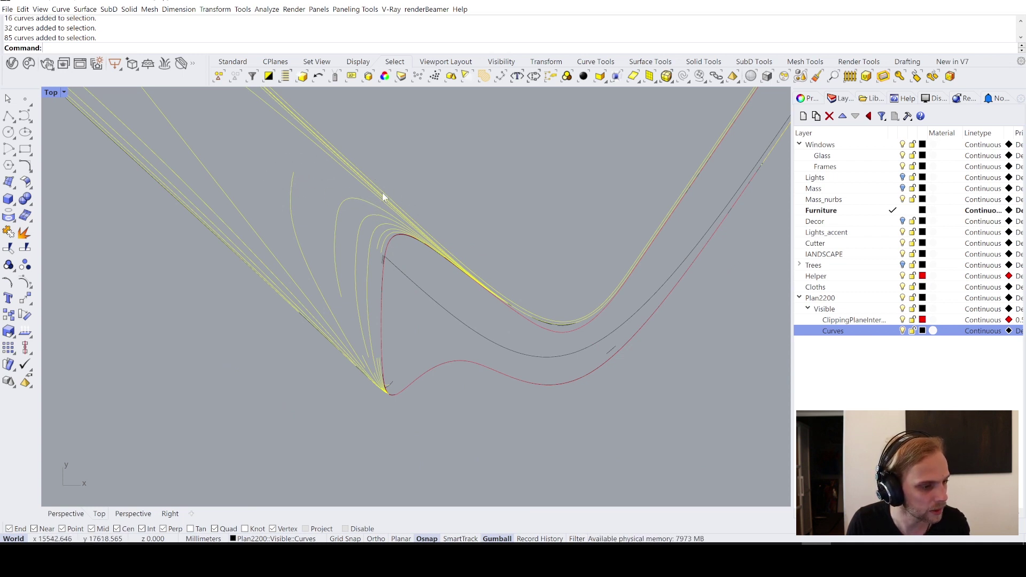
Examine the angled wing's lower corner and rounded outer end for contour curves missing from the selection
{"action": "scroll", "coordinate": [382, 195], "scroll_direction": "down", "scroll_amount": 3}
{"action": "scroll", "coordinate": [330, 176], "scroll_direction": "up", "scroll_amount": 6}
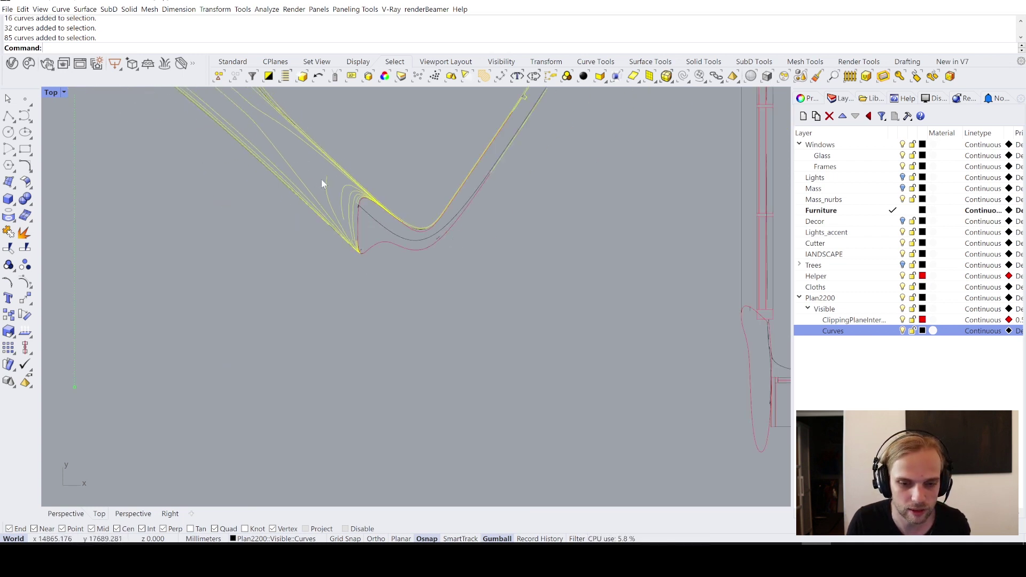
{"action": "scroll", "coordinate": [433, 241], "scroll_direction": "down", "scroll_amount": 8}
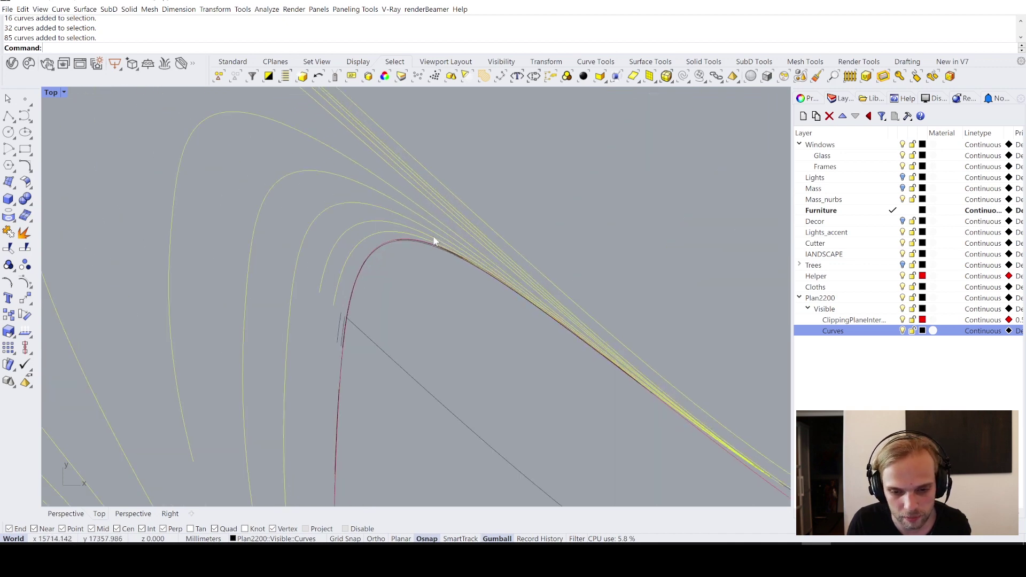
{"action": "scroll", "coordinate": [433, 236], "scroll_direction": "down", "scroll_amount": 5}
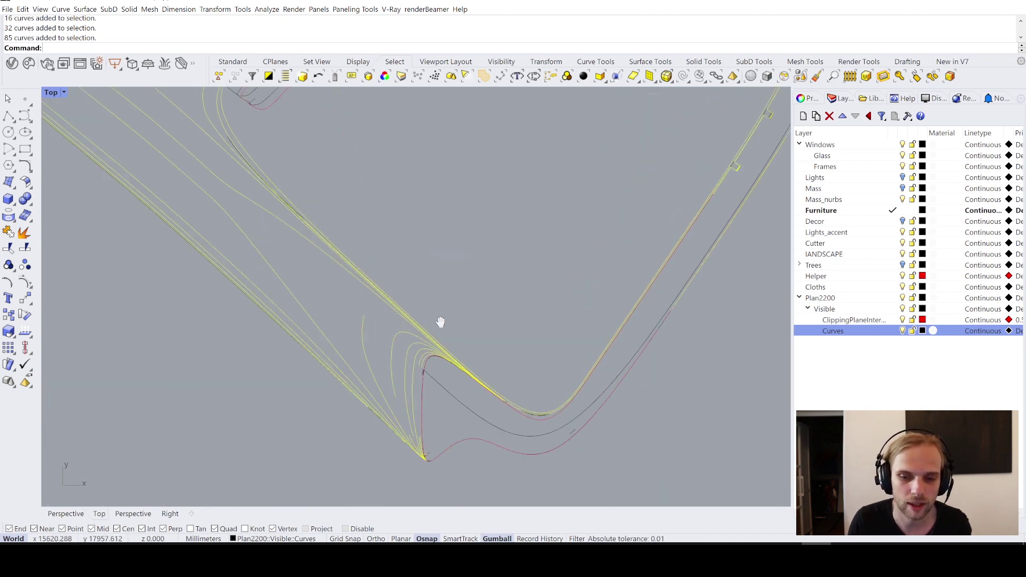
{"action": "scroll", "coordinate": [551, 171], "scroll_direction": "up", "scroll_amount": 3}
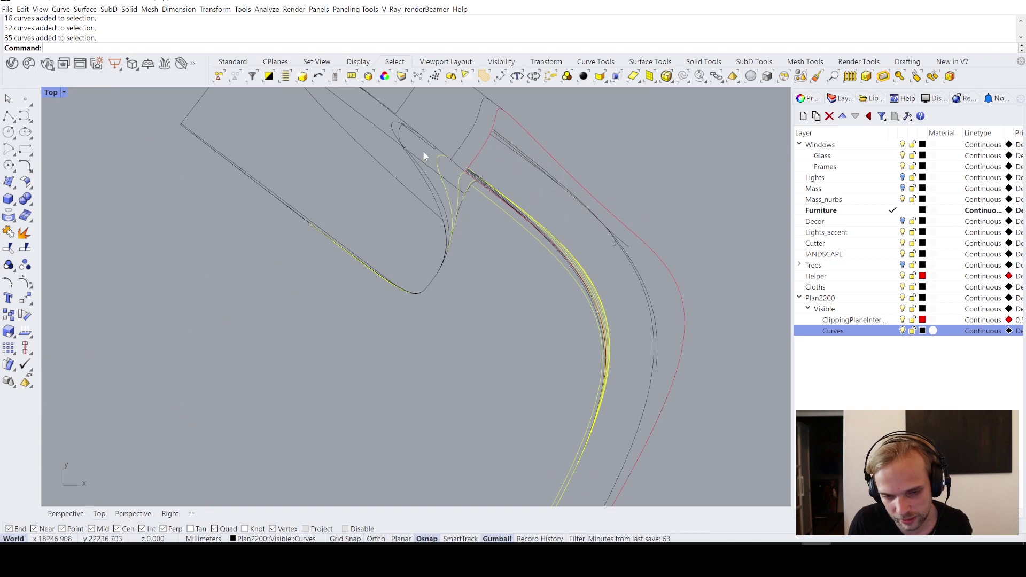
{"action": "scroll", "coordinate": [417, 154], "scroll_direction": "up", "scroll_amount": 5}
{"action": "right_click_drag", "start_coordinate": [381, 155], "coordinate": [499, 275]}
{"action": "scroll", "coordinate": [367, 229], "scroll_direction": "down", "scroll_amount": 6}
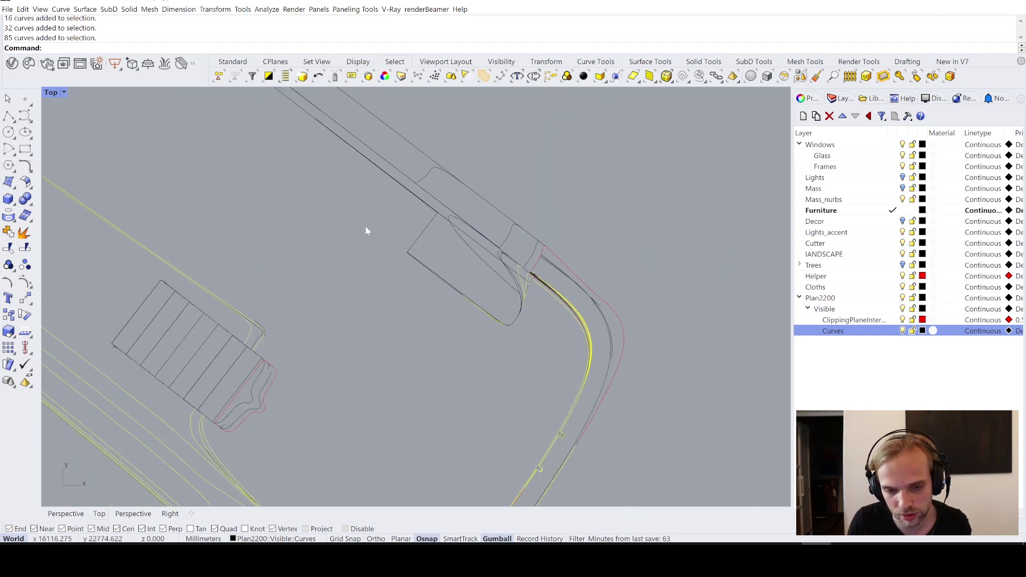
{"action": "scroll", "coordinate": [289, 235], "scroll_direction": "up", "scroll_amount": 6}
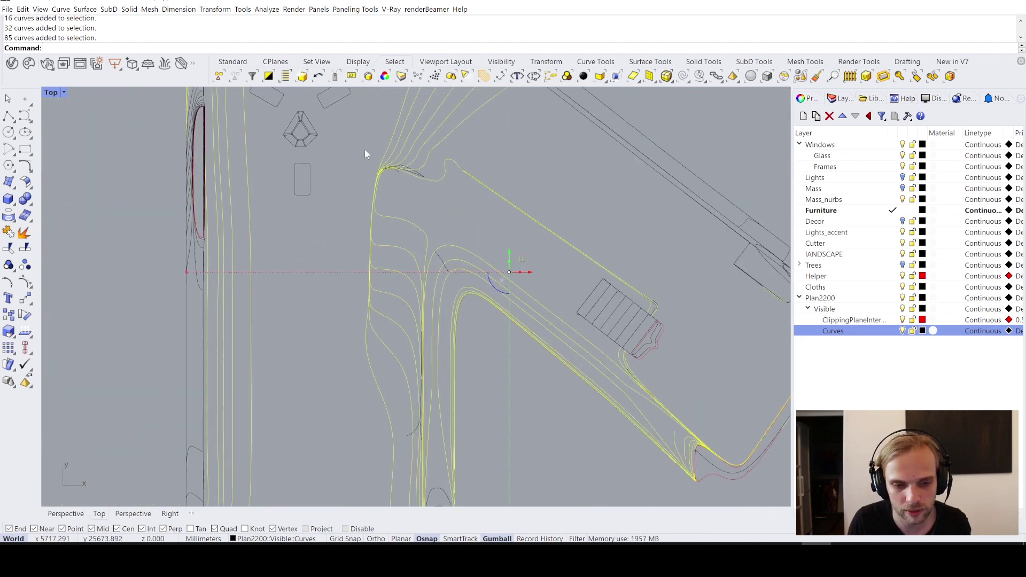
Check the main wing's entrance end and outer wall recess for contour curves still outside the selection
{"action": "right_click_drag", "start_coordinate": [386, 335], "coordinate": [432, 213]}
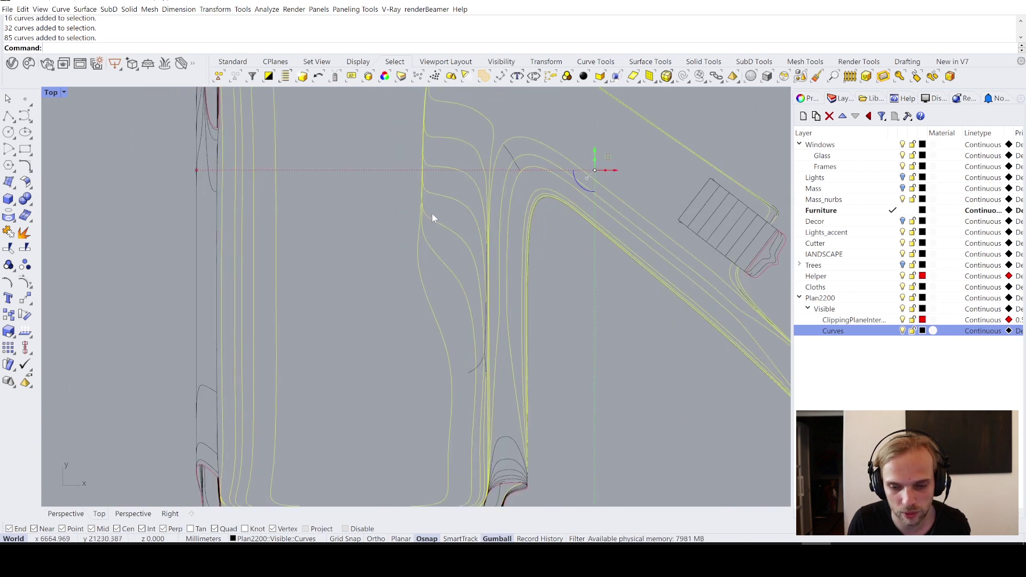
{"action": "right_click_drag", "start_coordinate": [385, 340], "coordinate": [350, 291]}
{"action": "scroll", "coordinate": [321, 373], "scroll_direction": "up", "scroll_amount": 4}
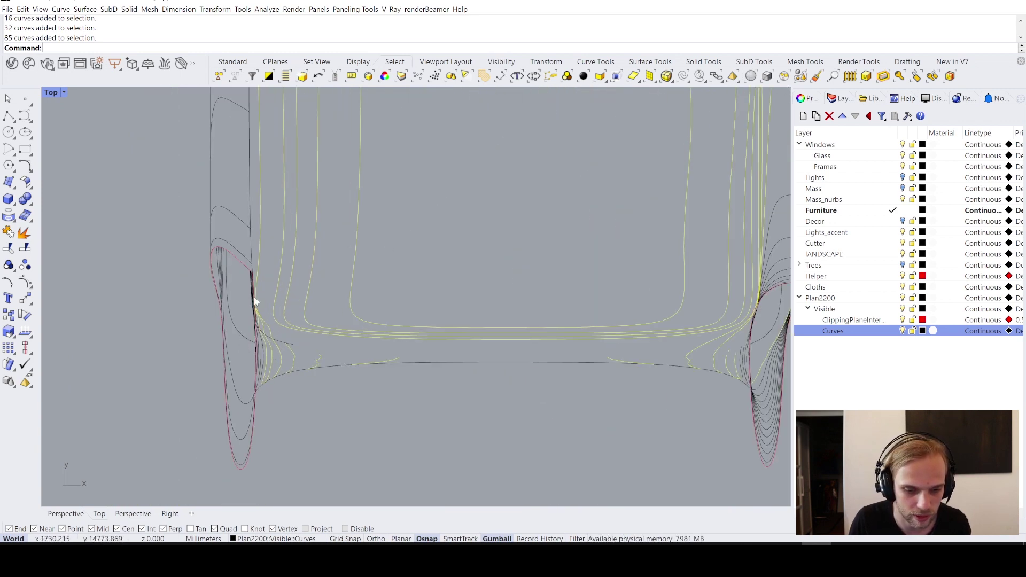
{"action": "scroll", "coordinate": [294, 156], "scroll_direction": "down", "scroll_amount": 4}
{"action": "scroll", "coordinate": [339, 394], "scroll_direction": "up", "scroll_amount": 2}
{"action": "scroll", "coordinate": [300, 236], "scroll_direction": "down", "scroll_amount": 4}
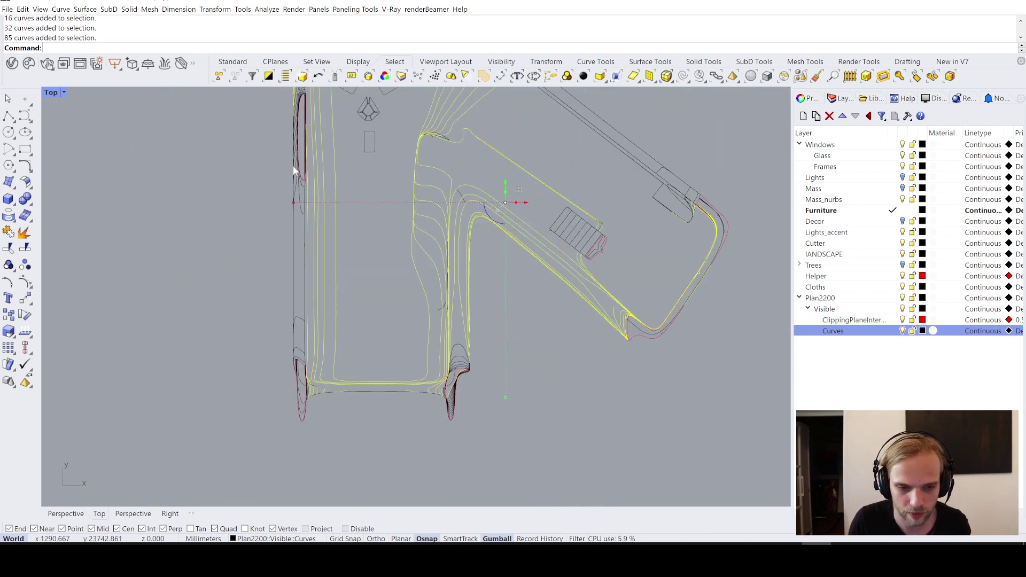
{"action": "scroll", "coordinate": [294, 171], "scroll_direction": "up", "scroll_amount": 4}
{"action": "scroll", "coordinate": [304, 207], "scroll_direction": "down", "scroll_amount": 4}
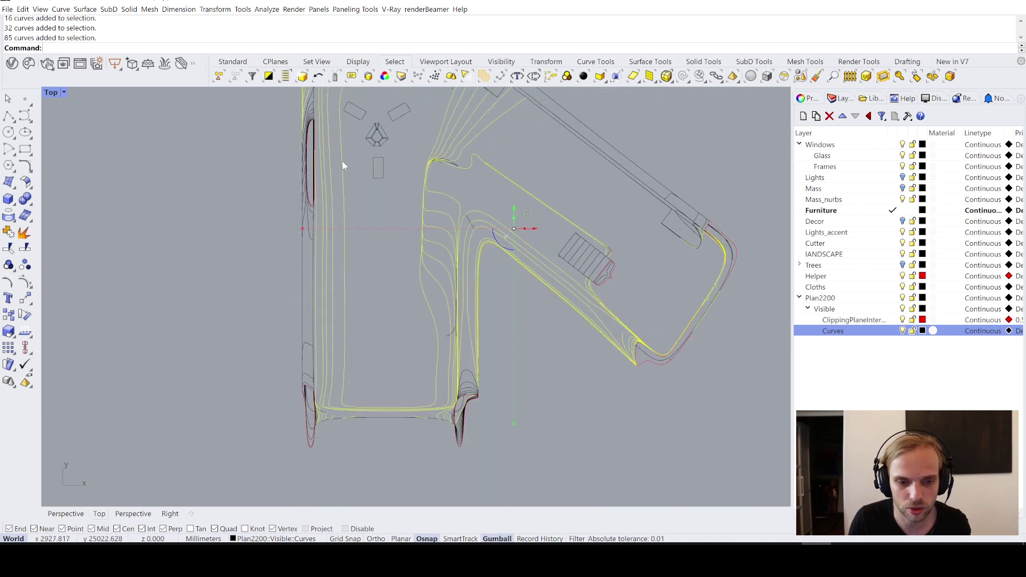
{"action": "scroll", "coordinate": [298, 278], "scroll_direction": "up", "scroll_amount": 6}
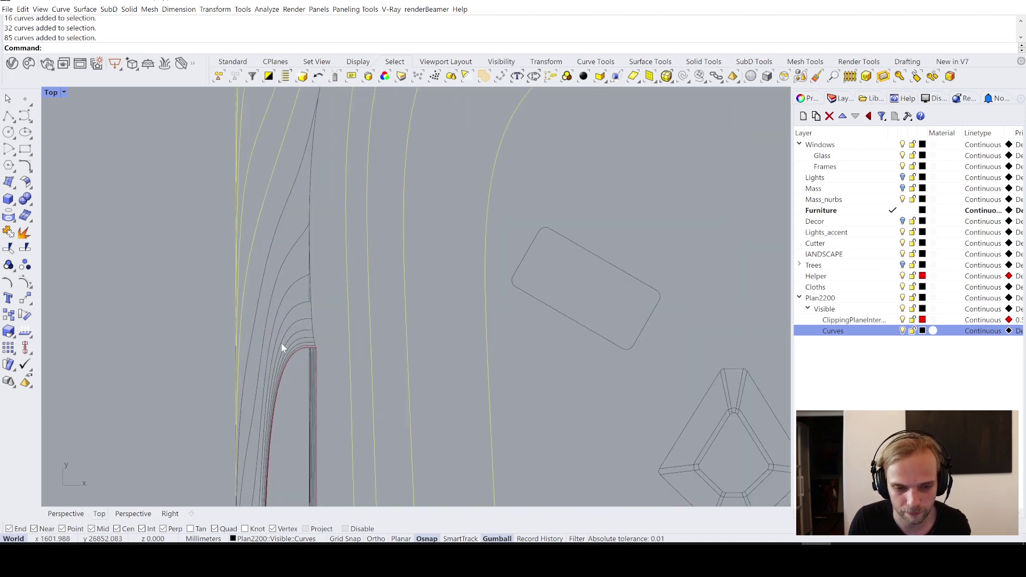
Group the selected contour curves of the main wing, angled wing and sloped surface in the new drawing
{"action": "scroll", "coordinate": [290, 337], "scroll_direction": "down", "scroll_amount": 6}
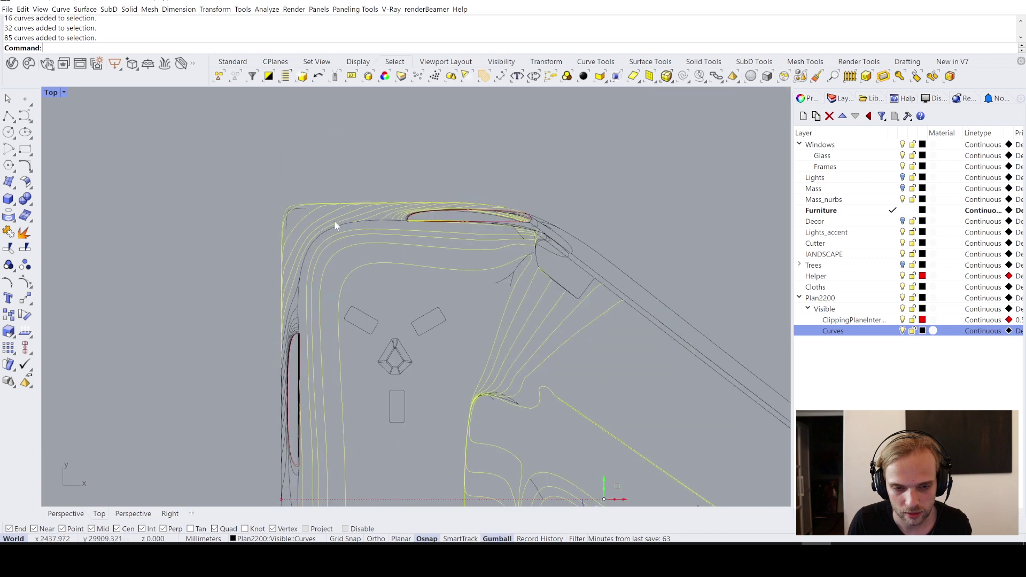
{"action": "scroll", "coordinate": [342, 225], "scroll_direction": "up", "scroll_amount": 5}
{"action": "key", "text": "Return"}
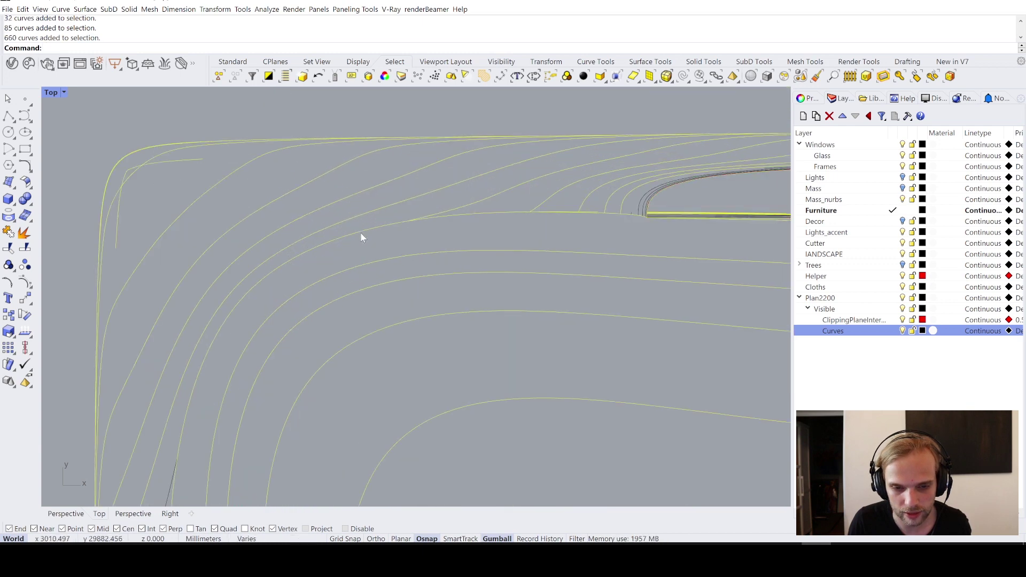
{"action": "key", "text": "Escape"}
{"action": "scroll", "coordinate": [360, 232], "scroll_direction": "down", "scroll_amount": 6}
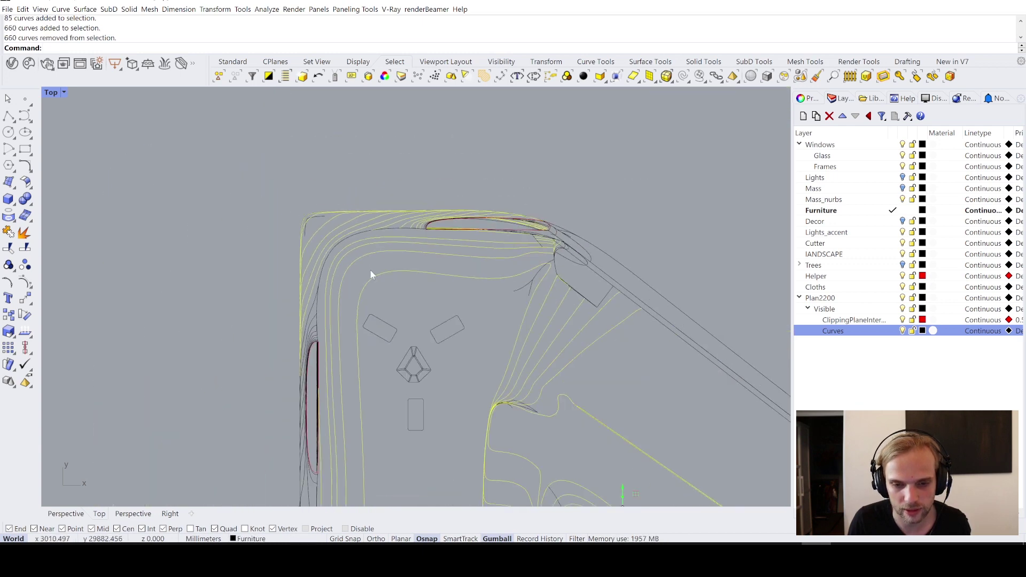
{"action": "right_click_drag", "start_coordinate": [297, 187], "coordinate": [252, 155]}
{"action": "scroll", "coordinate": [252, 155], "scroll_direction": "down", "scroll_amount": 4}
{"action": "right_click_drag", "start_coordinate": [424, 354], "coordinate": [390, 286]}
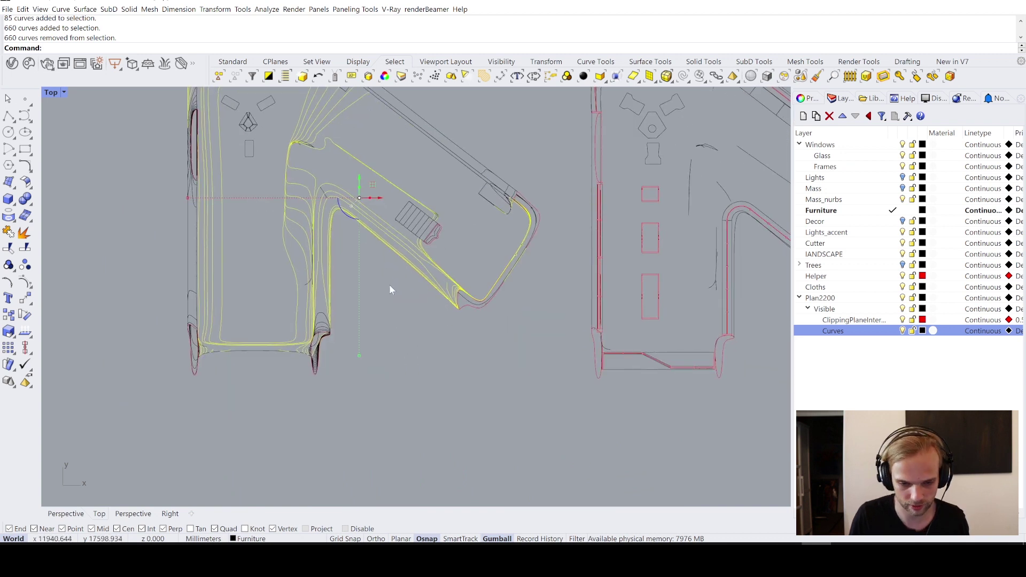
{"action": "type", "text": "up"}
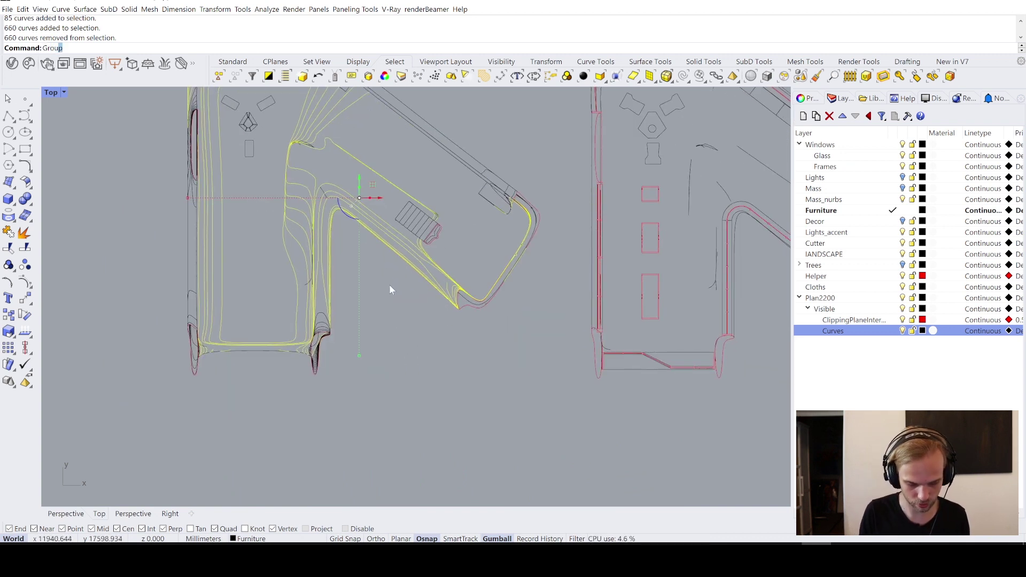
{"action": "key", "text": "Return"}
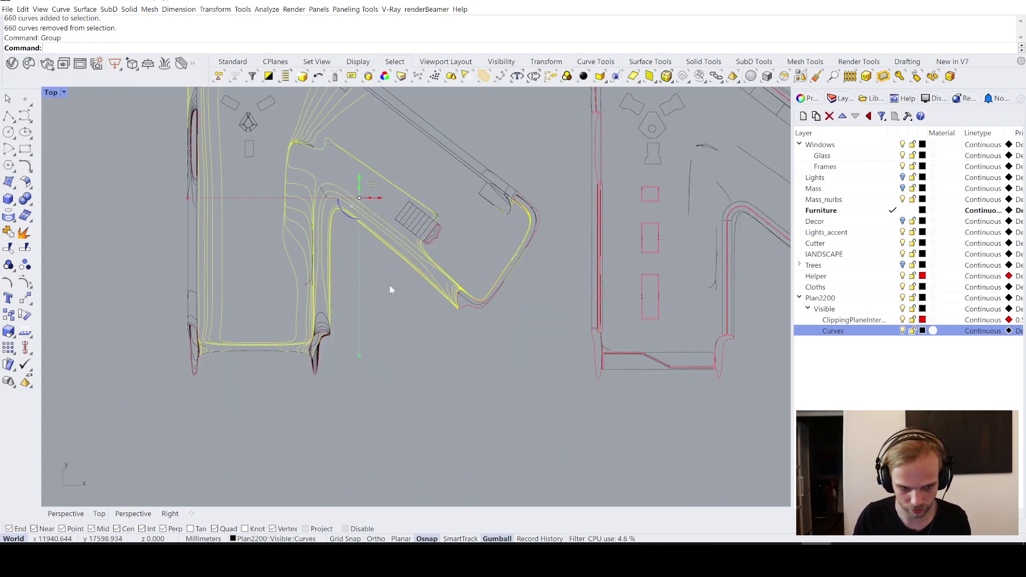
Move the grouped contour curves from the midpoint of the staircase's end edge to the matching midpoint in the original floor plan
{"action": "type", "text": "M"}
{"action": "key", "text": "Return"}
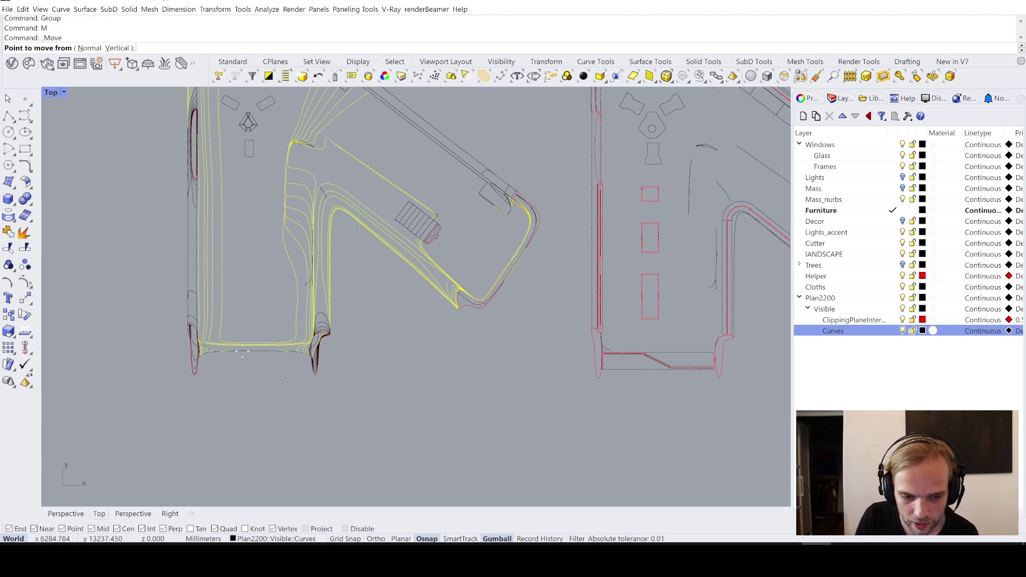
{"action": "right_click_drag", "start_coordinate": [416, 243], "coordinate": [264, 239]}
{"action": "scroll", "coordinate": [293, 230], "scroll_direction": "up", "scroll_amount": 10}
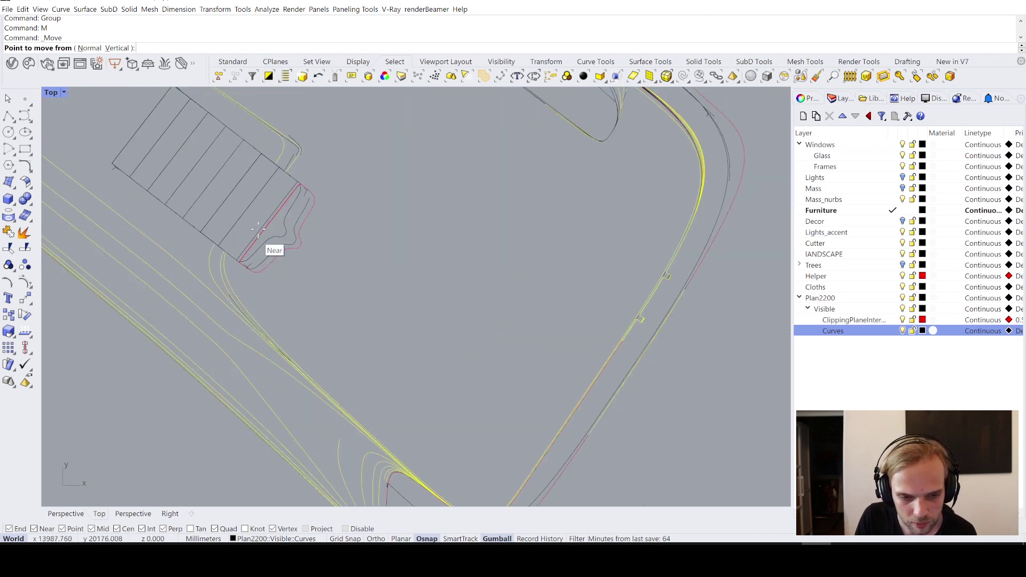
{"action": "scroll", "coordinate": [232, 261], "scroll_direction": "up", "scroll_amount": 3}
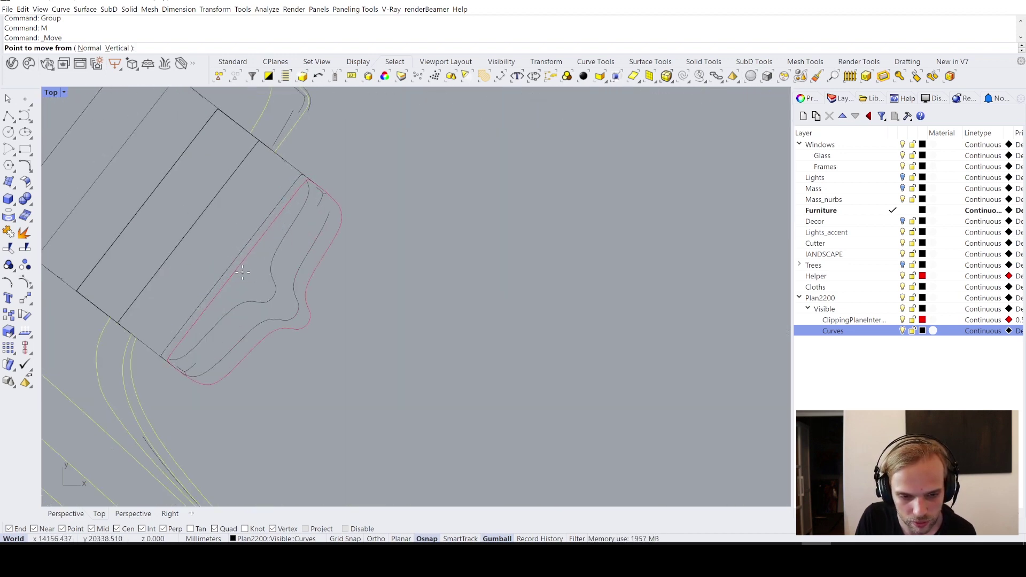
{"action": "scroll", "coordinate": [236, 267], "scroll_direction": "up", "scroll_amount": 3}
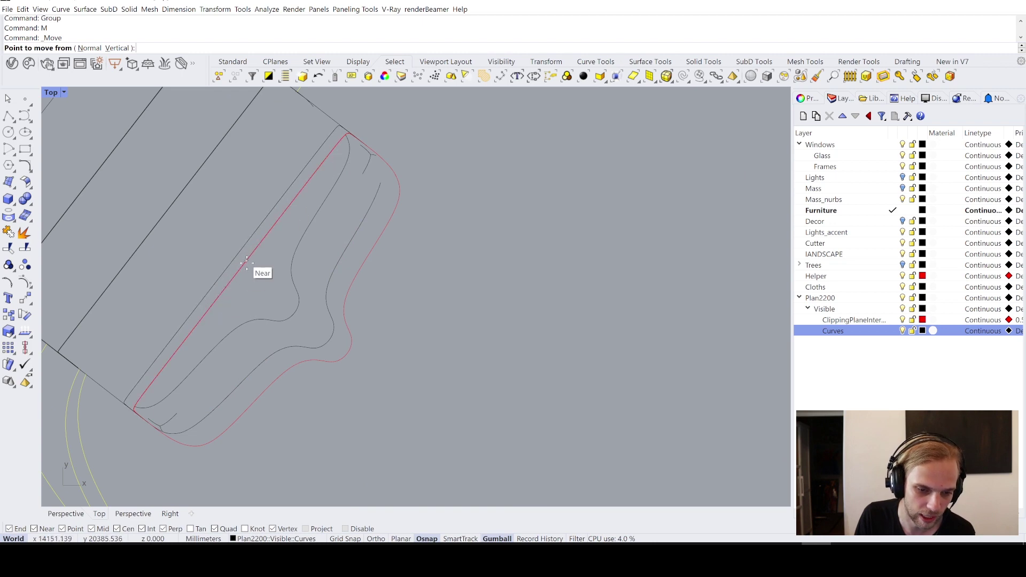
{"action": "left_click", "coordinate": [240, 270]}
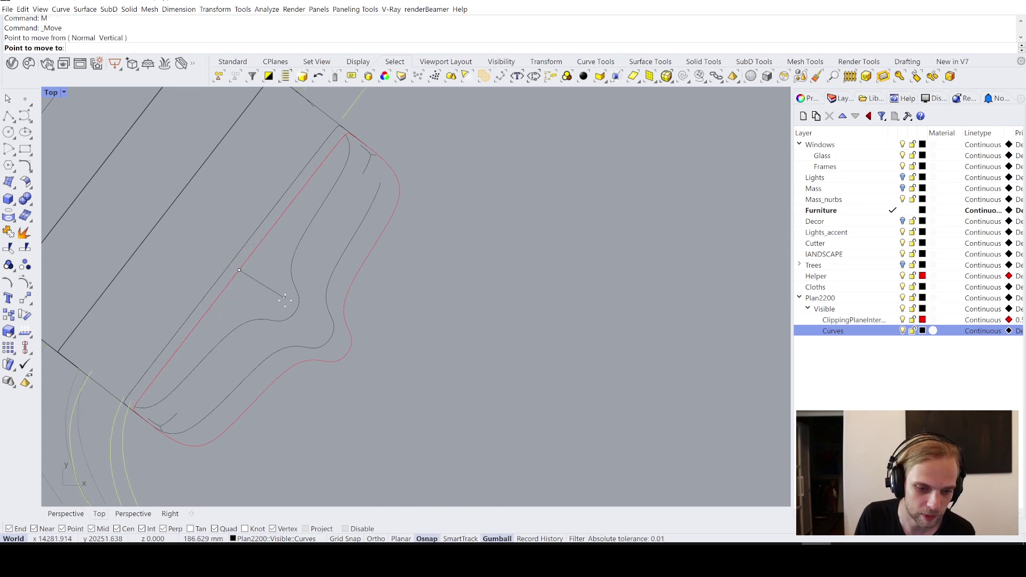
{"action": "scroll", "coordinate": [285, 301], "scroll_direction": "down", "scroll_amount": 10}
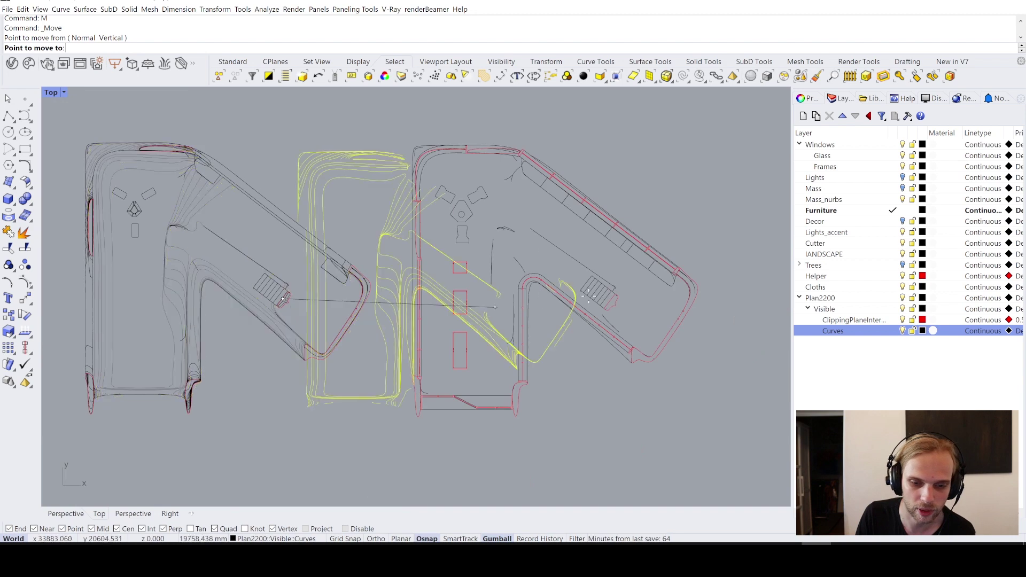
{"action": "scroll", "coordinate": [496, 308], "scroll_direction": "up", "scroll_amount": 8}
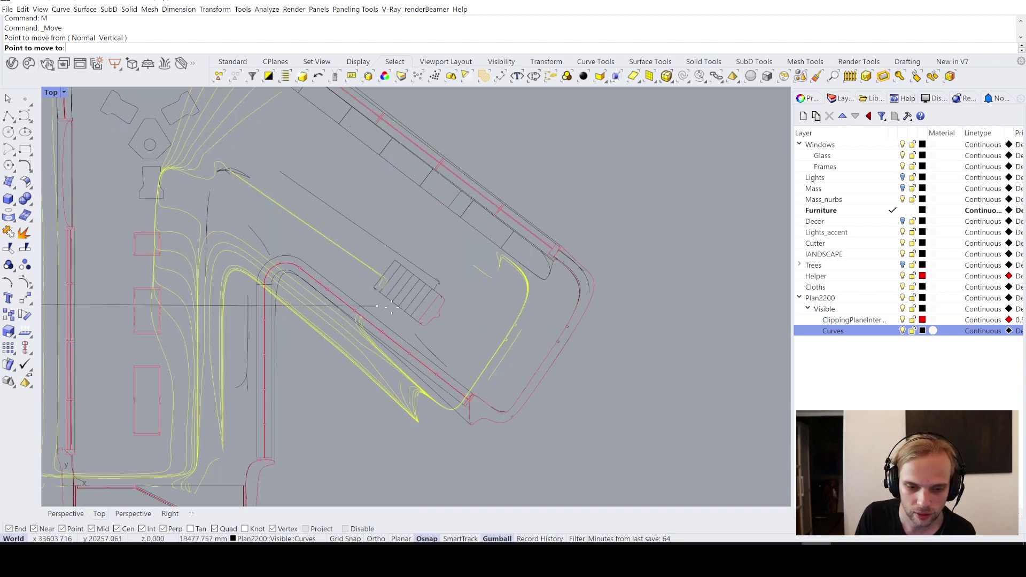
{"action": "scroll", "coordinate": [392, 306], "scroll_direction": "up", "scroll_amount": 6}
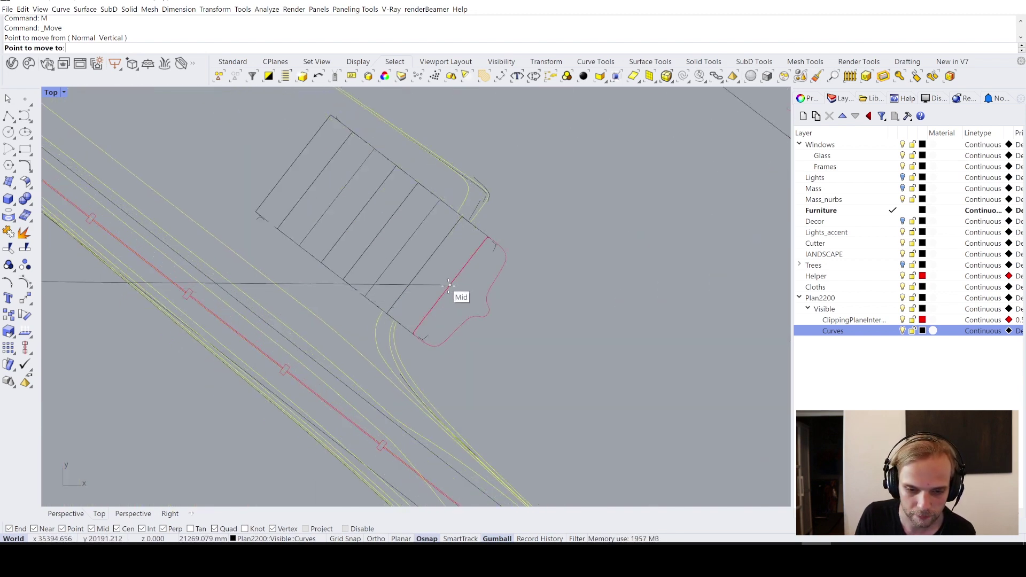
{"action": "left_click", "coordinate": [448, 285]}
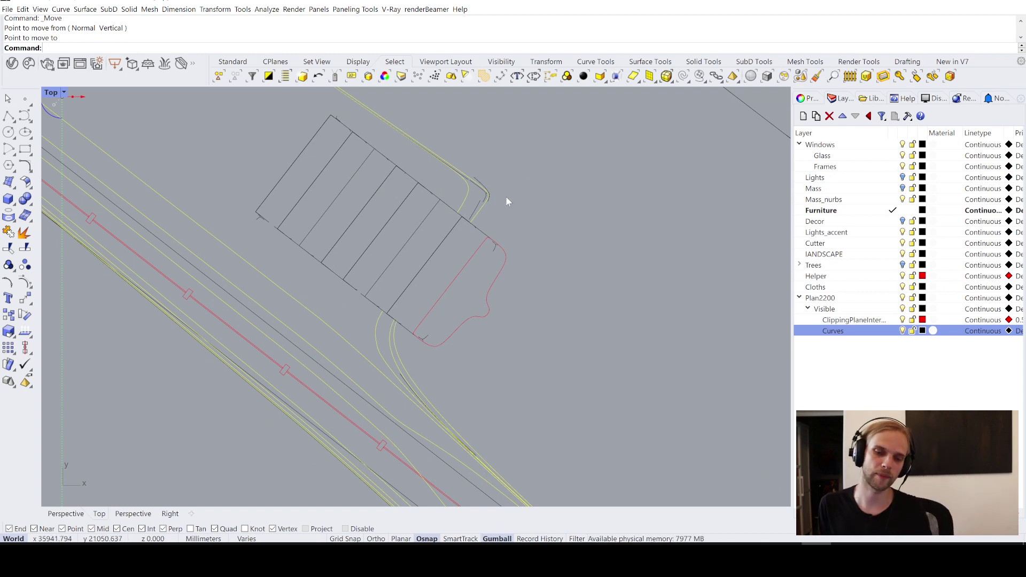
{"action": "key", "text": "Escape"}
Delete what remains of the second Make2D drawing, including the stray curves left beside the floor plan
{"action": "scroll", "coordinate": [571, 276], "scroll_direction": "down", "scroll_amount": 5}
{"action": "scroll", "coordinate": [535, 279], "scroll_direction": "down", "scroll_amount": 10}
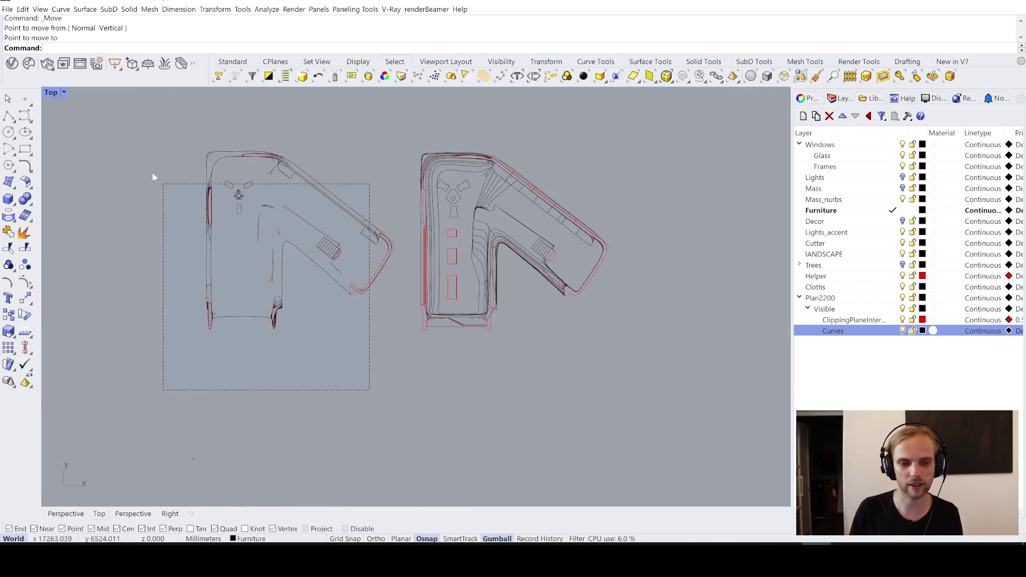
{"action": "left_click_drag", "start_coordinate": [152, 178], "coordinate": [142, 137]}
{"action": "key", "text": "Delete"}
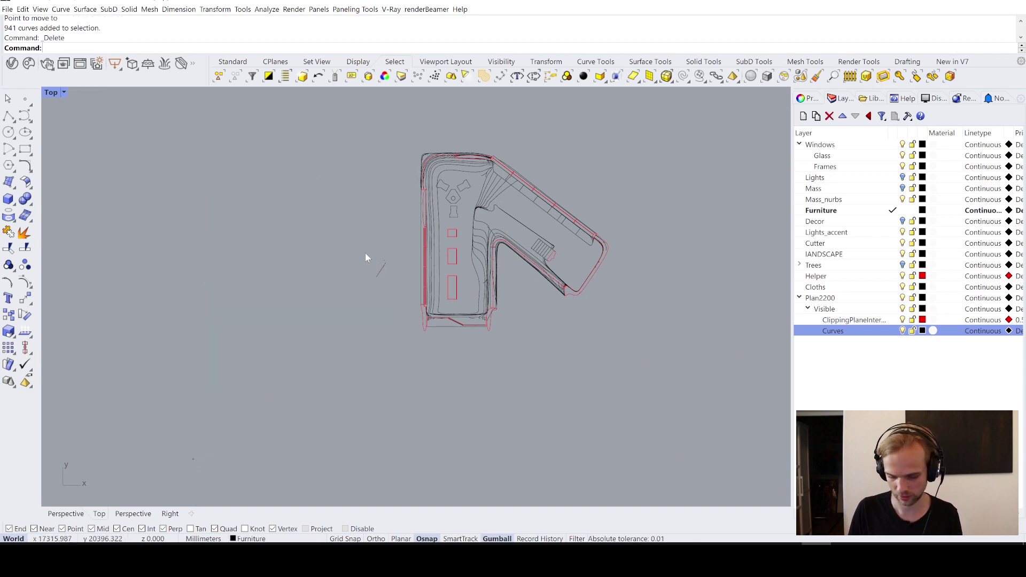
{"action": "right_click_drag", "start_coordinate": [365, 253], "coordinate": [314, 265]}
{"action": "scroll", "coordinate": [346, 268], "scroll_direction": "up", "scroll_amount": 8}
{"action": "left_click_drag", "start_coordinate": [316, 327], "coordinate": [243, 247]}
{"action": "key", "text": "Delete"}
{"action": "scroll", "coordinate": [390, 206], "scroll_direction": "down", "scroll_amount": 4}
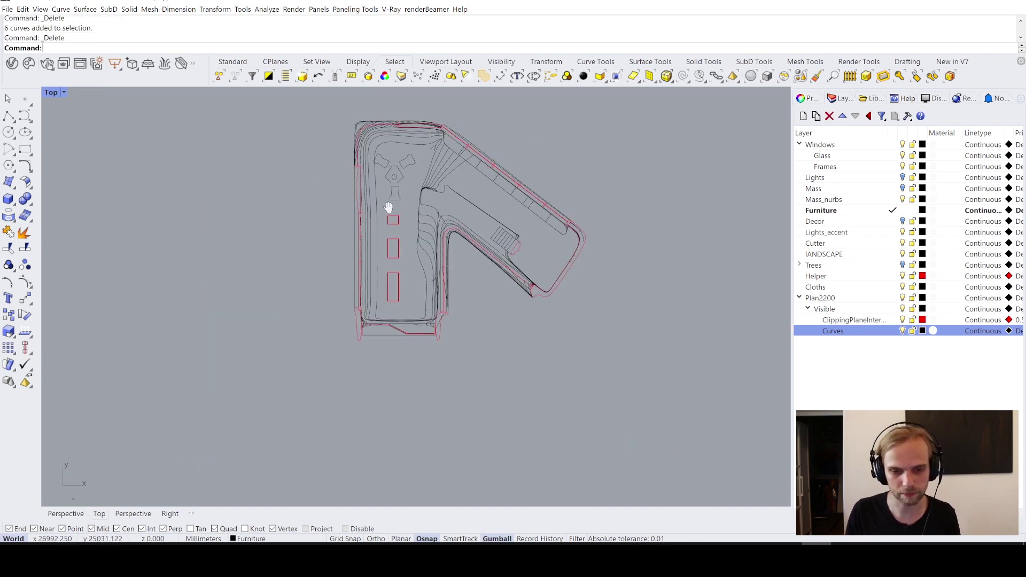
Examine the combined floor plan, including the contour lines around the main wing's entrance end and furniture
{"action": "scroll", "coordinate": [390, 207], "scroll_direction": "up", "scroll_amount": 4}
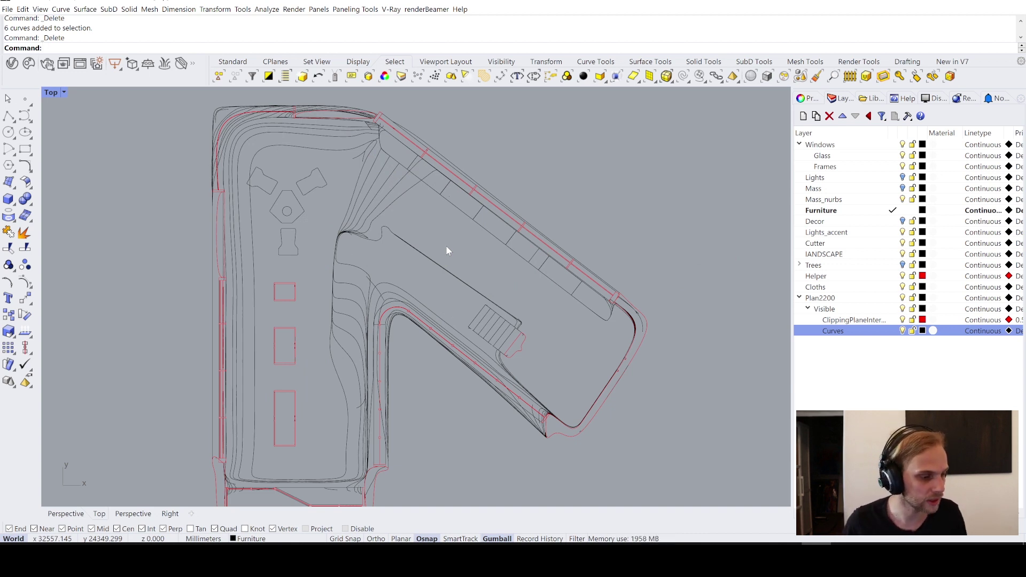
{"action": "right_click_drag", "start_coordinate": [307, 180], "coordinate": [351, 152]}
{"action": "scroll", "coordinate": [353, 155], "scroll_direction": "down", "scroll_amount": 3}
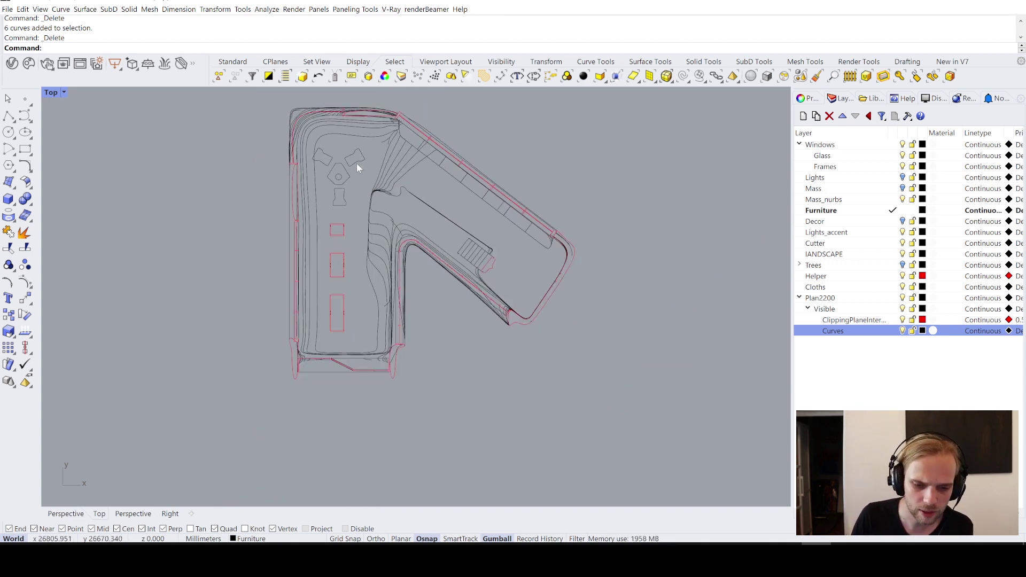
{"action": "scroll", "coordinate": [476, 335], "scroll_direction": "up", "scroll_amount": 2}
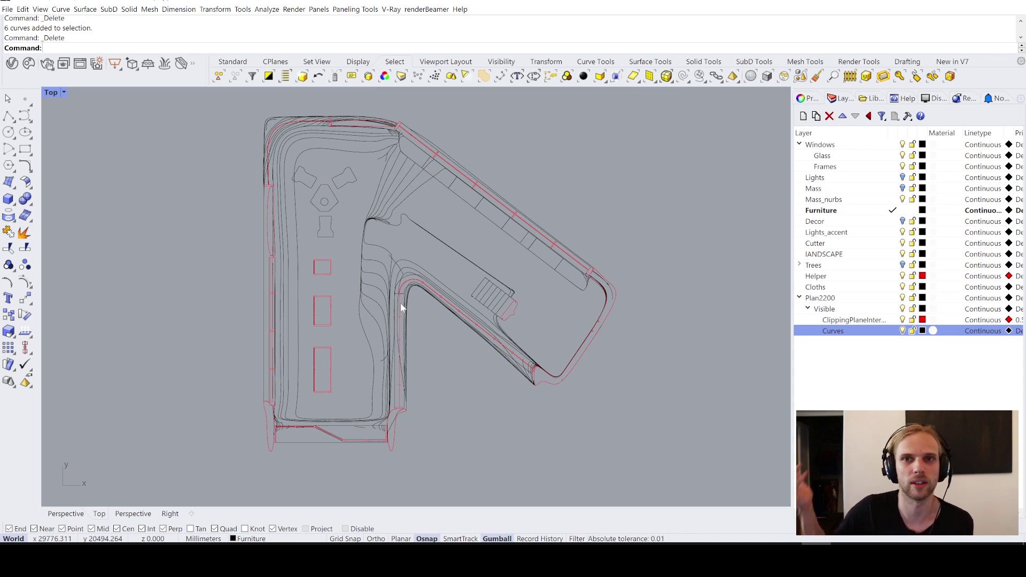
{"action": "scroll", "coordinate": [374, 442], "scroll_direction": "up", "scroll_amount": 8}
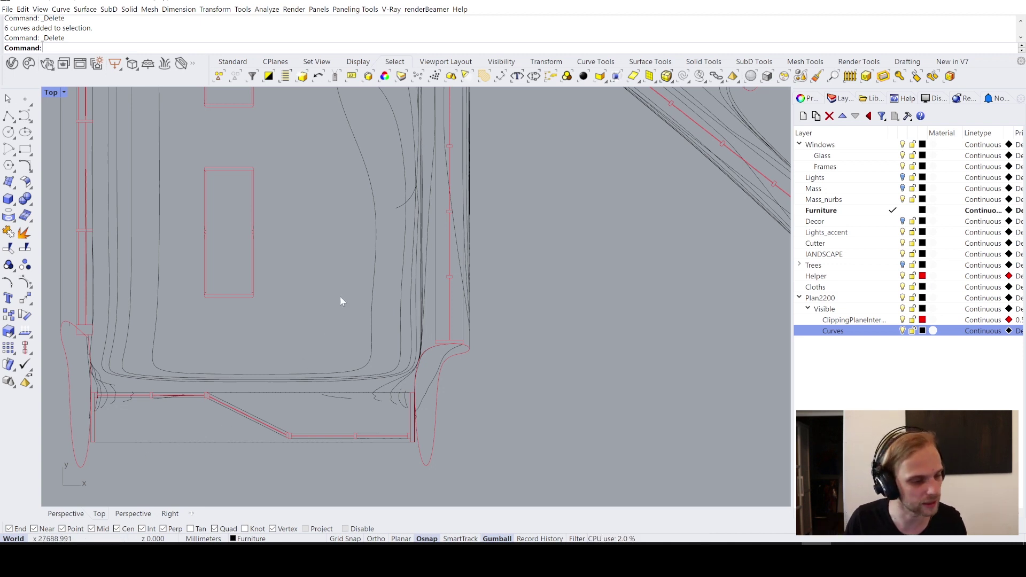
{"action": "scroll", "coordinate": [338, 295], "scroll_direction": "down", "scroll_amount": 3}
{"action": "scroll", "coordinate": [338, 299], "scroll_direction": "down", "scroll_amount": 2}
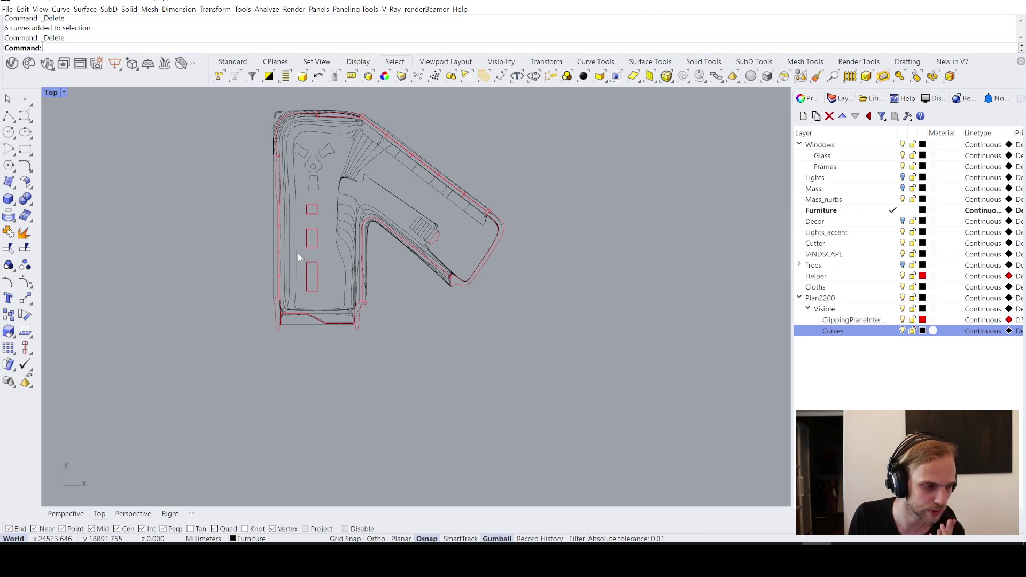
{"action": "right_click_drag", "start_coordinate": [380, 258], "coordinate": [531, 309]}
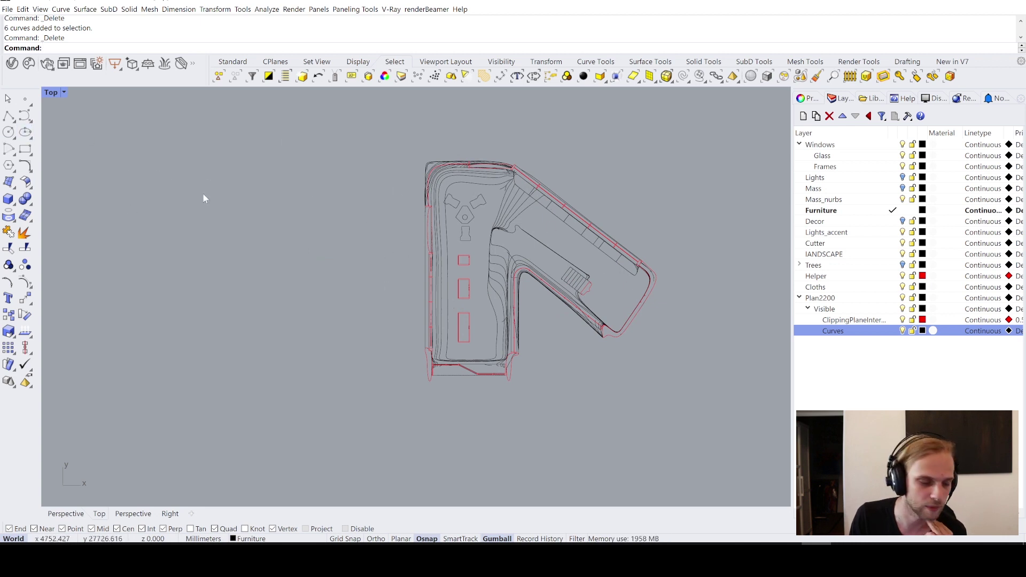
Delete the horizontal clipping plane beside the building in the Perspective view so the whole model displays uncut
{"action": "double_click", "coordinate": [50, 93]}
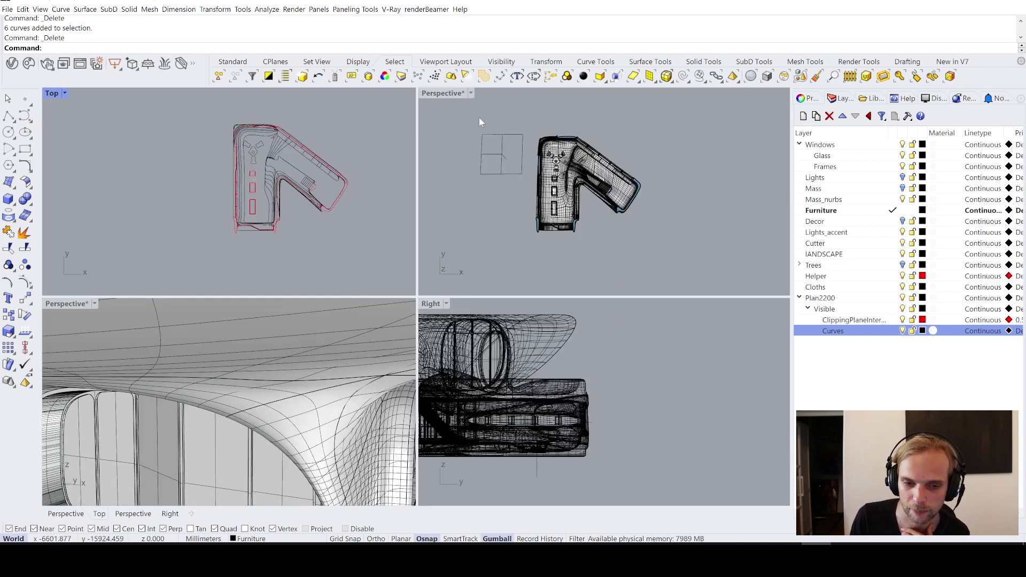
{"action": "double_click", "coordinate": [439, 96]}
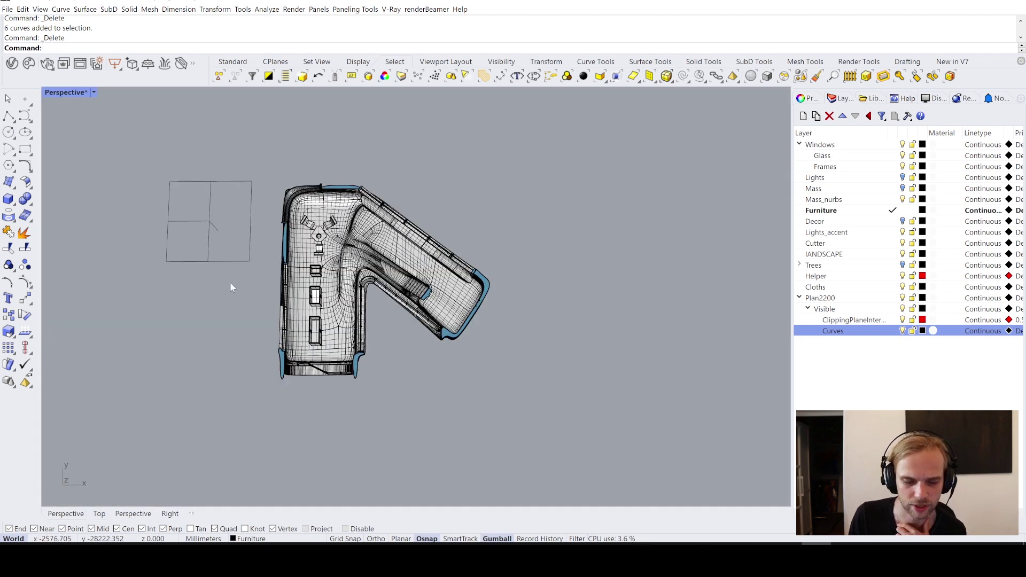
{"action": "left_click", "coordinate": [168, 206]}
{"action": "key", "text": "Delete"}
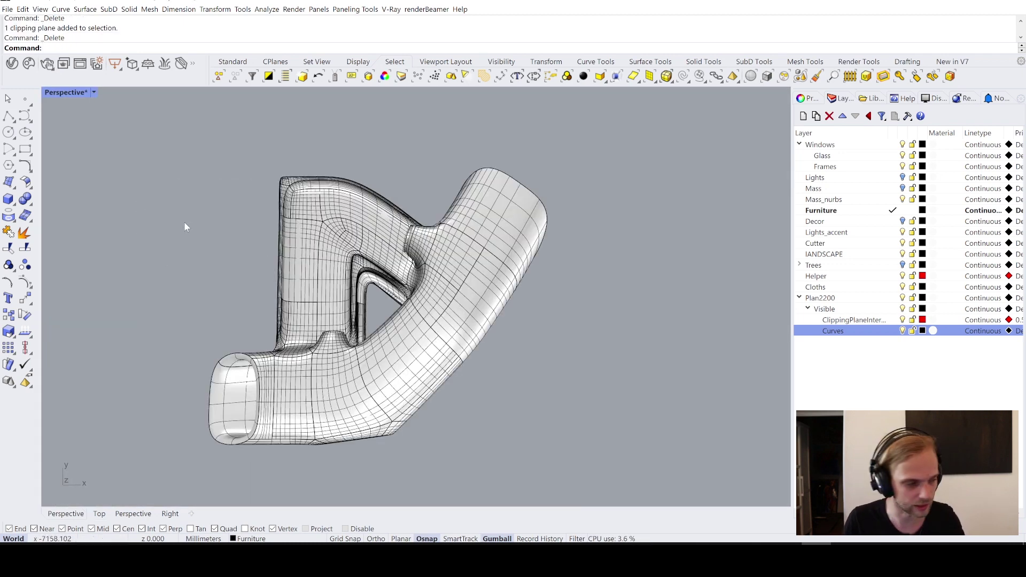
{"action": "right_click_drag", "start_coordinate": [186, 227], "coordinate": [230, 165]}
Maximize the Top view and set its display mode to Wireframe around the 3D building model
{"action": "double_click", "coordinate": [65, 93]}
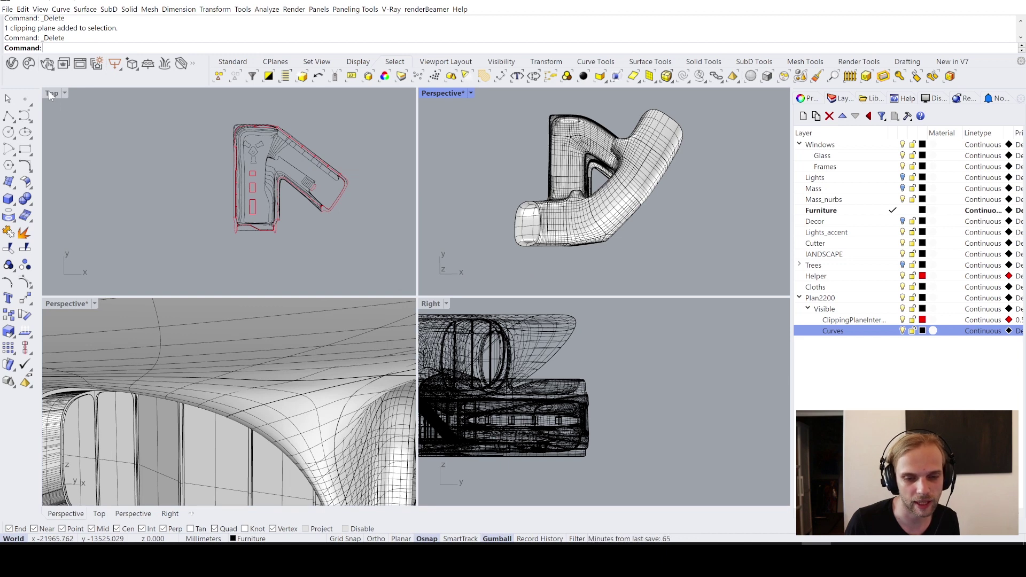
{"action": "double_click", "coordinate": [50, 94]}
{"action": "scroll", "coordinate": [235, 255], "scroll_direction": "down", "scroll_amount": 5}
{"action": "right_click_drag", "start_coordinate": [235, 255], "coordinate": [293, 288]}
{"action": "scroll", "coordinate": [172, 247], "scroll_direction": "up", "scroll_amount": 4}
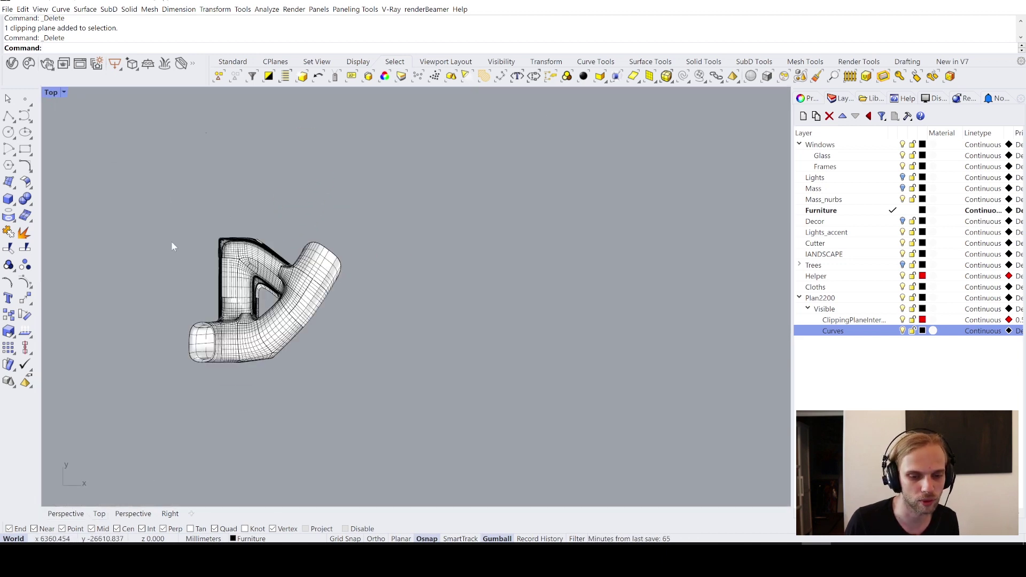
{"action": "left_click", "coordinate": [49, 95]}
{"action": "left_click", "coordinate": [64, 126]}
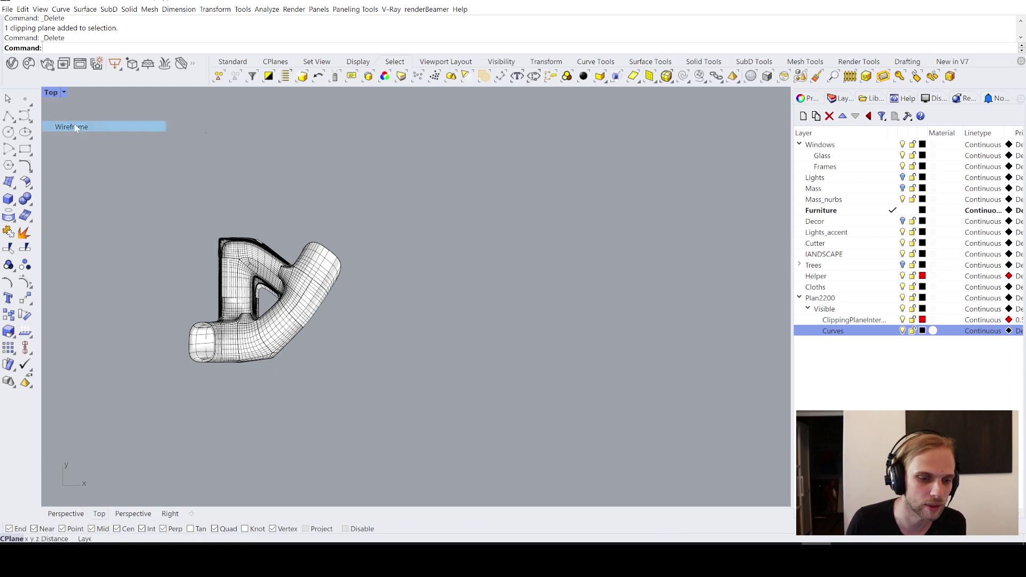
{"action": "scroll", "coordinate": [230, 388], "scroll_direction": "up", "scroll_amount": 2}
{"action": "scroll", "coordinate": [230, 388], "scroll_direction": "up", "scroll_amount": 3}
{"action": "scroll", "coordinate": [230, 388], "scroll_direction": "down", "scroll_amount": 4}
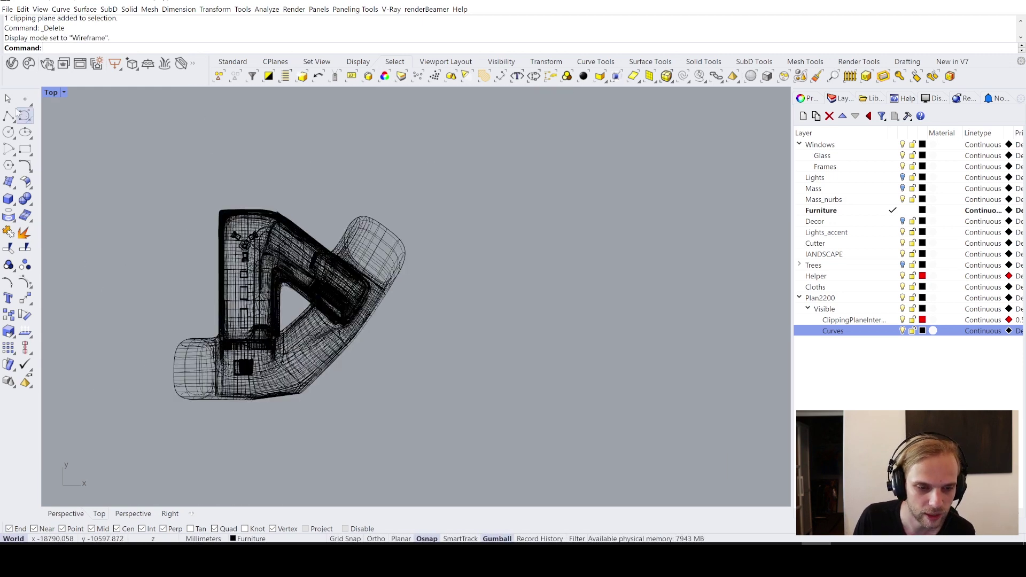
{"action": "left_click", "coordinate": [9, 115]}
{"action": "left_click", "coordinate": [250, 141]}
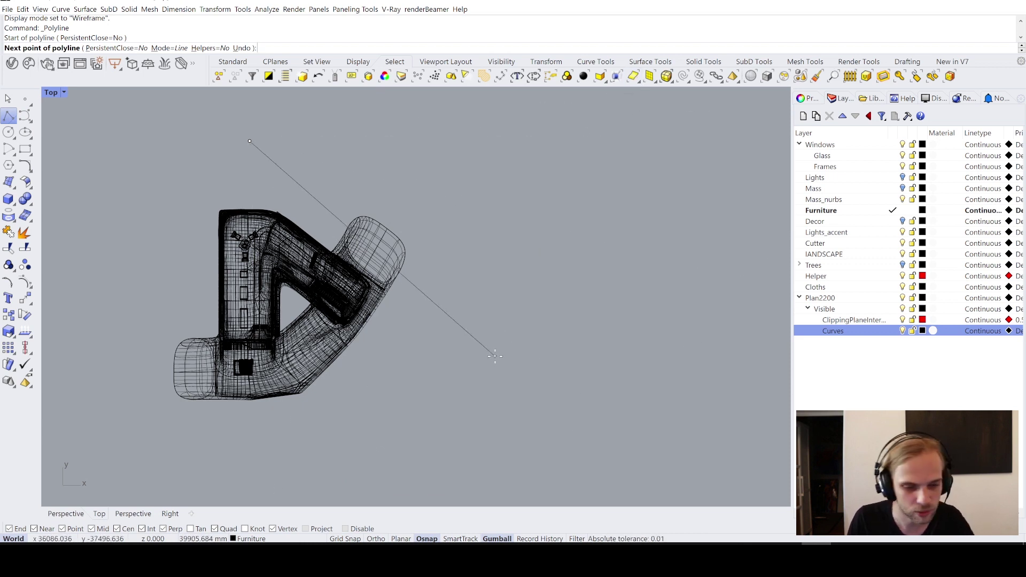
{"action": "key", "text": "Escape"}
{"action": "scroll", "coordinate": [272, 294], "scroll_direction": "up", "scroll_amount": 2}
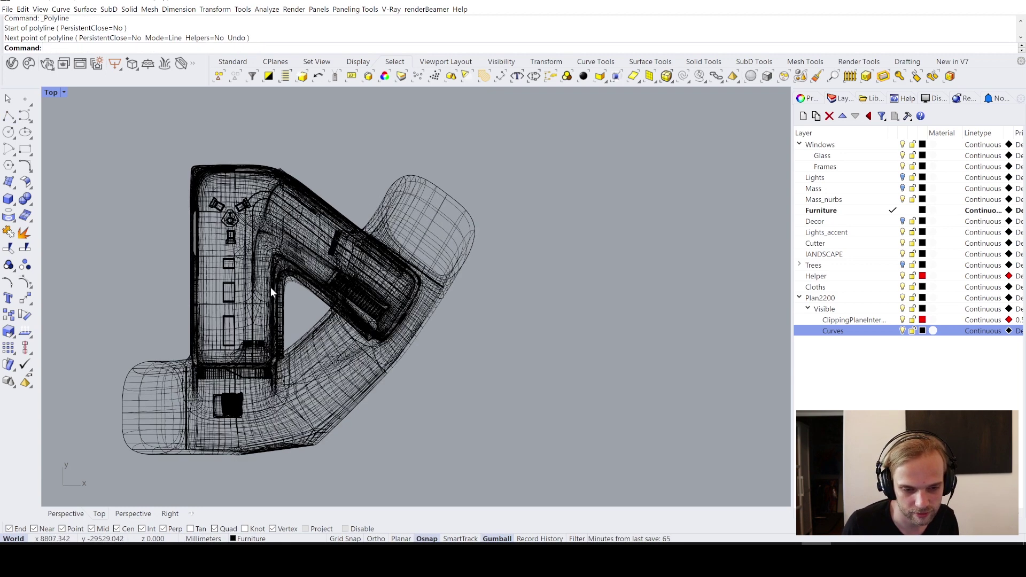
{"action": "scroll", "coordinate": [271, 287], "scroll_direction": "down", "scroll_amount": 1}
{"action": "key", "text": "Return"}
{"action": "left_click", "coordinate": [165, 124]}
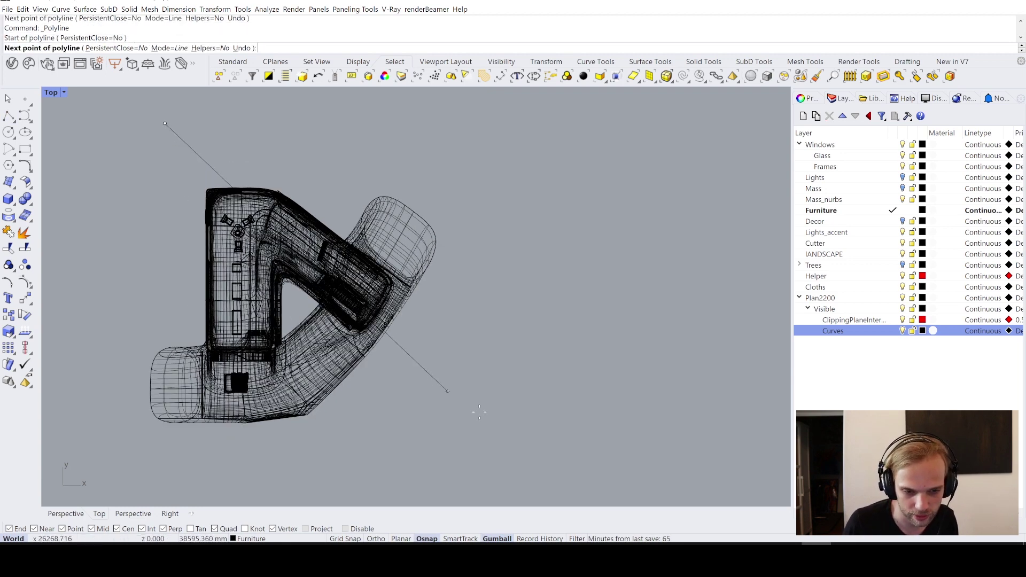
{"action": "key", "text": "Escape"}
{"action": "scroll", "coordinate": [325, 316], "scroll_direction": "up", "scroll_amount": 8}
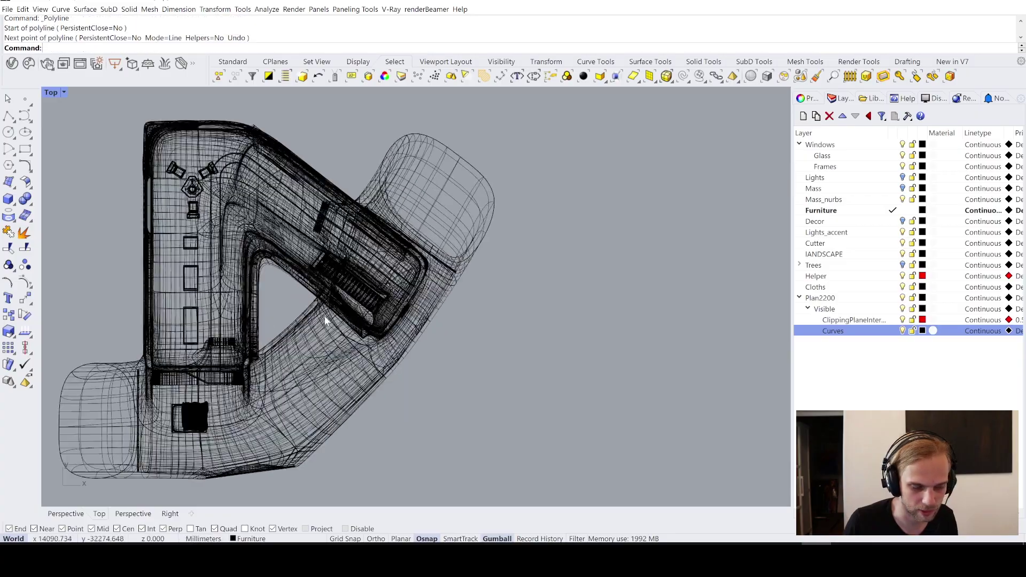
Examine the wireframe of the diagonal wing in the Top view, around the staircase and the furniture piece beside it
{"action": "scroll", "coordinate": [435, 332], "scroll_direction": "up", "scroll_amount": 5}
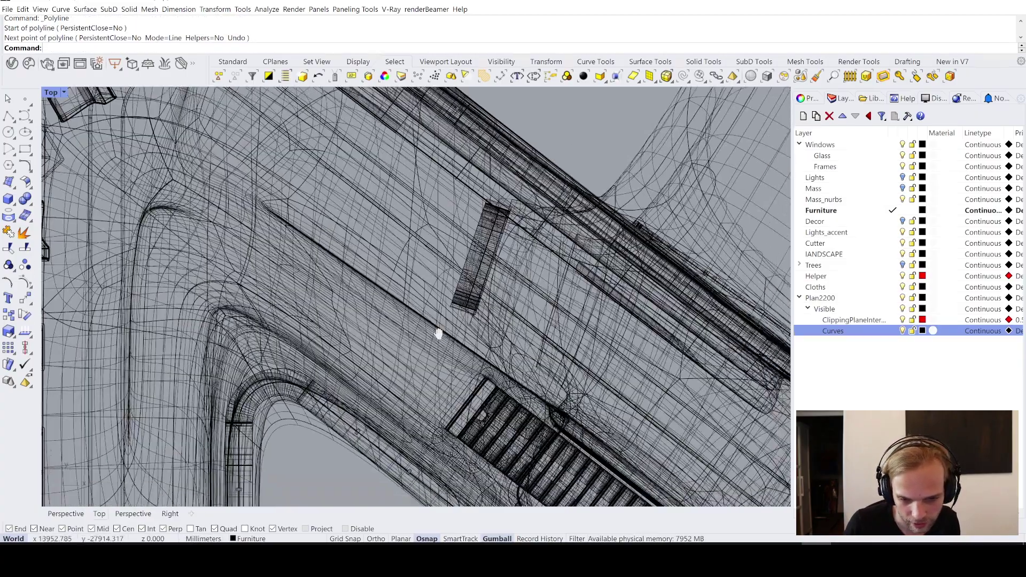
{"action": "scroll", "coordinate": [369, 270], "scroll_direction": "up", "scroll_amount": 5}
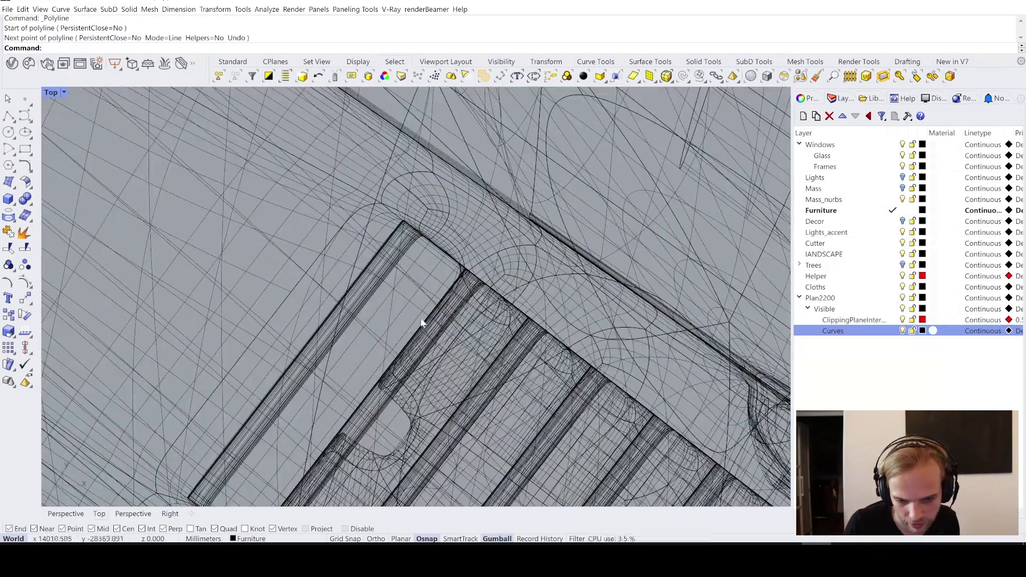
{"action": "scroll", "coordinate": [376, 317], "scroll_direction": "down", "scroll_amount": 5}
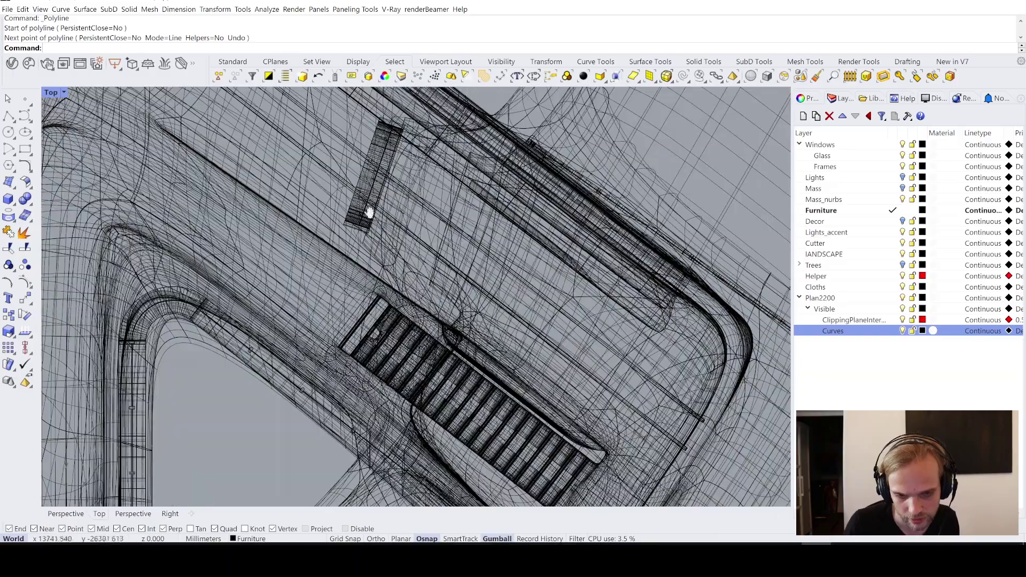
{"action": "right_click_drag", "start_coordinate": [369, 213], "coordinate": [309, 236]}
{"action": "scroll", "coordinate": [300, 237], "scroll_direction": "down", "scroll_amount": 5}
{"action": "scroll", "coordinate": [355, 296], "scroll_direction": "up", "scroll_amount": 5}
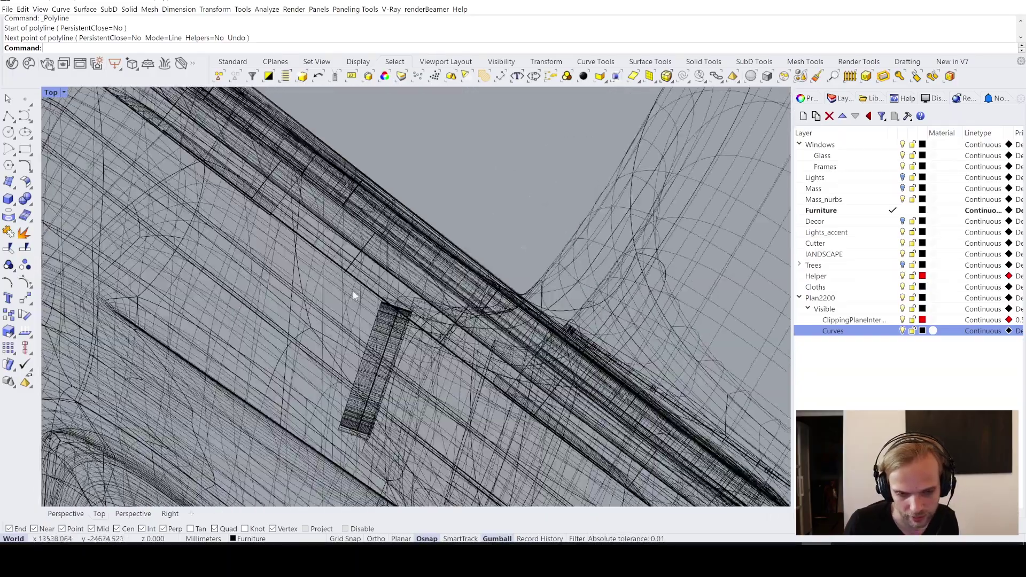
{"action": "scroll", "coordinate": [355, 295], "scroll_direction": "up", "scroll_amount": 3}
{"action": "scroll", "coordinate": [378, 350], "scroll_direction": "down", "scroll_amount": 3}
{"action": "scroll", "coordinate": [377, 350], "scroll_direction": "down", "scroll_amount": 4}
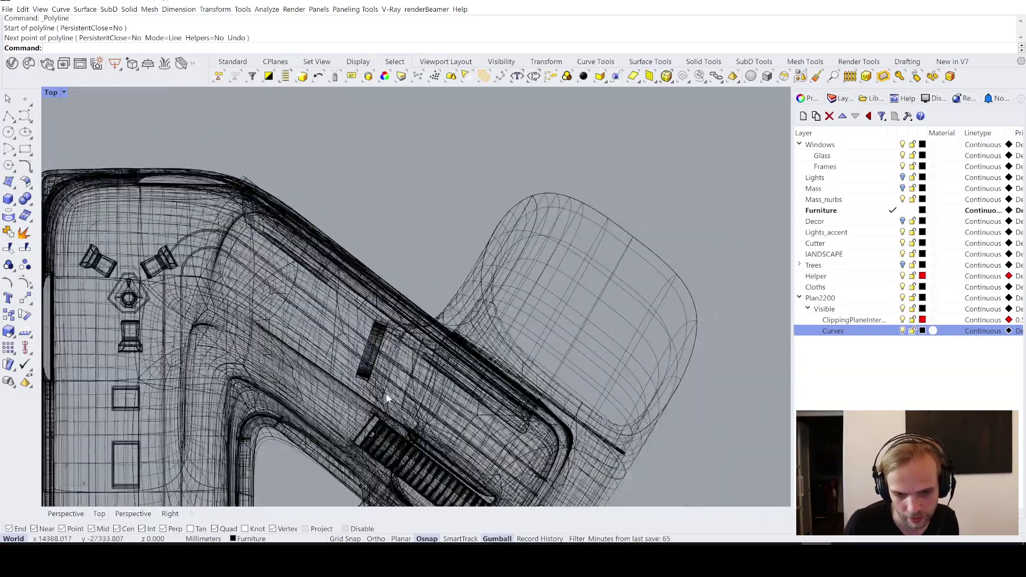
Draw a two-point polyline along the straight edge beside the diagonal wing's outer wall in the Perspective view
{"action": "double_click", "coordinate": [51, 93]}
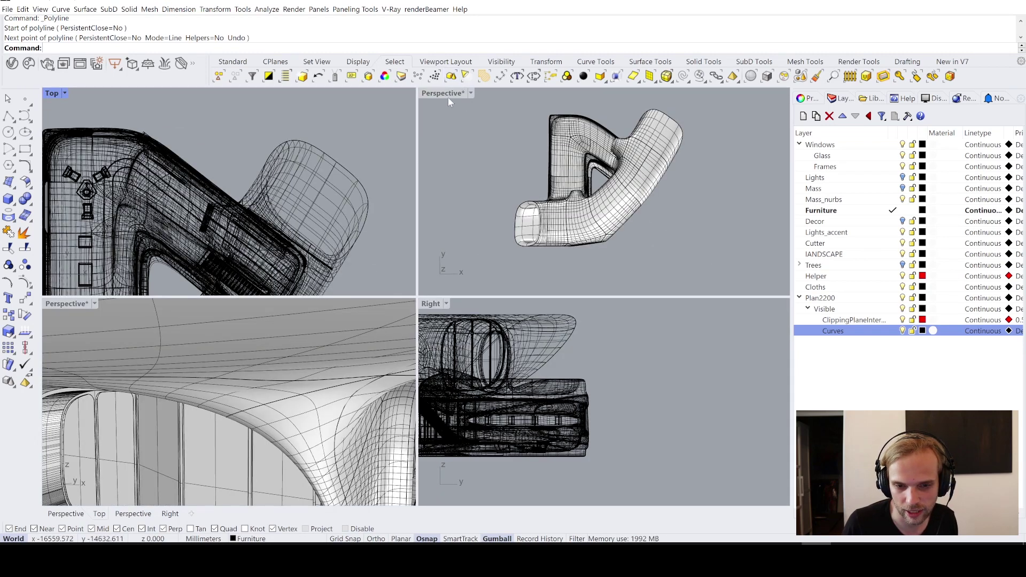
{"action": "double_click", "coordinate": [443, 93]}
{"action": "right_click_drag", "start_coordinate": [448, 97], "coordinate": [447, 134]}
{"action": "scroll", "coordinate": [445, 175], "scroll_direction": "up", "scroll_amount": 6}
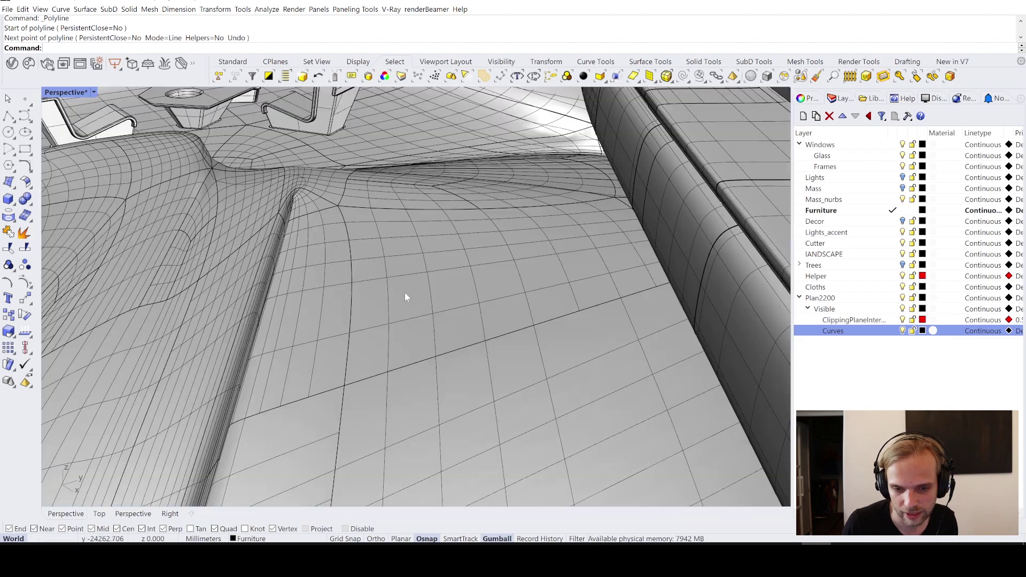
{"action": "right_click_drag", "start_coordinate": [405, 298], "coordinate": [502, 206]}
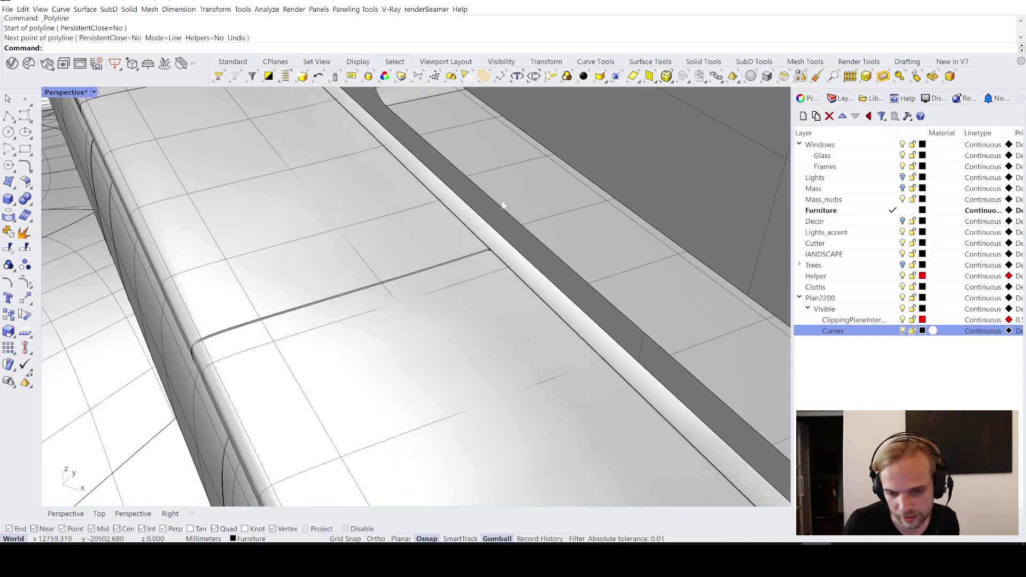
{"action": "key", "text": "Return"}
{"action": "left_click", "coordinate": [429, 143]}
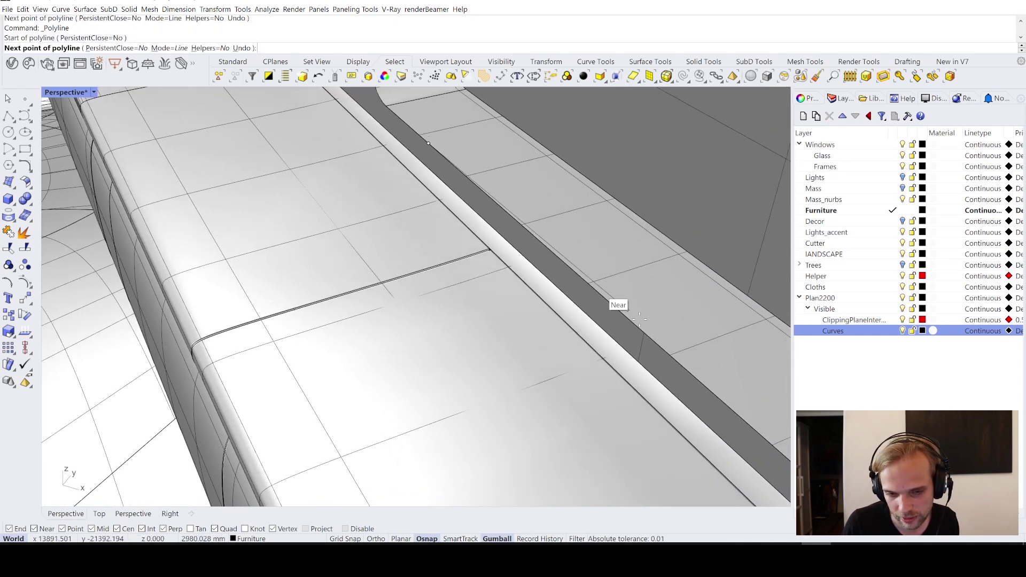
{"action": "left_click", "coordinate": [663, 353]}
{"action": "key", "text": "Return"}
Select the new curve and move it inward across the diagonal wing in the Top view
{"action": "left_click", "coordinate": [615, 311]}
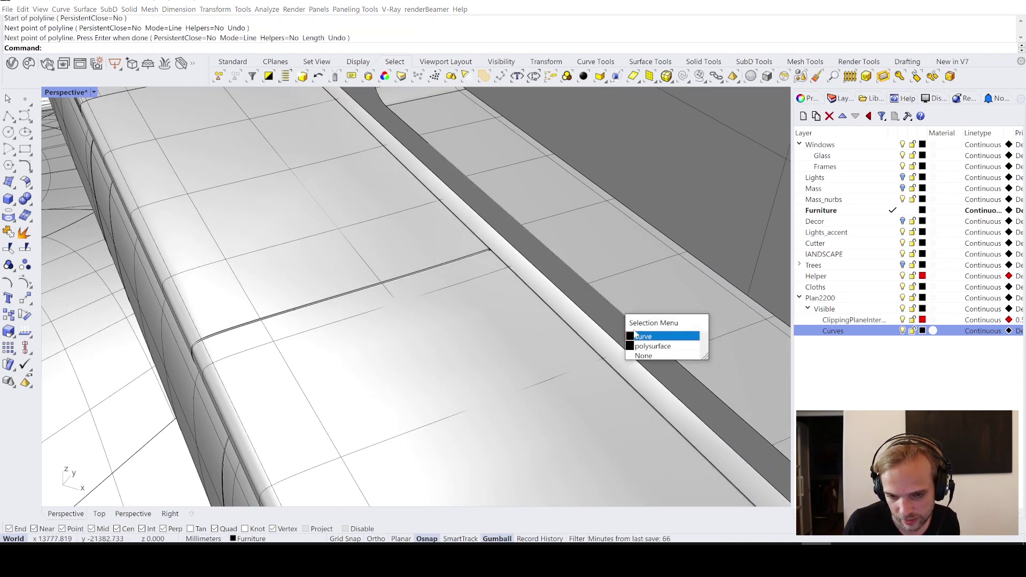
{"action": "left_click", "coordinate": [642, 336]}
{"action": "right_click_drag", "start_coordinate": [641, 337], "coordinate": [603, 282]}
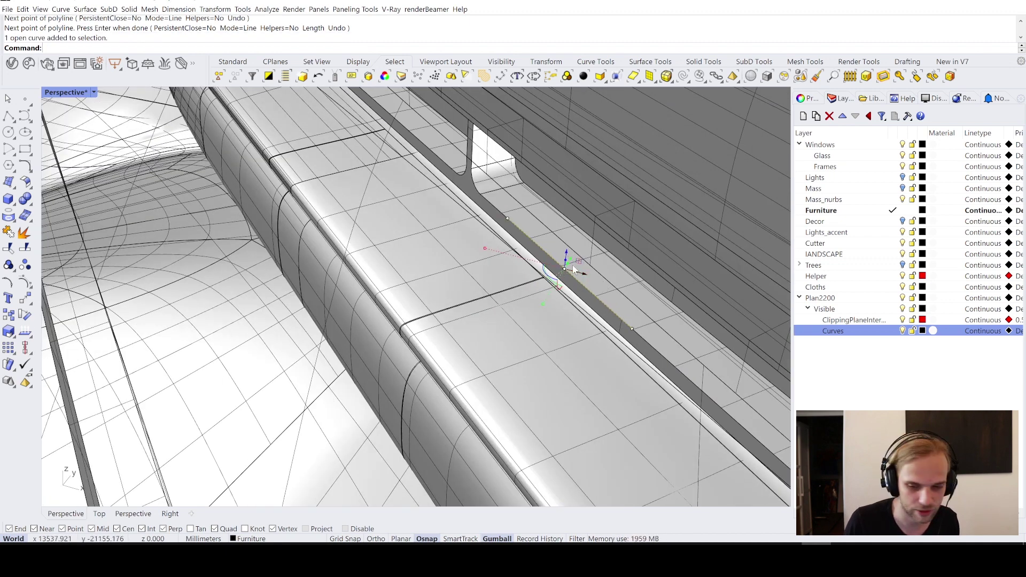
{"action": "double_click", "coordinate": [74, 93]}
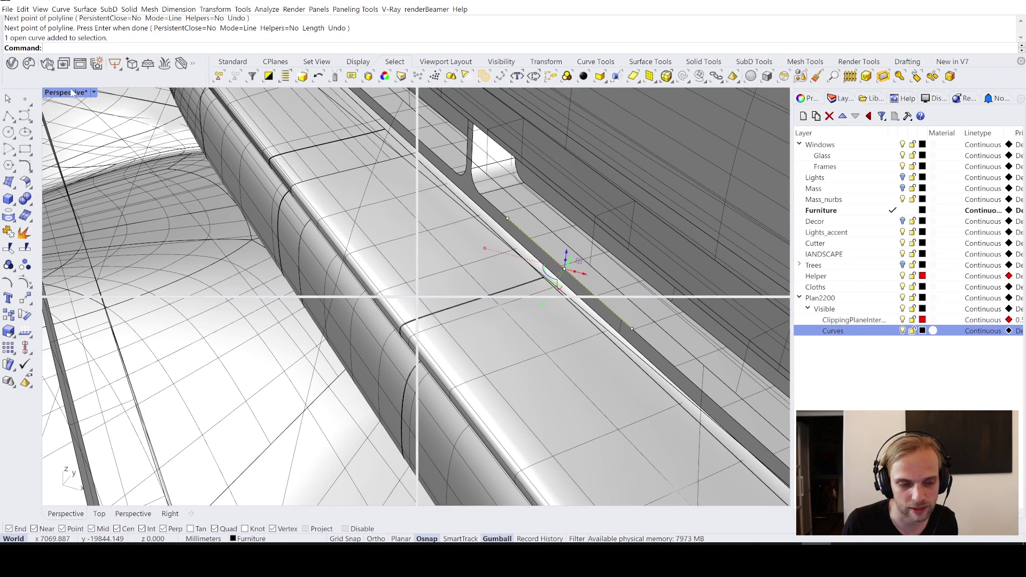
{"action": "double_click", "coordinate": [55, 94]}
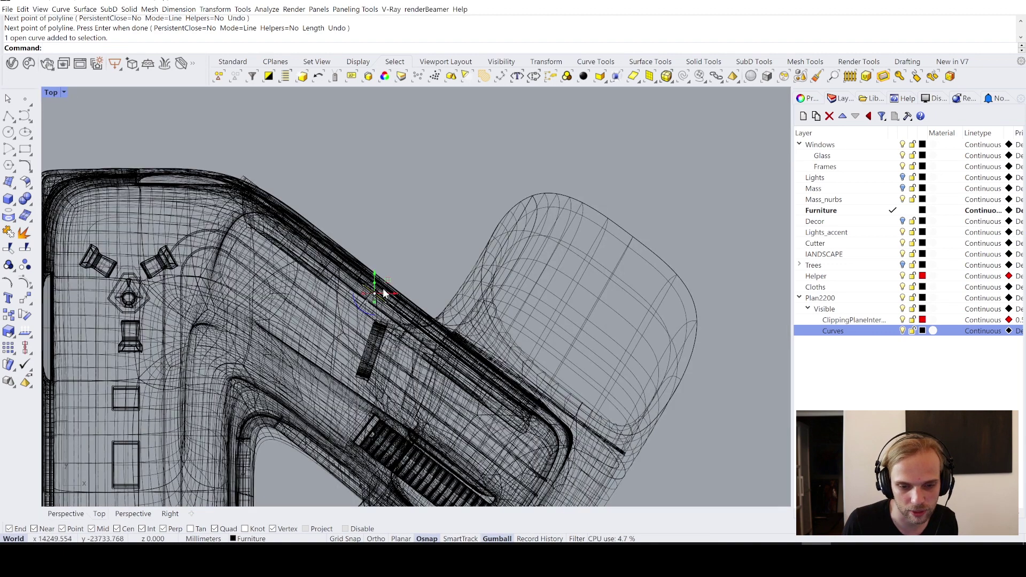
{"action": "left_click_drag", "start_coordinate": [381, 293], "coordinate": [350, 335]}
Scale the line up along its direction so it extends well beyond the building at both ends
{"action": "scroll", "coordinate": [350, 336], "scroll_direction": "up", "scroll_amount": 10}
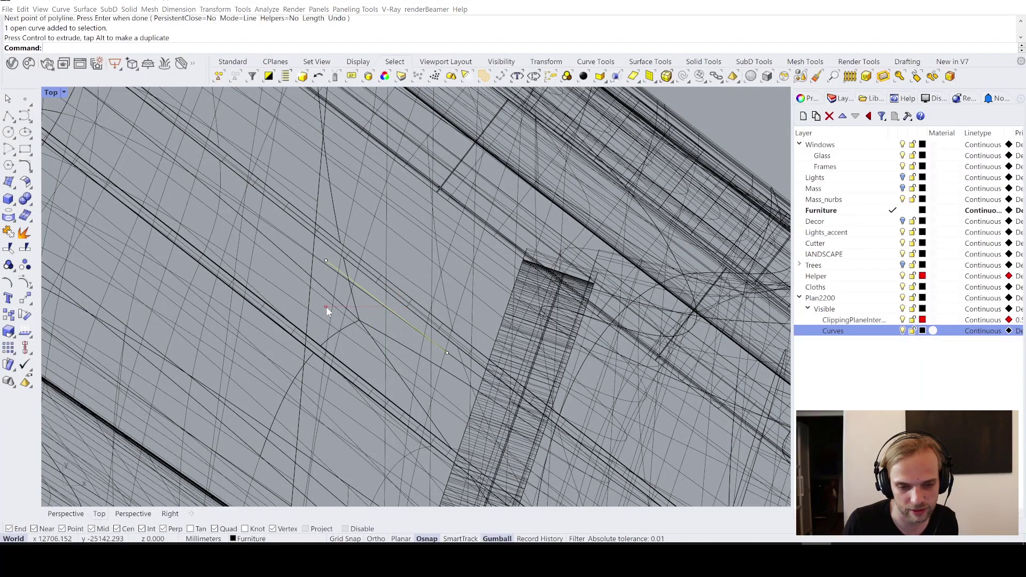
{"action": "left_click", "coordinate": [328, 314]}
{"action": "type", "text": "1"}
{"action": "key", "text": "Return"}
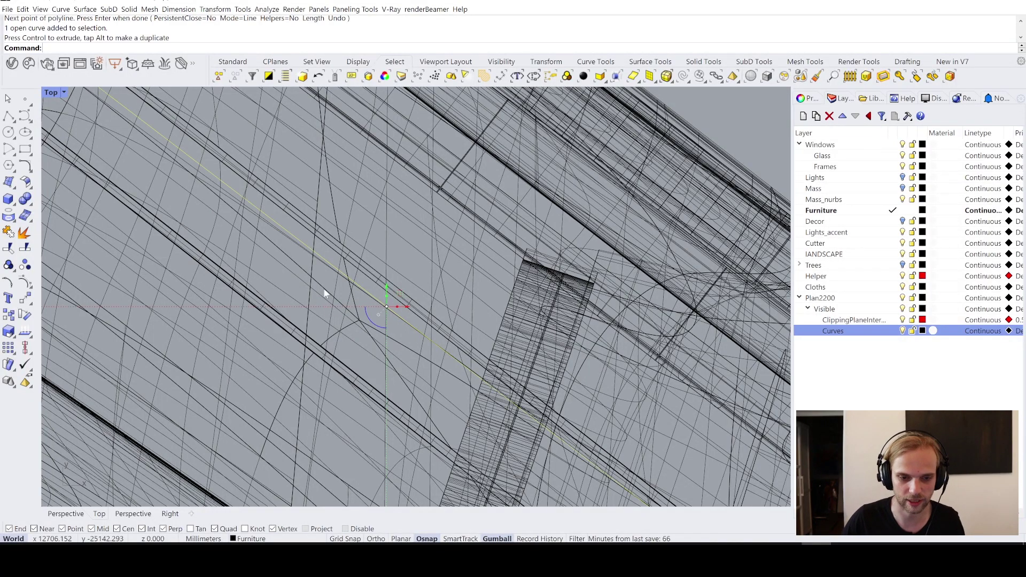
{"action": "scroll", "coordinate": [327, 293], "scroll_direction": "down", "scroll_amount": 10}
{"action": "scroll", "coordinate": [342, 223], "scroll_direction": "down", "scroll_amount": 8}
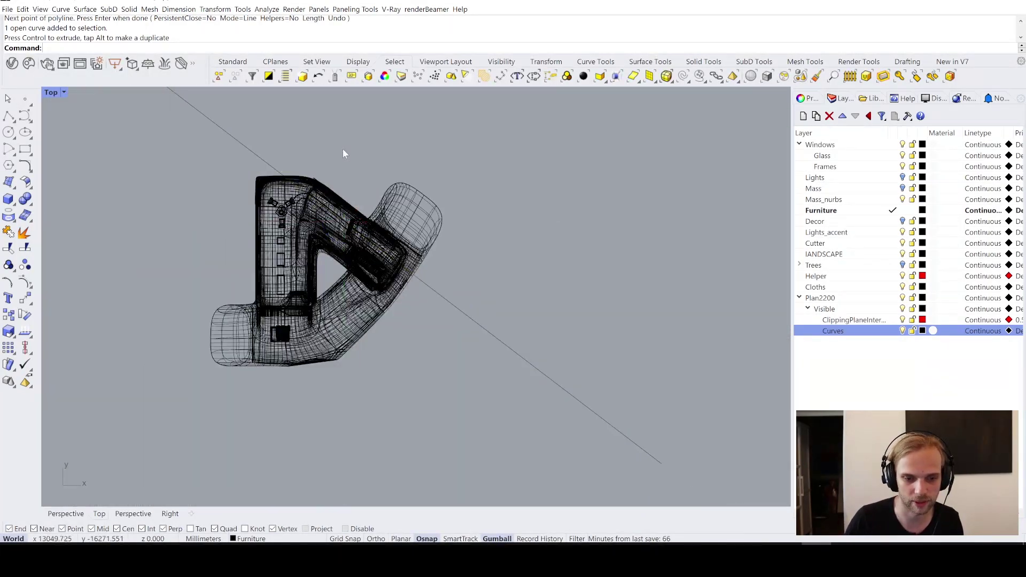
Move the long line across the diagonal wing so it runs along the staircase in the Top view
{"action": "left_click_drag", "start_coordinate": [213, 194], "coordinate": [216, 191]}
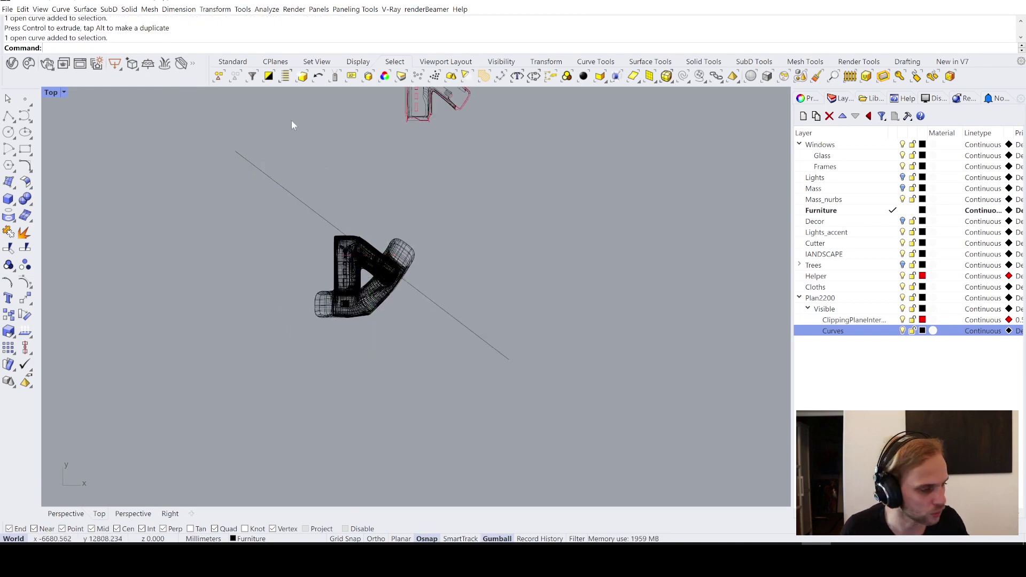
{"action": "scroll", "coordinate": [400, 262], "scroll_direction": "up", "scroll_amount": 10}
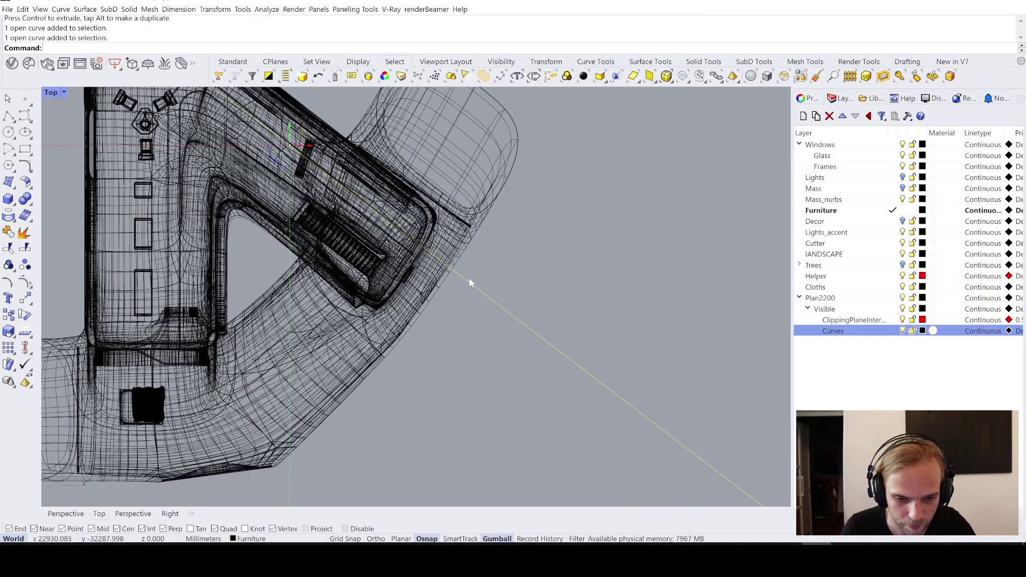
{"action": "scroll", "coordinate": [469, 277], "scroll_direction": "down", "scroll_amount": 5}
{"action": "scroll", "coordinate": [369, 192], "scroll_direction": "up", "scroll_amount": 8}
{"action": "left_click_drag", "start_coordinate": [348, 191], "coordinate": [311, 252]}
{"action": "scroll", "coordinate": [599, 357], "scroll_direction": "down", "scroll_amount": 2}
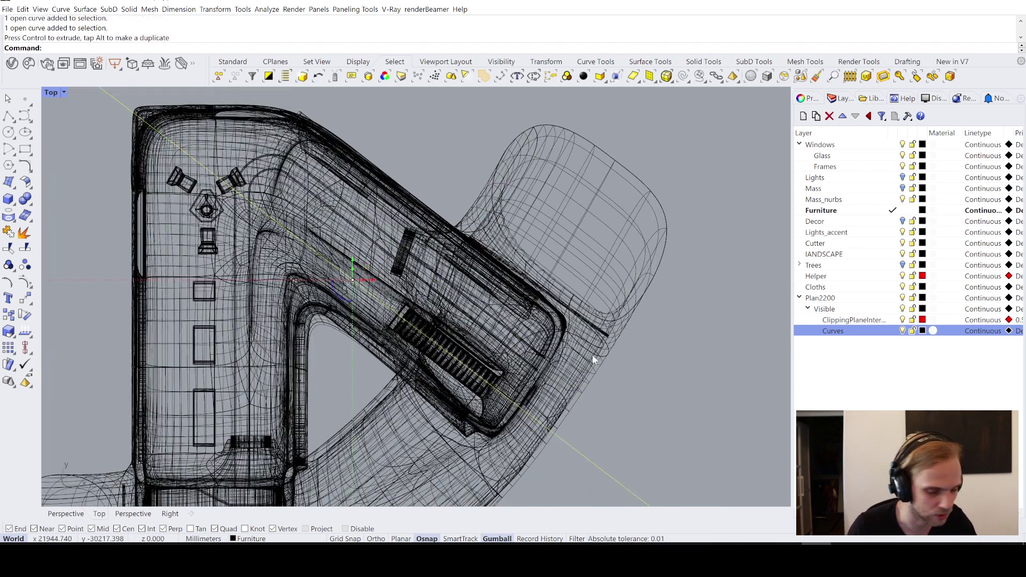
{"action": "scroll", "coordinate": [650, 370], "scroll_direction": "down", "scroll_amount": 4}
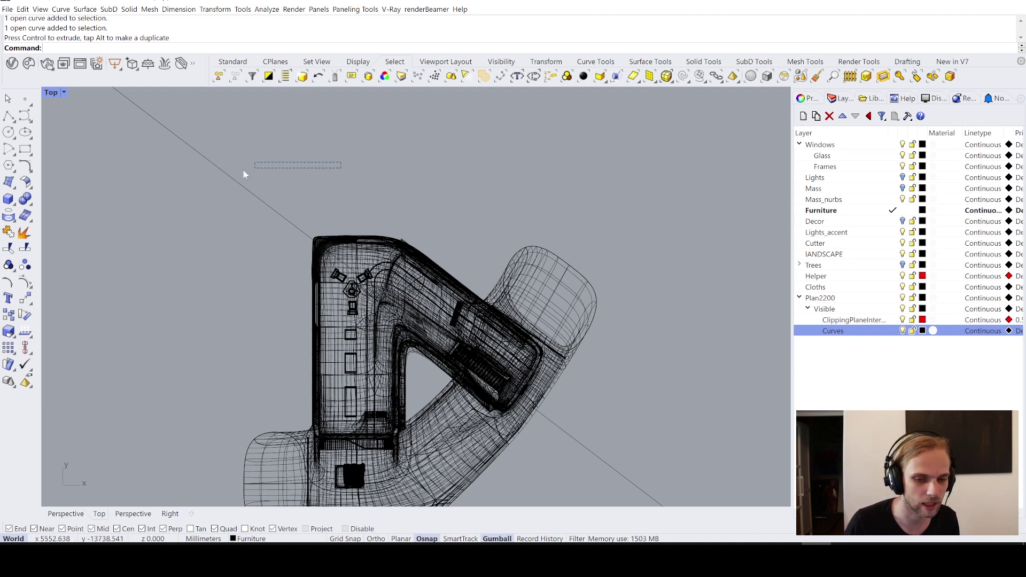
{"action": "left_click_drag", "start_coordinate": [244, 175], "coordinate": [211, 171]}
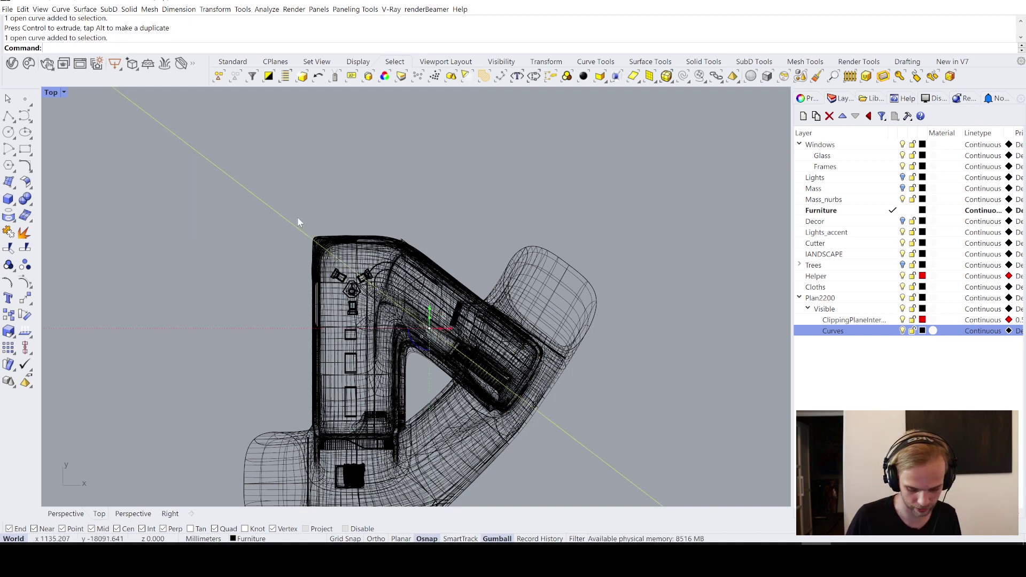
{"action": "key", "text": "Return"}
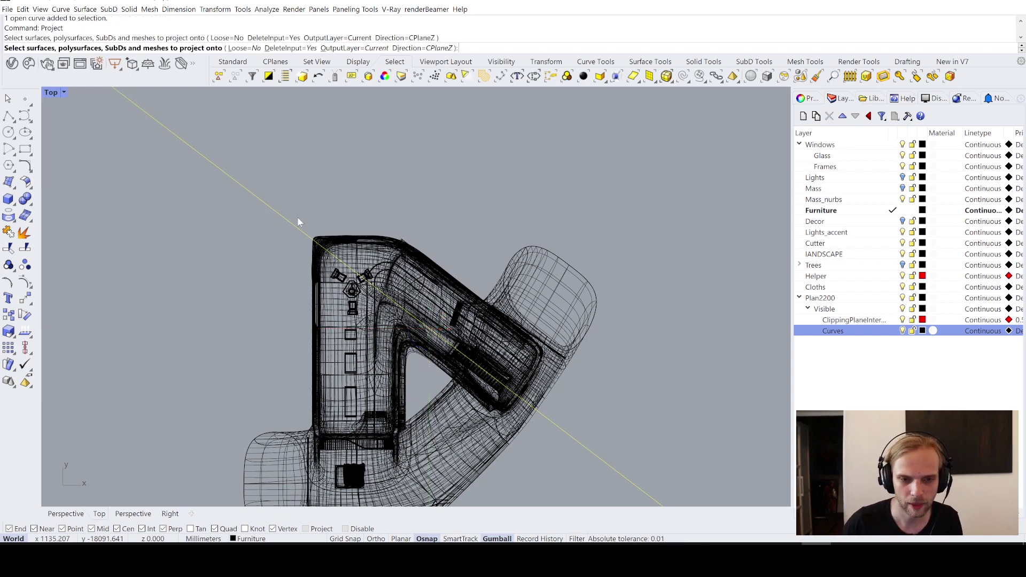
{"action": "key", "text": "Escape"}
Maximize the Perspective view and lower the long section line to the base of the building
{"action": "double_click", "coordinate": [52, 93]}
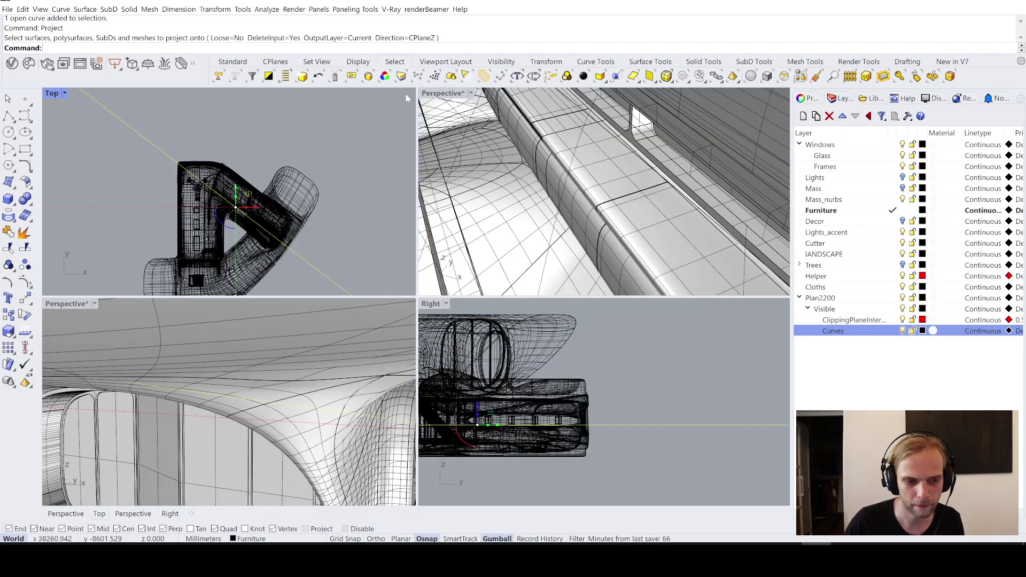
{"action": "double_click", "coordinate": [428, 93]}
{"action": "right_click_drag", "start_coordinate": [427, 238], "coordinate": [408, 253]}
{"action": "scroll", "coordinate": [406, 251], "scroll_direction": "down", "scroll_amount": 10}
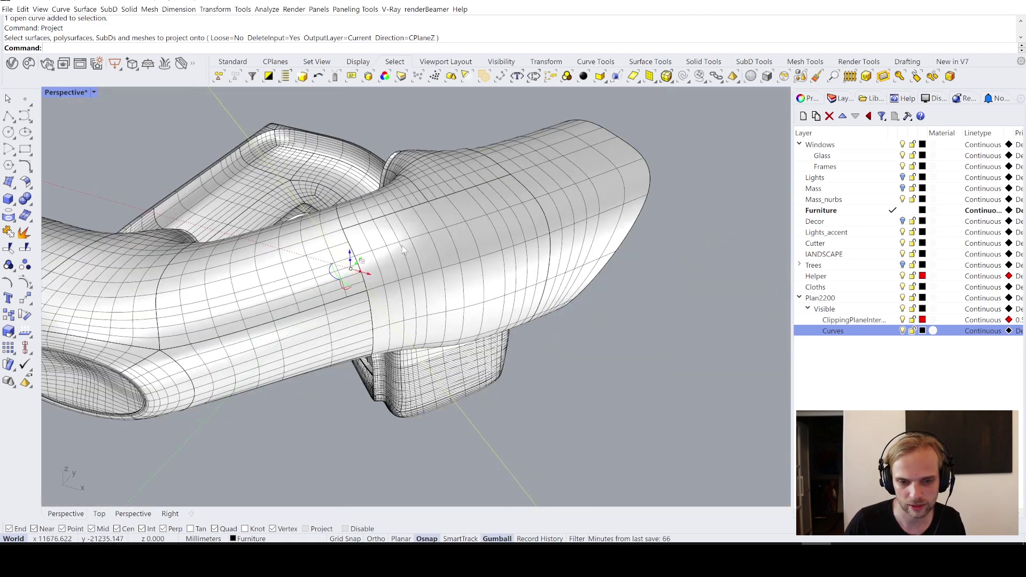
{"action": "right_click_drag", "start_coordinate": [321, 230], "coordinate": [404, 287]}
{"action": "scroll", "coordinate": [305, 289], "scroll_direction": "up", "scroll_amount": 5}
{"action": "right_click_drag", "start_coordinate": [264, 298], "coordinate": [230, 244]}
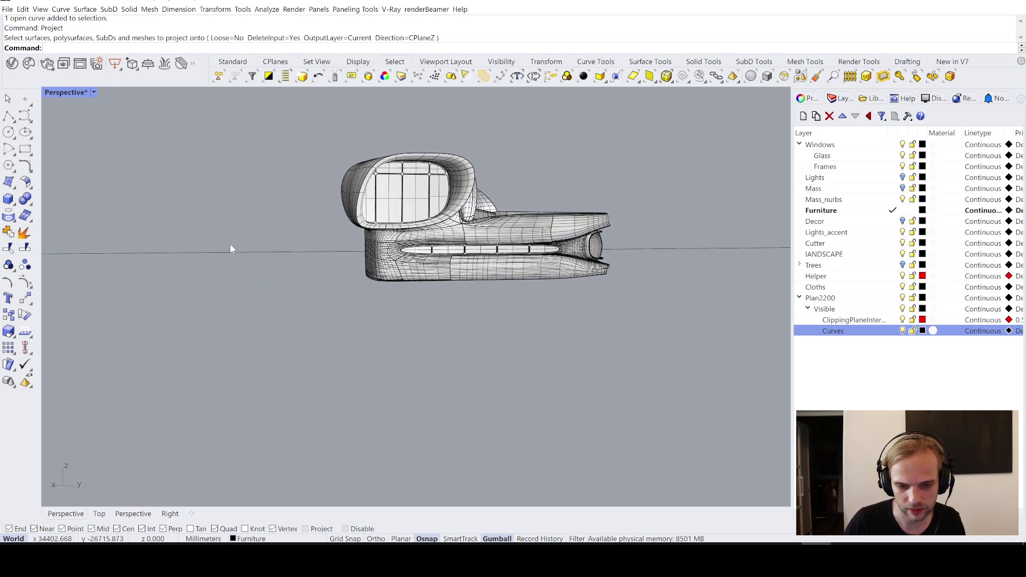
{"action": "left_click", "coordinate": [230, 247]}
{"action": "right_click_drag", "start_coordinate": [474, 235], "coordinate": [502, 387]}
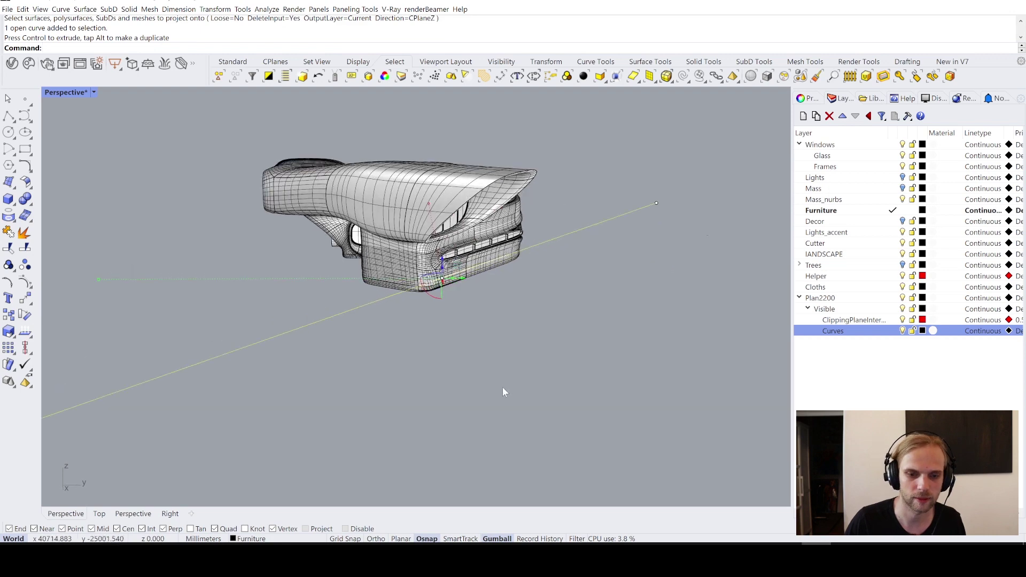
Extrude the section line vertically to about roof height as an upright surface through the building, and leave it deselected
{"action": "scroll", "coordinate": [428, 299], "scroll_direction": "up", "scroll_amount": 3}
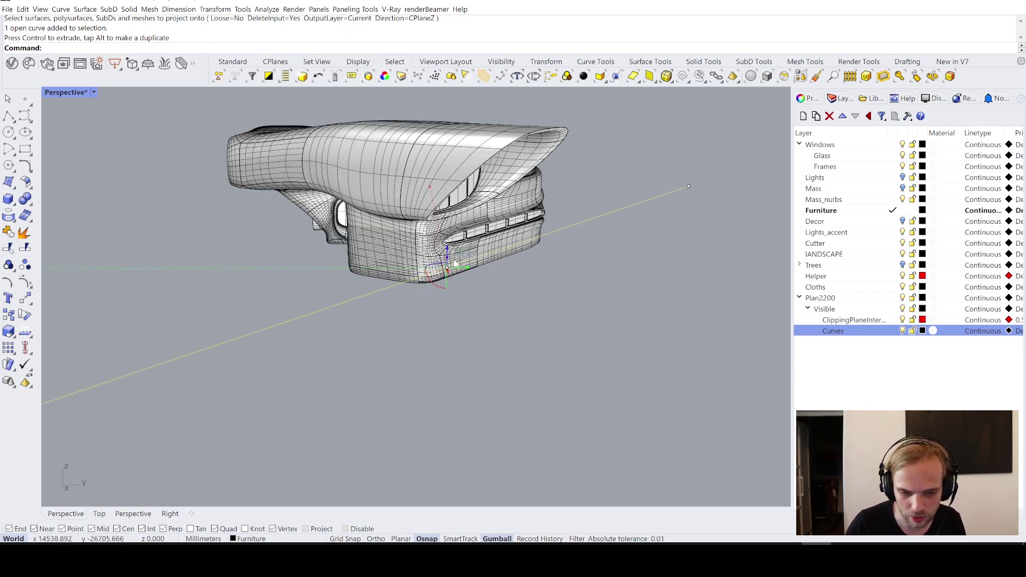
{"action": "left_click_drag", "start_coordinate": [450, 261], "coordinate": [566, 107], "text": "ctrl"}
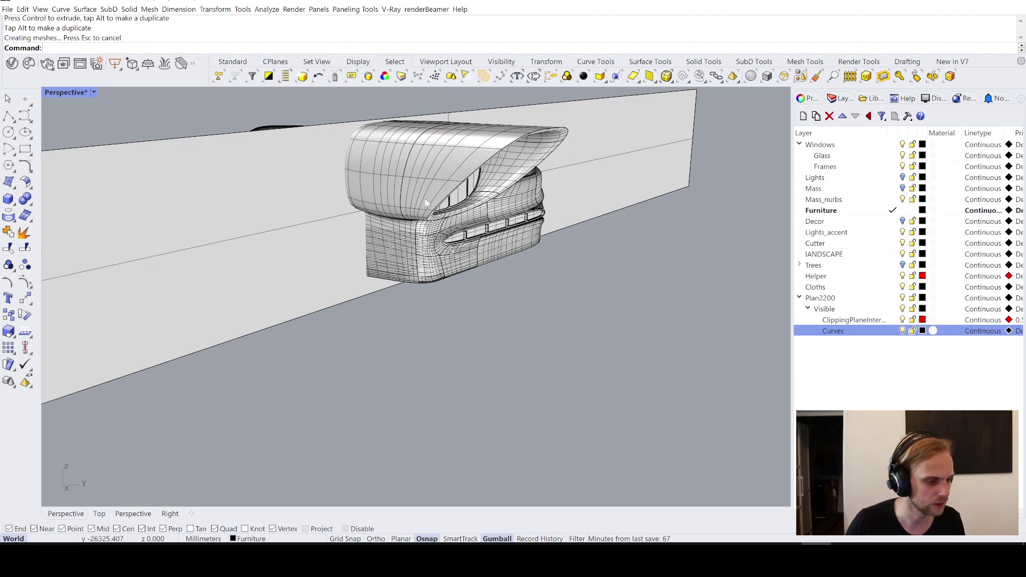
{"action": "left_click", "coordinate": [243, 208]}
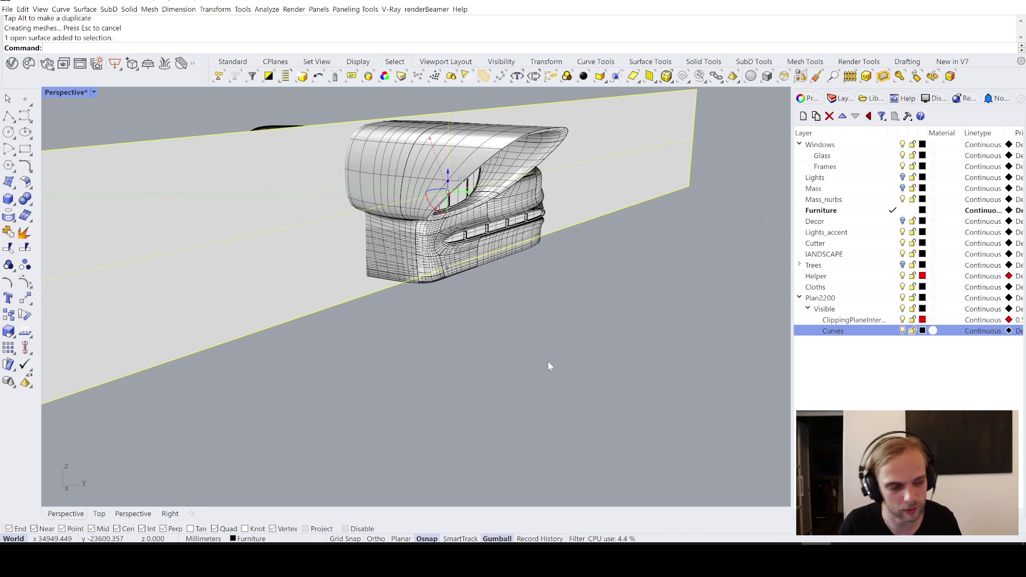
{"action": "right_click_drag", "start_coordinate": [549, 366], "coordinate": [382, 307]}
{"action": "left_click", "coordinate": [357, 309]}
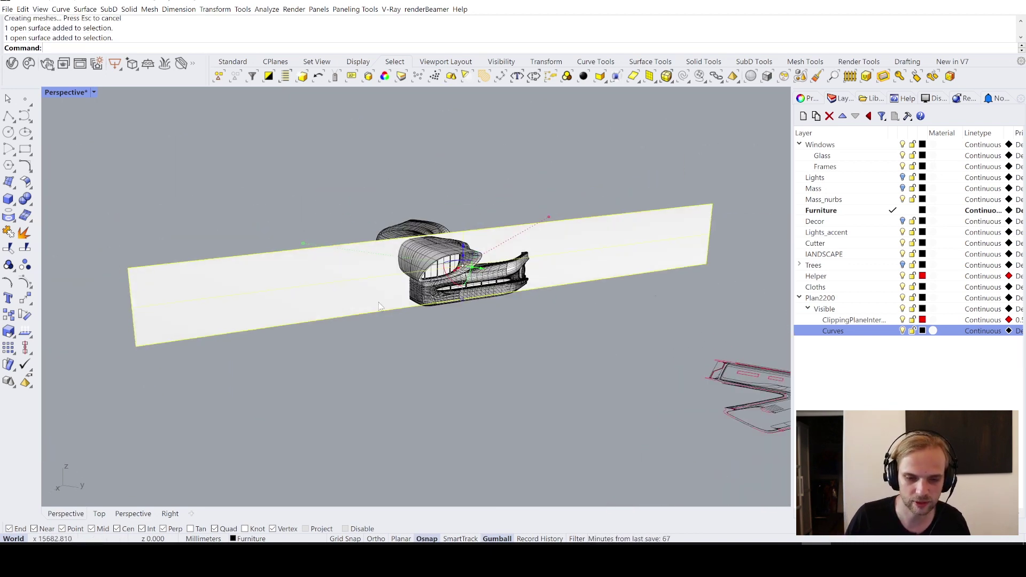
{"action": "left_click", "coordinate": [404, 370]}
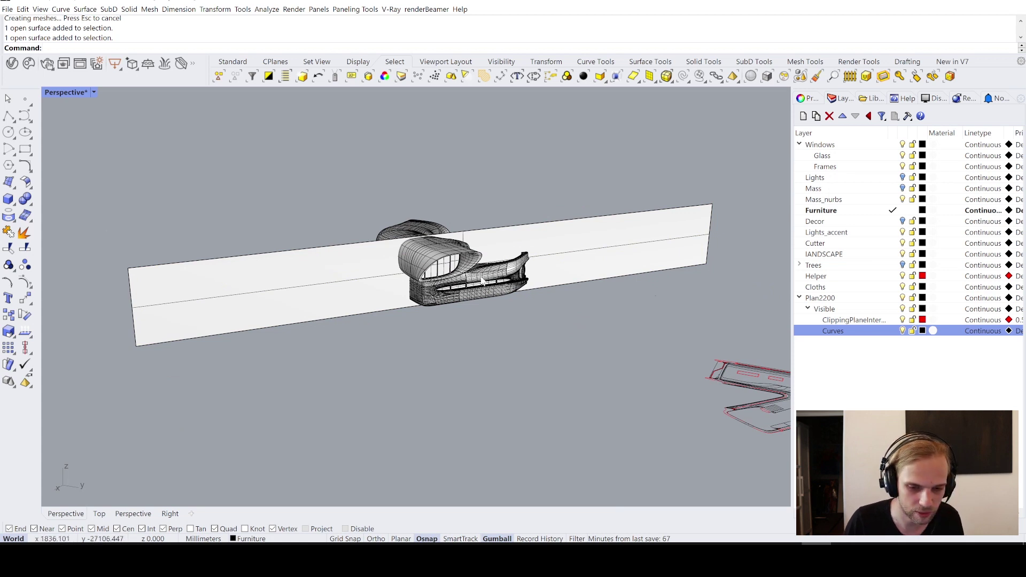
{"action": "right_click_drag", "start_coordinate": [483, 280], "coordinate": [320, 251]}
{"action": "scroll", "coordinate": [321, 251], "scroll_direction": "up", "scroll_amount": 3}
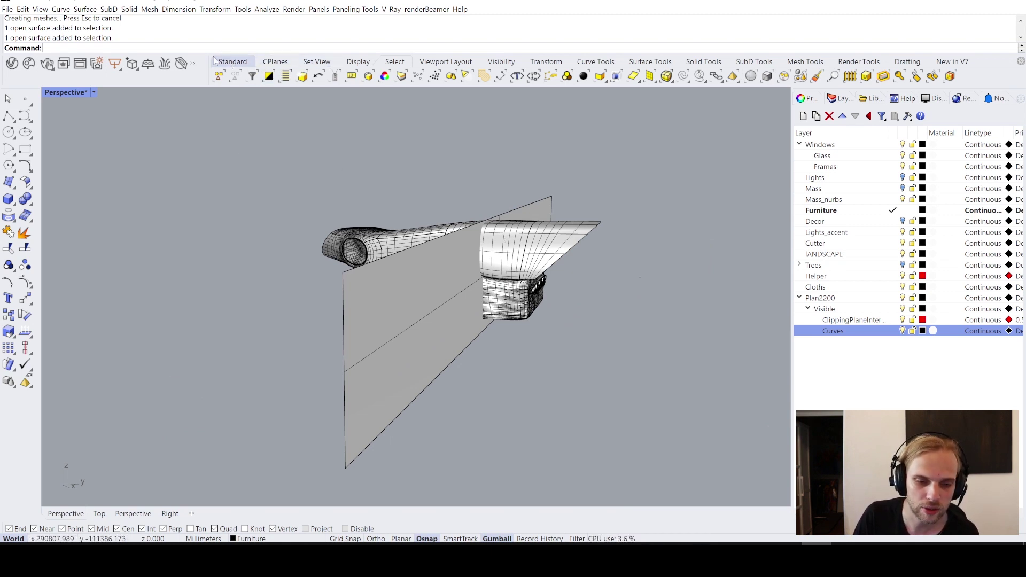
{"action": "right_click_drag", "start_coordinate": [261, 196], "coordinate": [221, 203]}
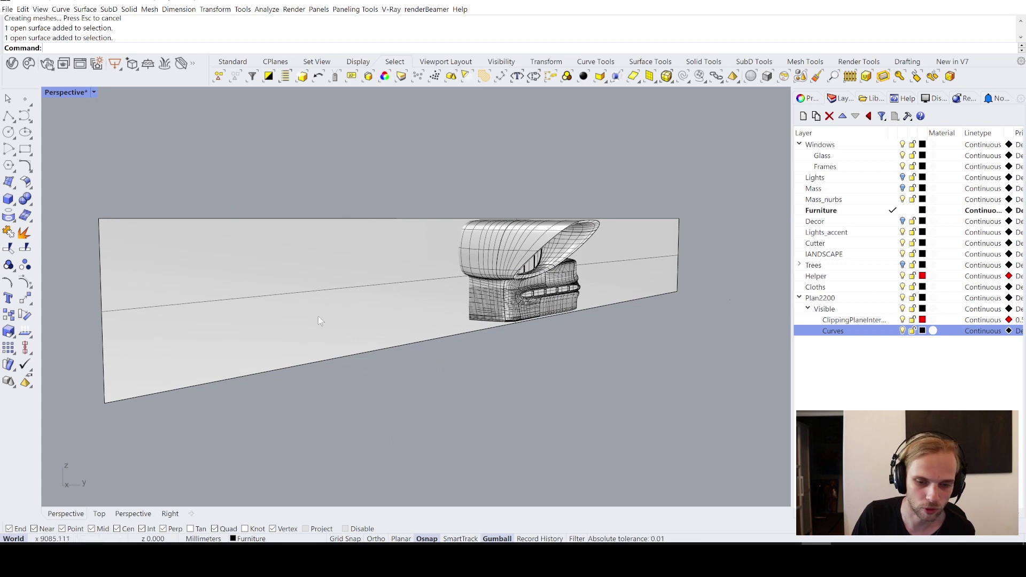
{"action": "type", "text": "ClippingPlane"}
{"action": "key", "text": "Return"}
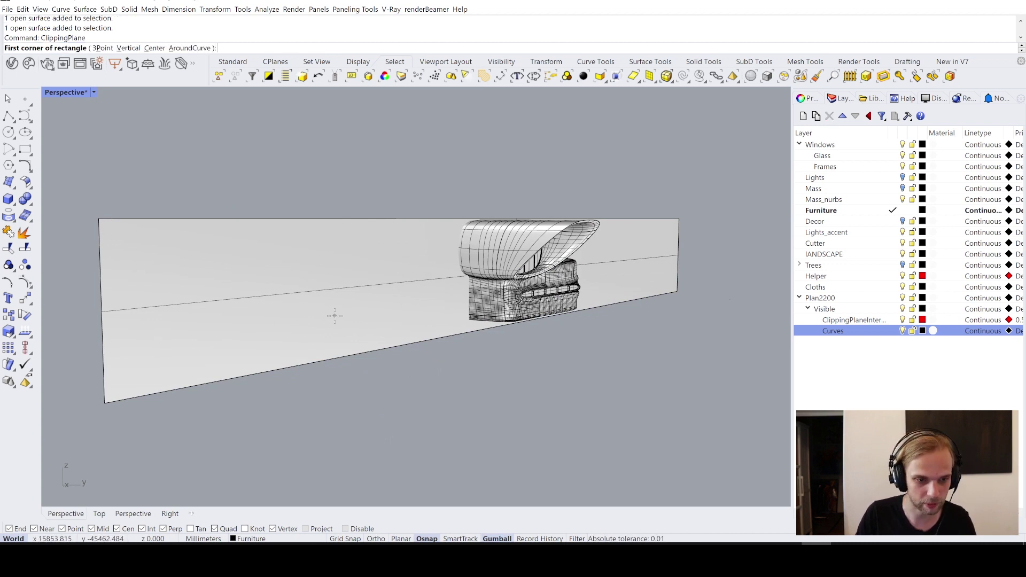
{"action": "left_click", "coordinate": [104, 49]}
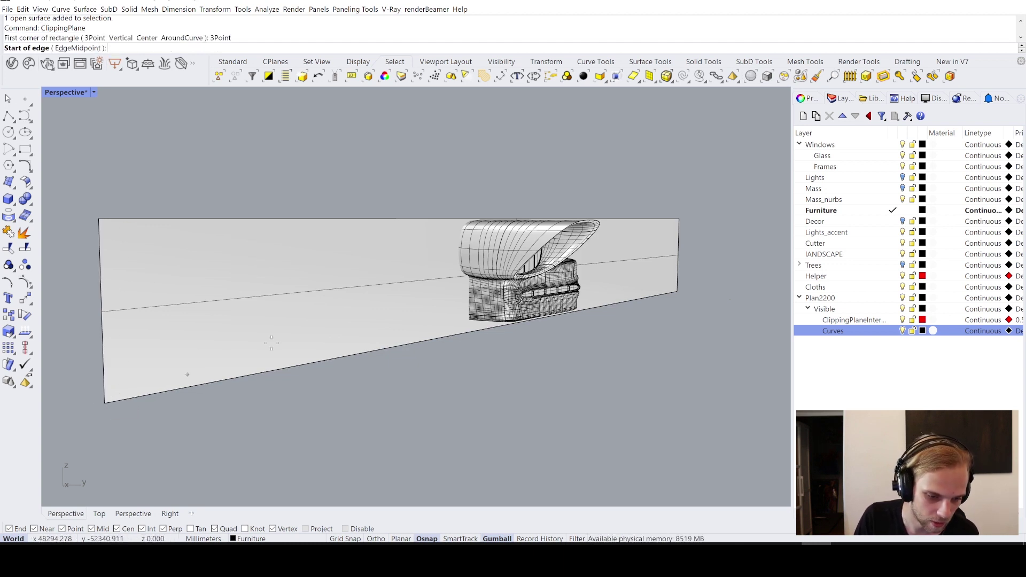
{"action": "right_click_drag", "start_coordinate": [119, 411], "coordinate": [267, 324]}
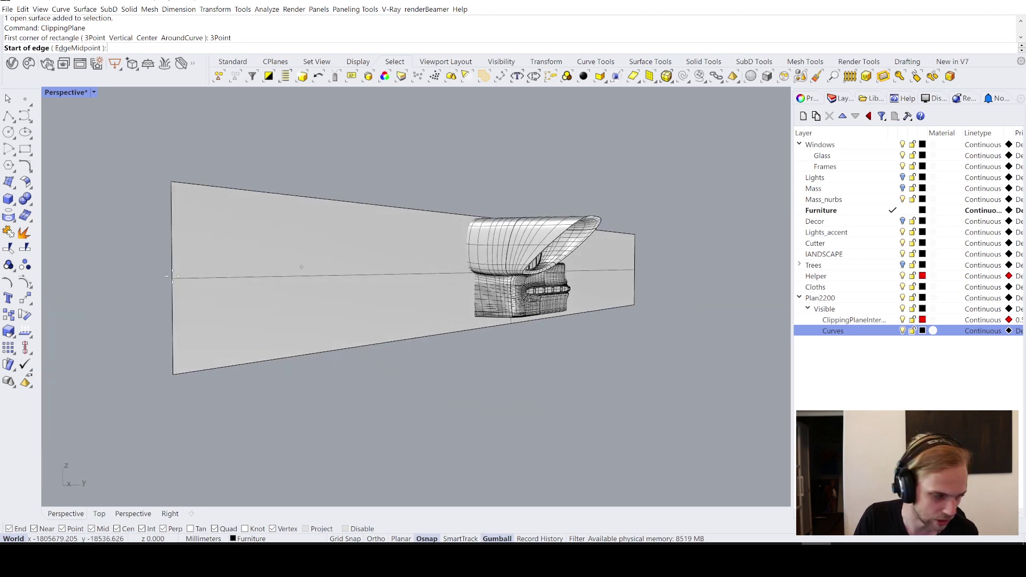
{"action": "left_click", "coordinate": [172, 374]}
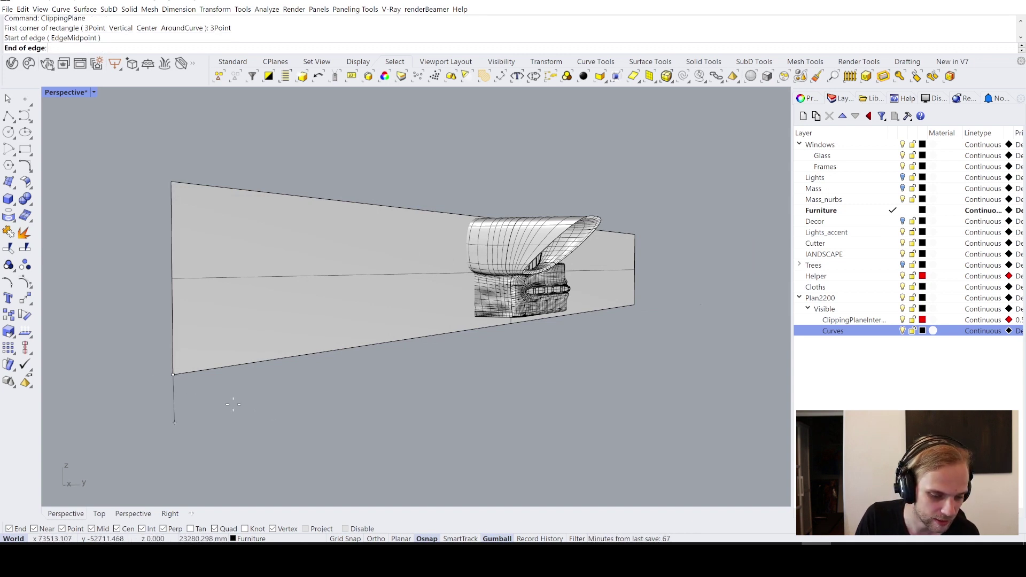
{"action": "left_click", "coordinate": [281, 363]}
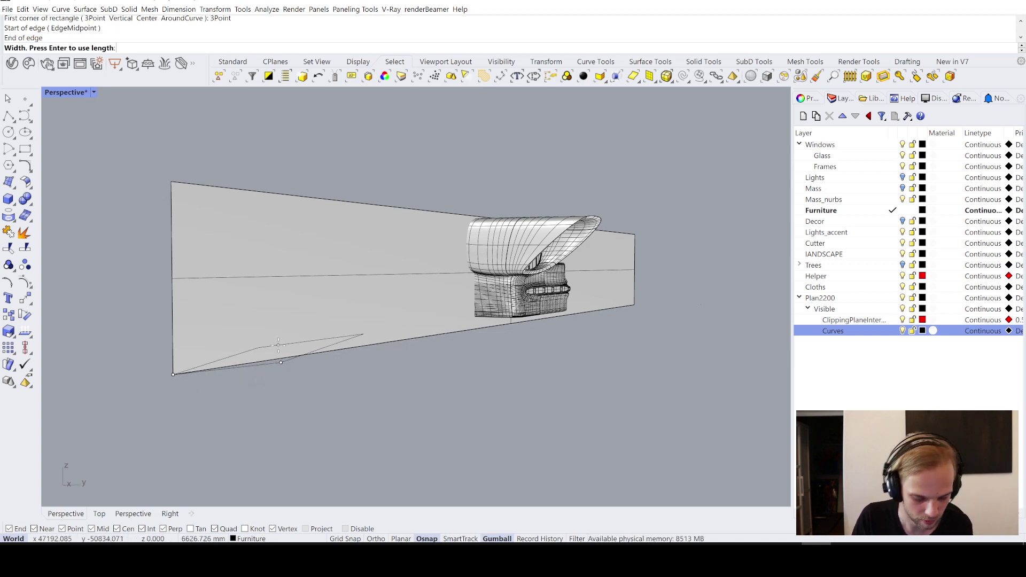
{"action": "key", "text": "Escape"}
Create a three-point clipping plane lying on the upright surface, starting at its near lower corner and following its base and vertical edges
{"action": "key", "text": "Return"}
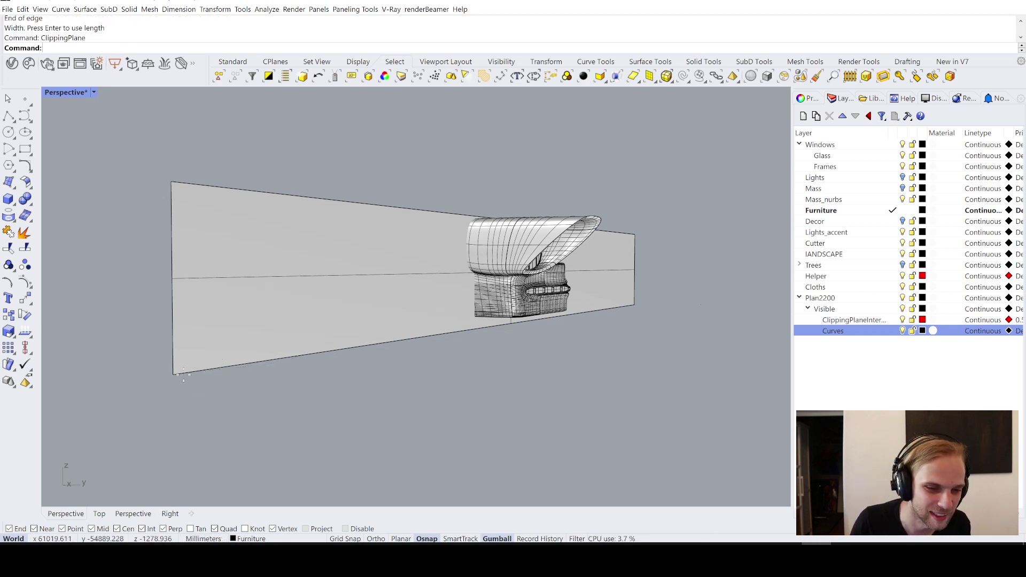
{"action": "left_click", "coordinate": [107, 49]}
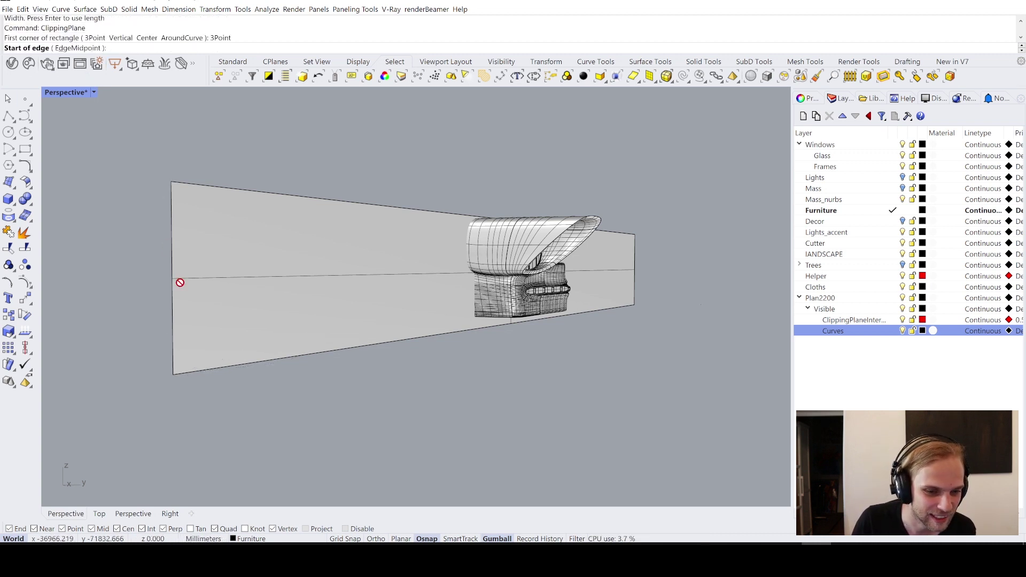
{"action": "left_click", "coordinate": [173, 374]}
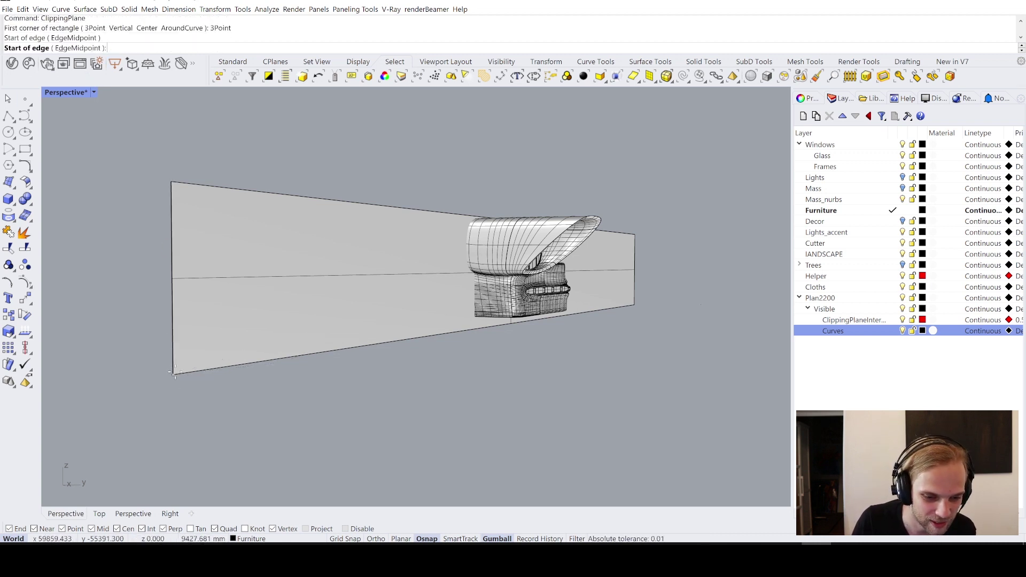
{"action": "left_click", "coordinate": [267, 361]}
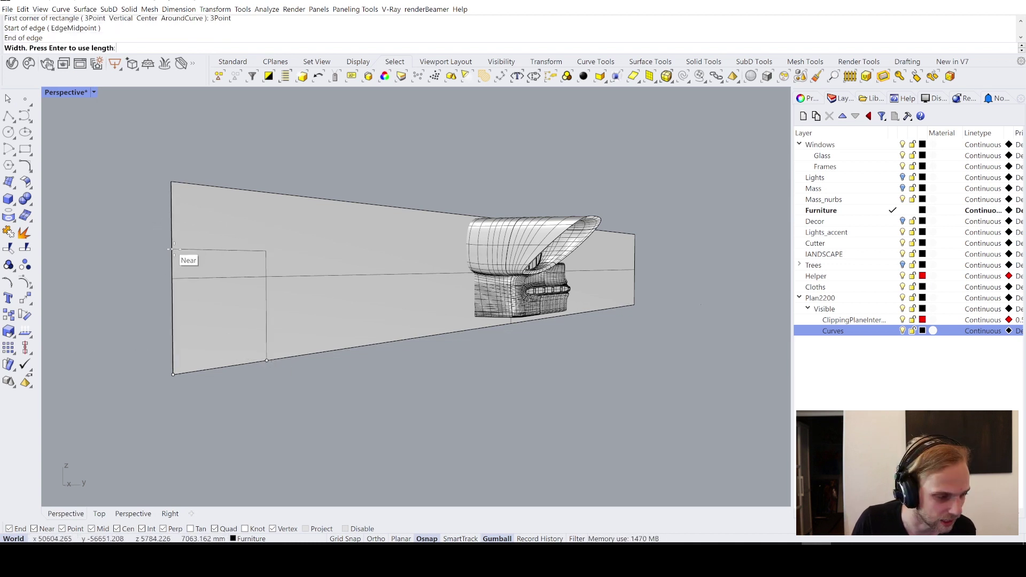
{"action": "left_click", "coordinate": [173, 249]}
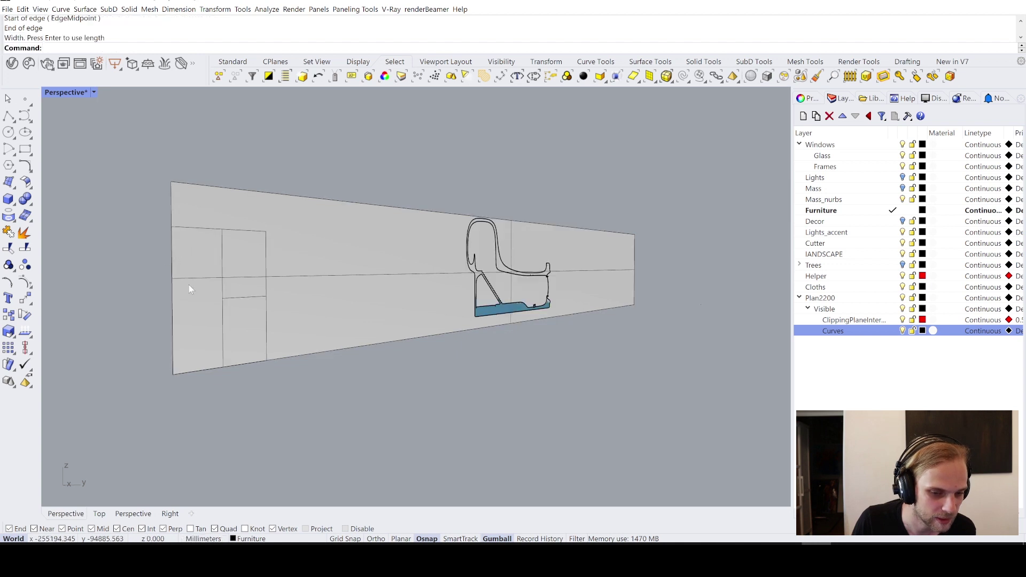
Delete the upright section surface, keeping the clipping plane and the section line at its base
{"action": "right_click_drag", "start_coordinate": [196, 278], "coordinate": [226, 289]}
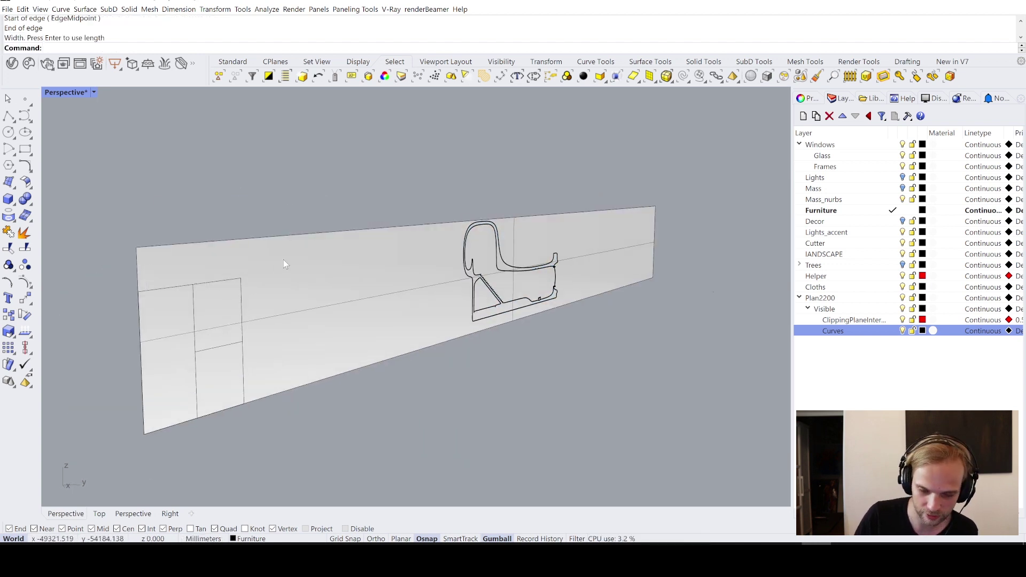
{"action": "left_click", "coordinate": [284, 235]}
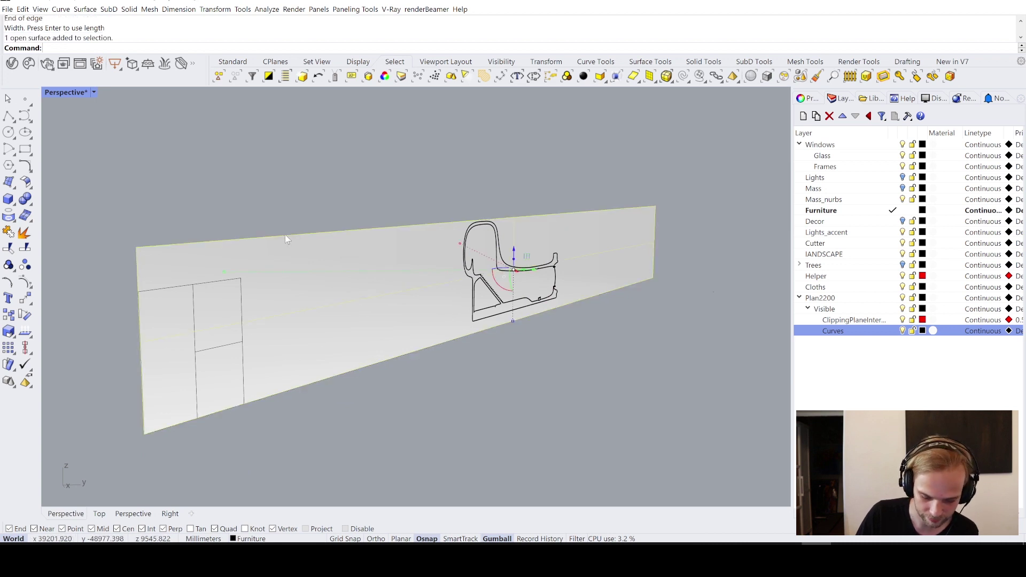
{"action": "key", "text": "Delete"}
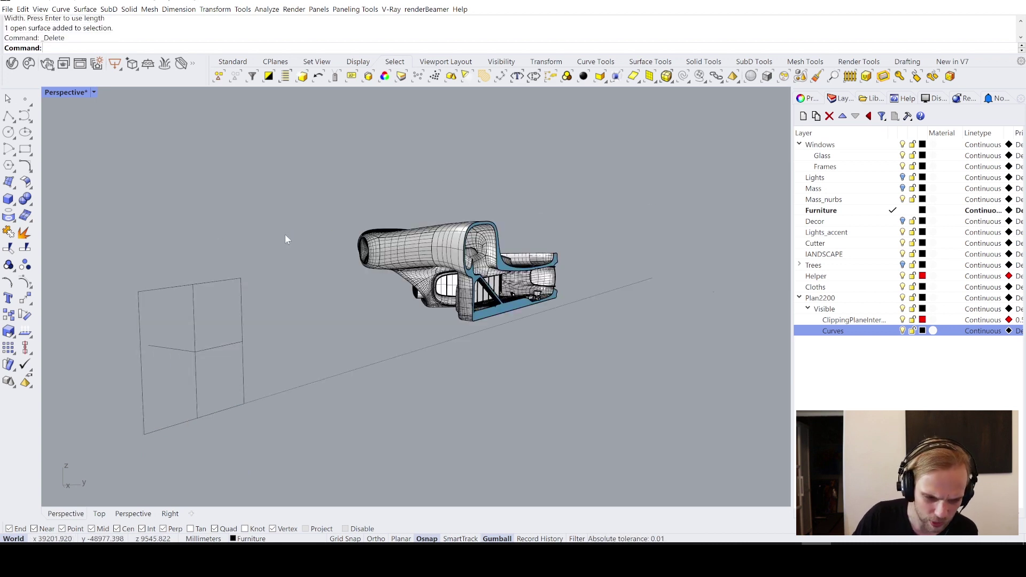
{"action": "left_click", "coordinate": [238, 290]}
{"action": "type", "text": "M"}
{"action": "key", "text": "Return"}
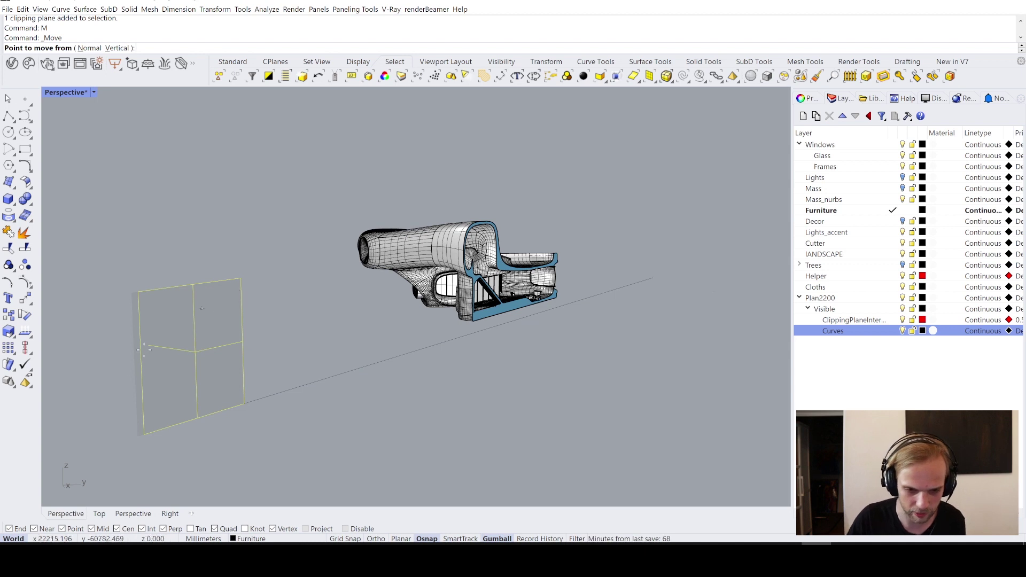
{"action": "left_click", "coordinate": [144, 434]}
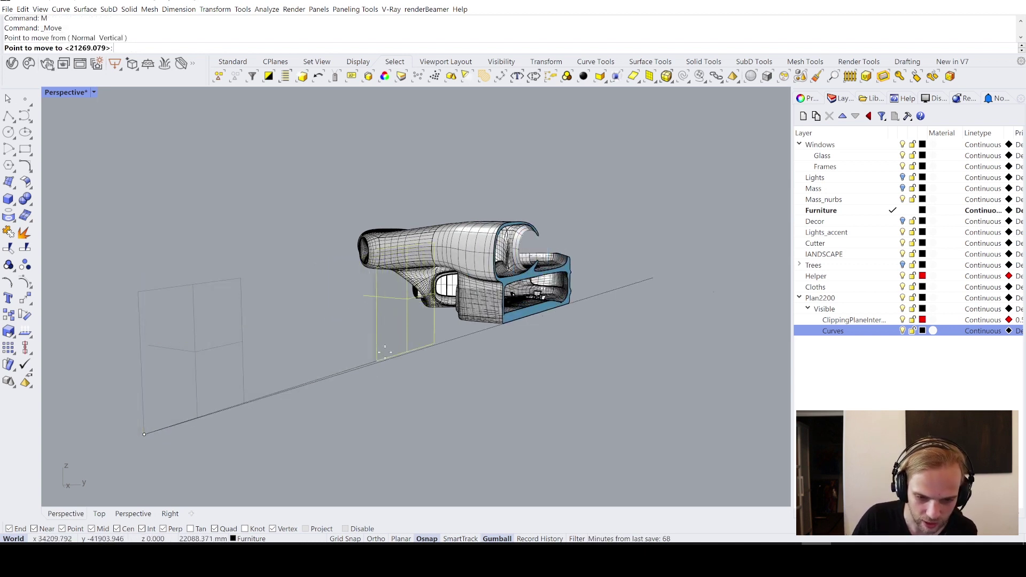
{"action": "scroll", "coordinate": [430, 348], "scroll_direction": "up", "scroll_amount": 3}
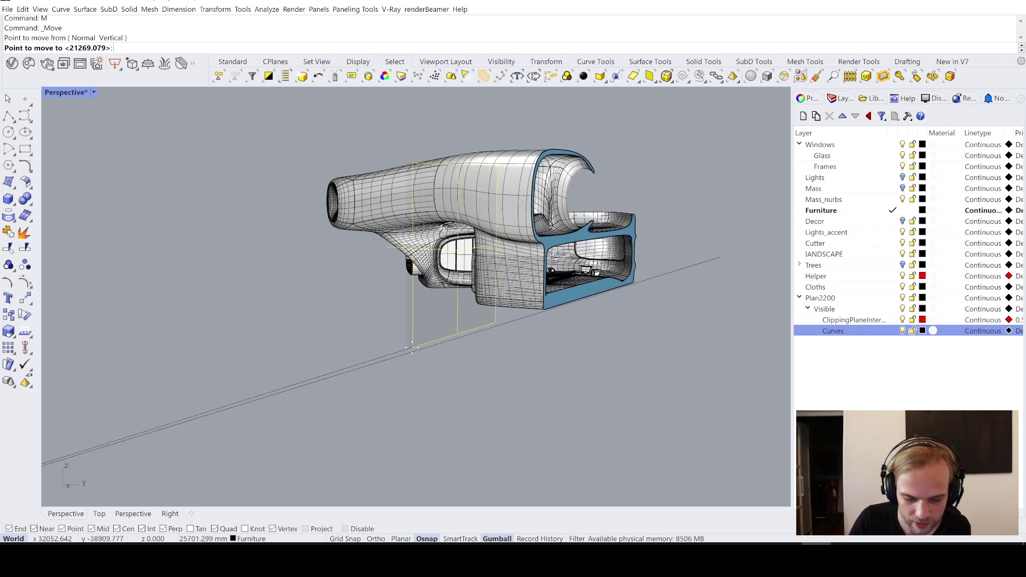
{"action": "scroll", "coordinate": [394, 343], "scroll_direction": "down", "scroll_amount": 3}
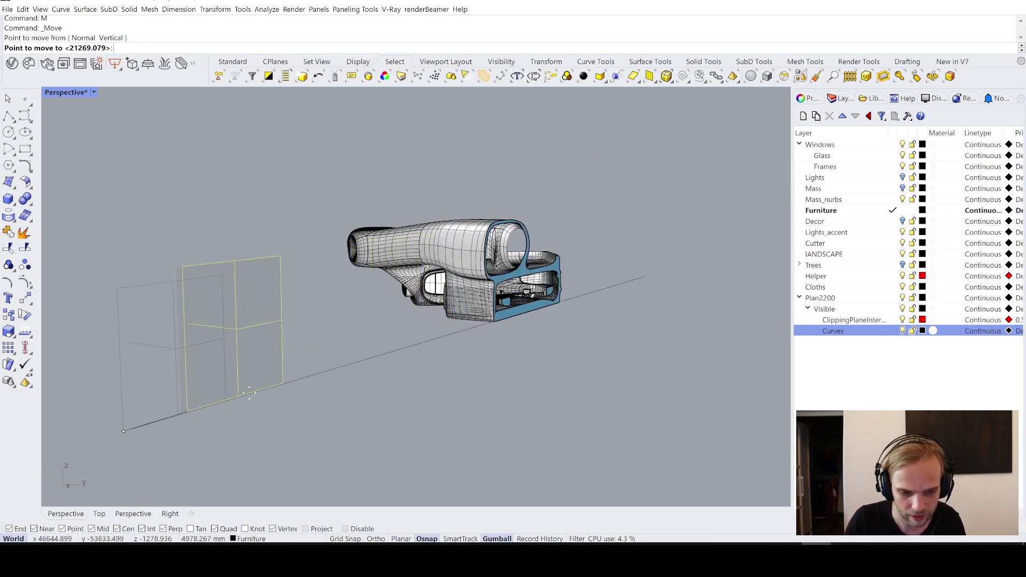
{"action": "left_click", "coordinate": [185, 412]}
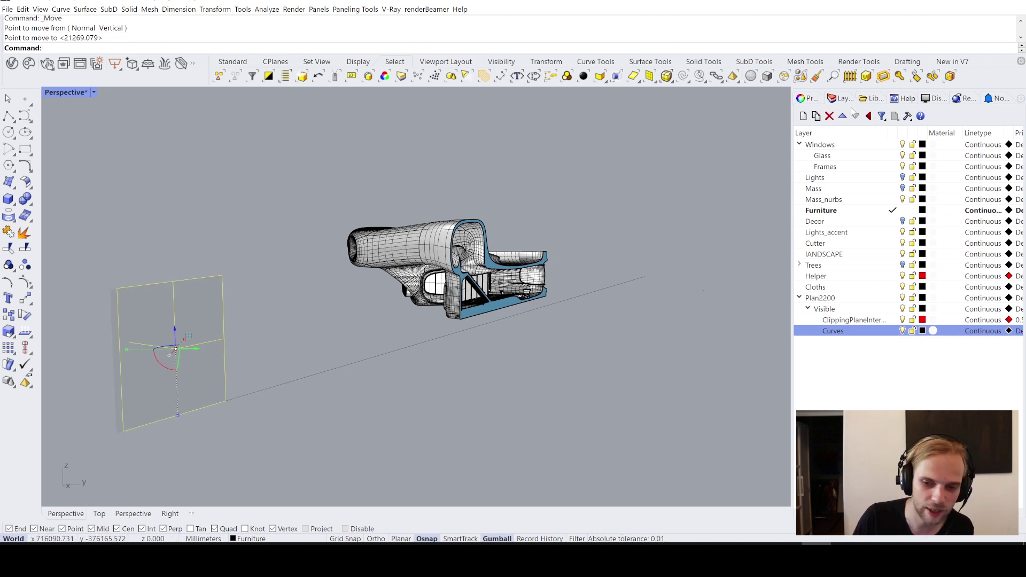
Turn off the clipping plane's clipping in the maximized Perspective view so the building is shown whole, and deselect the plane
{"action": "left_click", "coordinate": [809, 98]}
{"action": "left_click", "coordinate": [808, 210]}
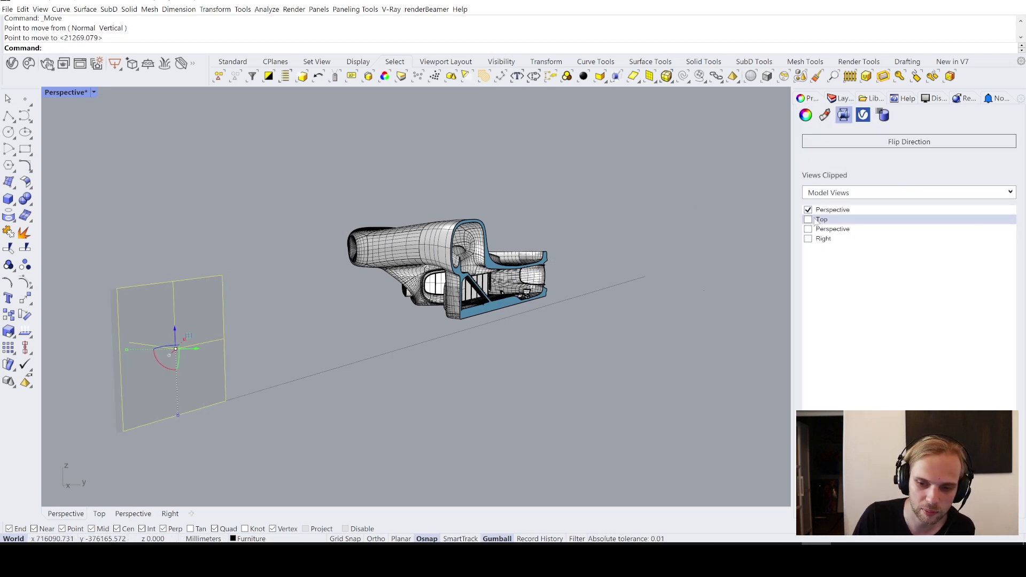
{"action": "left_click", "coordinate": [808, 210]}
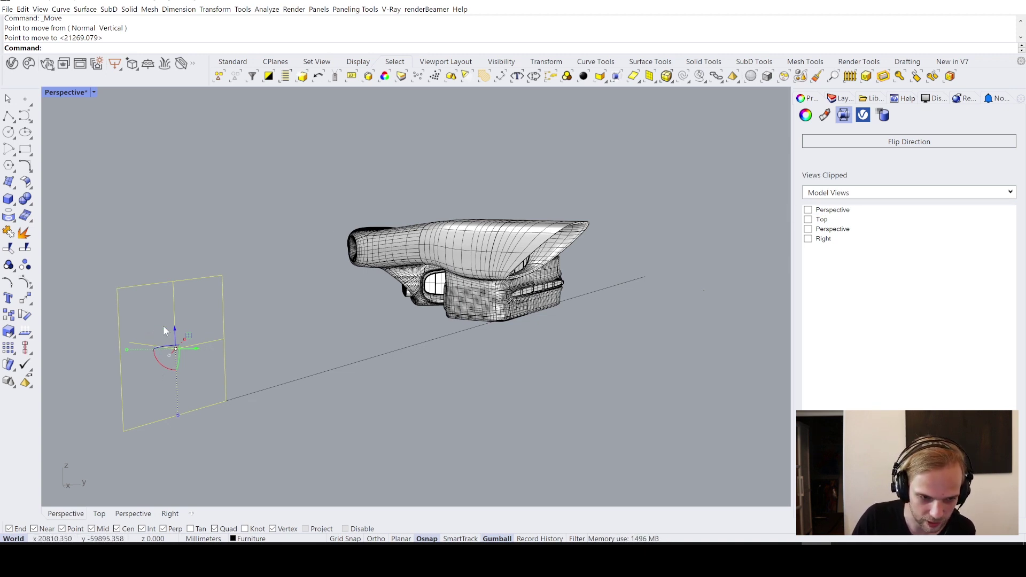
{"action": "left_click", "coordinate": [90, 160]}
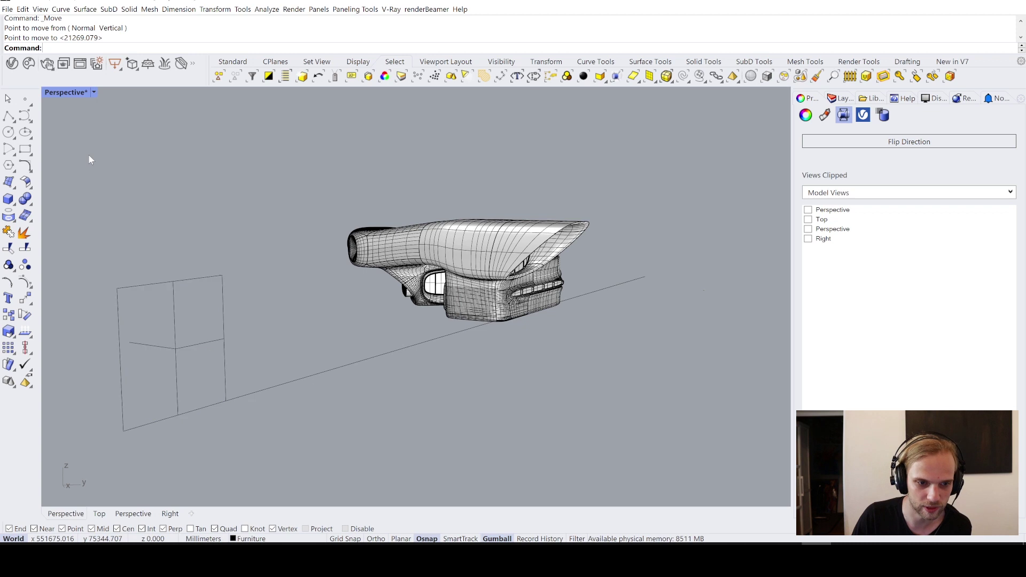
Move the clipping plane by its lower corner along the section line up to the base of the building
{"action": "left_click", "coordinate": [152, 289]}
{"action": "type", "text": "M"}
{"action": "key", "text": "Return"}
{"action": "left_click", "coordinate": [123, 430]}
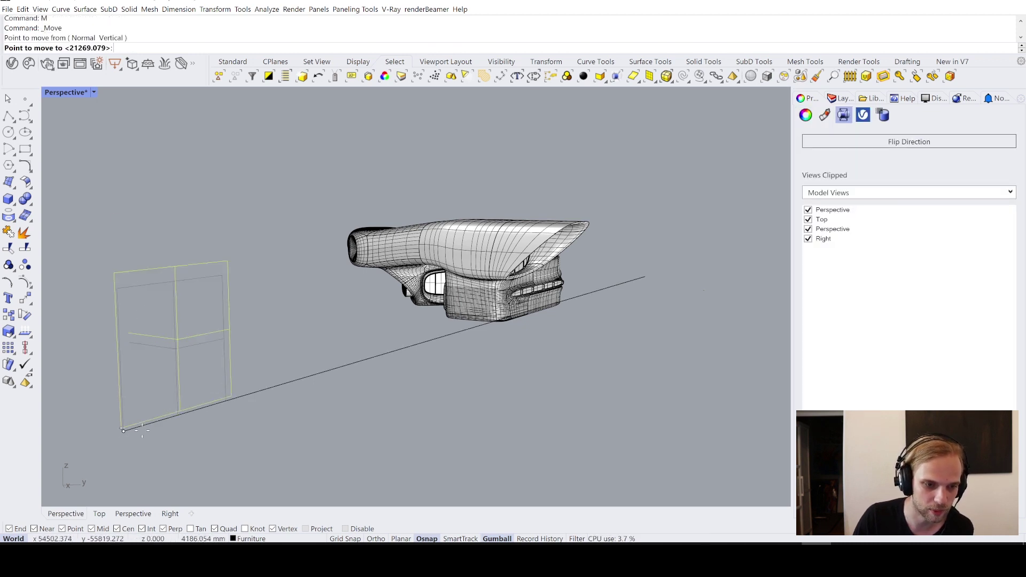
{"action": "left_click", "coordinate": [460, 332]}
{"action": "right_click_drag", "start_coordinate": [502, 339], "coordinate": [472, 379]}
{"action": "type", "text": "M"}
{"action": "key", "text": "Return"}
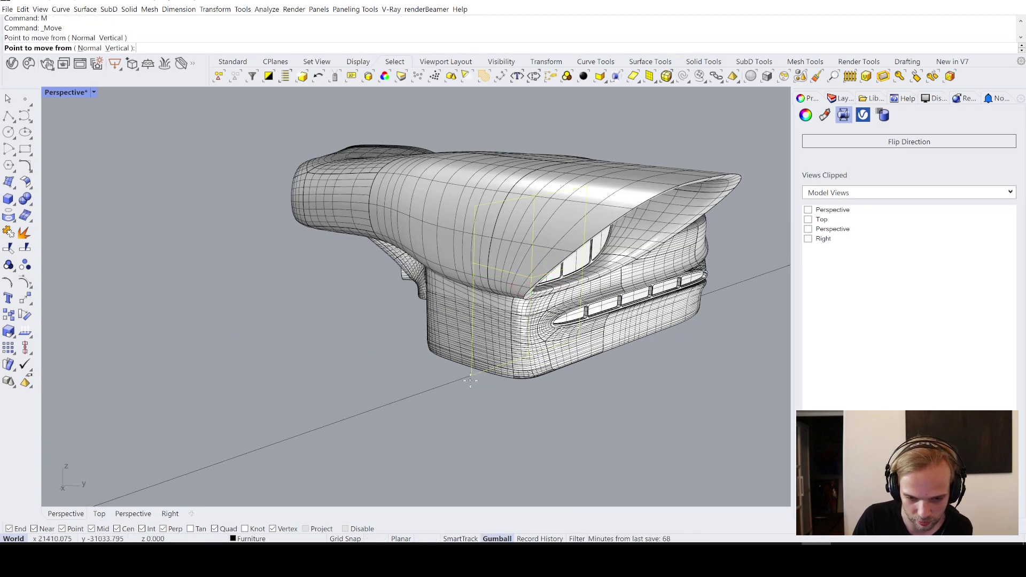
{"action": "left_click", "coordinate": [470, 381]}
{"action": "left_click", "coordinate": [471, 383]}
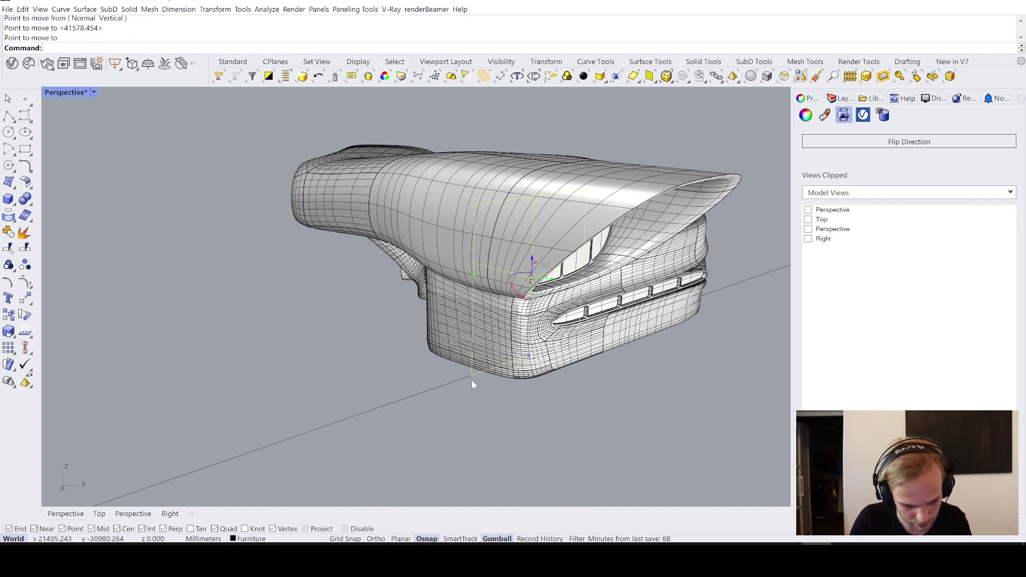
Move the clipping plane back along the section line until its outer edge stands clear of the building, and deselect it
{"action": "key", "text": "Return"}
{"action": "left_click", "coordinate": [471, 380]}
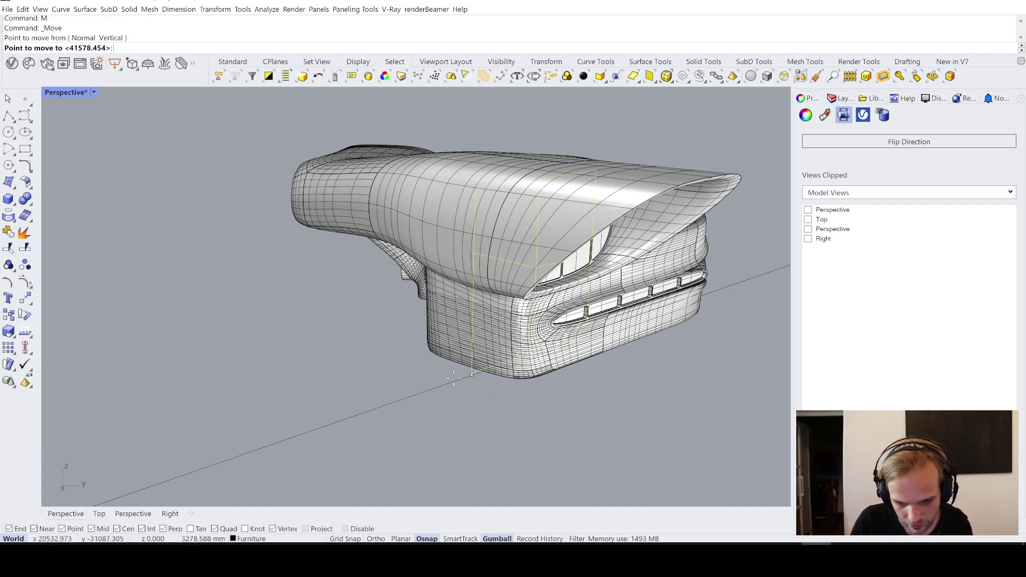
{"action": "left_click", "coordinate": [398, 405]}
{"action": "right_click_drag", "start_coordinate": [398, 405], "coordinate": [395, 354]}
{"action": "key", "text": "Escape"}
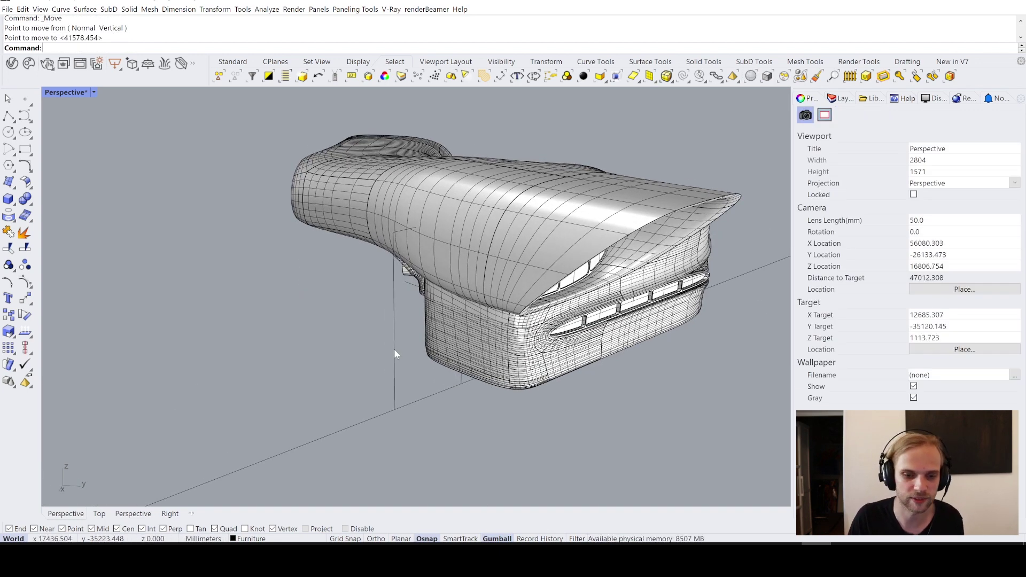
Delete the long section line at the base of the building, keeping the clipping plane
{"action": "left_click", "coordinate": [395, 351]}
{"action": "key", "text": "Escape"}
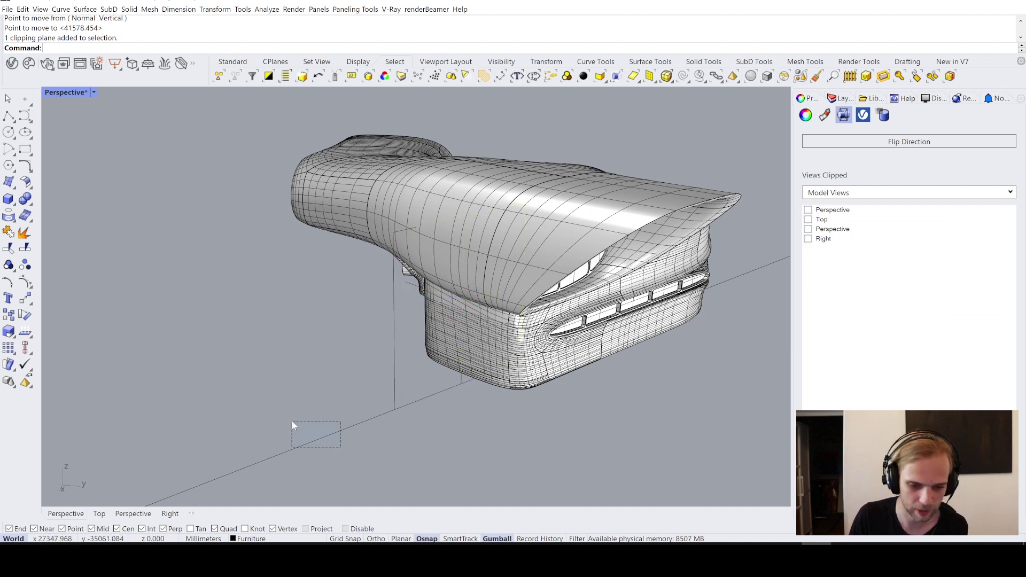
{"action": "left_click", "coordinate": [291, 422]}
{"action": "key", "text": "Delete"}
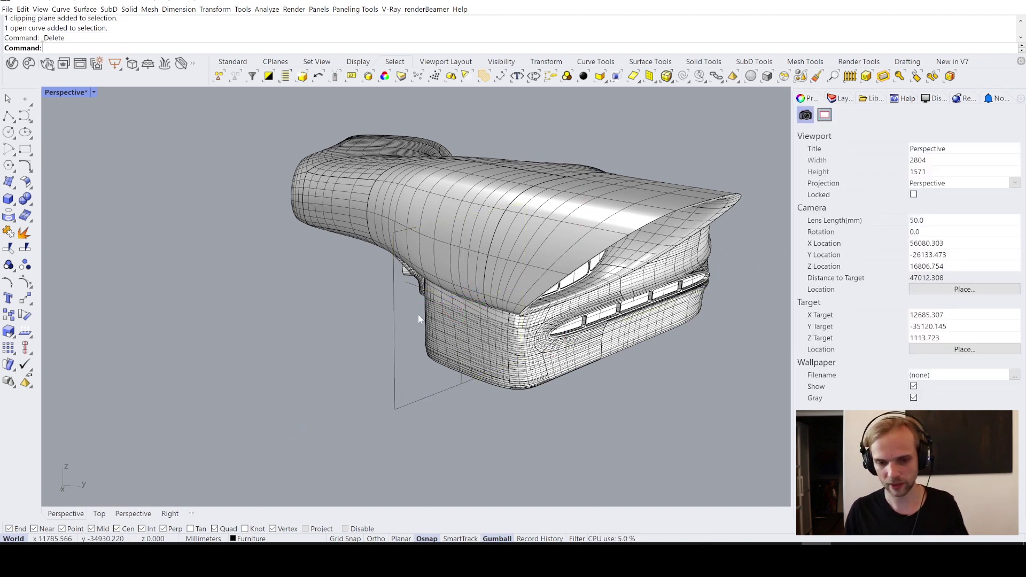
Turn the clipping plane on for the maximized Perspective view and inspect the cut through the staircase from the side
{"action": "left_click", "coordinate": [394, 332]}
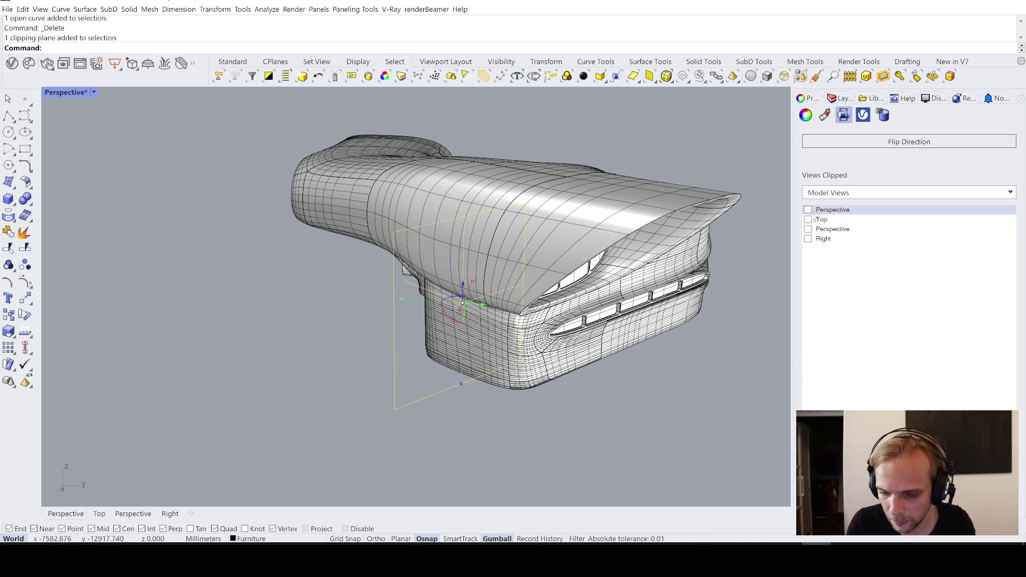
{"action": "left_click", "coordinate": [809, 209]}
{"action": "left_click", "coordinate": [693, 390]}
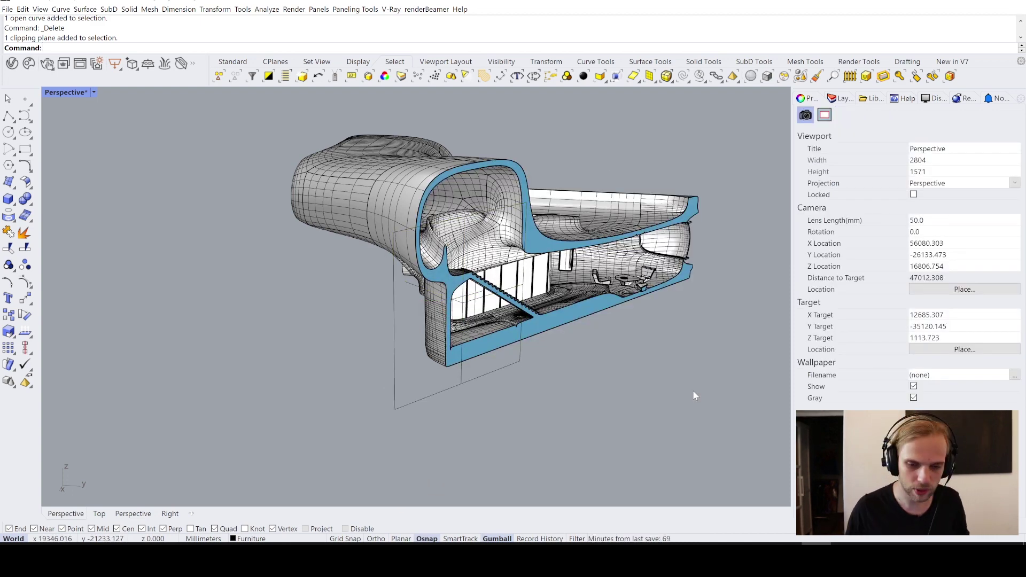
{"action": "right_click_drag", "start_coordinate": [601, 371], "coordinate": [486, 371]}
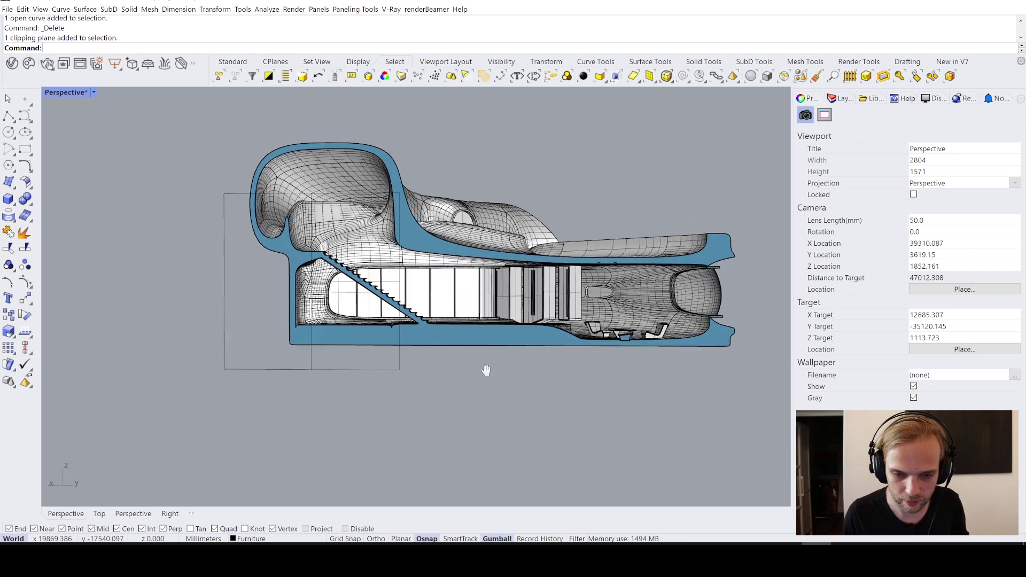
{"action": "scroll", "coordinate": [486, 371], "scroll_direction": "up", "scroll_amount": 2}
{"action": "scroll", "coordinate": [302, 282], "scroll_direction": "up", "scroll_amount": 1}
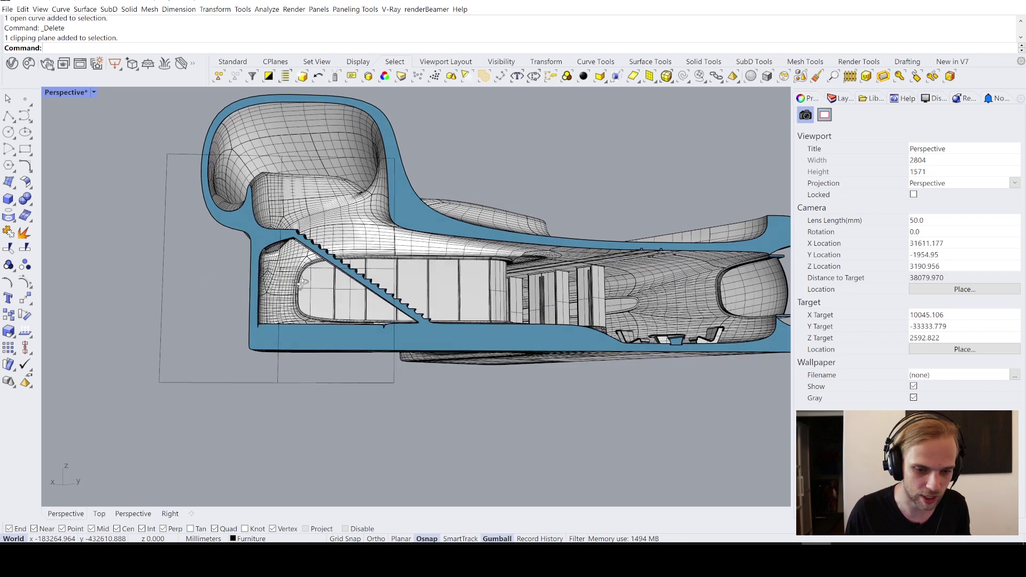
{"action": "right_click_drag", "start_coordinate": [302, 282], "coordinate": [317, 270]}
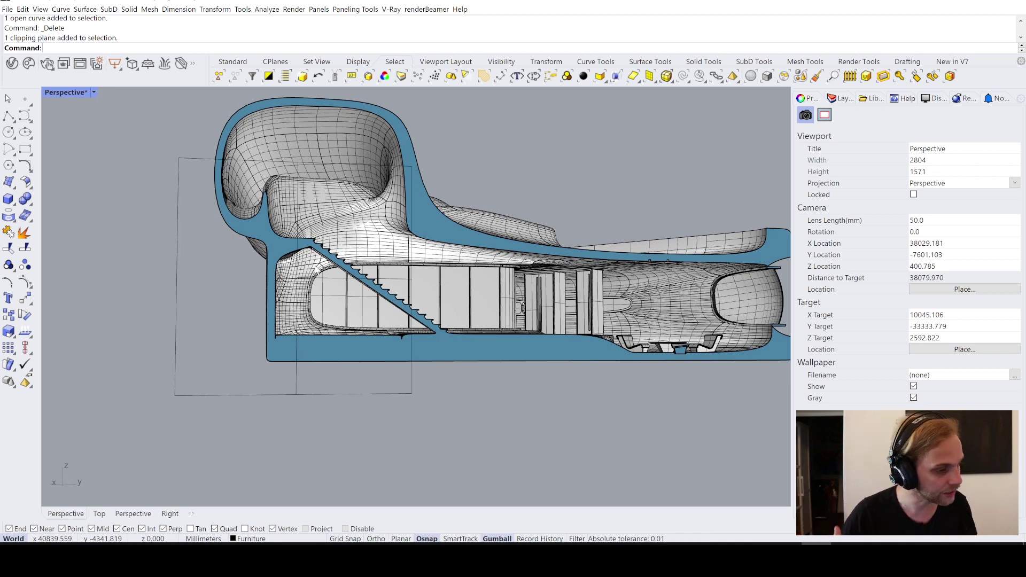
Try to set a 3-point construction plane on the clipping plane, using its two lower corners as origin and X direction
{"action": "right_click_drag", "start_coordinate": [213, 235], "coordinate": [220, 287]}
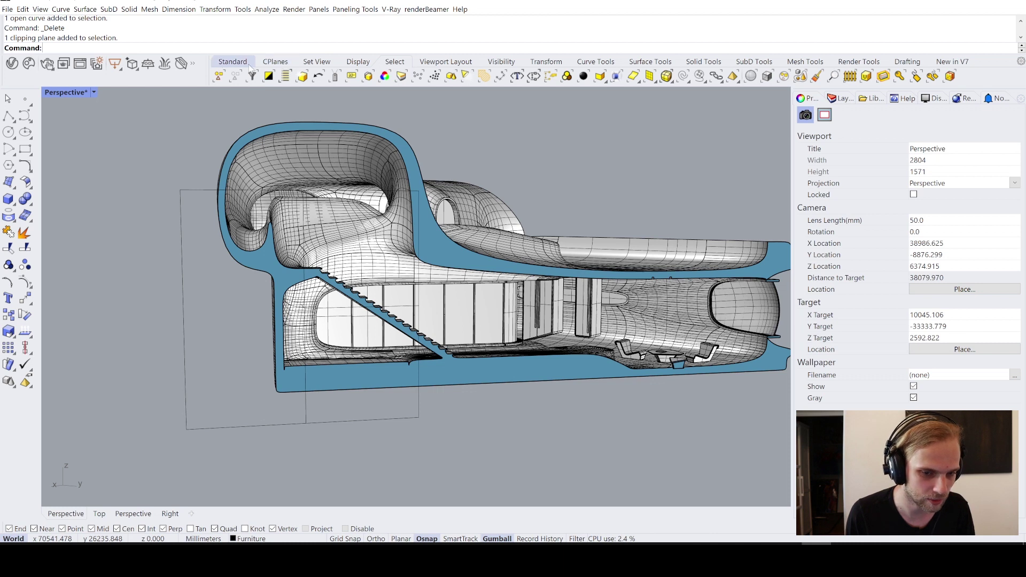
{"action": "left_click", "coordinate": [281, 64]}
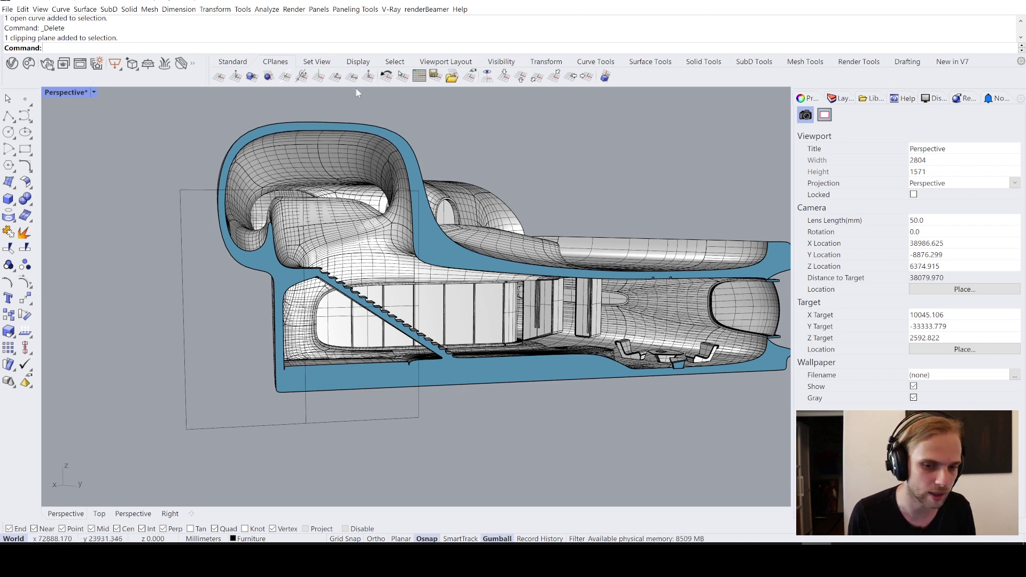
{"action": "left_click", "coordinate": [333, 77]}
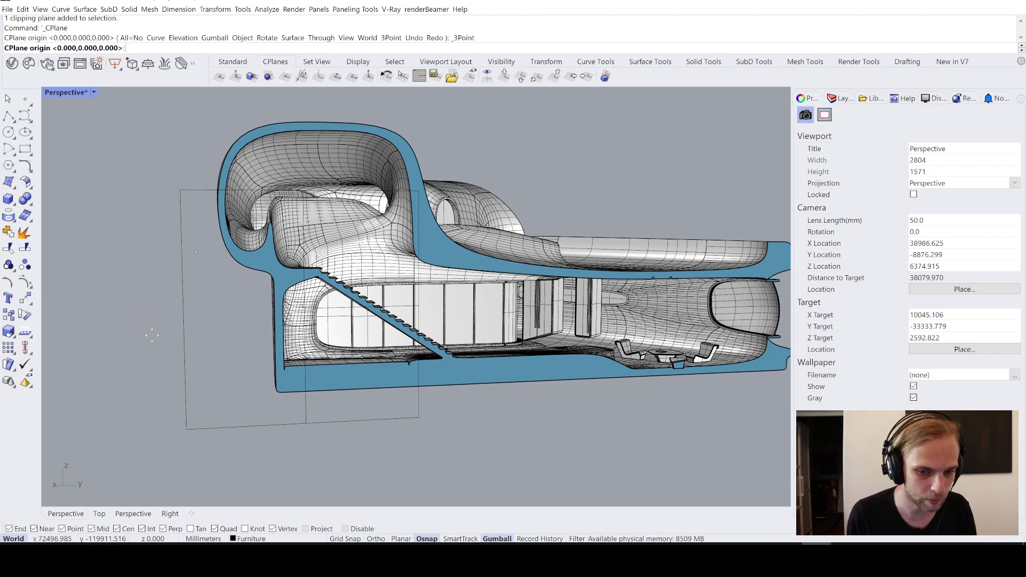
{"action": "left_click", "coordinate": [188, 430]}
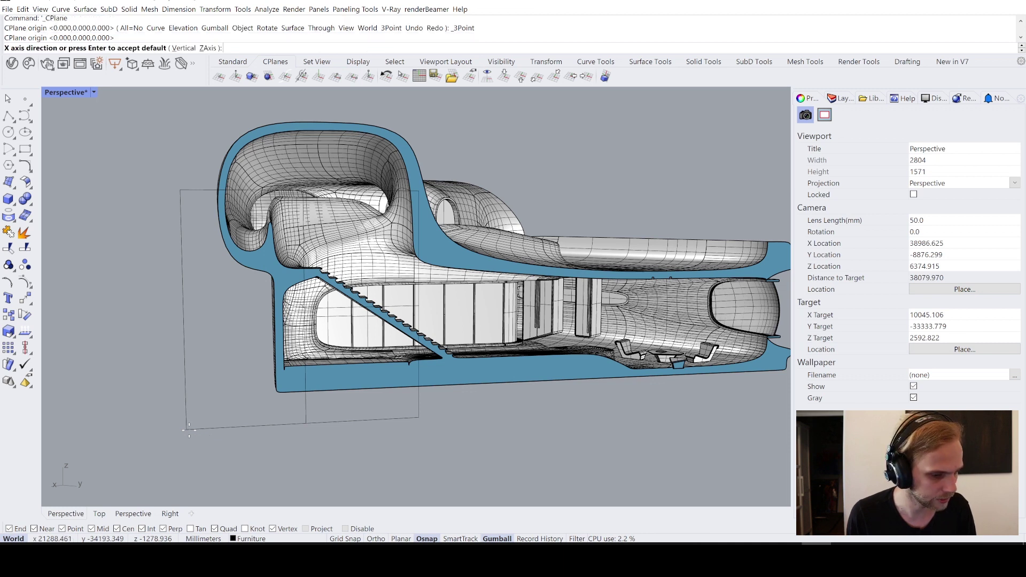
{"action": "left_click", "coordinate": [416, 417]}
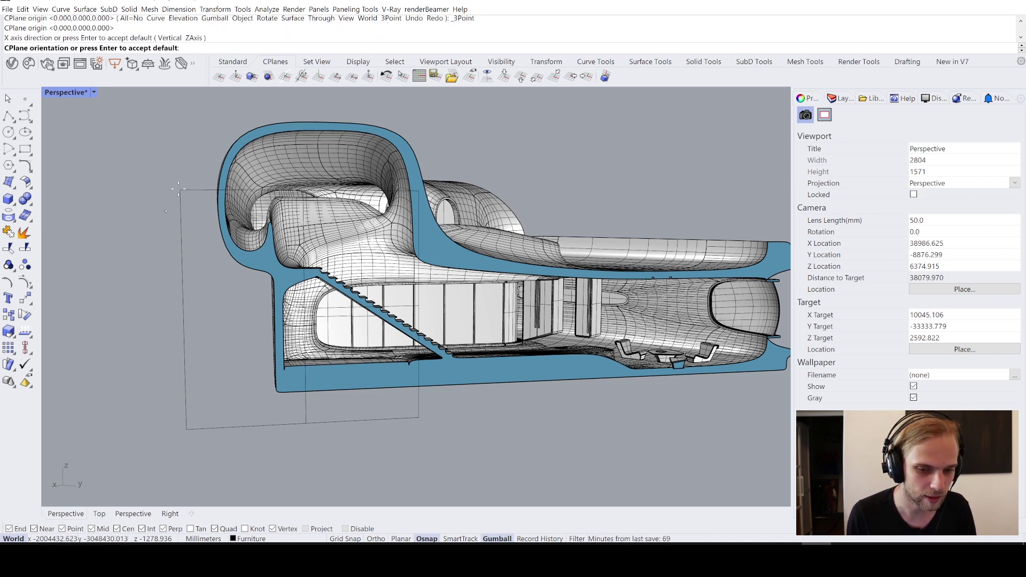
{"action": "right_click_drag", "start_coordinate": [177, 189], "coordinate": [226, 345]}
{"action": "key", "text": "Return"}
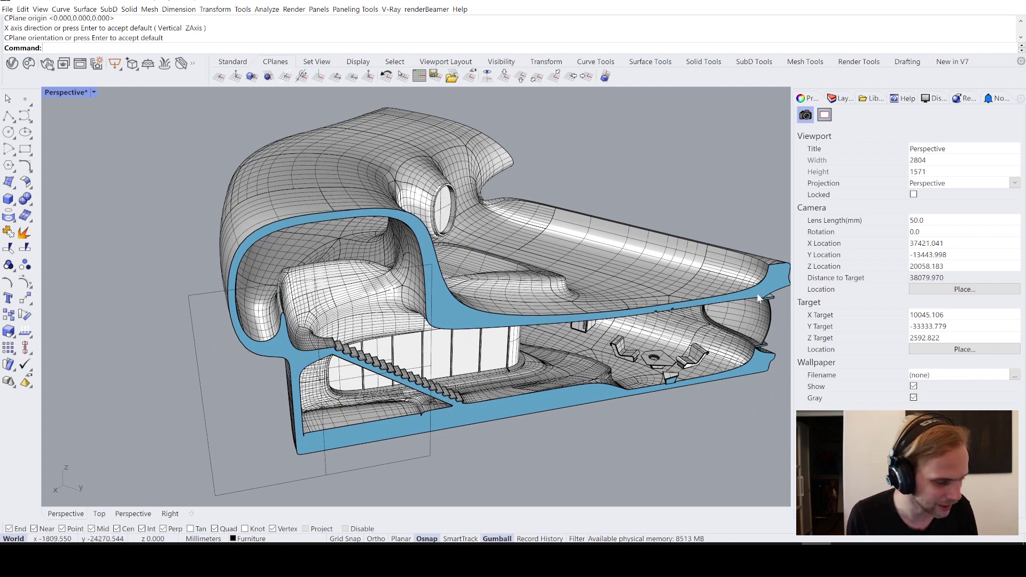
Turn off the clipping plane's cut in the Perspective view so the whole building is shown, and deselect it
{"action": "left_click", "coordinate": [268, 486]}
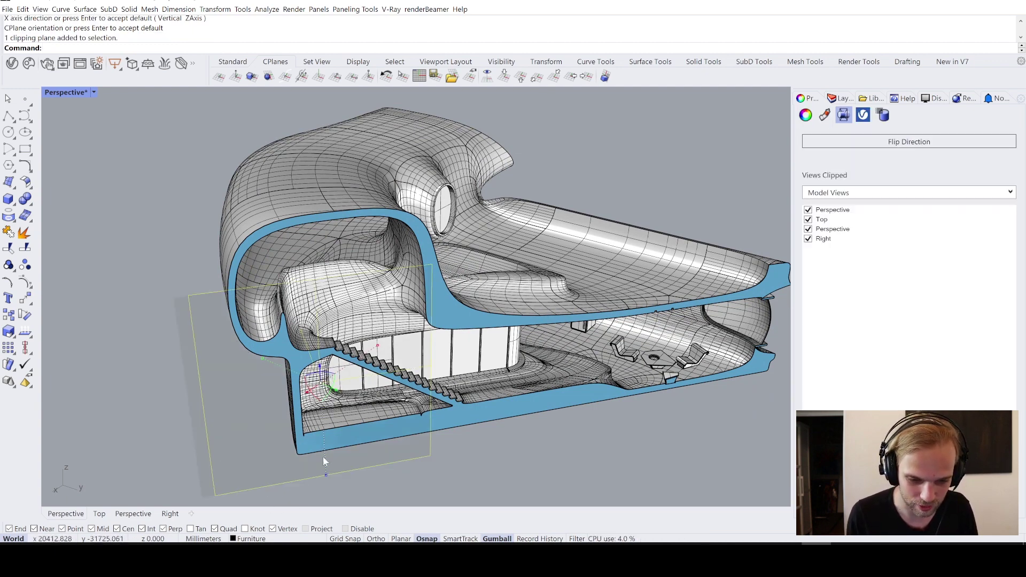
{"action": "left_click", "coordinate": [816, 209]}
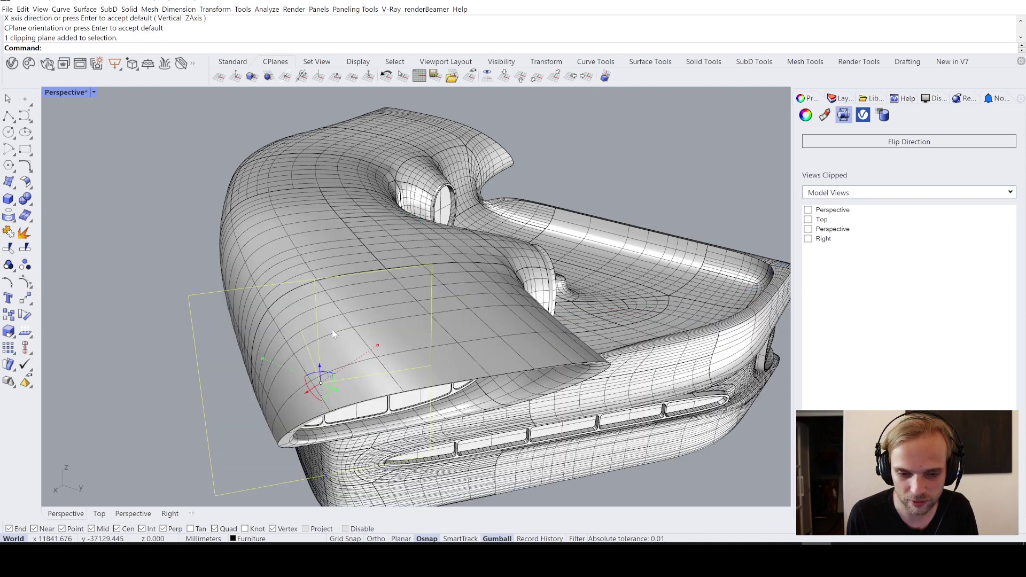
{"action": "right_click_drag", "start_coordinate": [332, 330], "coordinate": [385, 403]}
{"action": "left_click", "coordinate": [553, 481]}
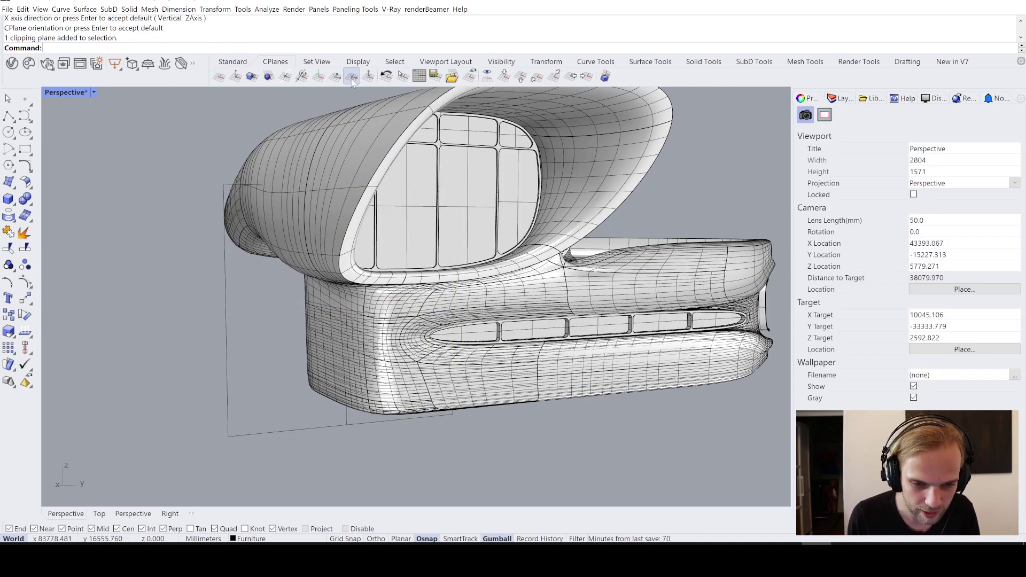
Set a 3-point construction plane on the clipping plane: origin at the outer lower corner, X along the lower edge, orientation toward the upper corner
{"action": "left_click", "coordinate": [335, 77]}
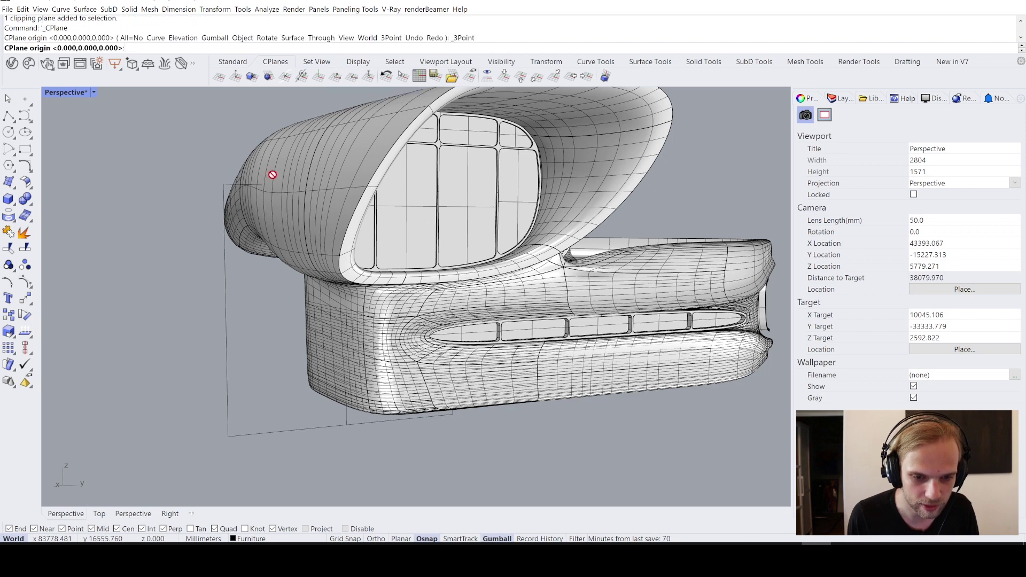
{"action": "left_click", "coordinate": [226, 437]}
{"action": "scroll", "coordinate": [414, 406], "scroll_direction": "up", "scroll_amount": 3}
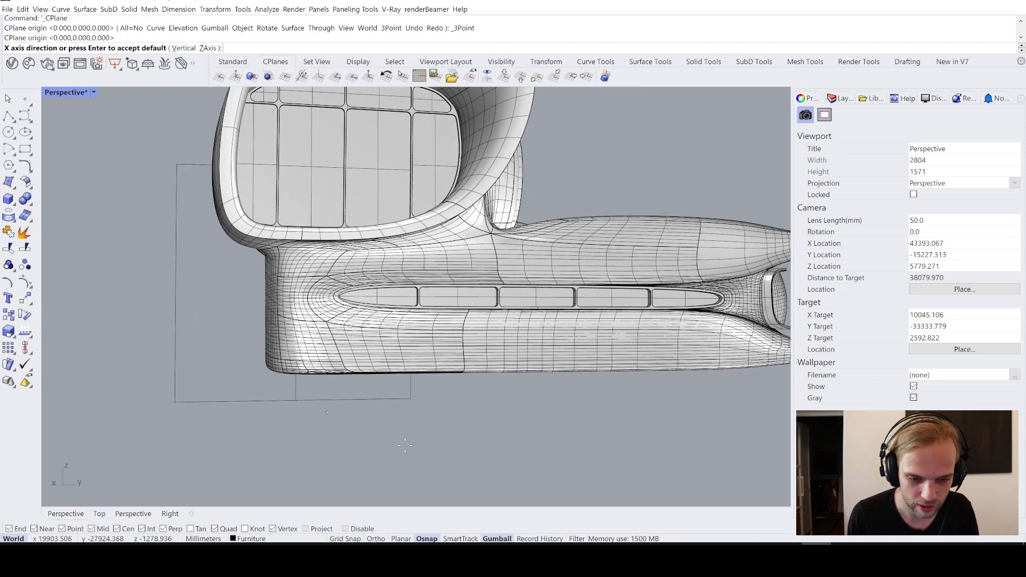
{"action": "left_click", "coordinate": [415, 407]}
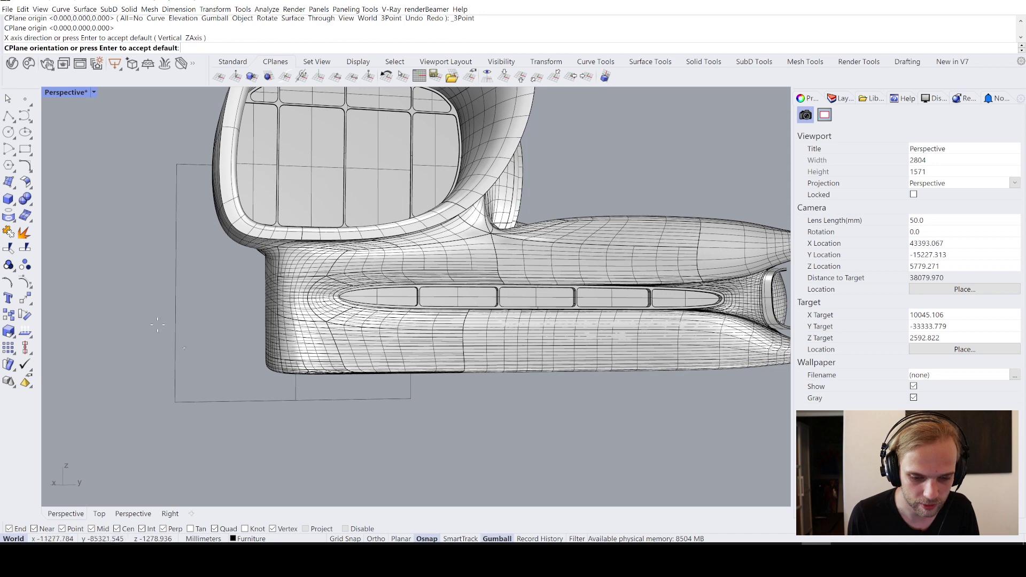
{"action": "left_click", "coordinate": [178, 162]}
{"action": "scroll", "coordinate": [161, 411], "scroll_direction": "up", "scroll_amount": 5}
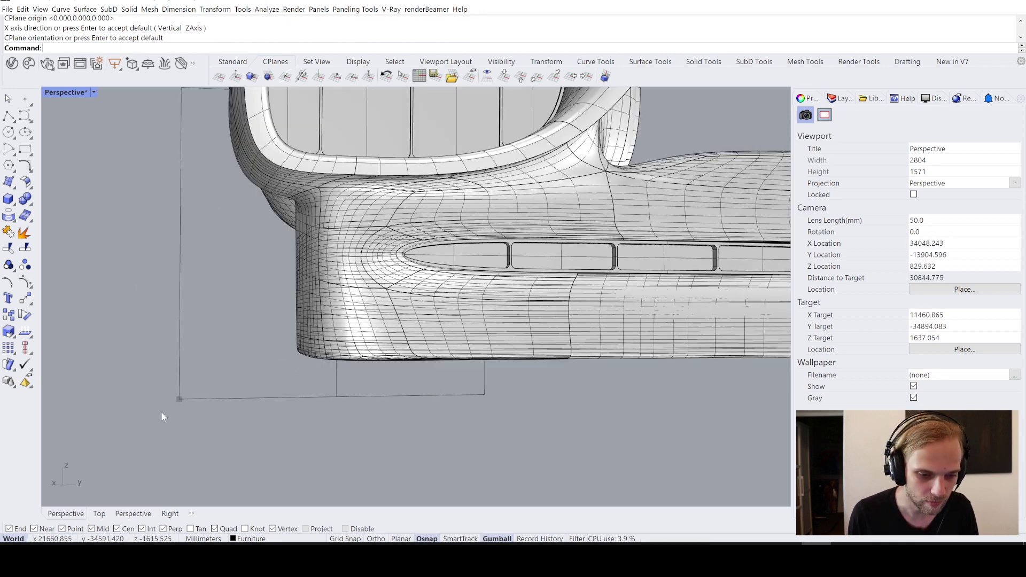
{"action": "scroll", "coordinate": [165, 413], "scroll_direction": "up", "scroll_amount": 3}
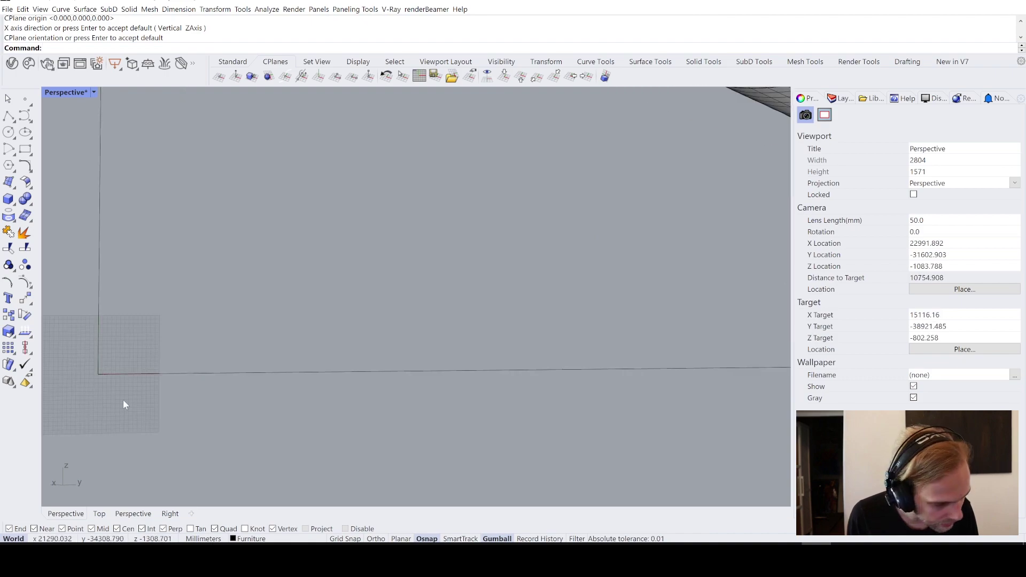
{"action": "scroll", "coordinate": [113, 367], "scroll_direction": "down", "scroll_amount": 5}
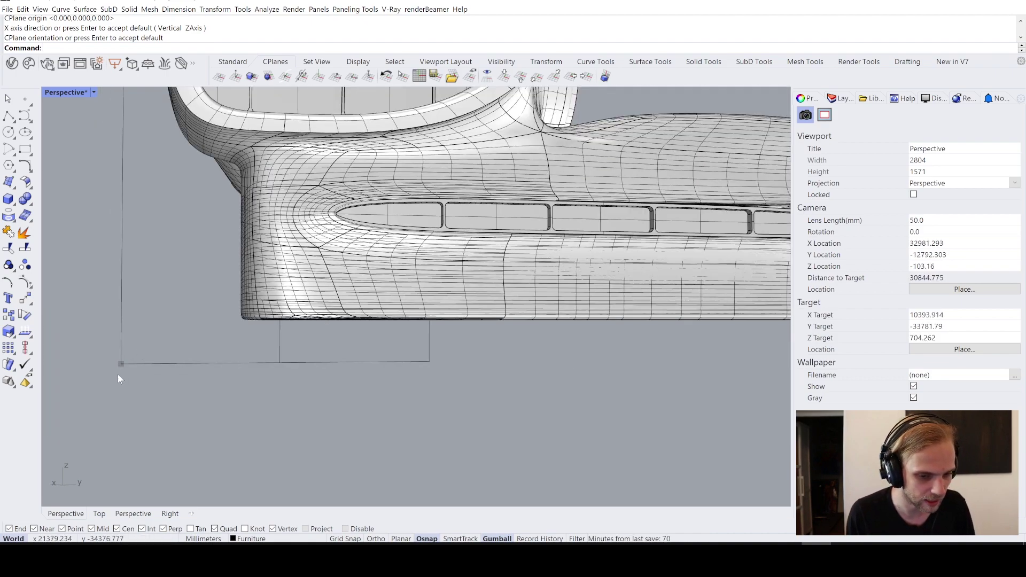
Turn the clipping plane's cut back on for the first Perspective view in its clipped views, and deselect it
{"action": "right_click_drag", "start_coordinate": [117, 374], "coordinate": [141, 366]}
{"action": "scroll", "coordinate": [141, 366], "scroll_direction": "down", "scroll_amount": 2}
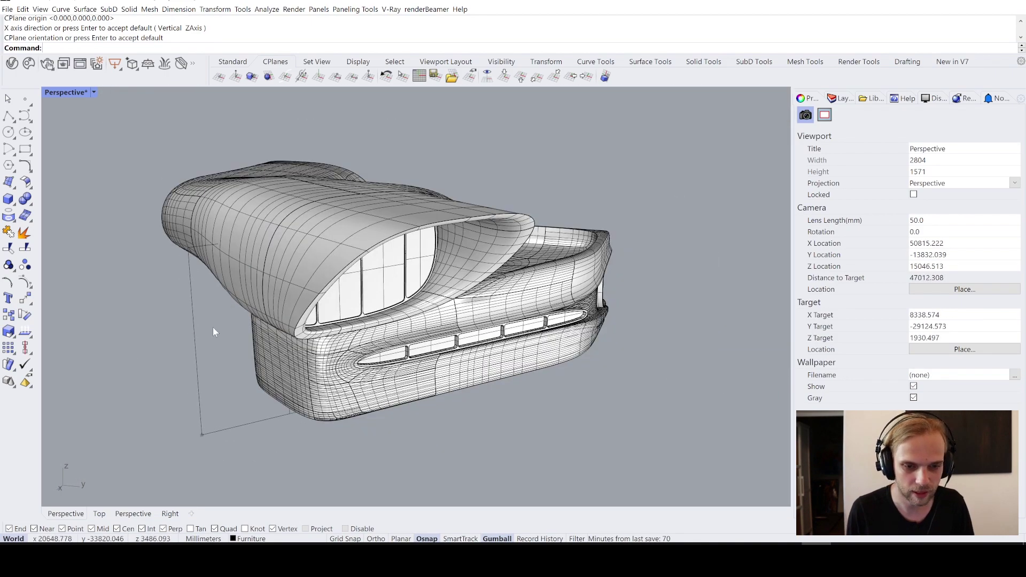
{"action": "scroll", "coordinate": [212, 332], "scroll_direction": "down", "scroll_amount": 2}
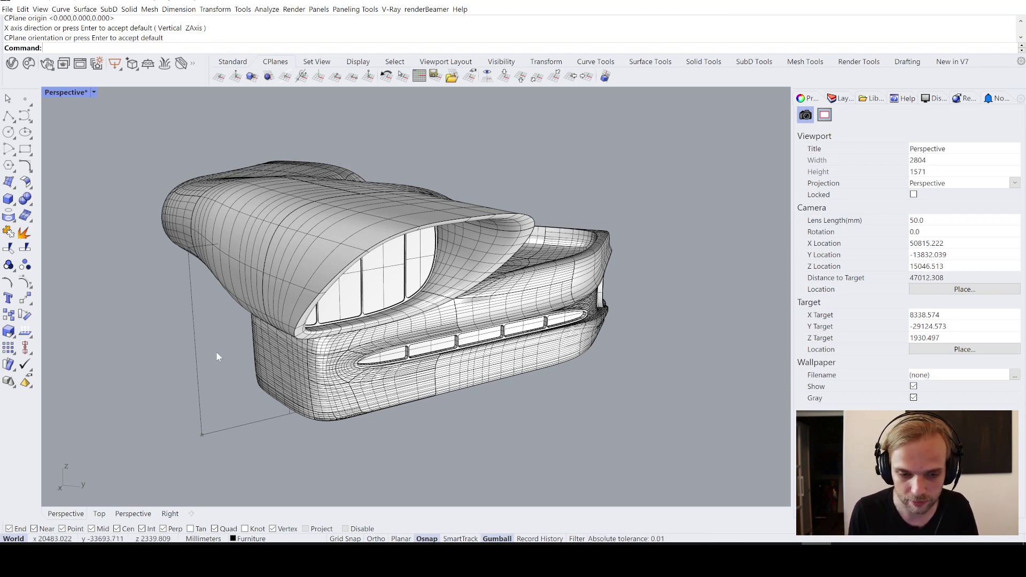
{"action": "left_click", "coordinate": [197, 340]}
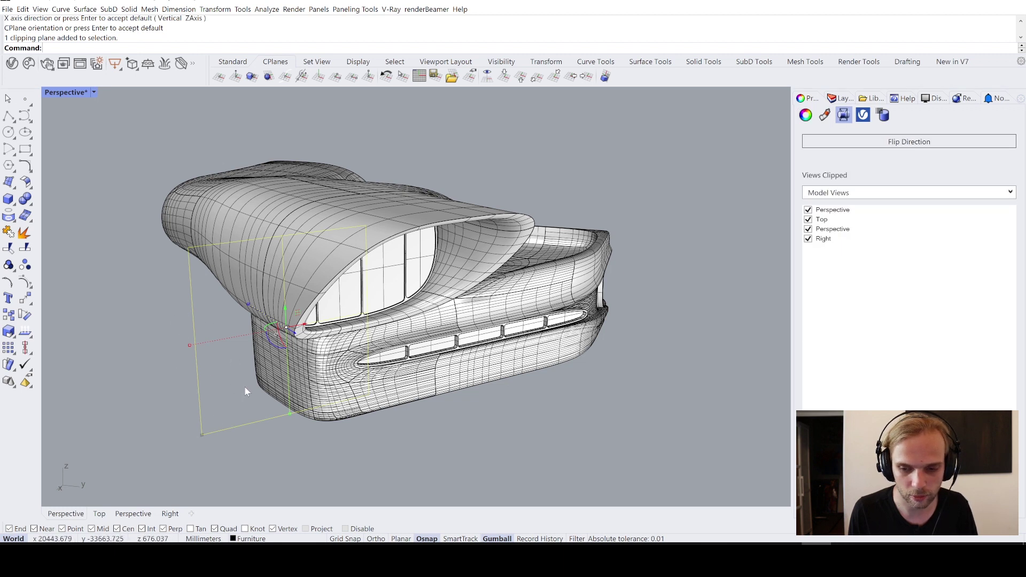
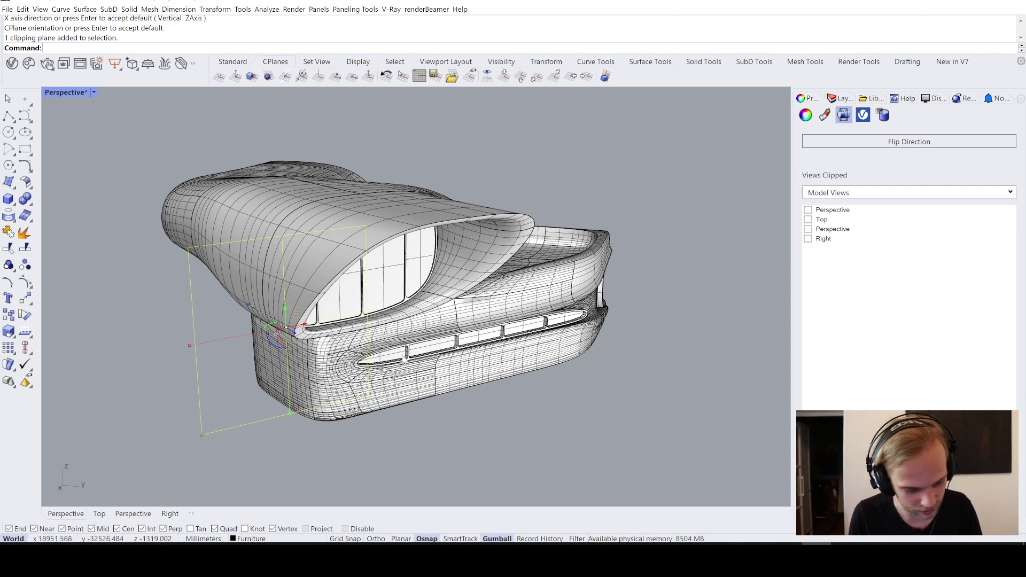
{"action": "left_click", "coordinate": [809, 210]}
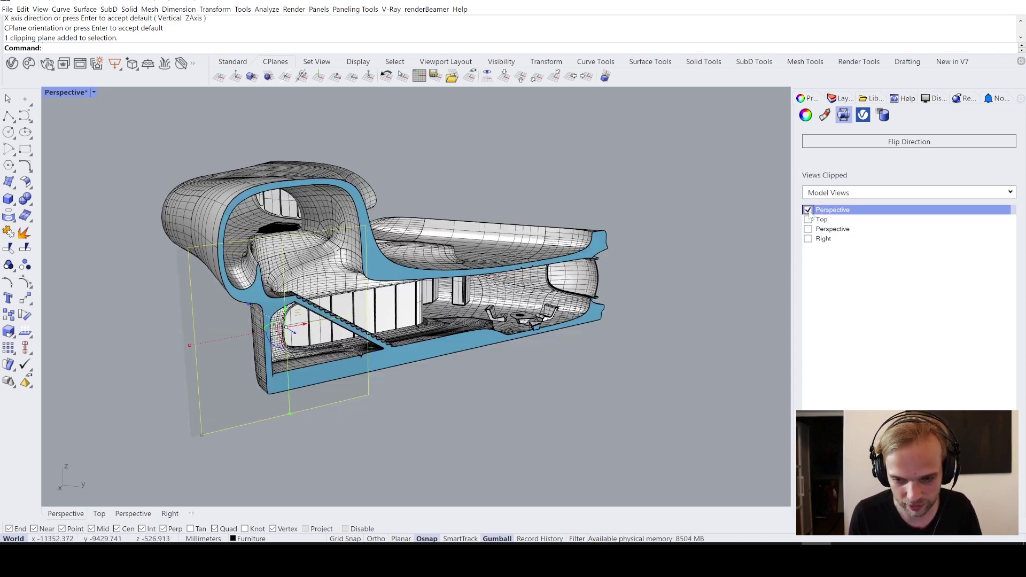
{"action": "left_click", "coordinate": [566, 423]}
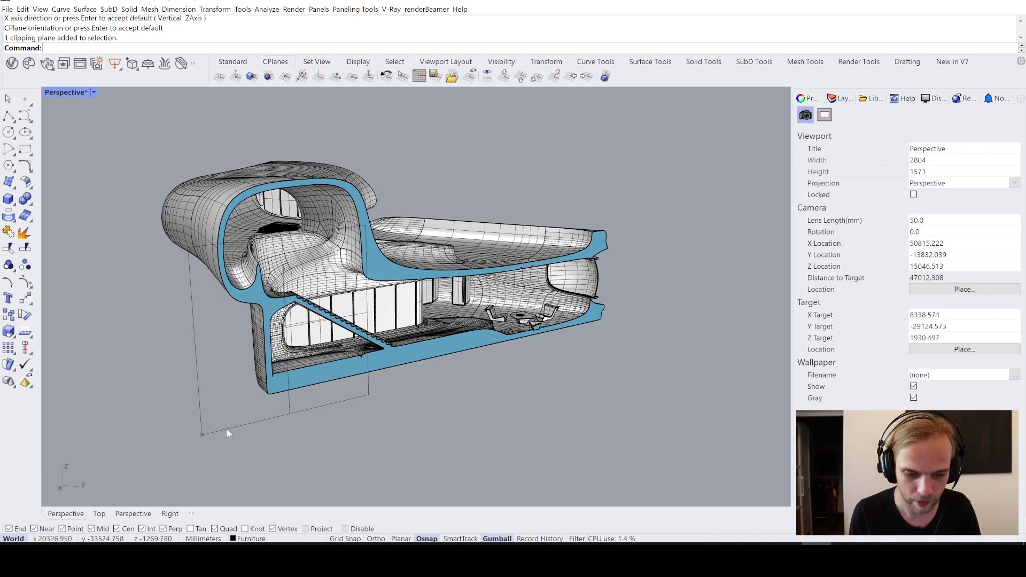
Switch the Perspective viewport to the plan view of the construction plane and centre the section cut in it
{"action": "right_click_drag", "start_coordinate": [197, 402], "coordinate": [367, 134]}
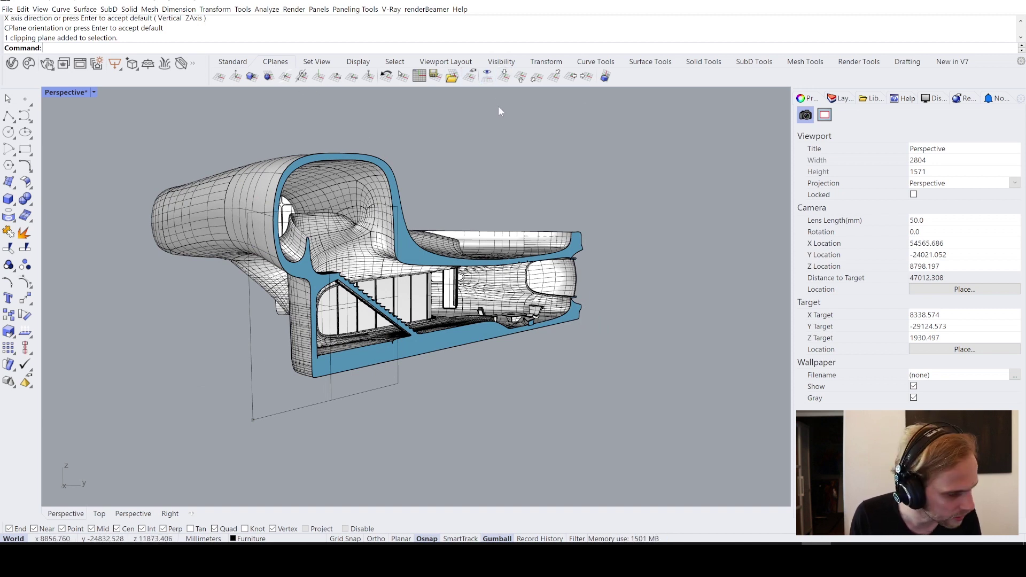
{"action": "left_click", "coordinate": [316, 61]}
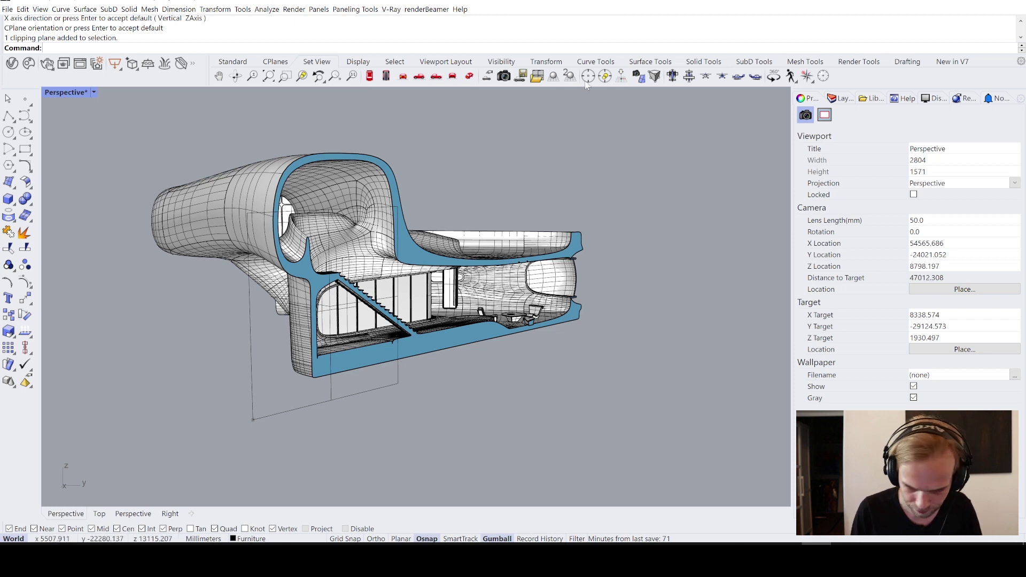
{"action": "left_click", "coordinate": [622, 78]}
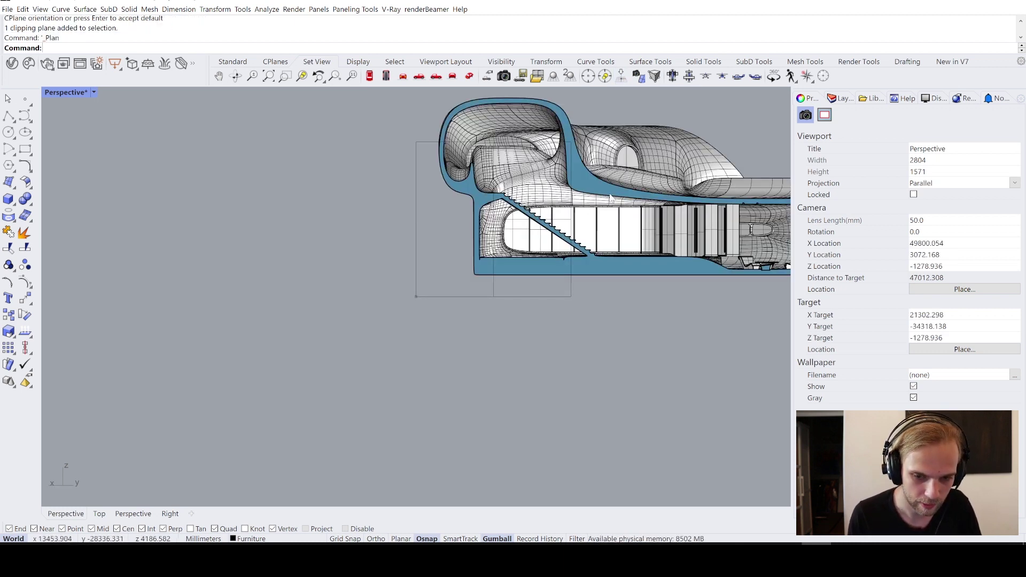
{"action": "right_click_drag", "start_coordinate": [656, 149], "coordinate": [424, 216]}
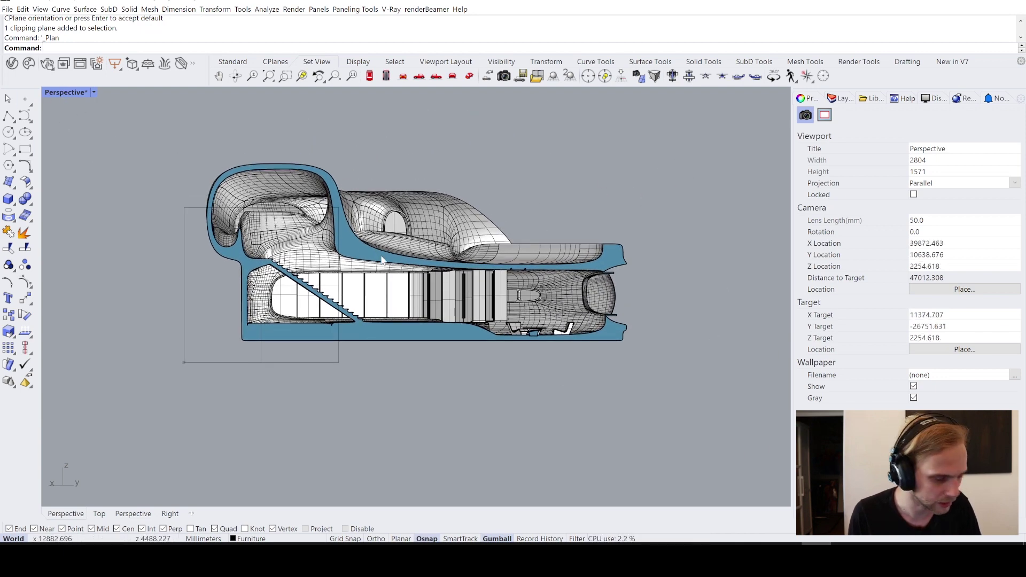
{"action": "mouse_move", "coordinate": [383, 261]}
{"action": "right_mouse_down"}
{"action": "mouse_move", "coordinate": [396, 223]}
{"action": "mouse_move", "coordinate": [399, 252]}
{"action": "right_mouse_up"}
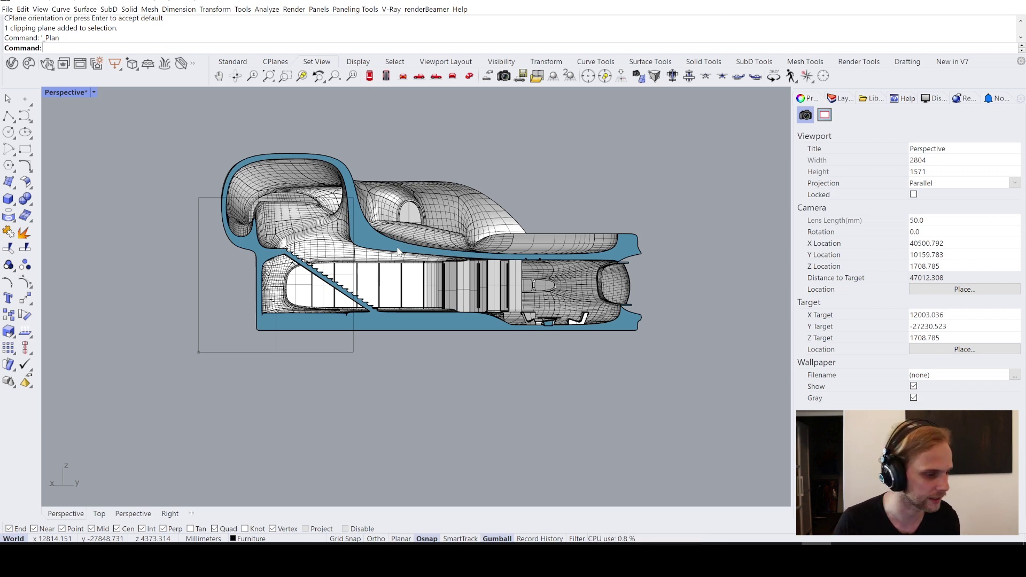
{"action": "right_click_drag", "start_coordinate": [404, 236], "coordinate": [418, 248]}
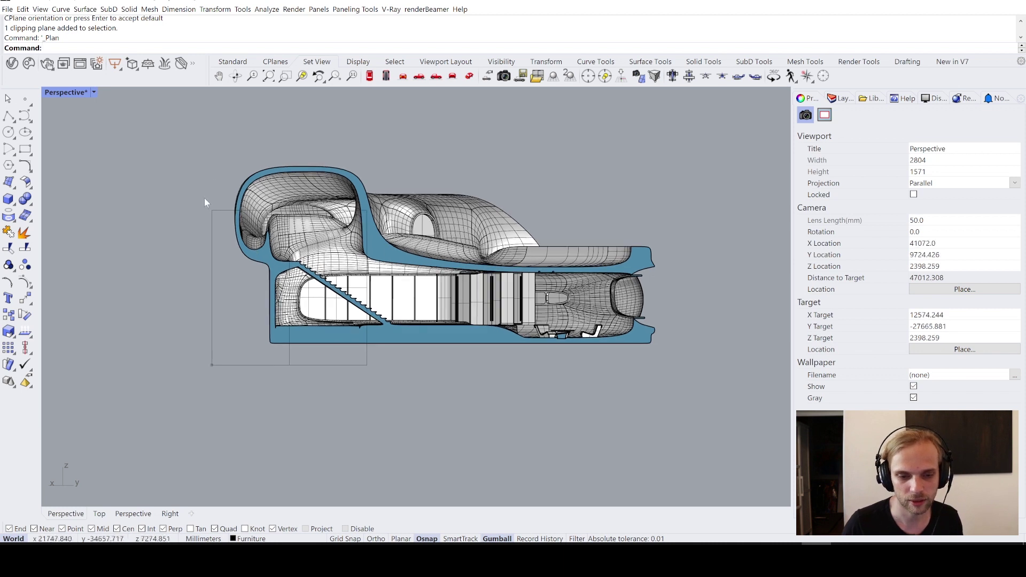
{"action": "left_click", "coordinate": [213, 292]}
{"action": "left_click", "coordinate": [151, 244]}
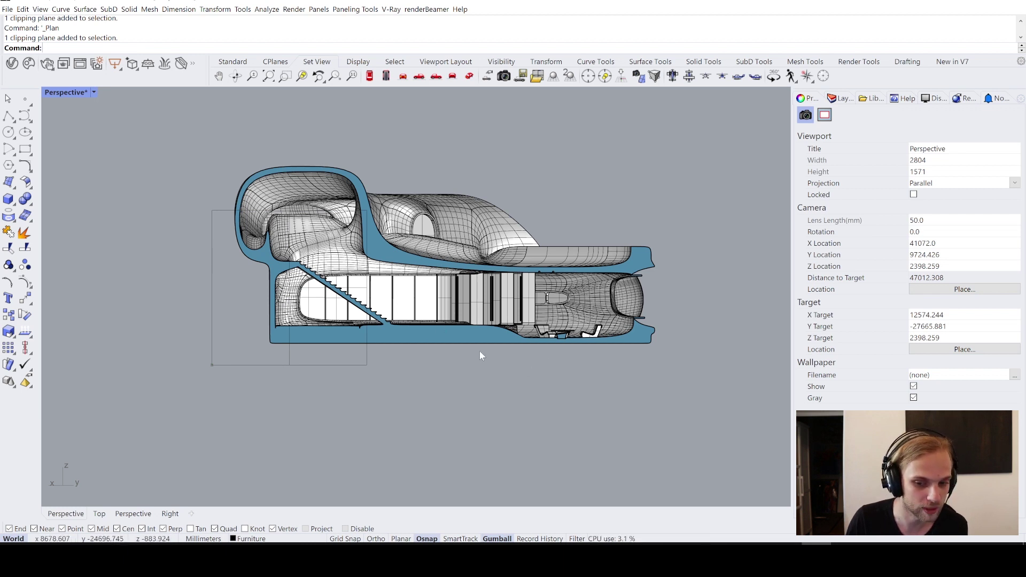
{"action": "left_click", "coordinate": [476, 230]}
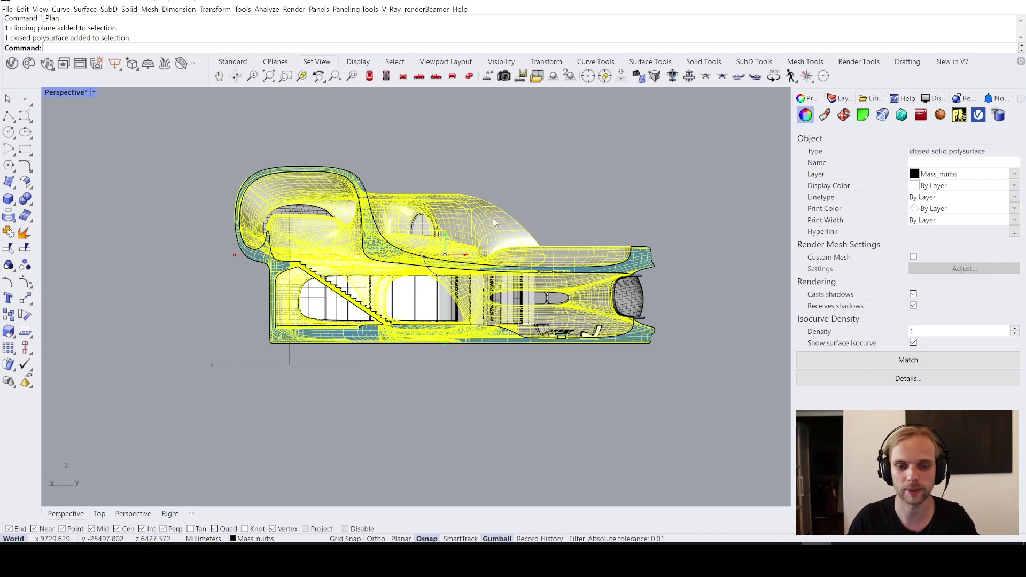
{"action": "left_click", "coordinate": [414, 111]}
{"action": "left_click", "coordinate": [251, 176]}
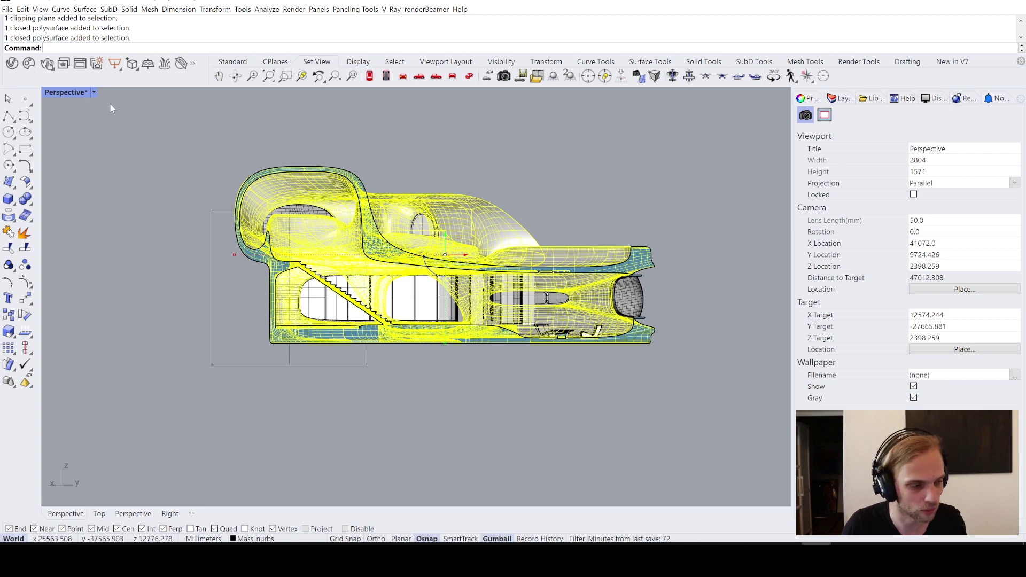
Maximize the Top viewport and set its display mode to Shaded
{"action": "double_click", "coordinate": [78, 94]}
{"action": "double_click", "coordinate": [52, 96]}
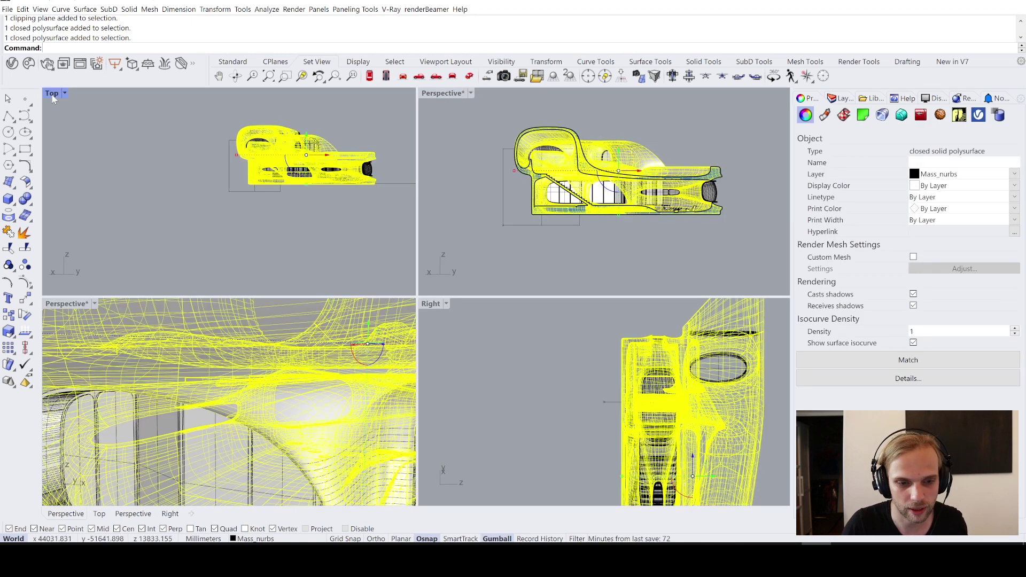
{"action": "scroll", "coordinate": [263, 185], "scroll_direction": "down", "scroll_amount": 4}
{"action": "key", "text": "Escape"}
{"action": "scroll", "coordinate": [454, 227], "scroll_direction": "up", "scroll_amount": 4}
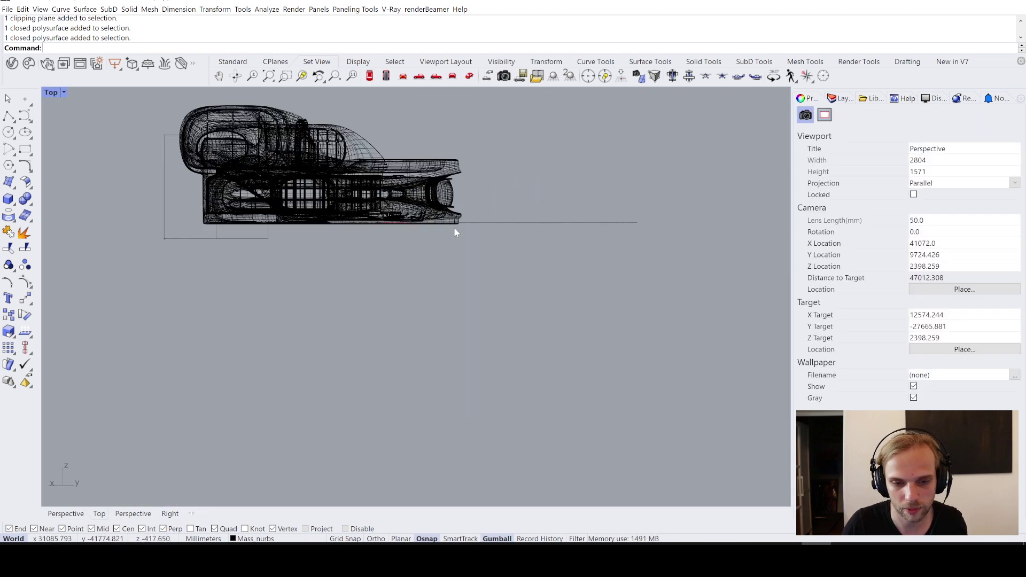
{"action": "scroll", "coordinate": [260, 155], "scroll_direction": "up", "scroll_amount": 3}
{"action": "right_click_drag", "start_coordinate": [260, 158], "coordinate": [349, 248]}
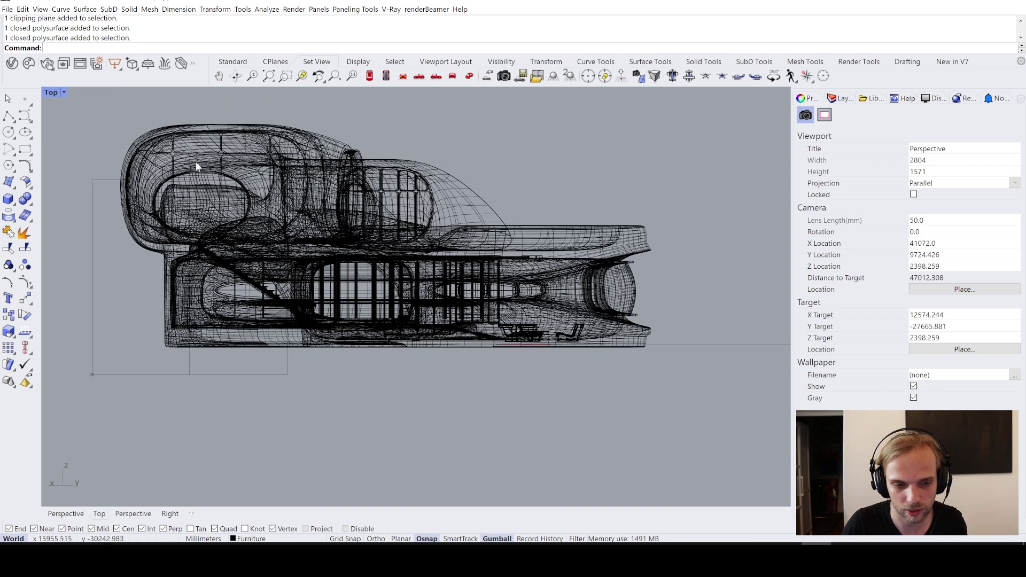
{"action": "left_click", "coordinate": [52, 92]}
{"action": "left_click", "coordinate": [68, 138]}
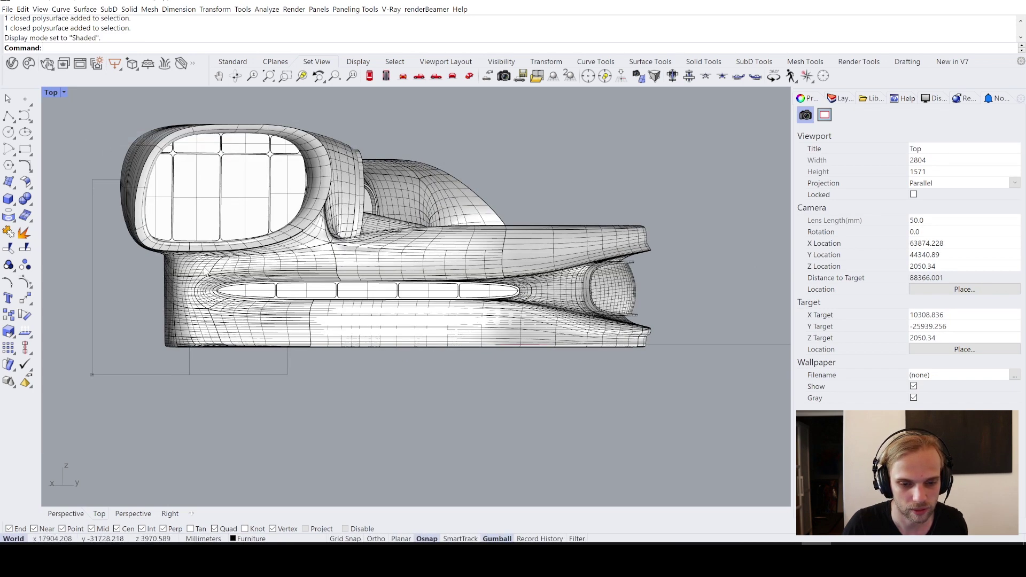
{"action": "right_click_drag", "start_coordinate": [239, 172], "coordinate": [322, 194]}
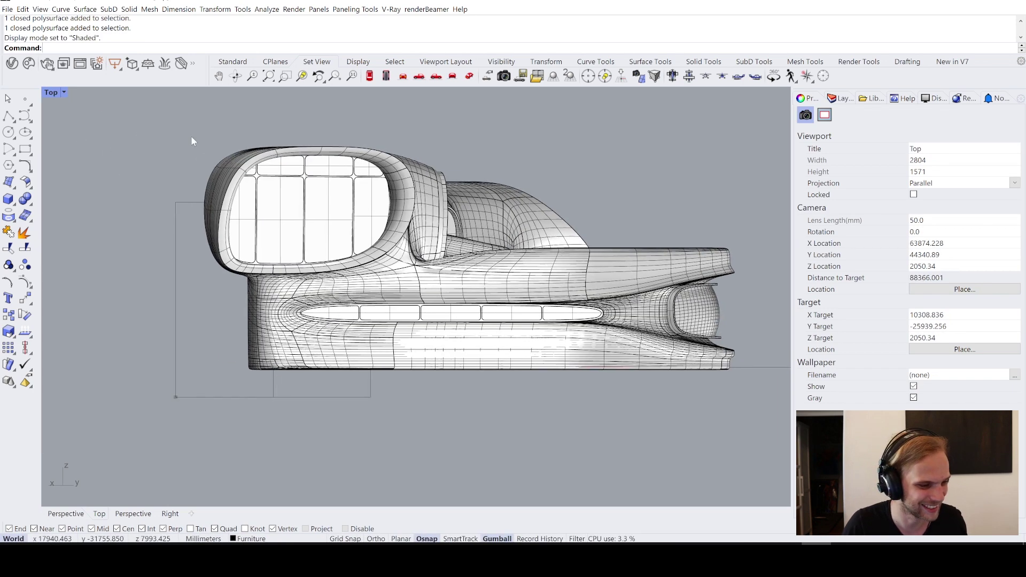
Maximize the unclipped Perspective viewport with the whole building seen from above and select the Mass_nurbs solid
{"action": "double_click", "coordinate": [50, 95]}
{"action": "scroll", "coordinate": [194, 401], "scroll_direction": "down", "scroll_amount": 12}
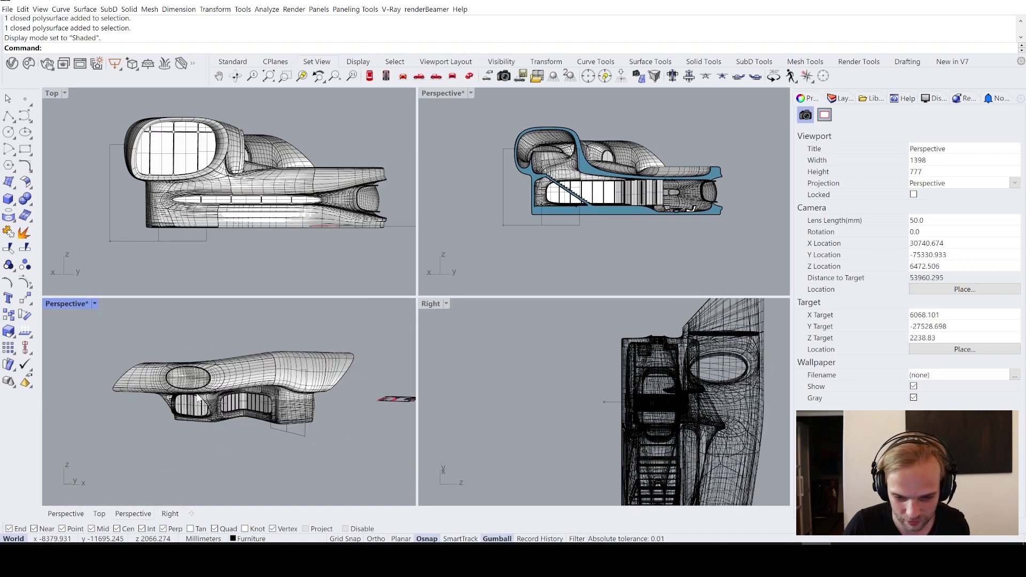
{"action": "mouse_move", "coordinate": [262, 376]}
{"action": "right_mouse_down"}
{"action": "mouse_move", "coordinate": [263, 343]}
{"action": "mouse_move", "coordinate": [273, 363]}
{"action": "right_mouse_up"}
{"action": "scroll", "coordinate": [275, 363], "scroll_direction": "down", "scroll_amount": 3}
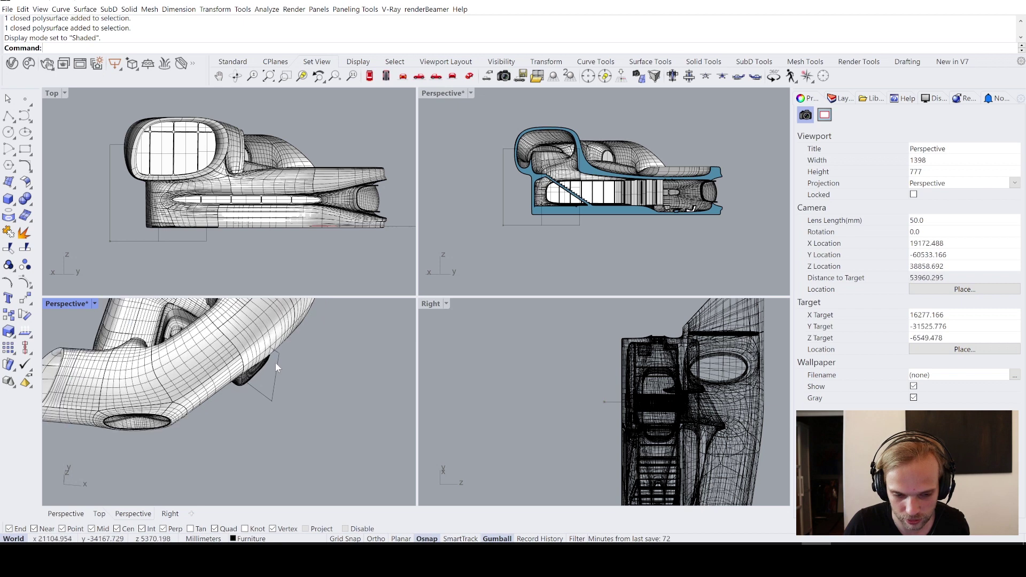
{"action": "left_click", "coordinate": [206, 375]}
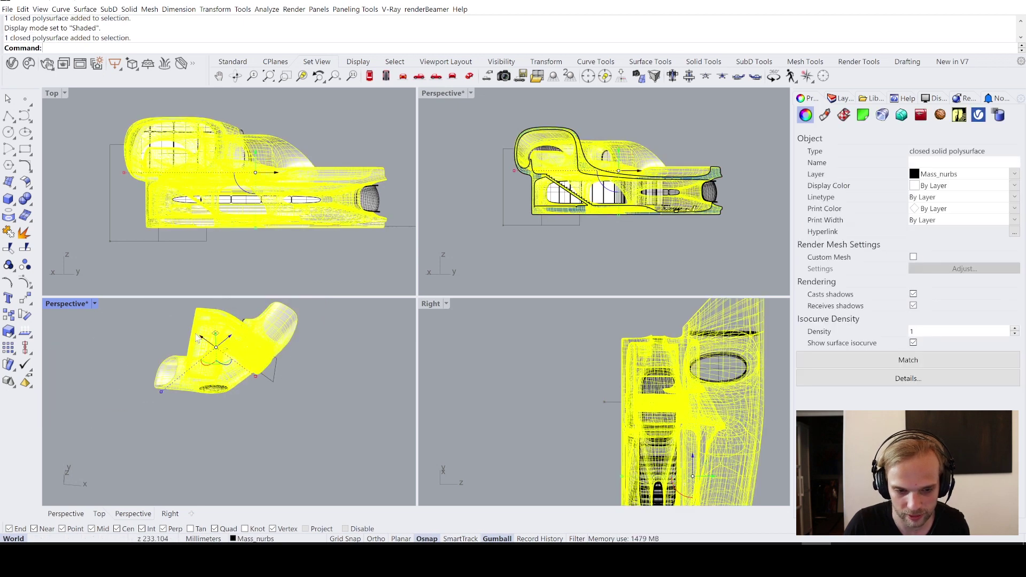
{"action": "double_click", "coordinate": [69, 302]}
{"action": "right_click_drag", "start_coordinate": [175, 323], "coordinate": [357, 262]}
{"action": "left_click", "coordinate": [213, 256]}
{"action": "scroll", "coordinate": [302, 255], "scroll_direction": "up", "scroll_amount": 3}
{"action": "left_click", "coordinate": [322, 217]}
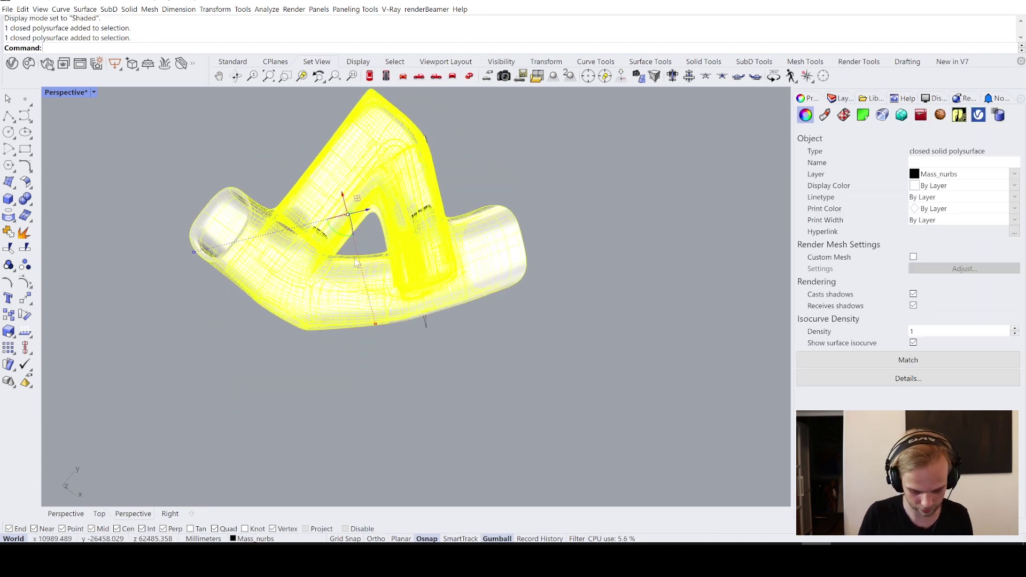
Try contouring the building mass at 100 mm spacing, with the base point at the clipping plane's end, and delete the resulting curves
{"action": "type", "text": "Controur"}
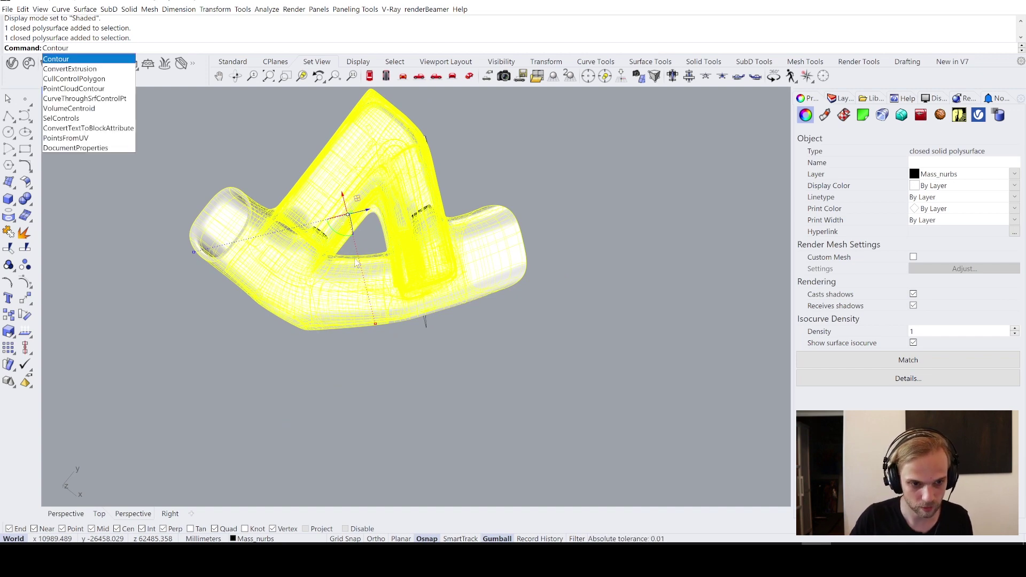
{"action": "key", "text": "Return"}
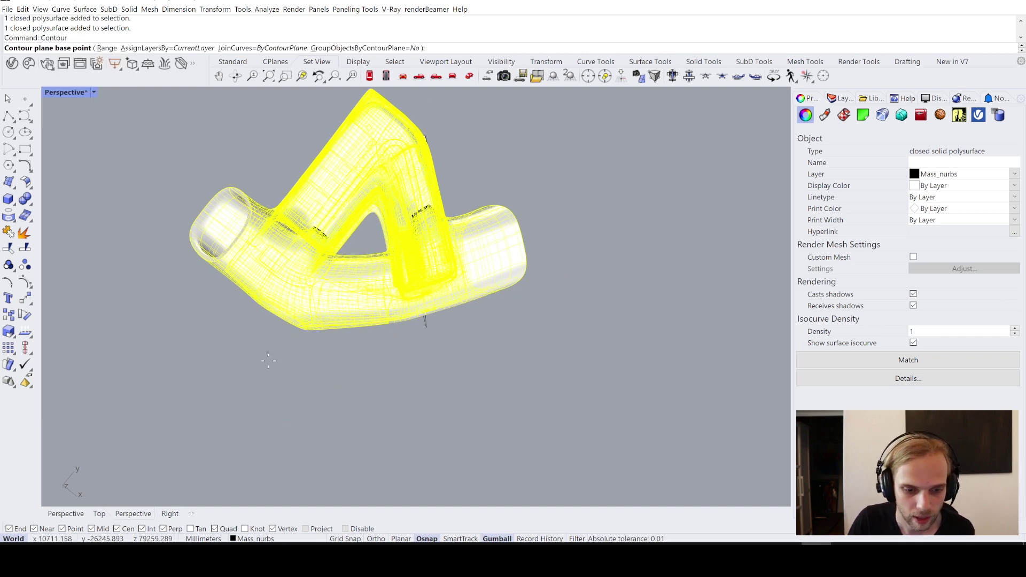
{"action": "right_click_drag", "start_coordinate": [395, 319], "coordinate": [394, 294]}
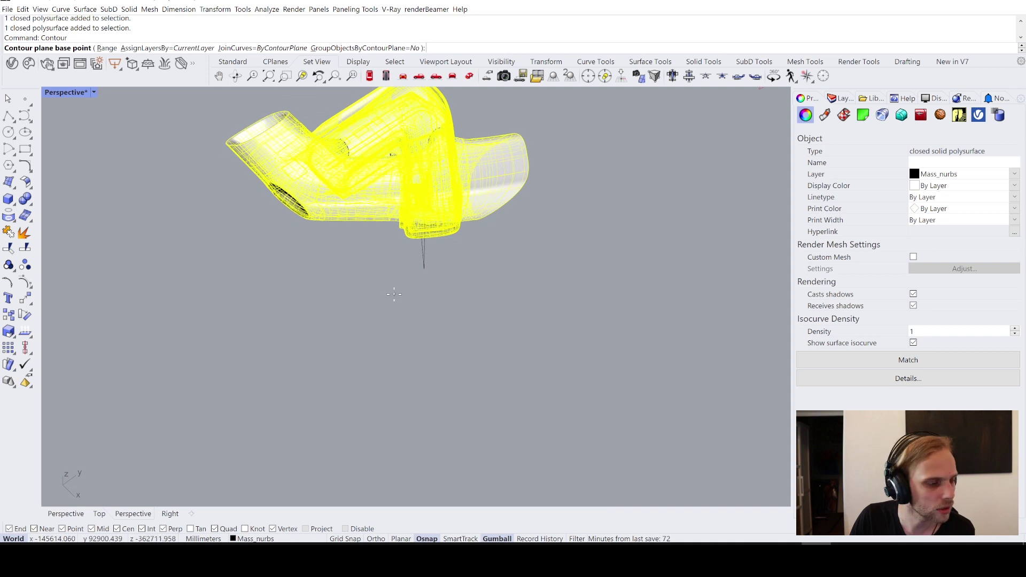
{"action": "left_click", "coordinate": [424, 268]}
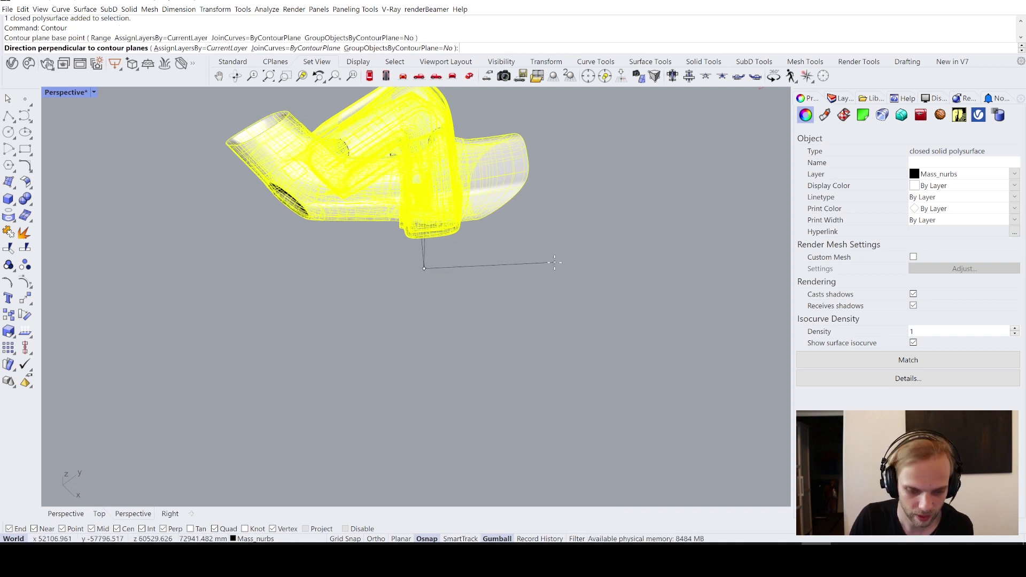
{"action": "right_click_drag", "start_coordinate": [540, 249], "coordinate": [541, 289]}
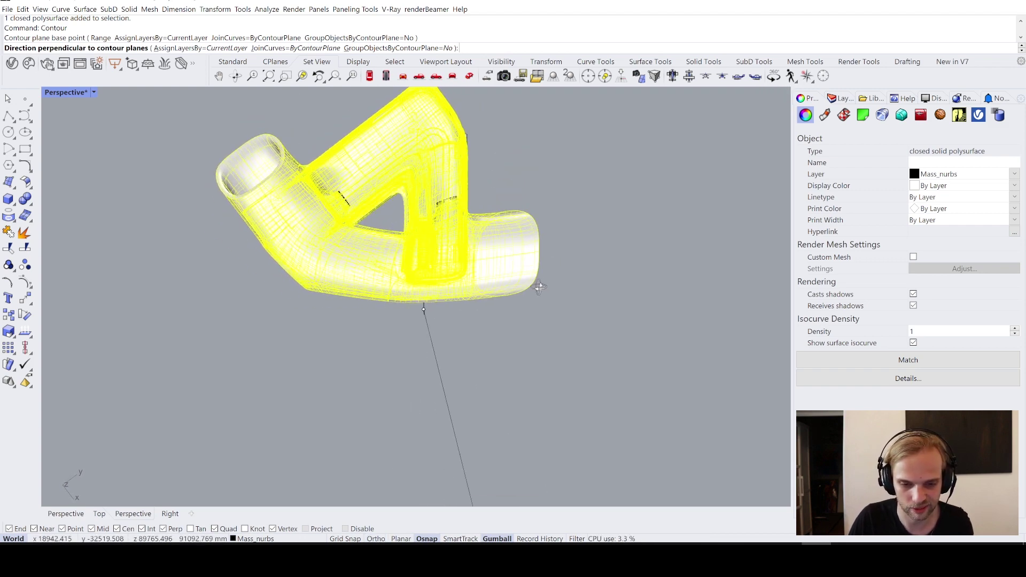
{"action": "left_click", "coordinate": [579, 302]}
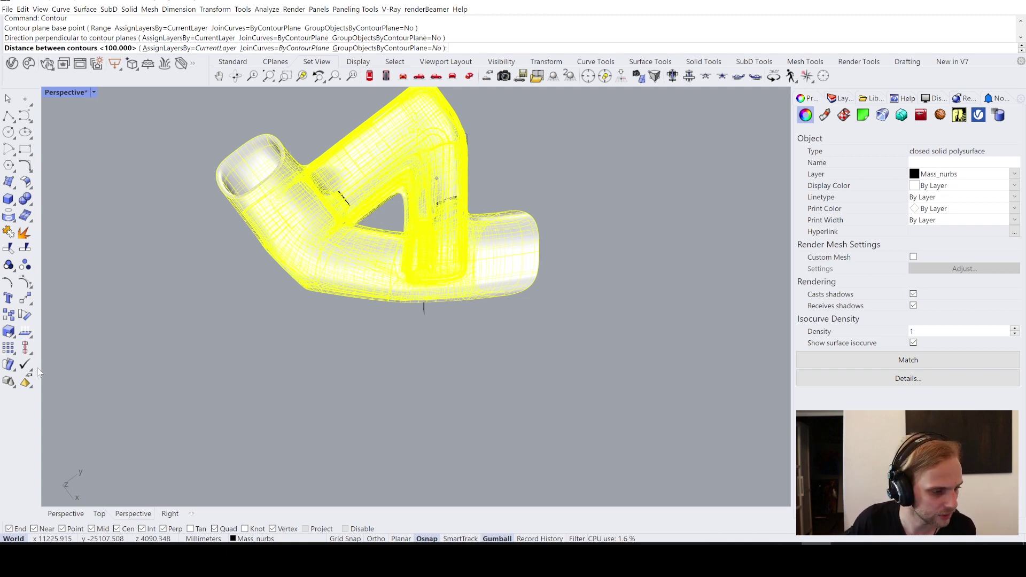
{"action": "key", "text": "Return"}
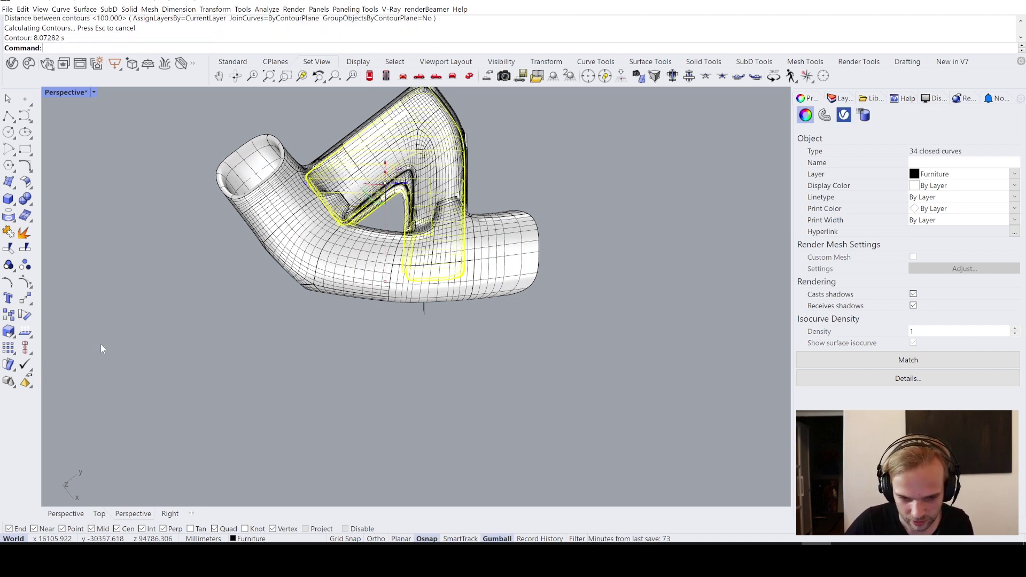
{"action": "key", "text": "Delete"}
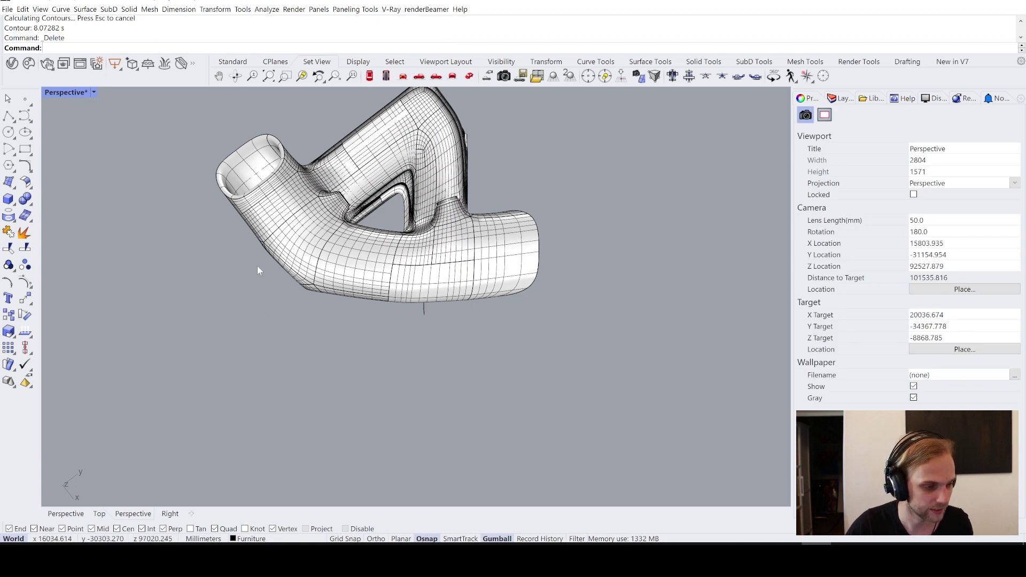
Contour the building mass again at 100 mm spacing in the world Top view, picking a diagonal direction along the angled wing
{"action": "left_click", "coordinate": [316, 261]}
{"action": "type", "text": "C"}
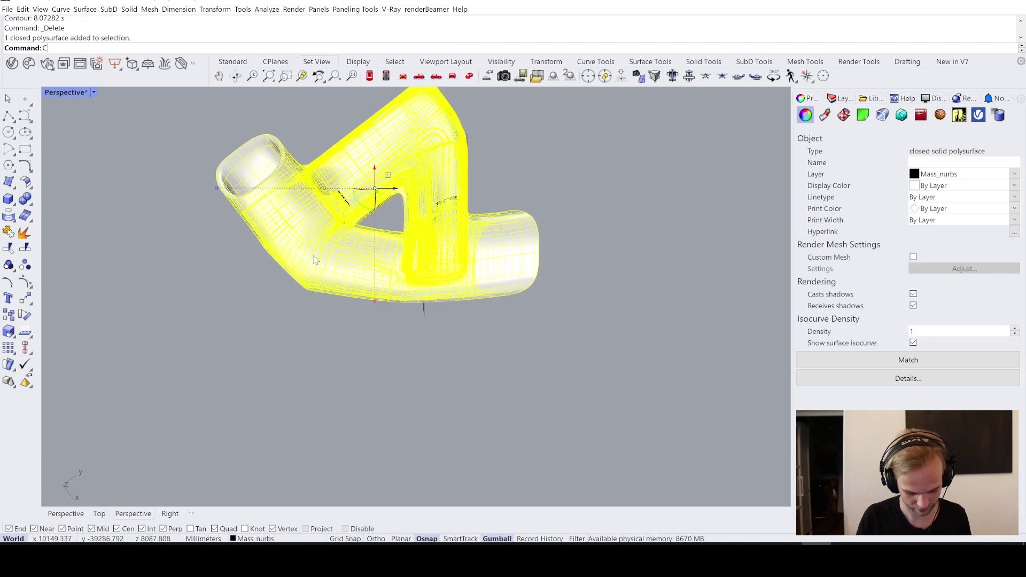
{"action": "type", "text": "ontour"}
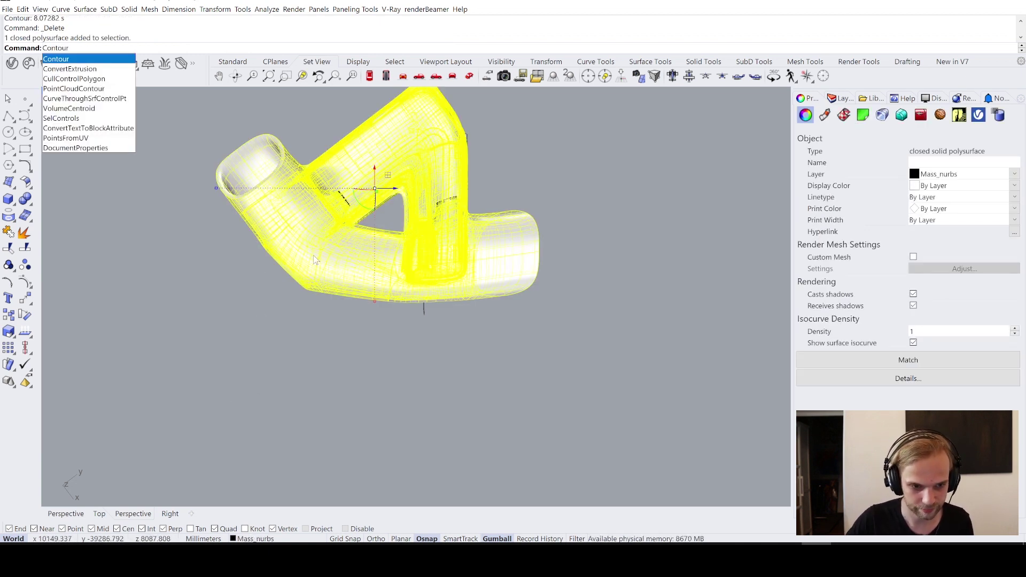
{"action": "key", "text": "Return"}
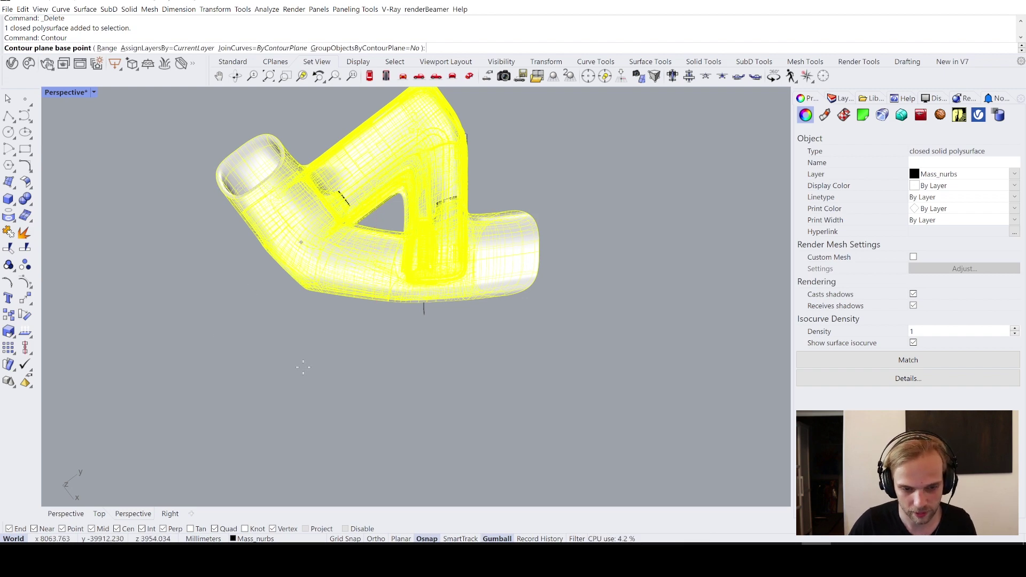
{"action": "right_click_drag", "start_coordinate": [303, 367], "coordinate": [268, 323]}
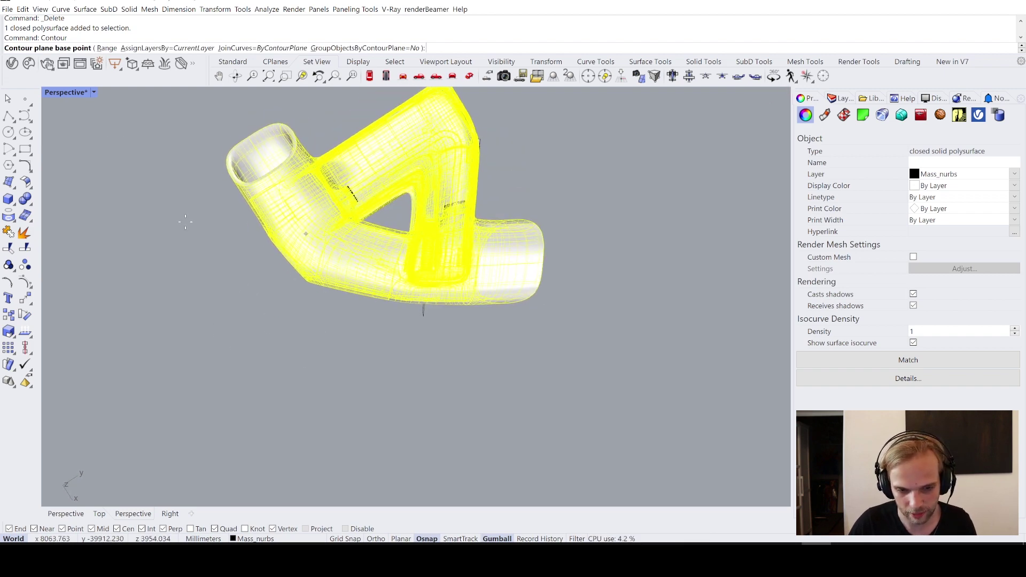
{"action": "left_click", "coordinate": [63, 95]}
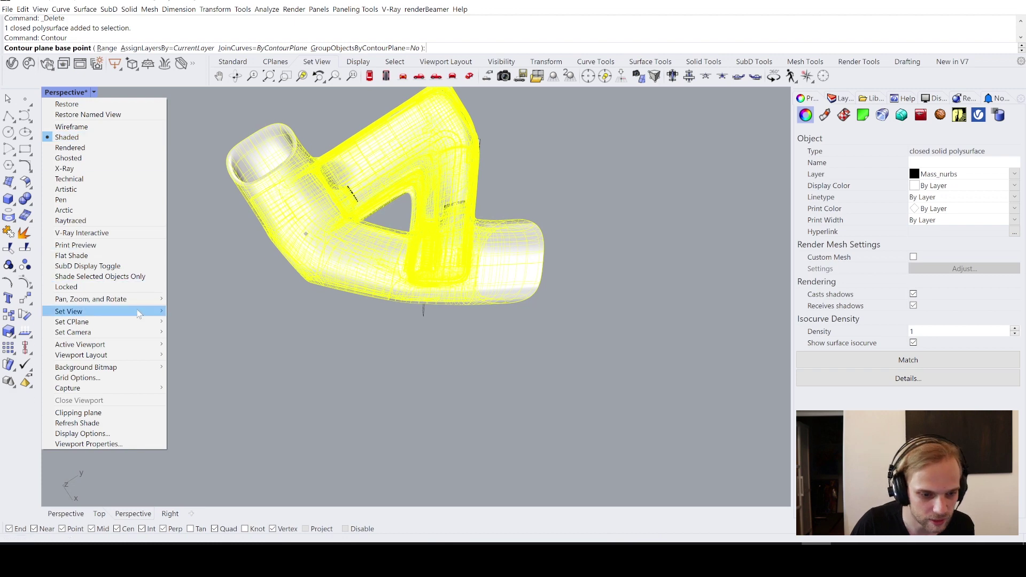
{"action": "mouse_move", "coordinate": [138, 313]}
{"action": "left_click", "coordinate": [186, 324]}
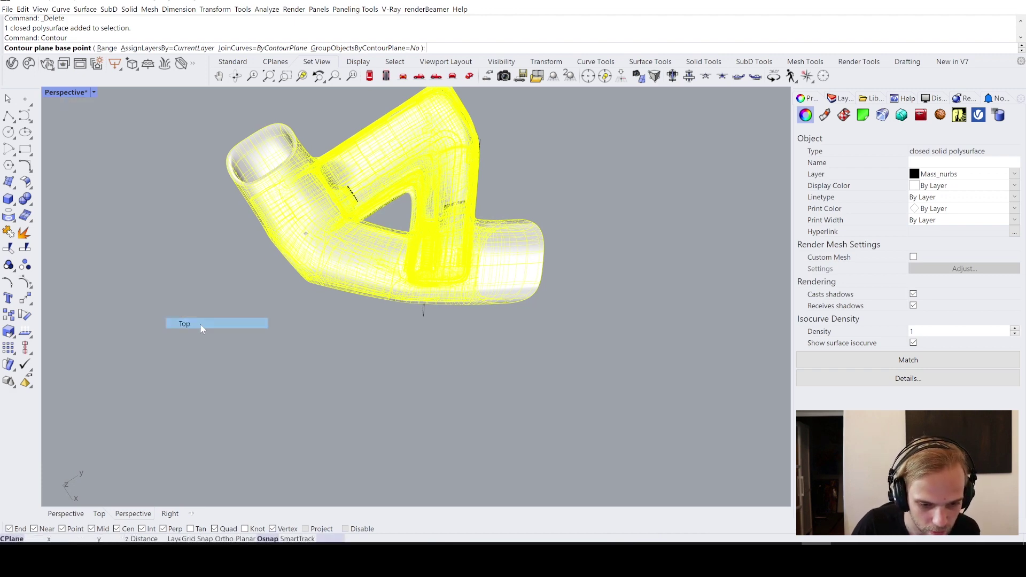
{"action": "scroll", "coordinate": [425, 297], "scroll_direction": "up", "scroll_amount": 4}
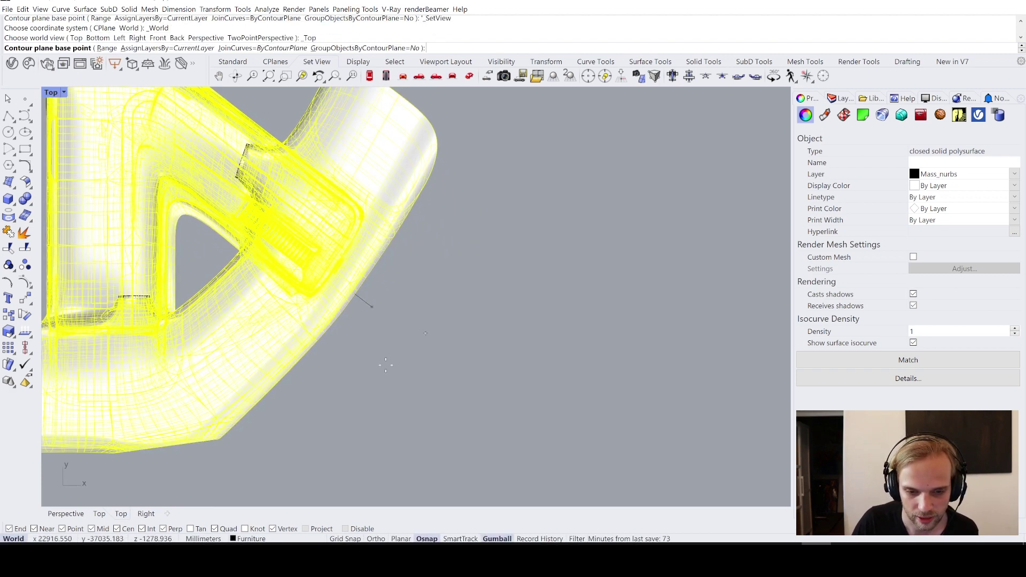
{"action": "left_click", "coordinate": [333, 404]}
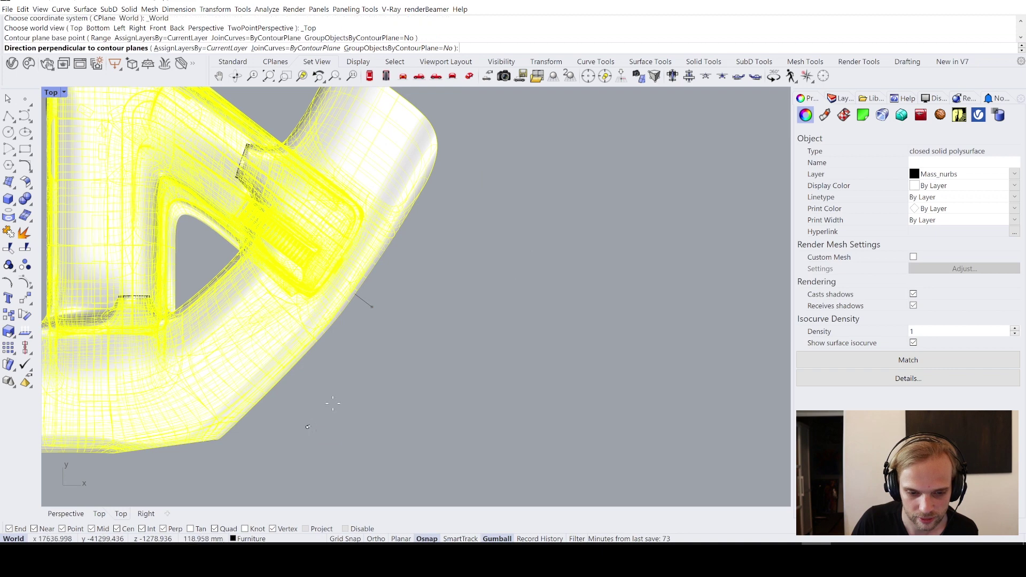
{"action": "left_click", "coordinate": [436, 256]}
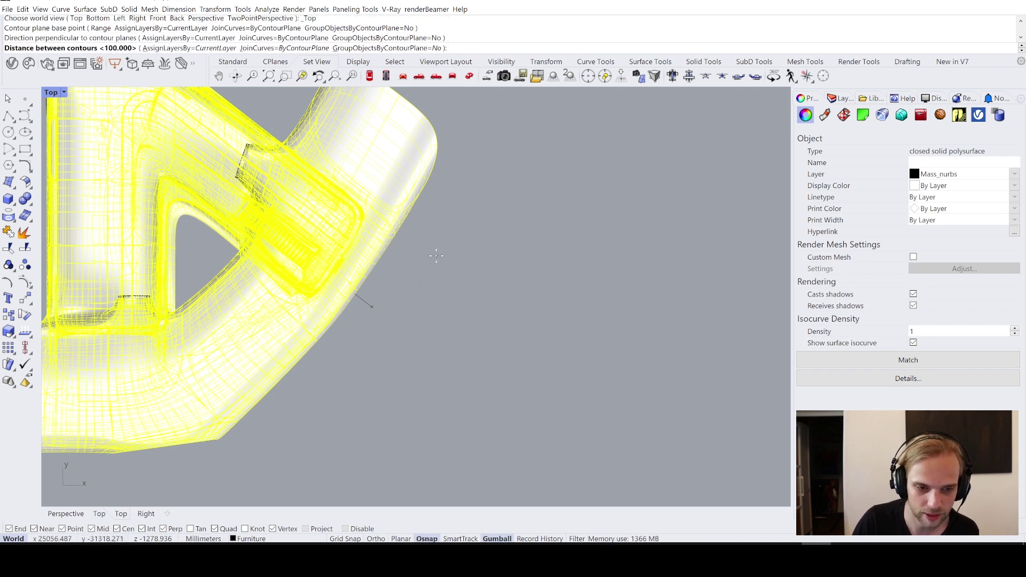
{"action": "key", "text": "Return"}
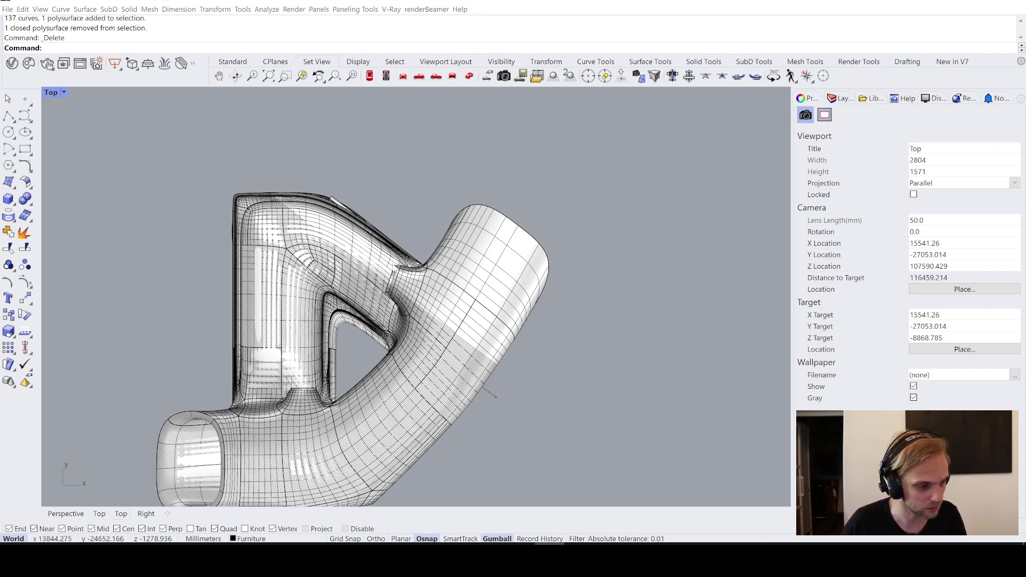
Maximize the clipped Perspective viewport and examine the section cut through the staircase up close
{"action": "left_click", "coordinate": [492, 393]}
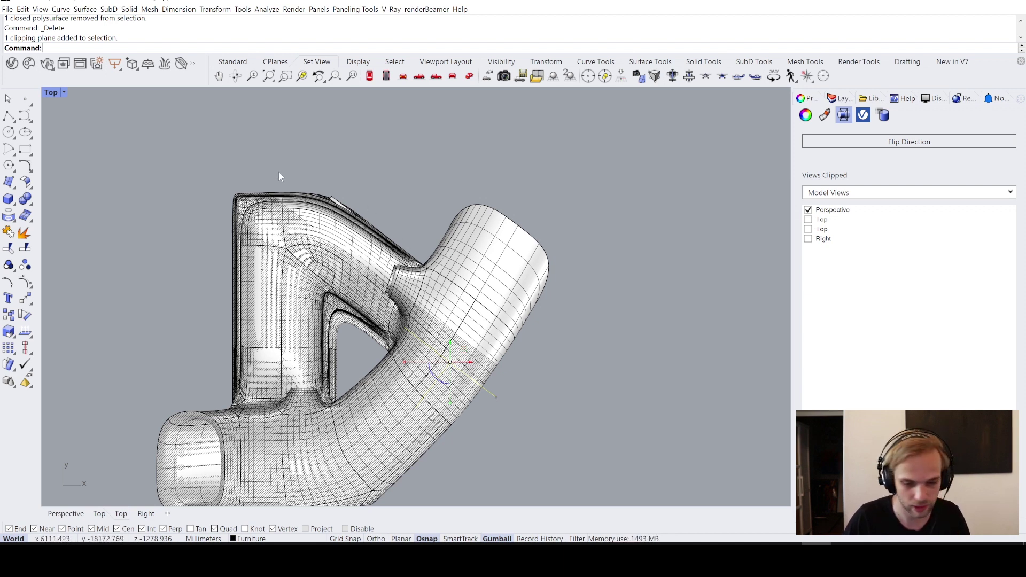
{"action": "left_click", "coordinate": [610, 406]}
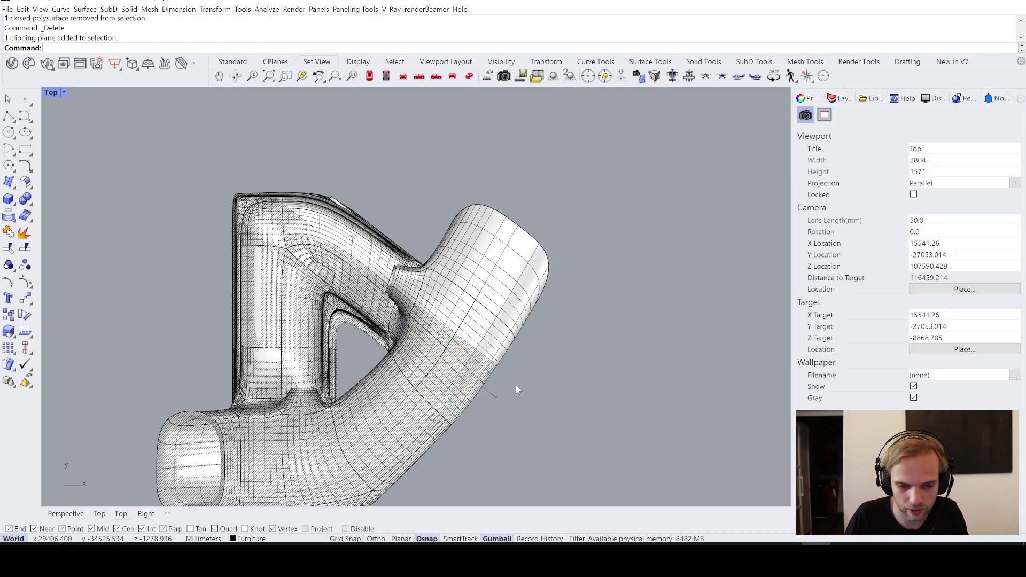
{"action": "double_click", "coordinate": [51, 93]}
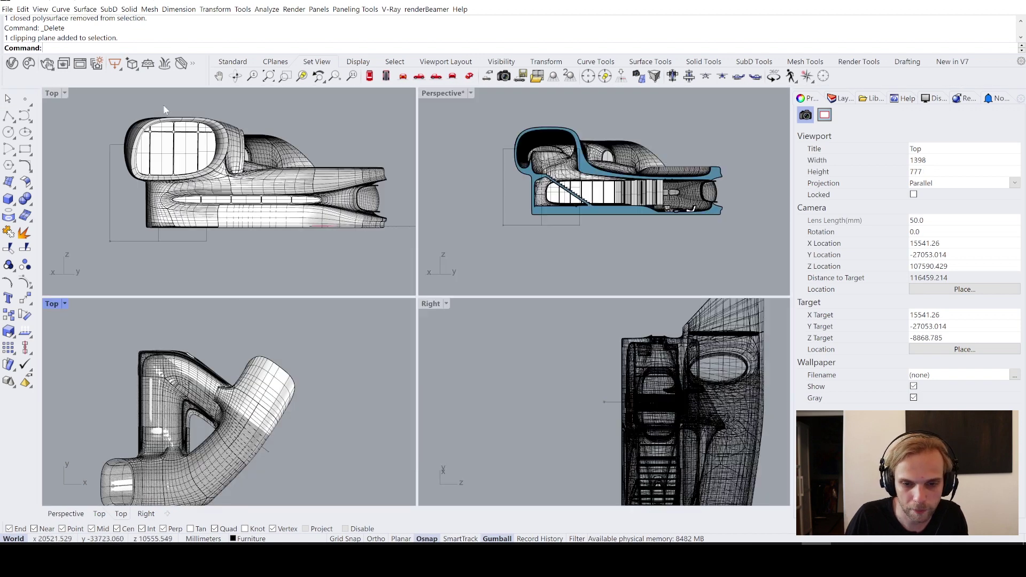
{"action": "double_click", "coordinate": [434, 94]}
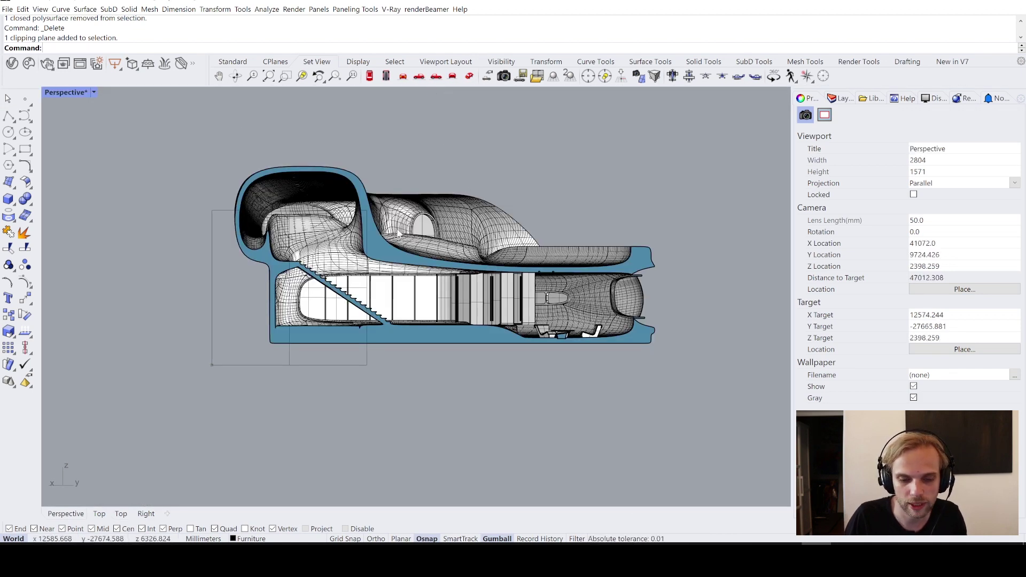
{"action": "scroll", "coordinate": [357, 286], "scroll_direction": "up", "scroll_amount": 6}
{"action": "scroll", "coordinate": [357, 290], "scroll_direction": "up", "scroll_amount": 2}
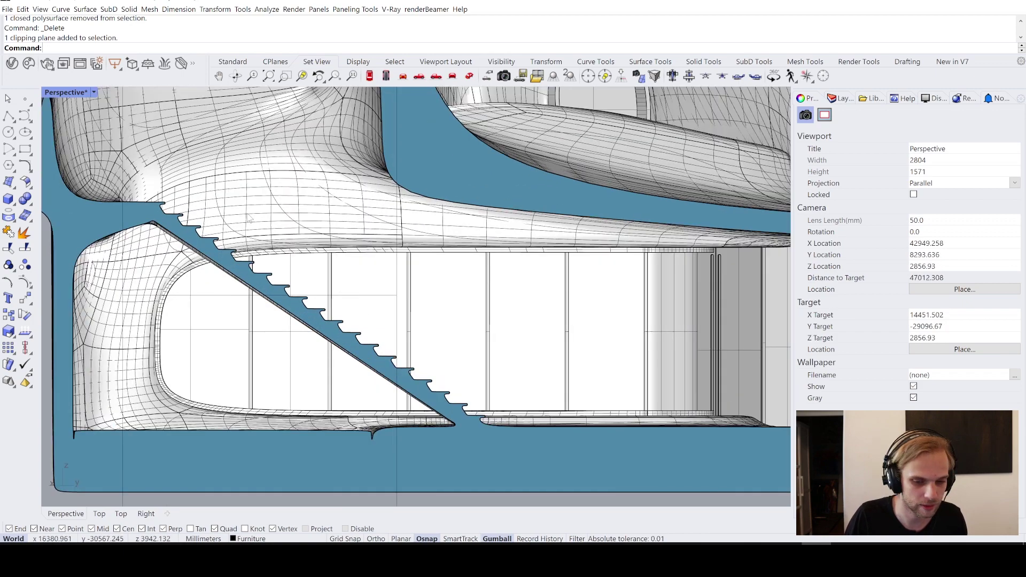
Select the grouped contour curves on the building mass in the clipped Perspective viewport
{"action": "scroll", "coordinate": [265, 179], "scroll_direction": "up", "scroll_amount": 2}
{"action": "scroll", "coordinate": [265, 178], "scroll_direction": "down", "scroll_amount": 8}
{"action": "right_click_drag", "start_coordinate": [329, 173], "coordinate": [316, 236], "text": "shift"}
{"action": "scroll", "coordinate": [256, 240], "scroll_direction": "up", "scroll_amount": 5}
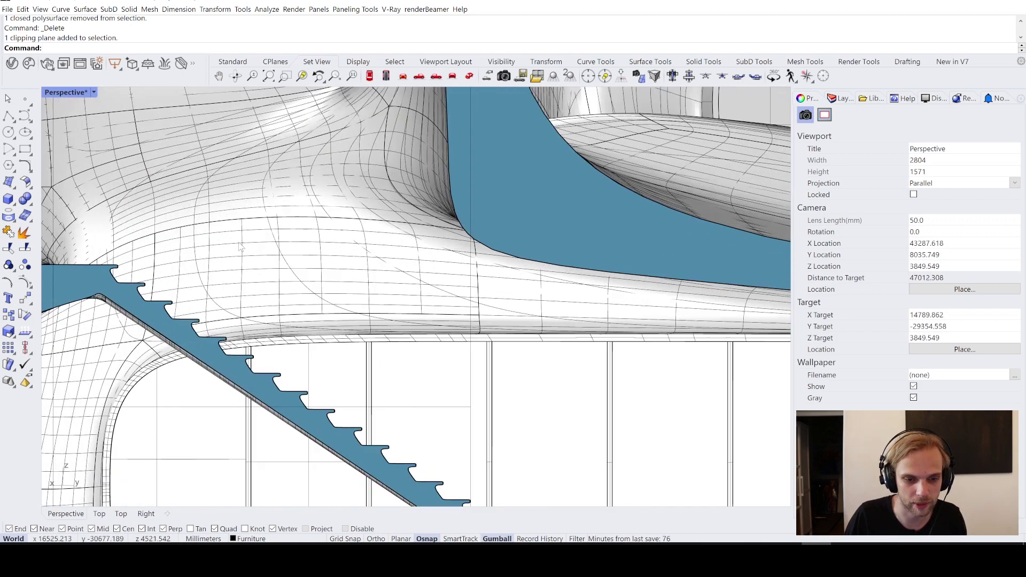
{"action": "left_click", "coordinate": [205, 215]}
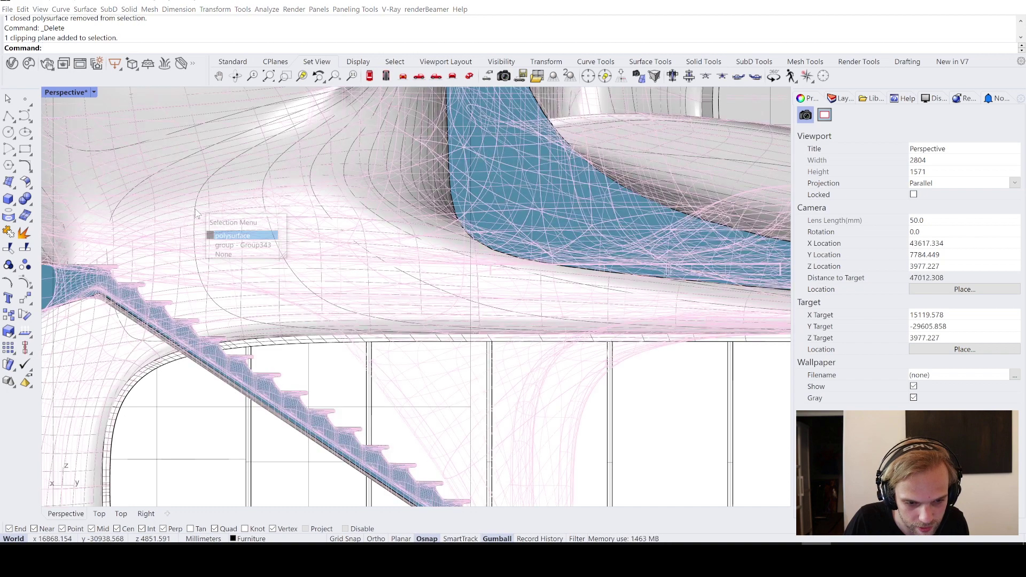
{"action": "left_click", "coordinate": [241, 246]}
{"action": "scroll", "coordinate": [256, 241], "scroll_direction": "down", "scroll_amount": 8}
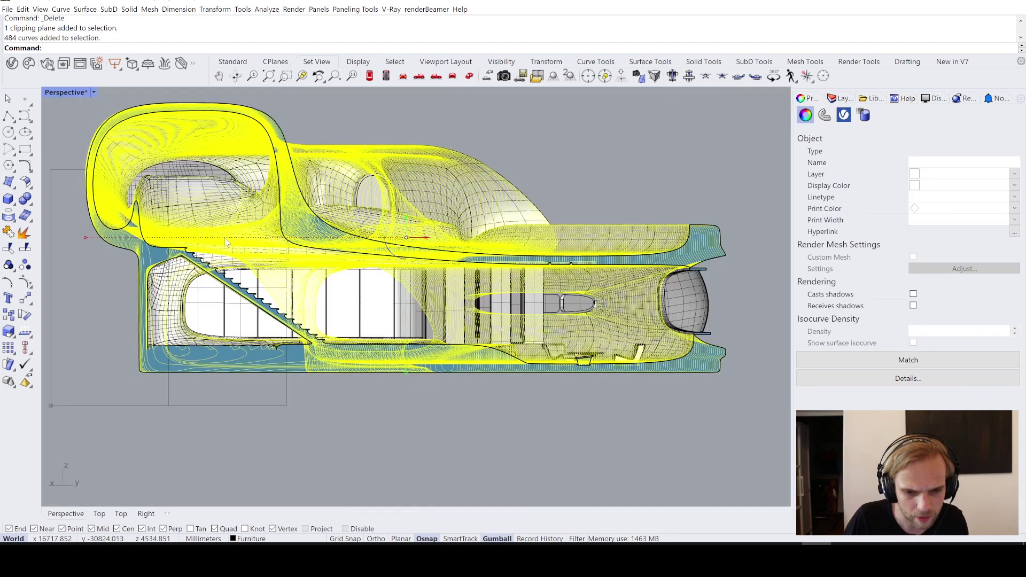
Create a new layer named cONTOURS directly below the Cutter layer
{"action": "left_click", "coordinate": [842, 99]}
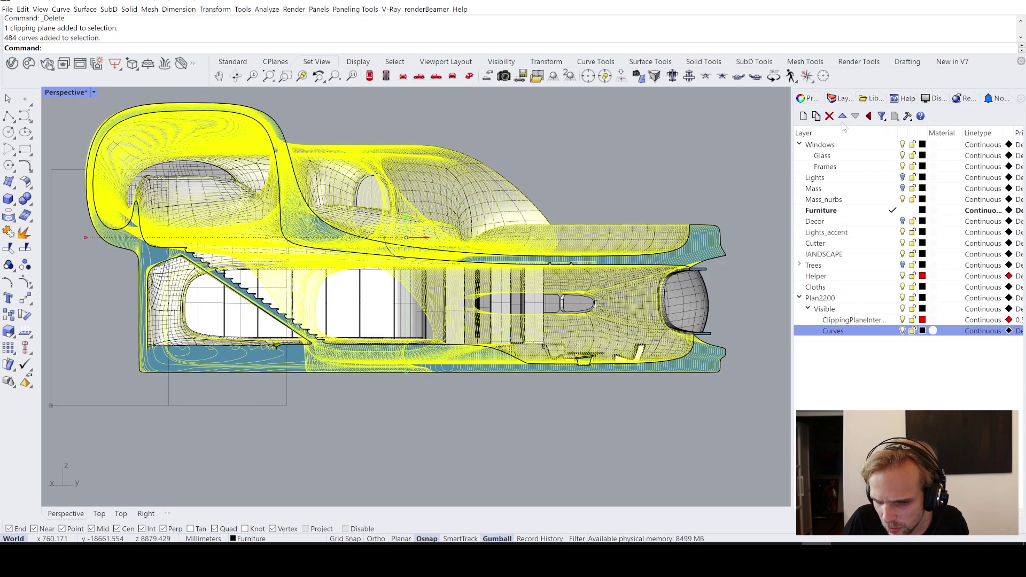
{"action": "left_click", "coordinate": [820, 244]}
{"action": "left_click", "coordinate": [803, 116]}
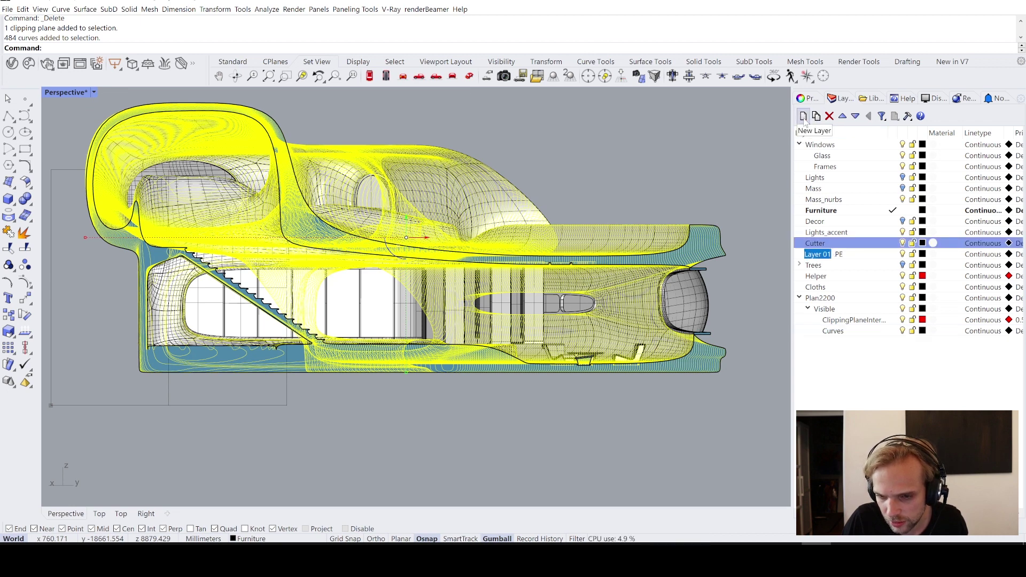
{"action": "type", "text": "cO"}
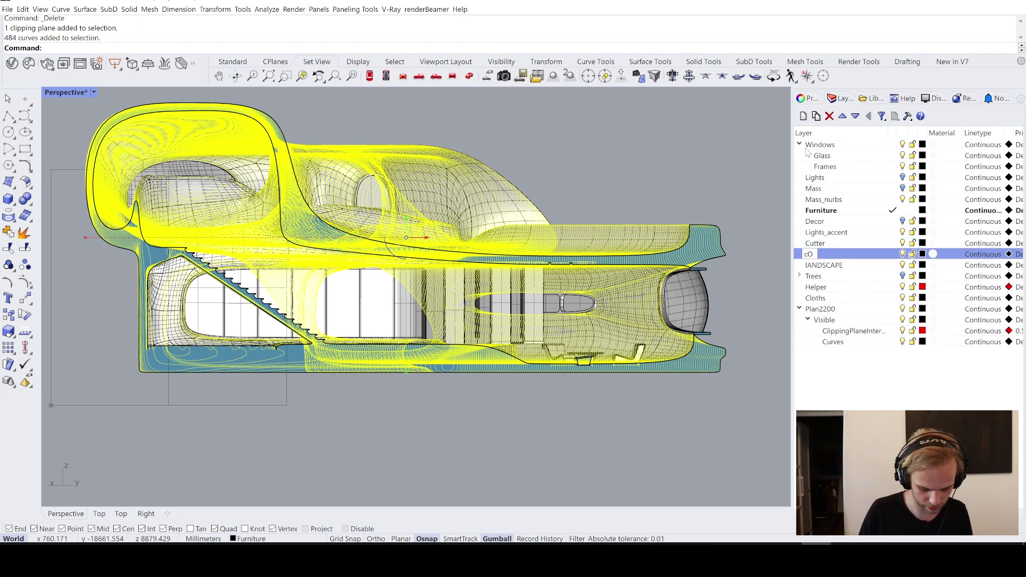
{"action": "type", "text": "NTOURS"}
{"action": "key", "text": "Return"}
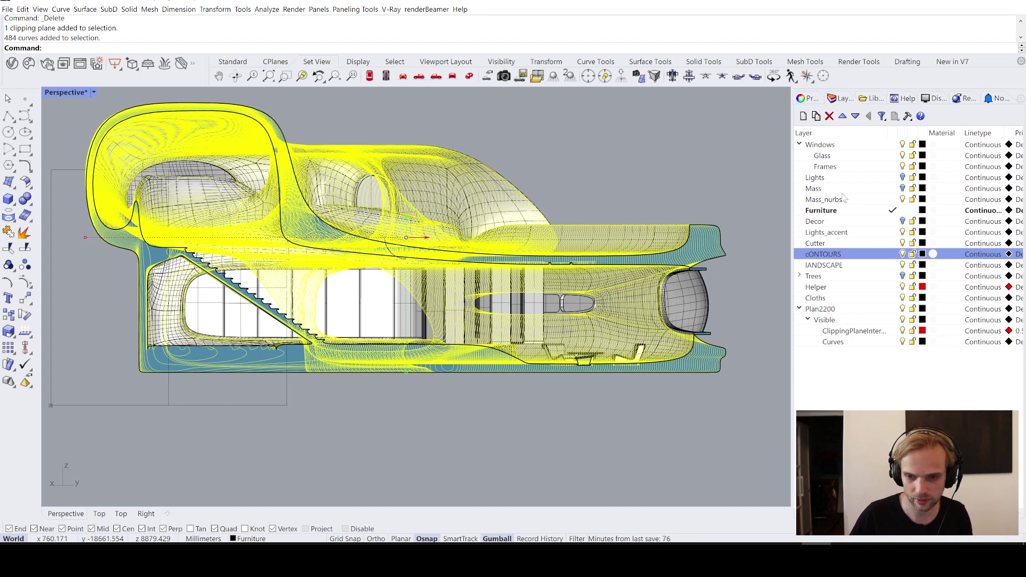
Move the selected contour curves to the cONTOURS layer and set that layer's color to Blue
{"action": "right_click", "coordinate": [837, 255]}
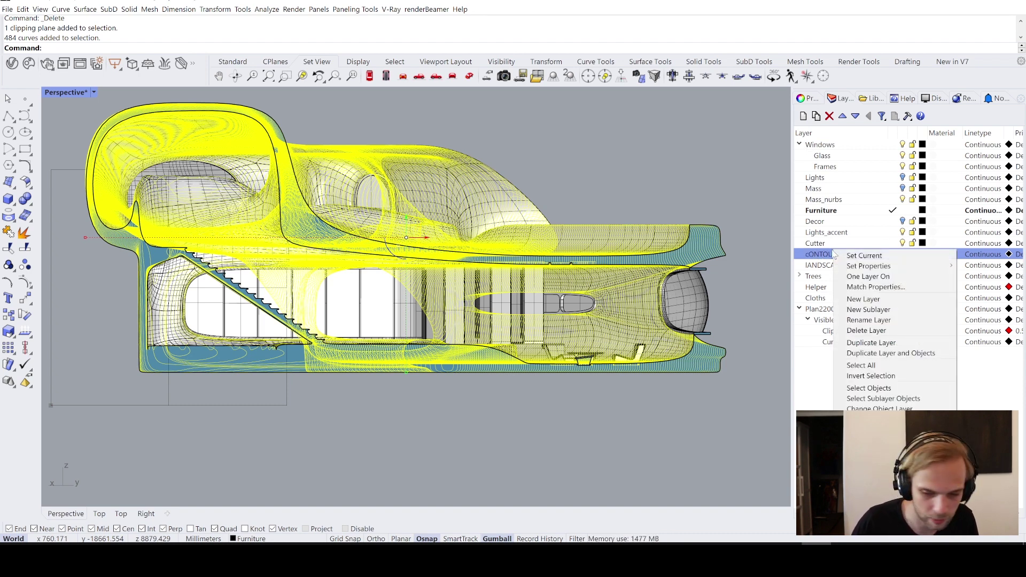
{"action": "left_click", "coordinate": [868, 408]}
{"action": "left_click", "coordinate": [922, 254]}
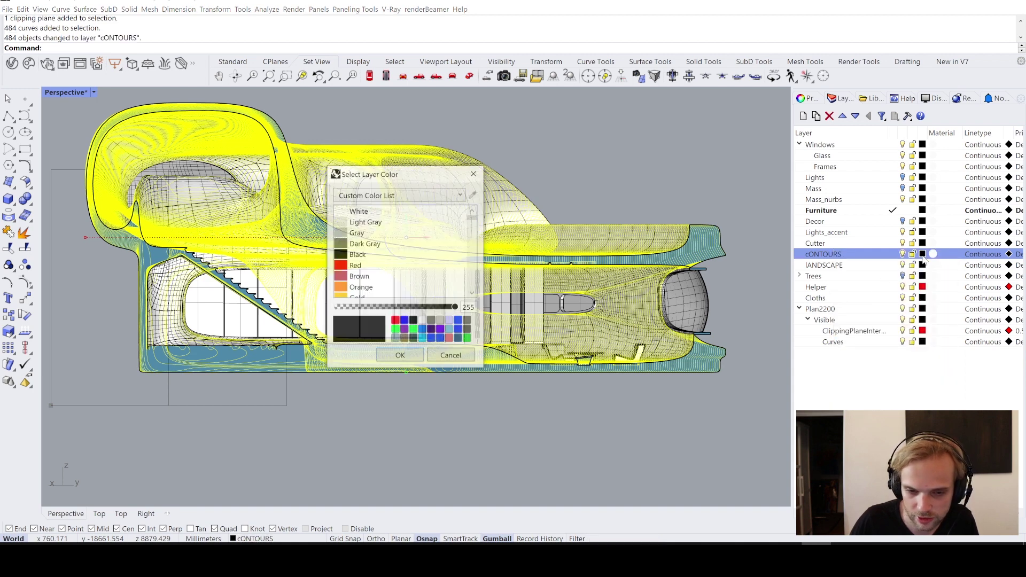
{"action": "scroll", "coordinate": [400, 251], "scroll_direction": "down", "scroll_amount": 5}
{"action": "left_click", "coordinate": [350, 245]}
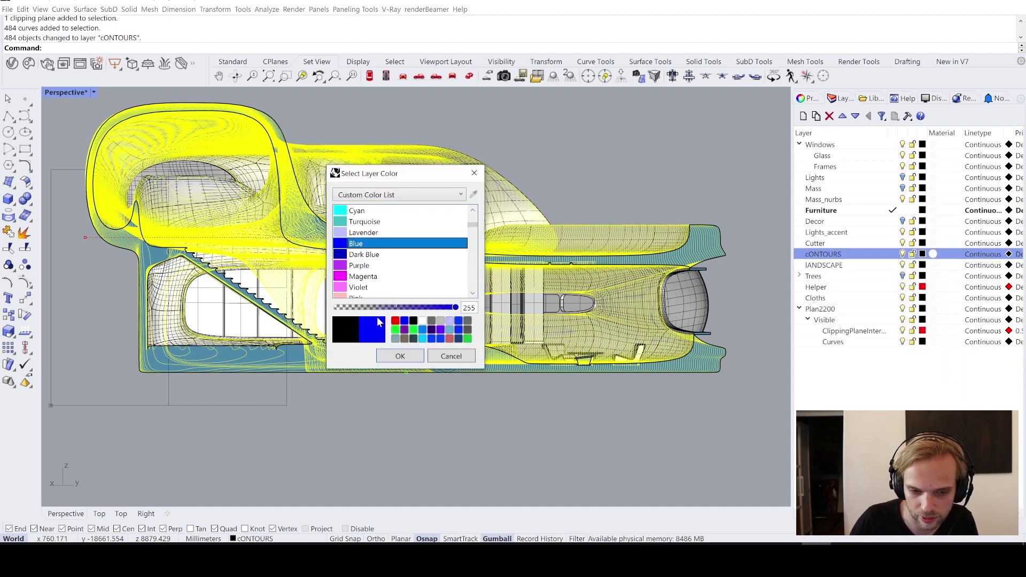
{"action": "left_click", "coordinate": [400, 356]}
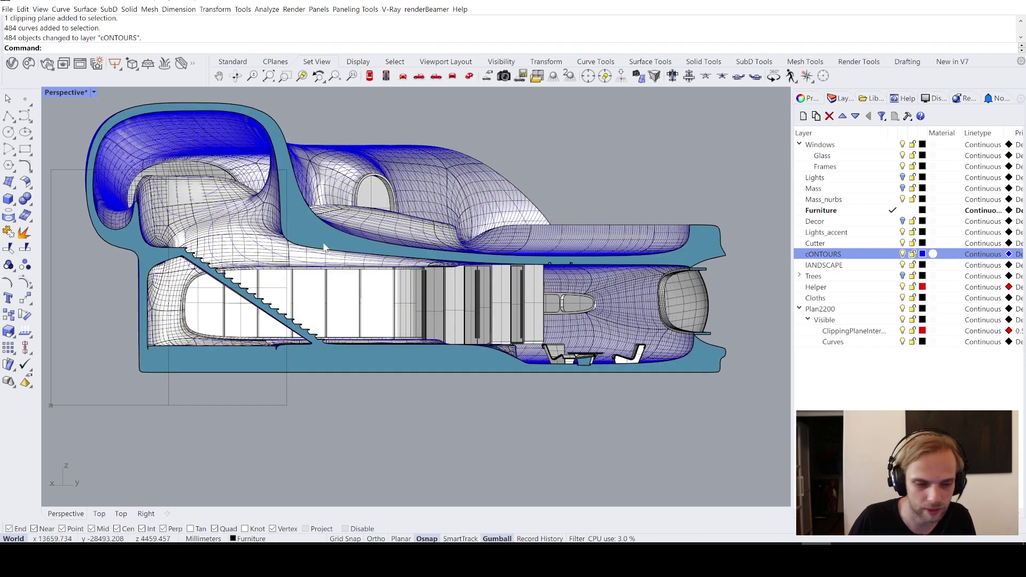
Examine how the contour curves run across the curved shells and interior of the clipped section view
{"action": "scroll", "coordinate": [388, 142], "scroll_direction": "up", "scroll_amount": 5}
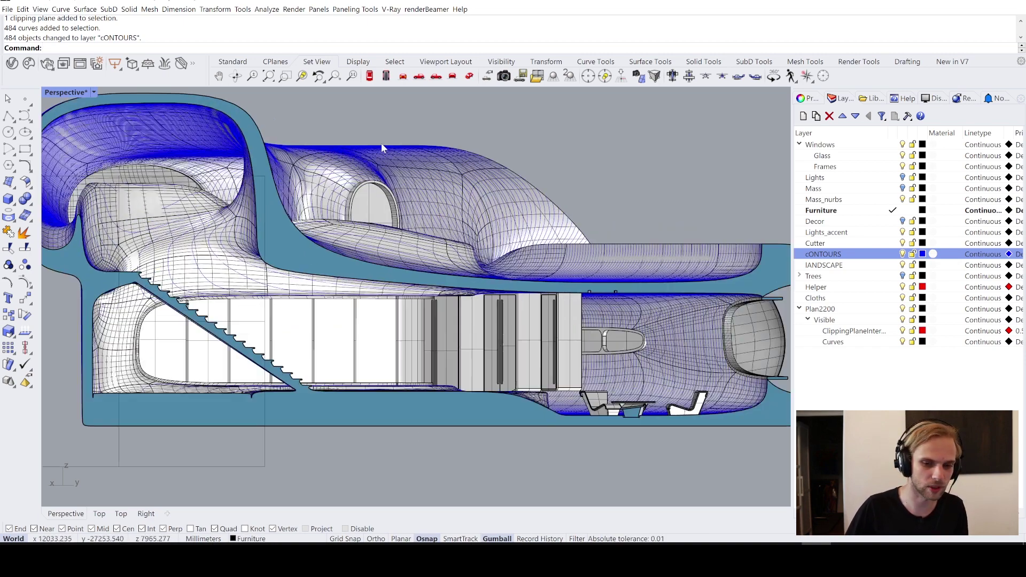
{"action": "scroll", "coordinate": [611, 225], "scroll_direction": "down", "scroll_amount": 8}
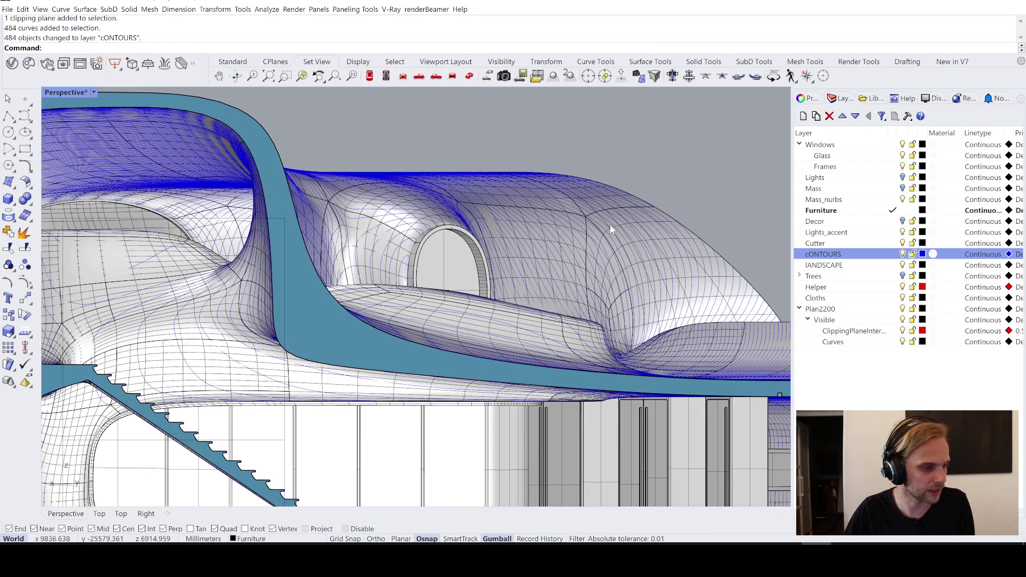
{"action": "scroll", "coordinate": [606, 265], "scroll_direction": "down", "scroll_amount": 2}
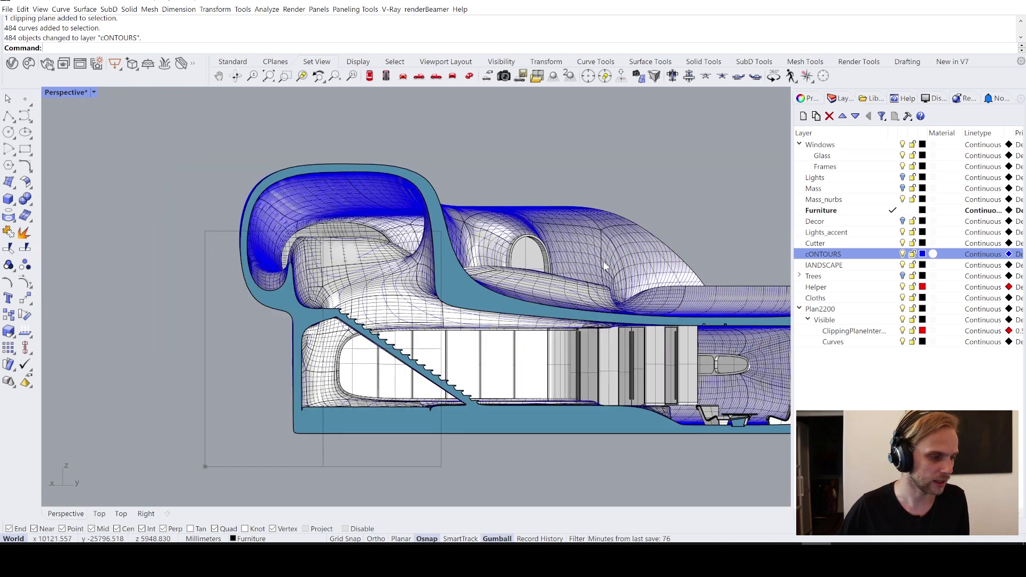
{"action": "scroll", "coordinate": [526, 287], "scroll_direction": "down", "scroll_amount": 3}
{"action": "scroll", "coordinate": [512, 216], "scroll_direction": "up", "scroll_amount": 6}
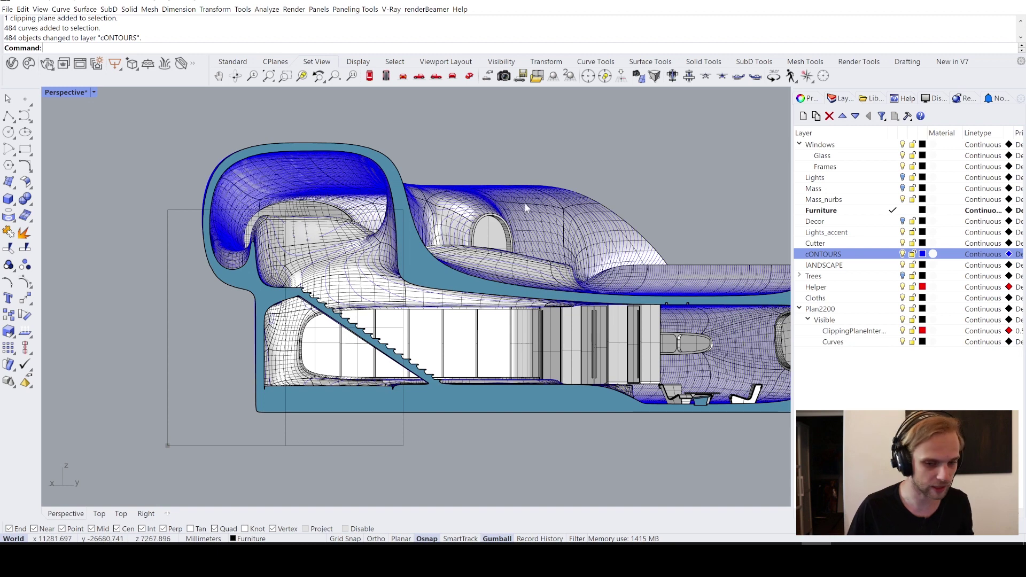
{"action": "right_click_drag", "start_coordinate": [565, 268], "coordinate": [386, 255], "text": "shift"}
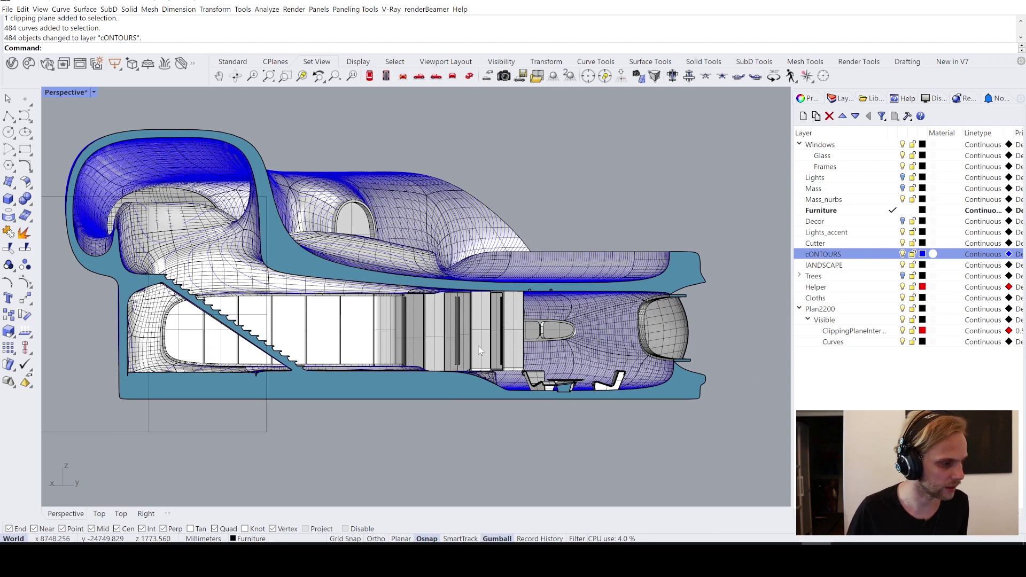
{"action": "scroll", "coordinate": [369, 348], "scroll_direction": "down", "scroll_amount": 2}
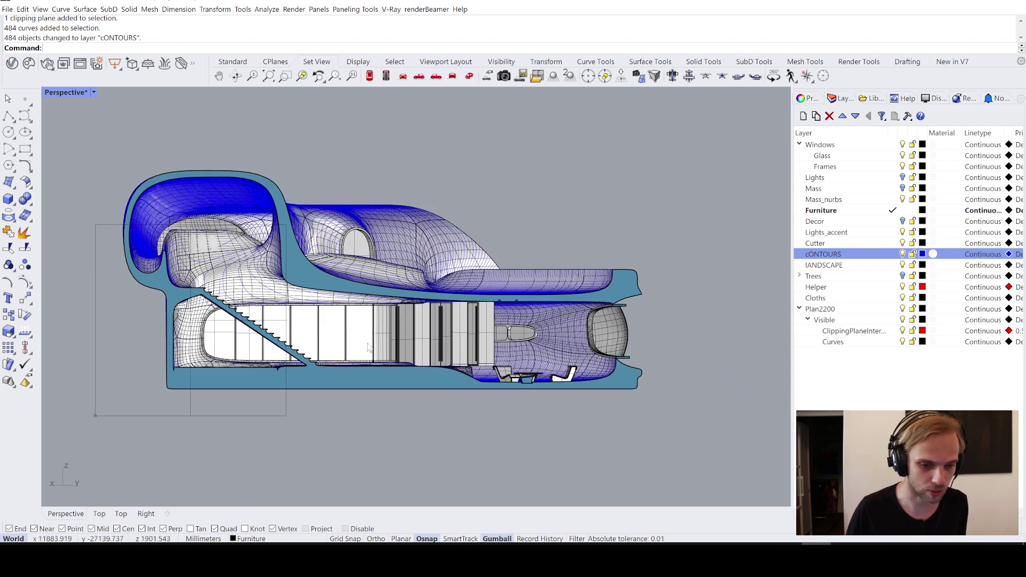
Select all visible objects of the building and remove the clipping plane from the selection
{"action": "left_click_drag", "start_coordinate": [109, 134], "coordinate": [684, 403]}
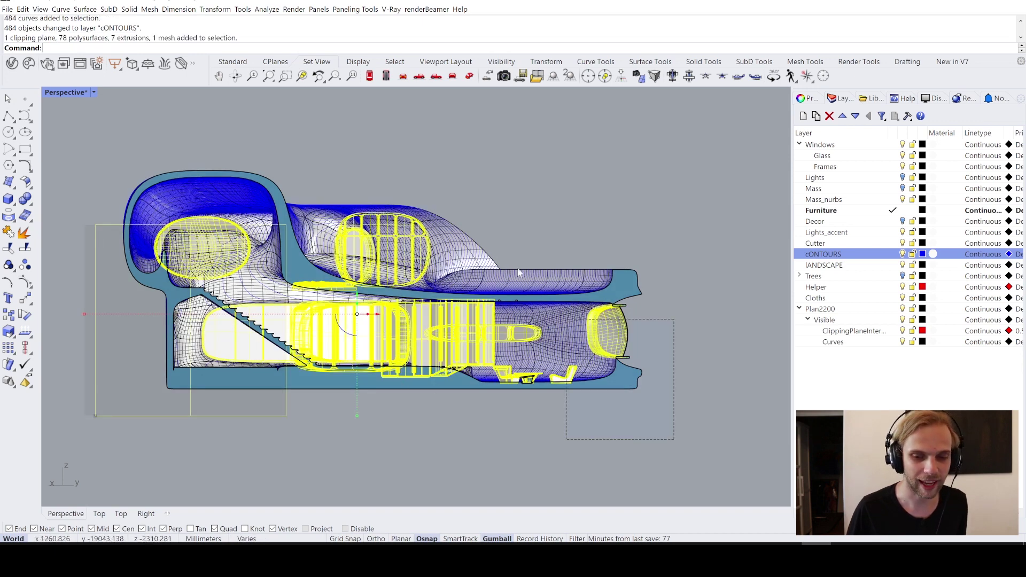
{"action": "key", "text": "ctrl+a"}
{"action": "scroll", "coordinate": [194, 350], "scroll_direction": "up", "scroll_amount": 4}
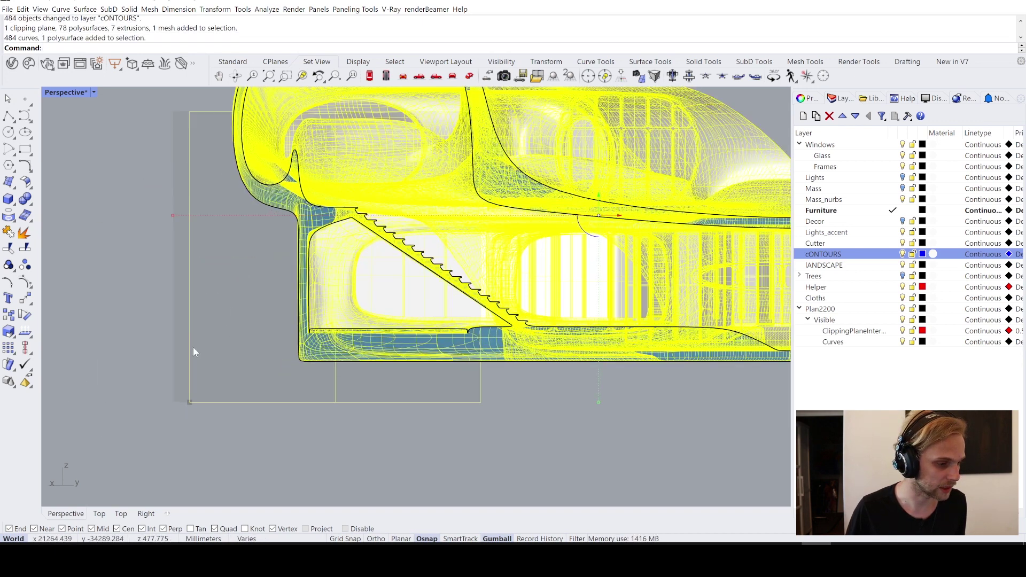
{"action": "left_click", "coordinate": [190, 375], "text": "ctrl"}
{"action": "scroll", "coordinate": [313, 275], "scroll_direction": "down", "scroll_amount": 3}
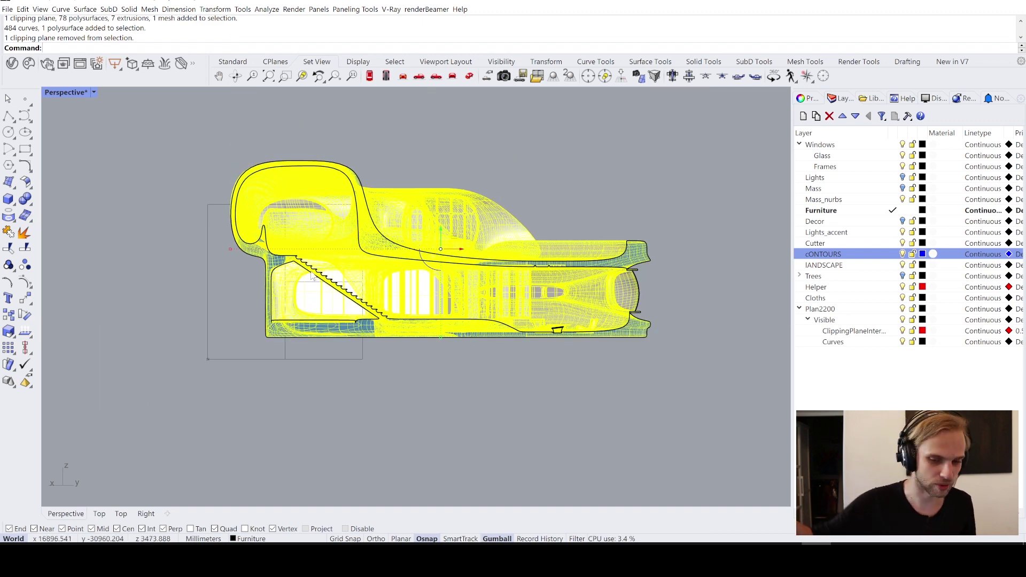
Generate a Make2D drawing of the selection from the clipped Perspective view, with the output layer named Section AA
{"action": "type", "text": "ake2D"}
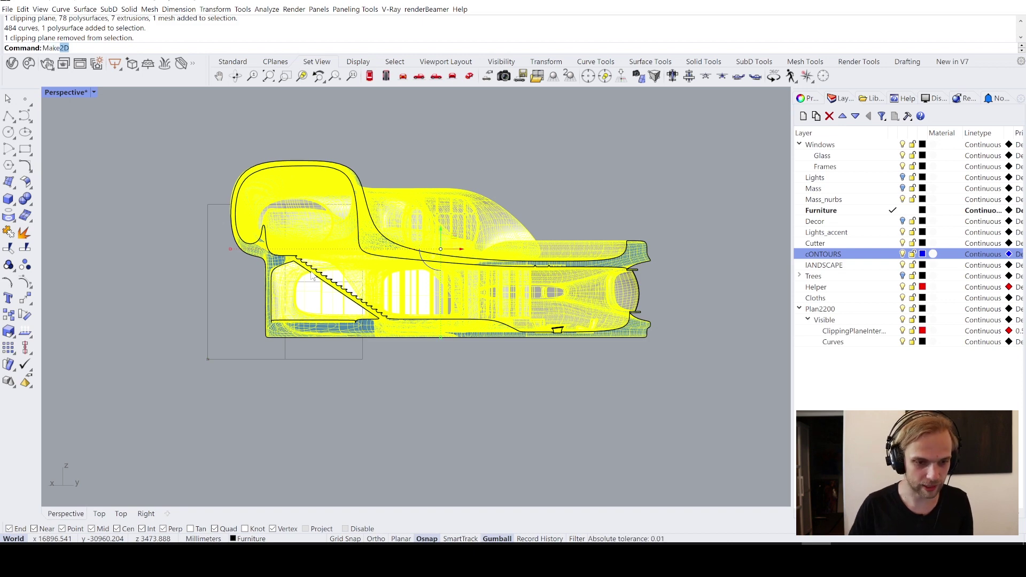
{"action": "key", "text": "Return"}
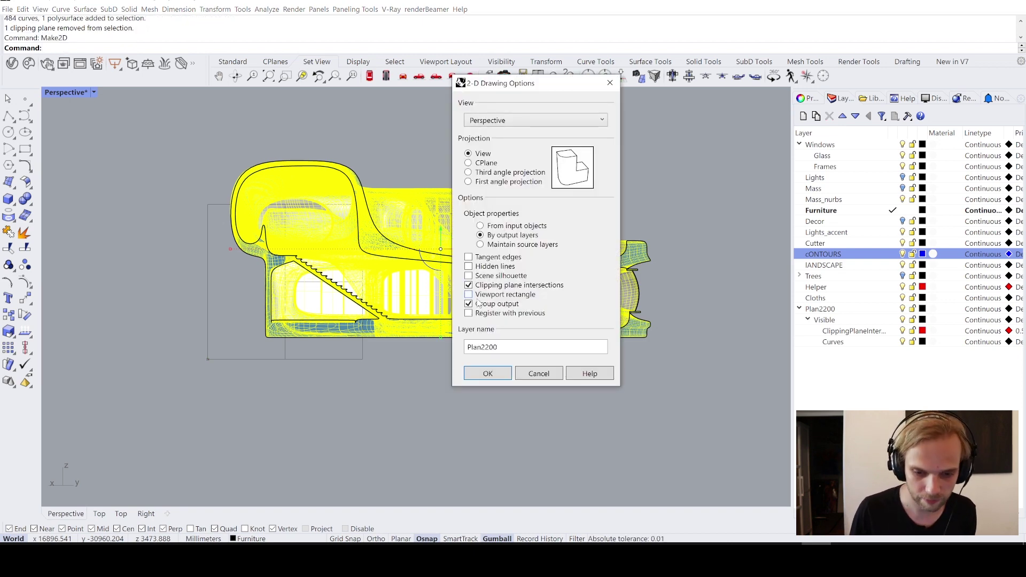
{"action": "double_click", "coordinate": [508, 347]}
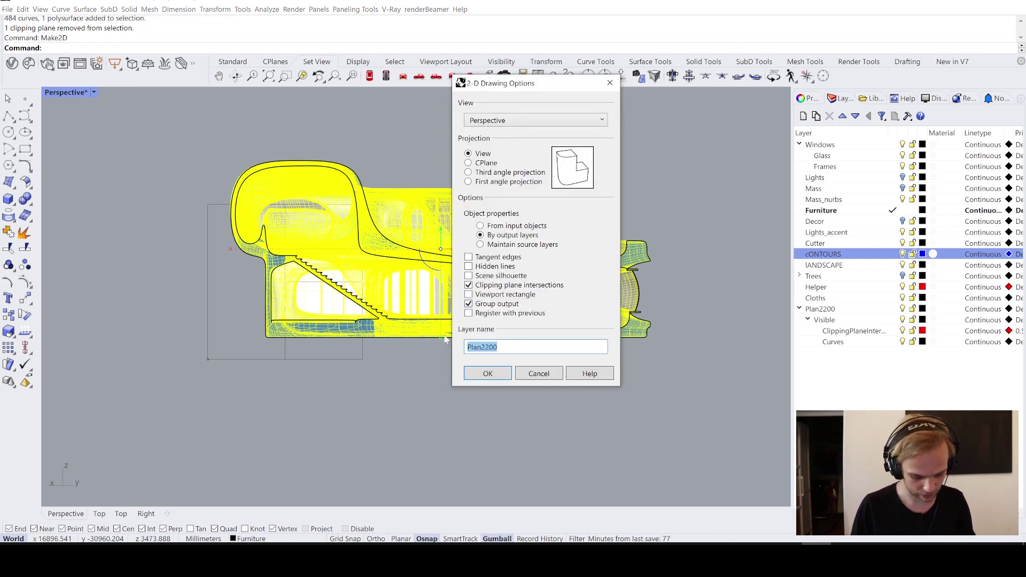
{"action": "type", "text": "sECTION"}
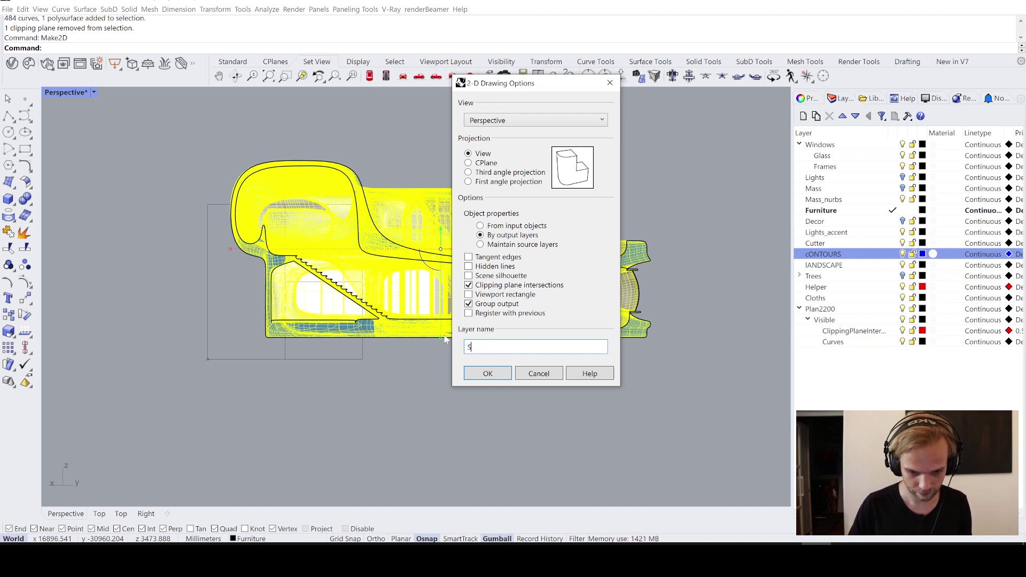
{"action": "type", "text": "tion"}
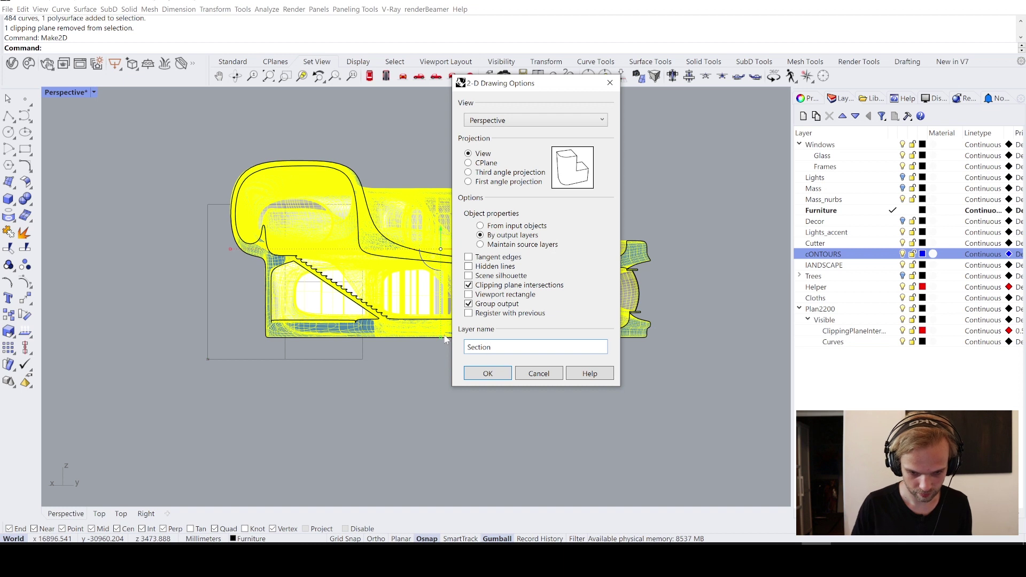
{"action": "type", "text": " A-A"}
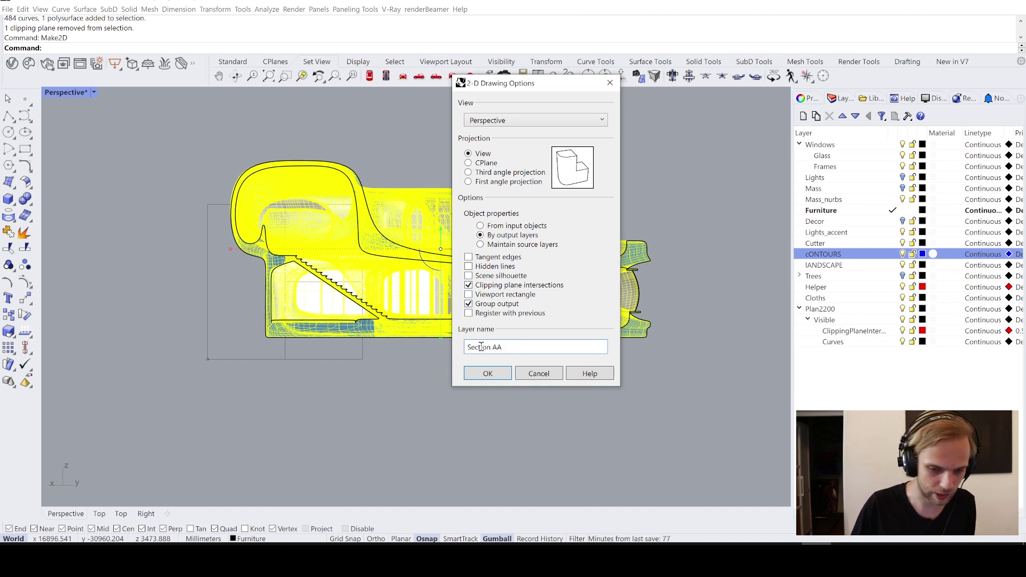
{"action": "left_click", "coordinate": [496, 377]}
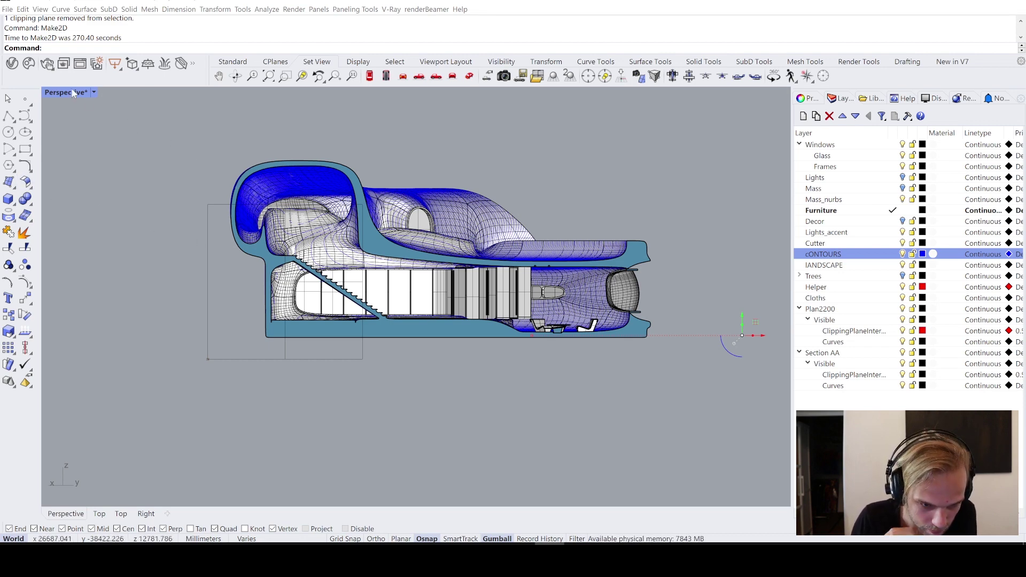
Switch from the clipped Perspective viewport to a maximized Top viewport
{"action": "double_click", "coordinate": [74, 93]}
{"action": "double_click", "coordinate": [62, 93]}
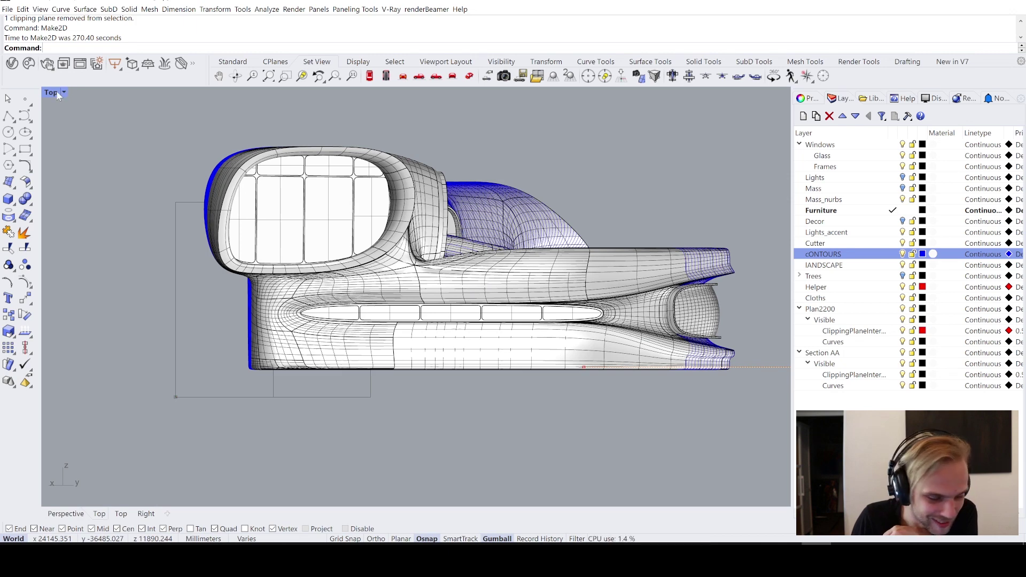
{"action": "double_click", "coordinate": [56, 93]}
{"action": "double_click", "coordinate": [52, 301]}
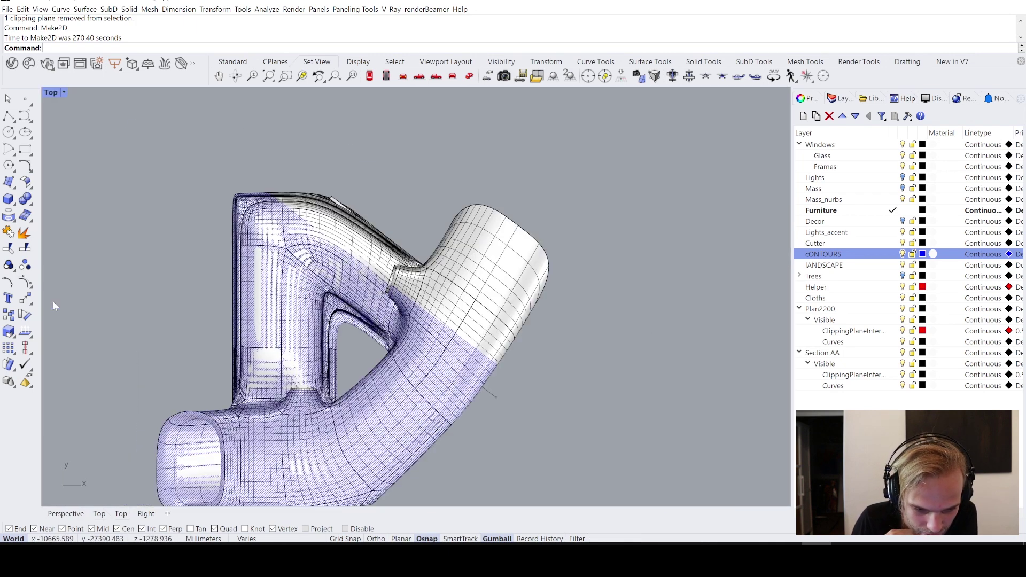
Move the new section drawing off the overlapping floor plan into the empty space to the plan's left, and deselect it
{"action": "scroll", "coordinate": [105, 288], "scroll_direction": "down", "scroll_amount": 10}
{"action": "scroll", "coordinate": [154, 188], "scroll_direction": "up", "scroll_amount": 7}
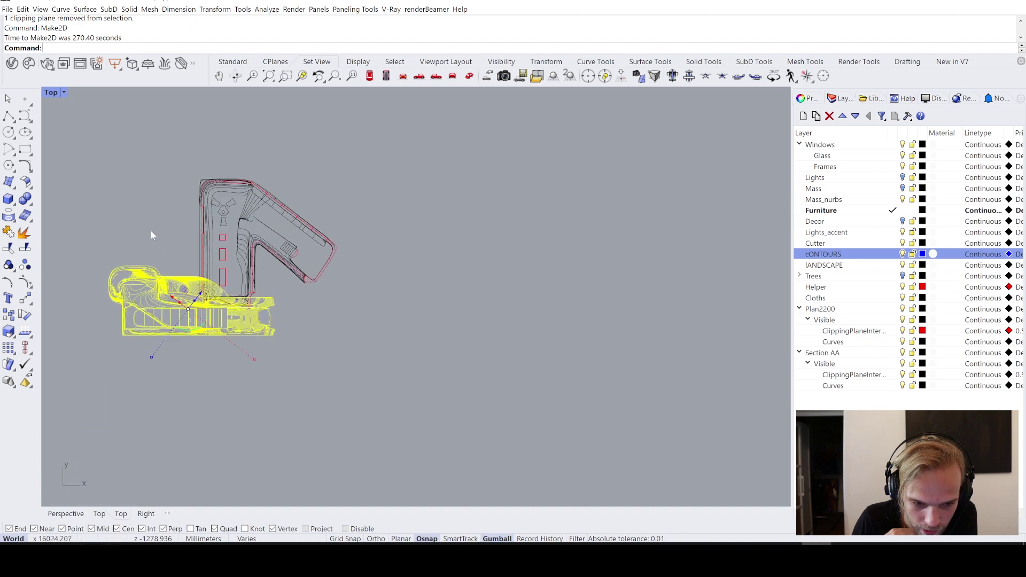
{"action": "right_click_drag", "start_coordinate": [151, 235], "coordinate": [321, 232]}
{"action": "scroll", "coordinate": [319, 308], "scroll_direction": "up", "scroll_amount": 4}
{"action": "scroll", "coordinate": [402, 321], "scroll_direction": "down", "scroll_amount": 3}
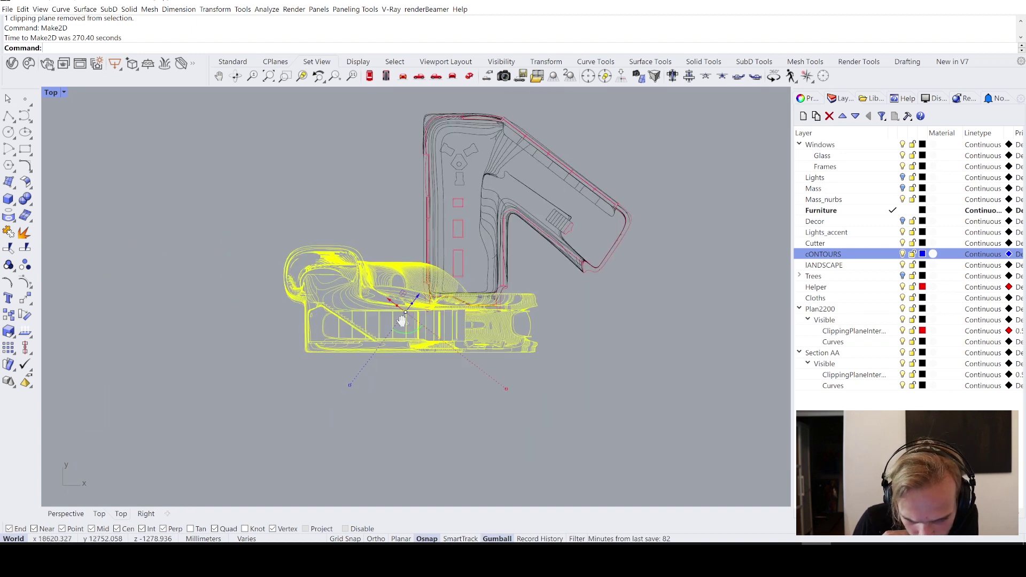
{"action": "scroll", "coordinate": [402, 321], "scroll_direction": "up", "scroll_amount": 3}
{"action": "left_click_drag", "start_coordinate": [508, 310], "coordinate": [288, 208]}
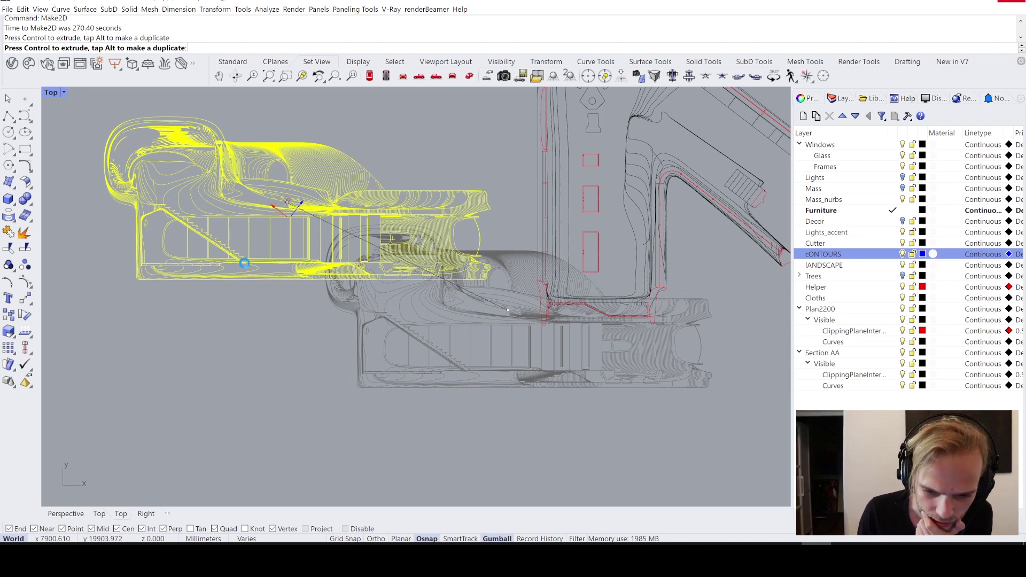
{"action": "key", "text": "Escape"}
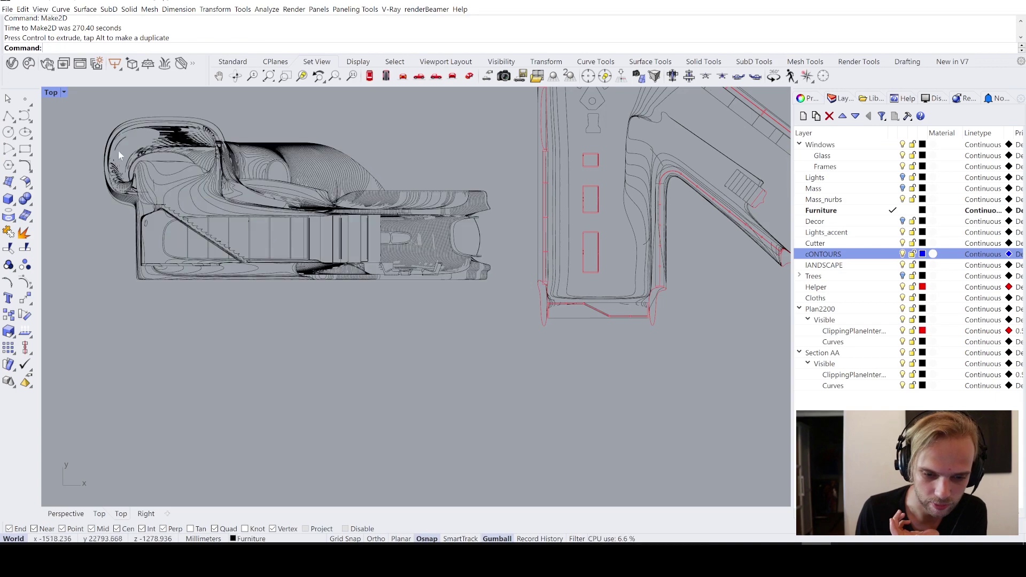
{"action": "scroll", "coordinate": [147, 146], "scroll_direction": "up", "scroll_amount": 10}
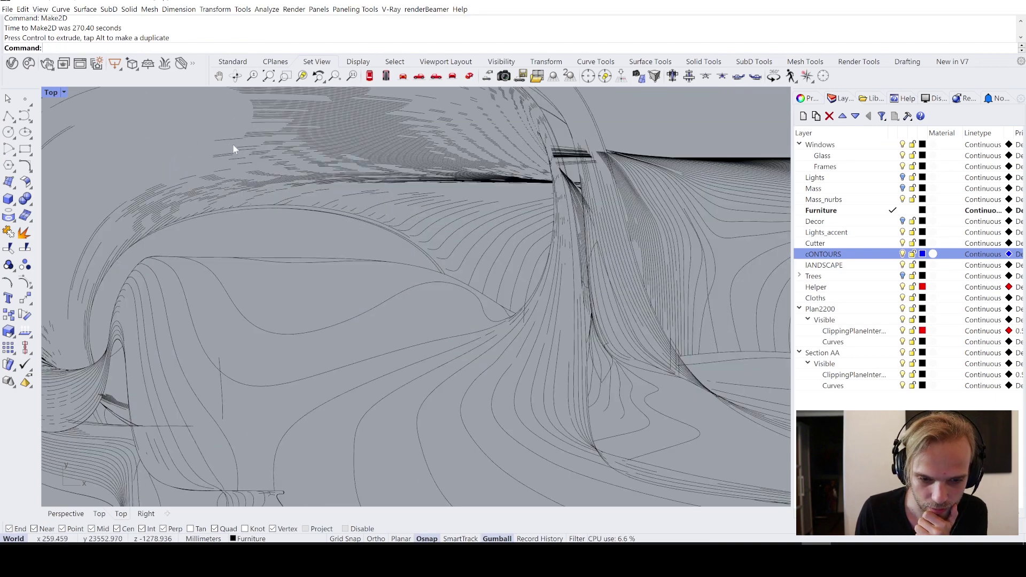
{"action": "scroll", "coordinate": [233, 149], "scroll_direction": "down", "scroll_amount": 10}
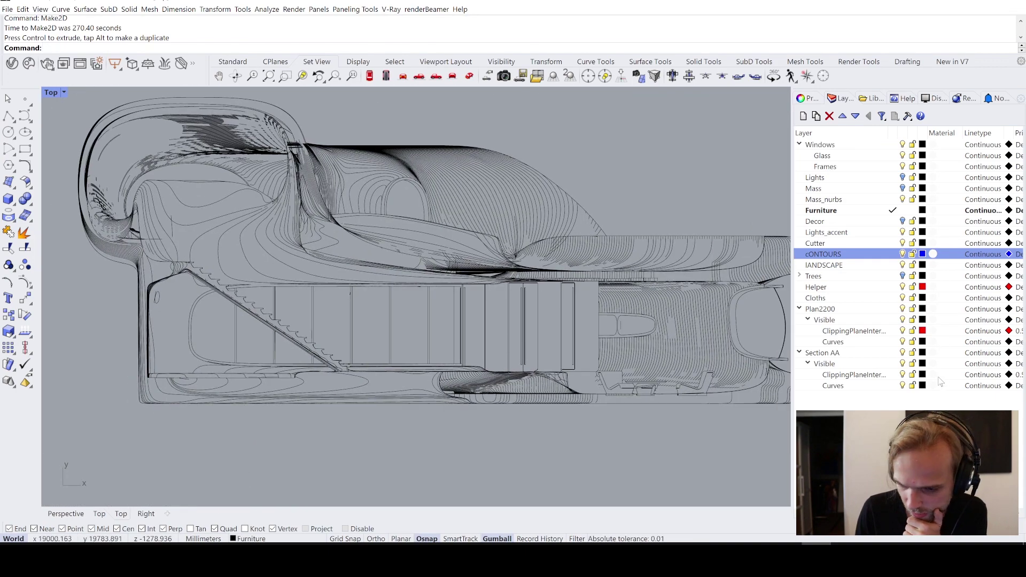
Set the colour of the clipping-plane intersection layer under Section AA to Red
{"action": "left_click", "coordinate": [922, 374]}
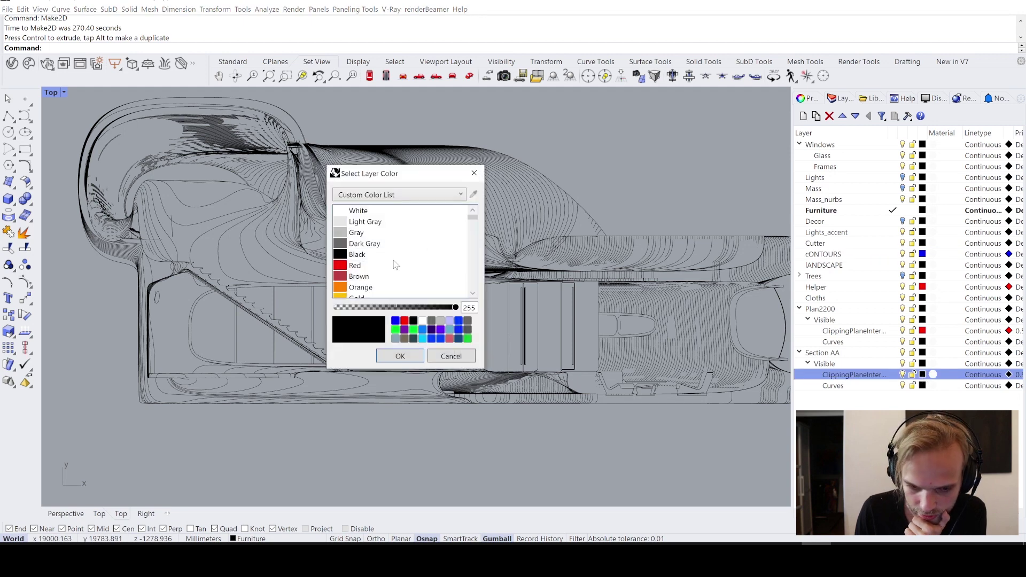
{"action": "left_click", "coordinate": [355, 265]}
{"action": "left_click", "coordinate": [400, 357]}
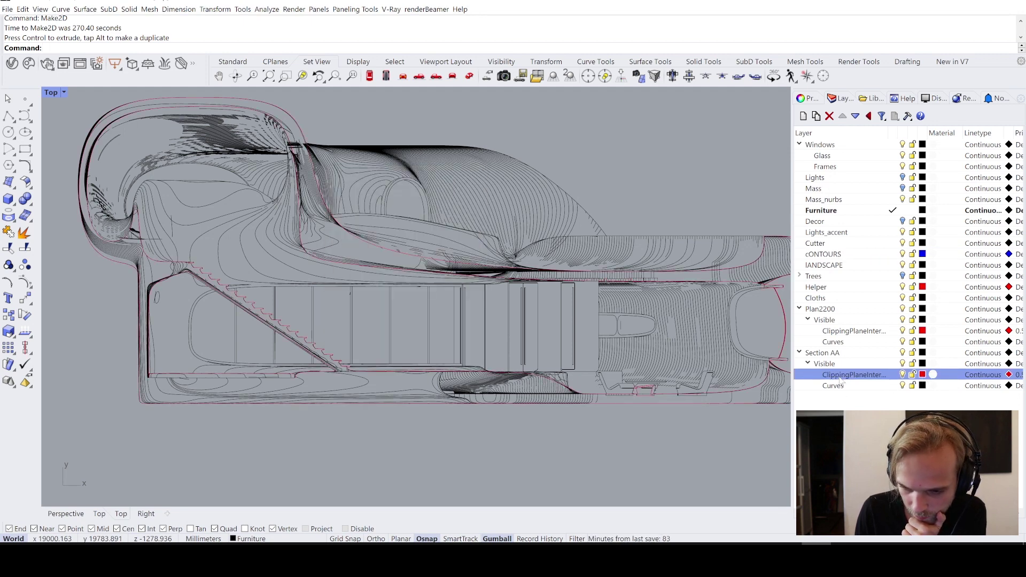
Examine the section drawing's contour curves up close at the roof, the curled end and beneath the lower floor for clean, continuous lines
{"action": "right_click_drag", "start_coordinate": [372, 257], "coordinate": [300, 149]}
{"action": "left_click", "coordinate": [316, 152]}
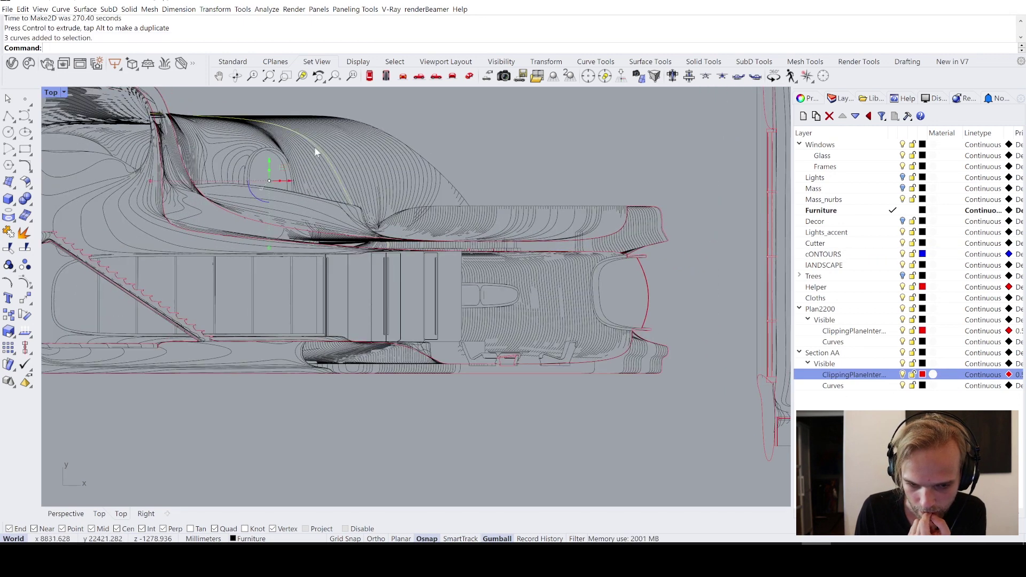
{"action": "left_click", "coordinate": [511, 431]}
{"action": "right_click_drag", "start_coordinate": [512, 431], "coordinate": [414, 222]}
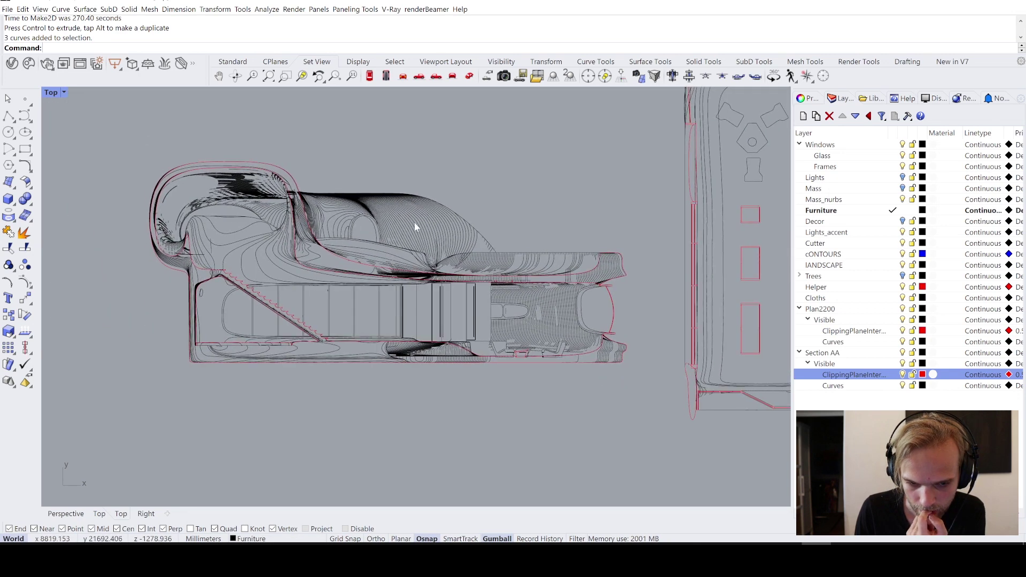
{"action": "scroll", "coordinate": [514, 268], "scroll_direction": "up", "scroll_amount": 8}
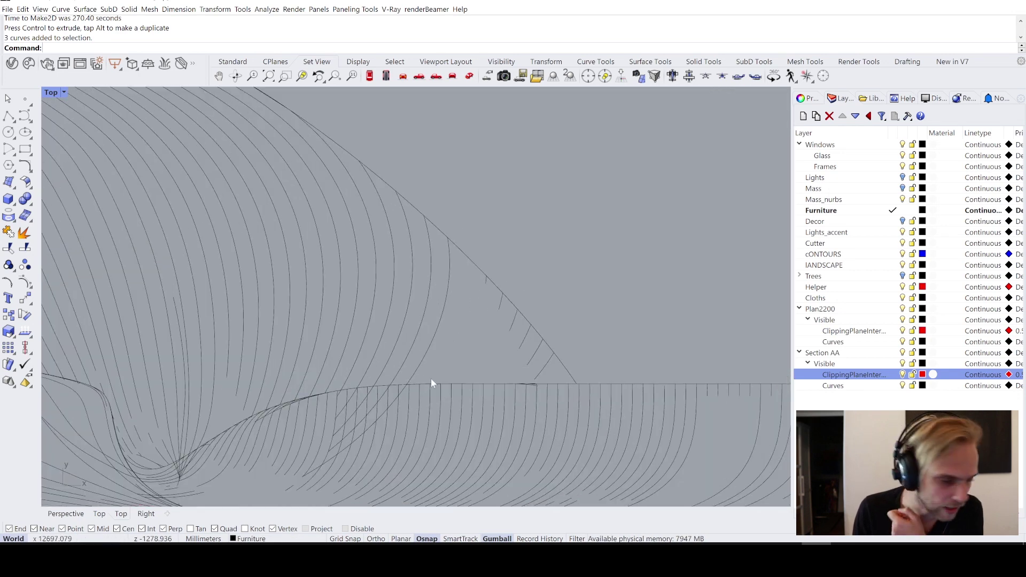
{"action": "scroll", "coordinate": [499, 330], "scroll_direction": "down", "scroll_amount": 10}
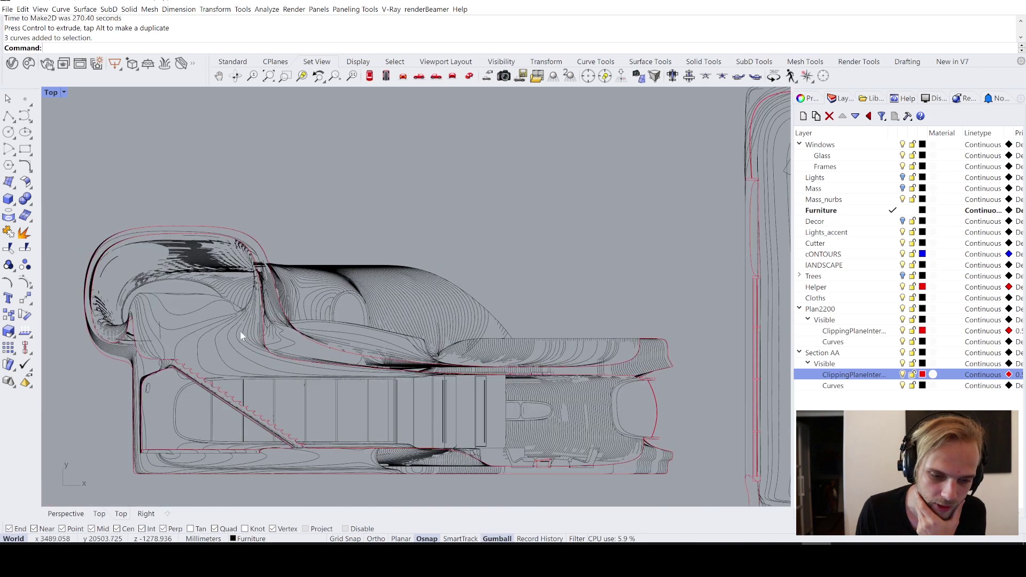
{"action": "scroll", "coordinate": [275, 212], "scroll_direction": "up", "scroll_amount": 8}
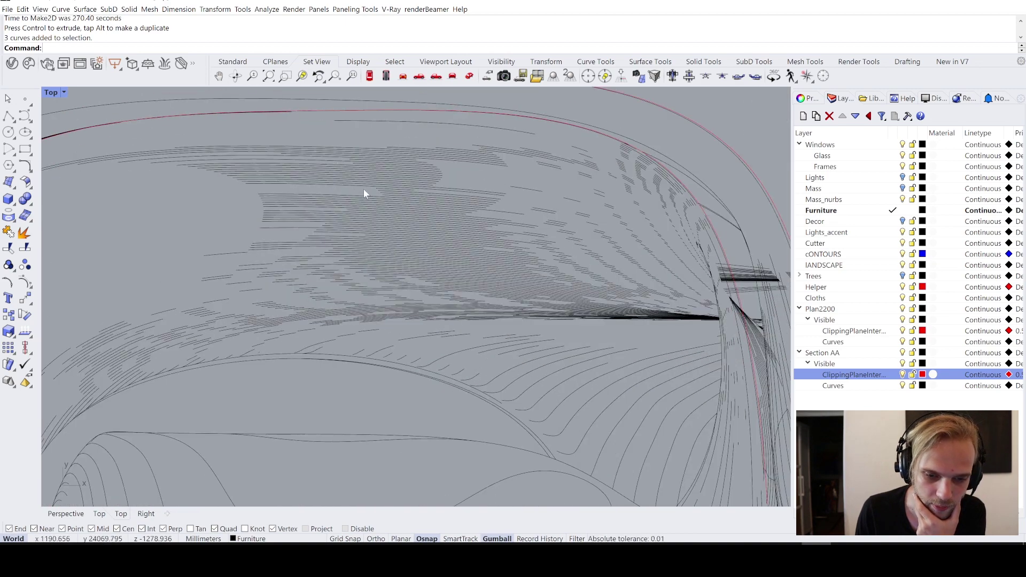
{"action": "scroll", "coordinate": [329, 241], "scroll_direction": "down", "scroll_amount": 2}
{"action": "scroll", "coordinate": [329, 242], "scroll_direction": "up", "scroll_amount": 6}
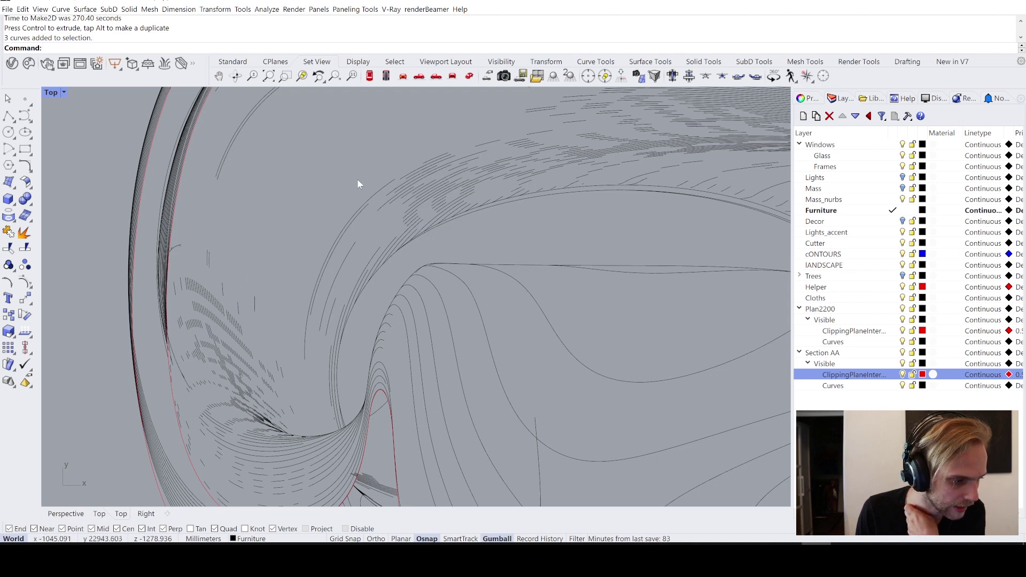
{"action": "scroll", "coordinate": [285, 340], "scroll_direction": "down", "scroll_amount": 5}
{"action": "scroll", "coordinate": [340, 361], "scroll_direction": "up", "scroll_amount": 5}
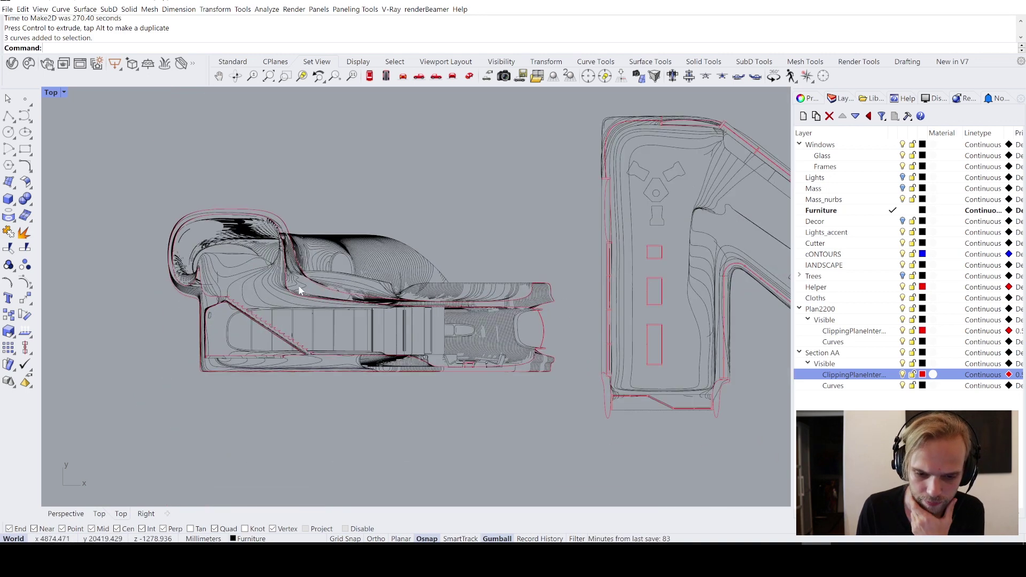
{"action": "right_click_drag", "start_coordinate": [297, 409], "coordinate": [272, 315]}
{"action": "scroll", "coordinate": [252, 320], "scroll_direction": "up", "scroll_amount": 8}
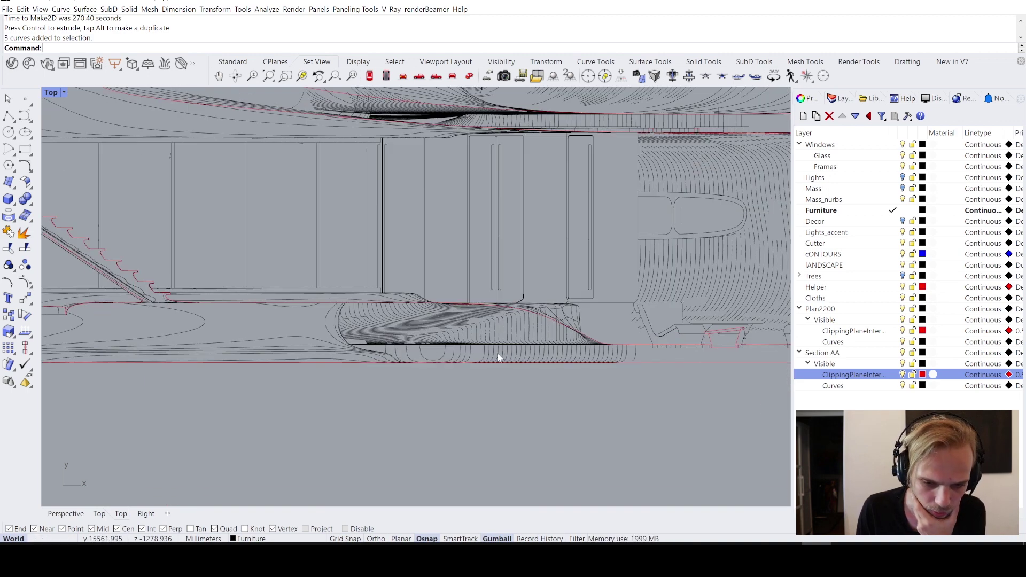
{"action": "scroll", "coordinate": [447, 288], "scroll_direction": "up", "scroll_amount": 4}
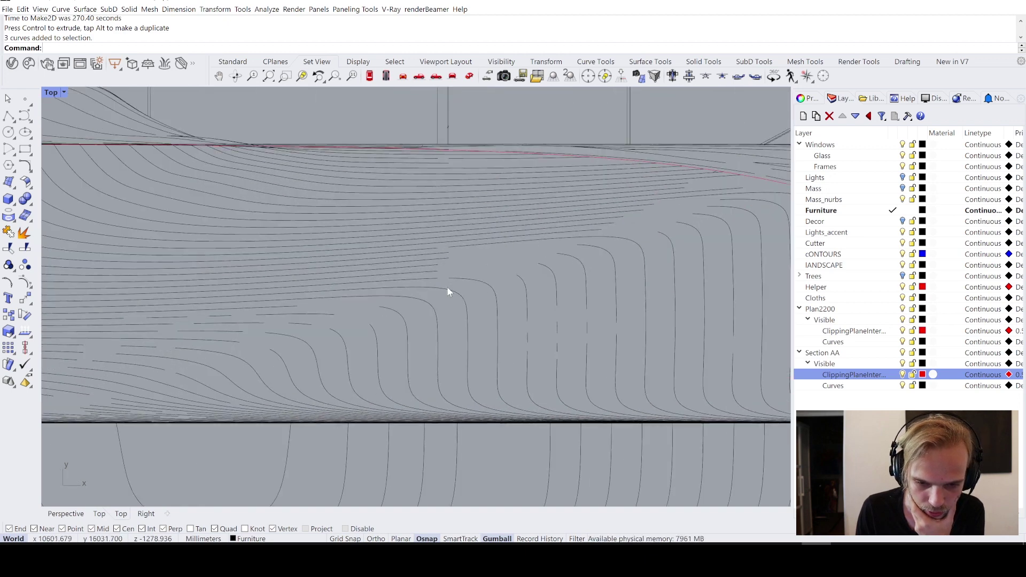
{"action": "scroll", "coordinate": [446, 286], "scroll_direction": "down", "scroll_amount": 3}
{"action": "scroll", "coordinate": [487, 285], "scroll_direction": "up", "scroll_amount": 3}
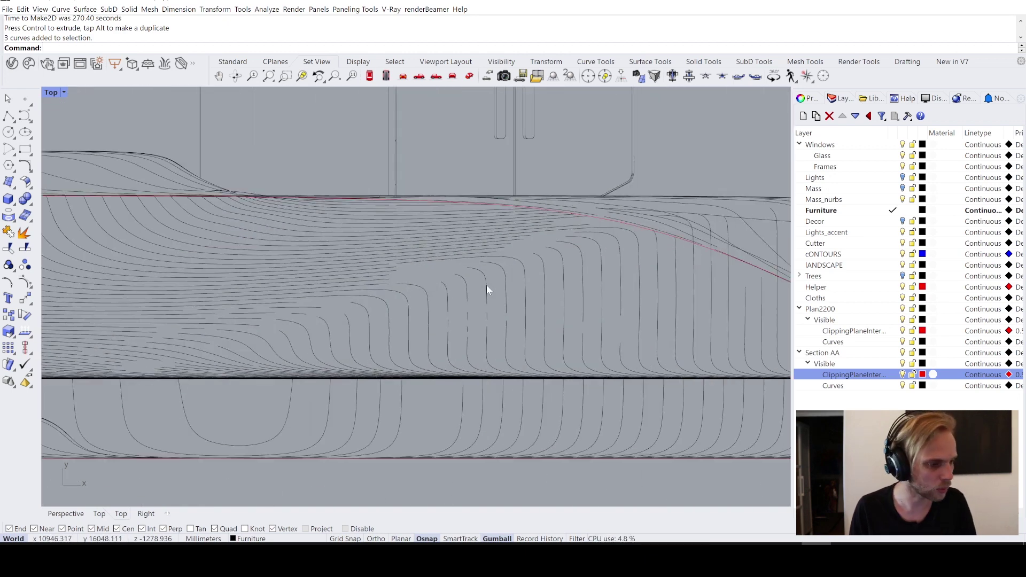
Use BlendCrv with curvature continuity to join the small break in the contour curve midway below the lower floor's red cut line
{"action": "scroll", "coordinate": [414, 277], "scroll_direction": "up", "scroll_amount": 6}
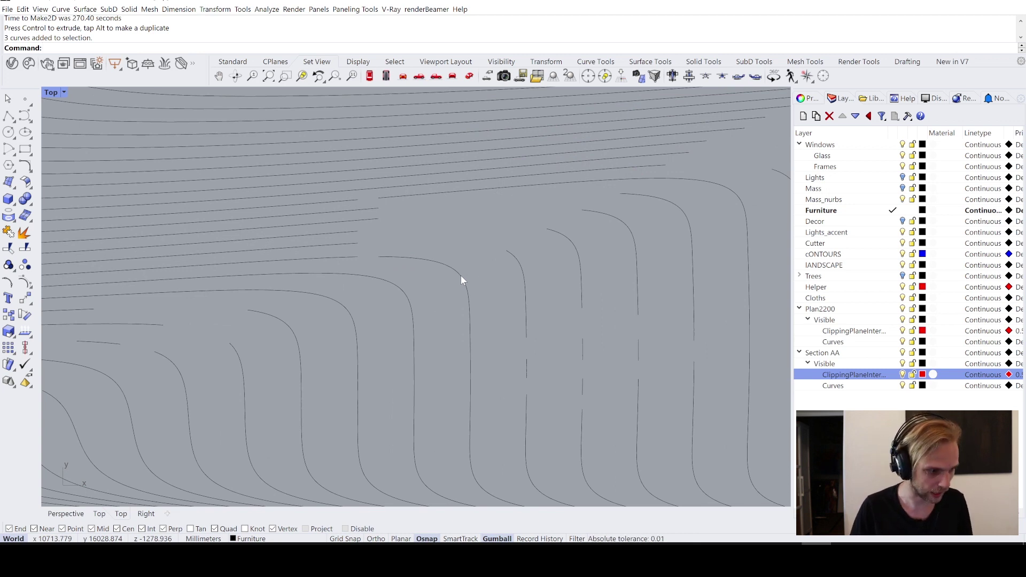
{"action": "type", "text": "blendCrv"}
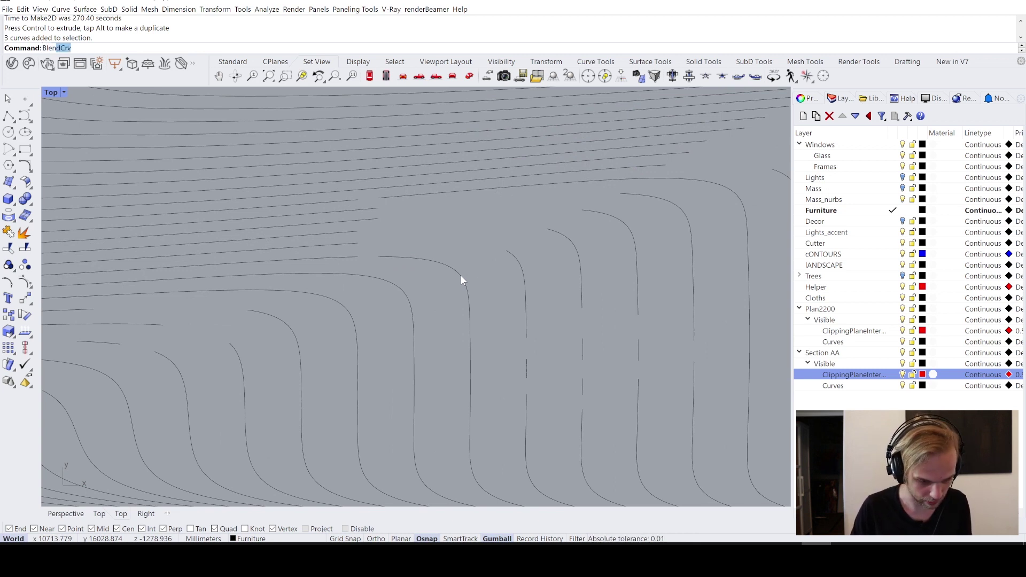
{"action": "key", "text": "Return"}
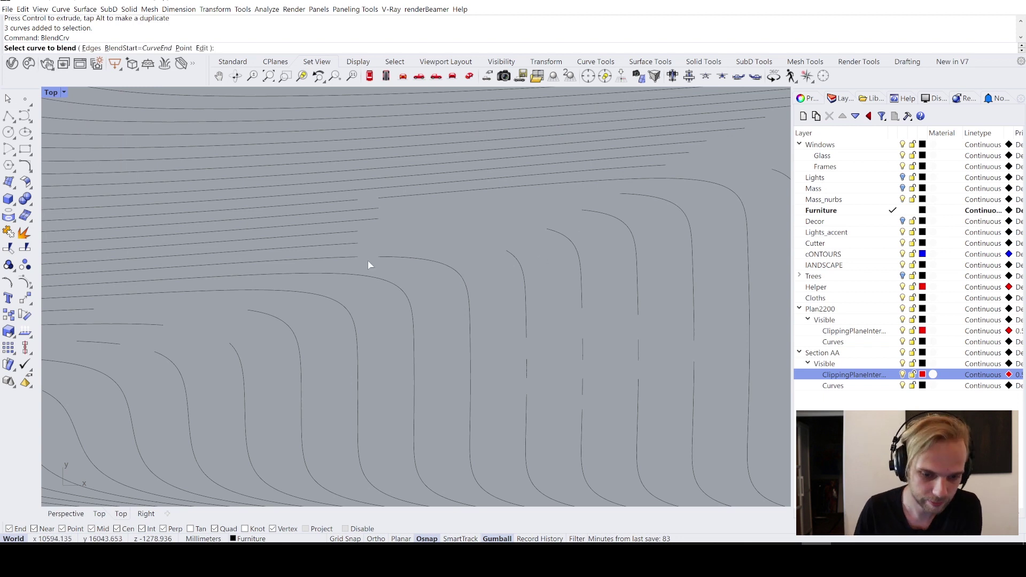
{"action": "left_click", "coordinate": [353, 259]}
{"action": "left_click", "coordinate": [384, 259]}
{"action": "left_click", "coordinate": [384, 260]}
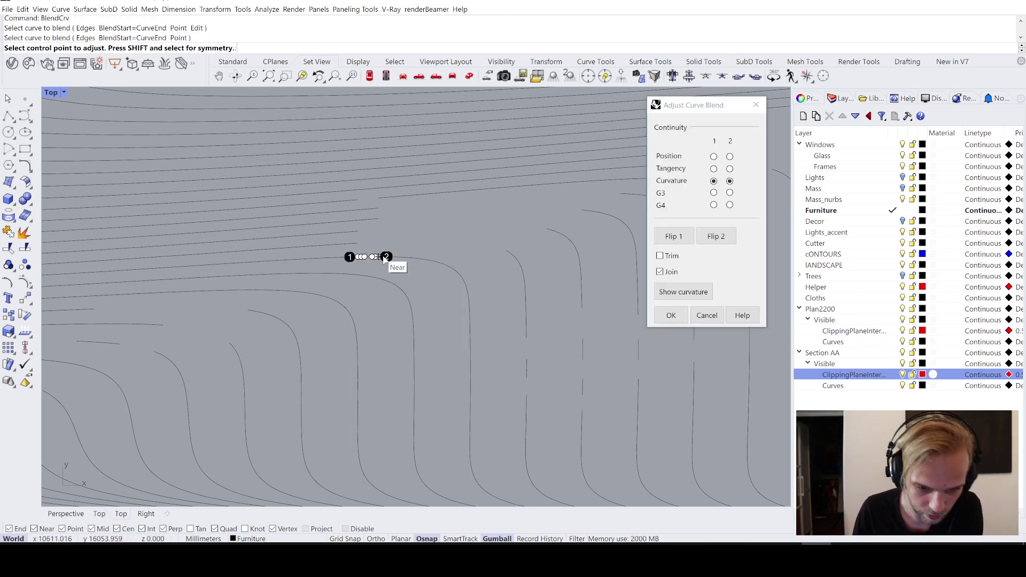
{"action": "key", "text": "Return"}
Blend the next three broken contours above it, connecting each nearly horizontal line to its matching downward-bending curve
{"action": "key", "text": "Return"}
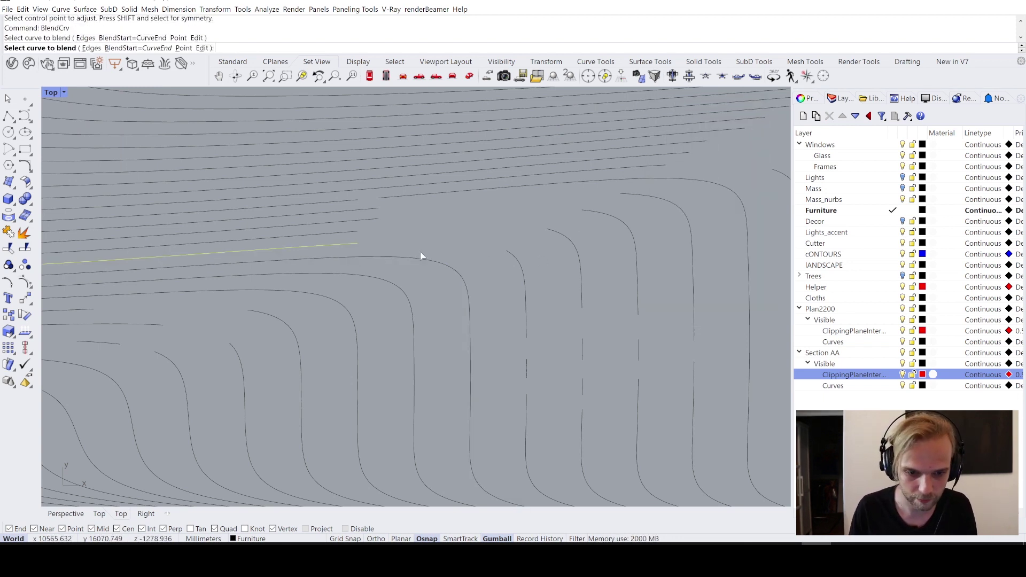
{"action": "left_click", "coordinate": [515, 259]}
{"action": "key", "text": "Return"}
{"action": "key", "text": "Return"}
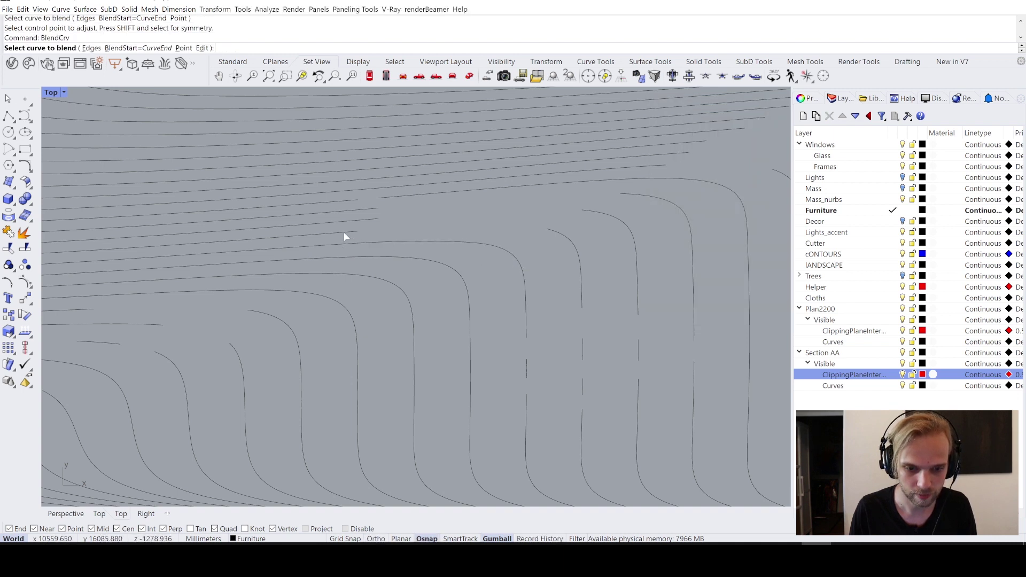
{"action": "left_click", "coordinate": [346, 233]}
{"action": "left_click", "coordinate": [555, 239]}
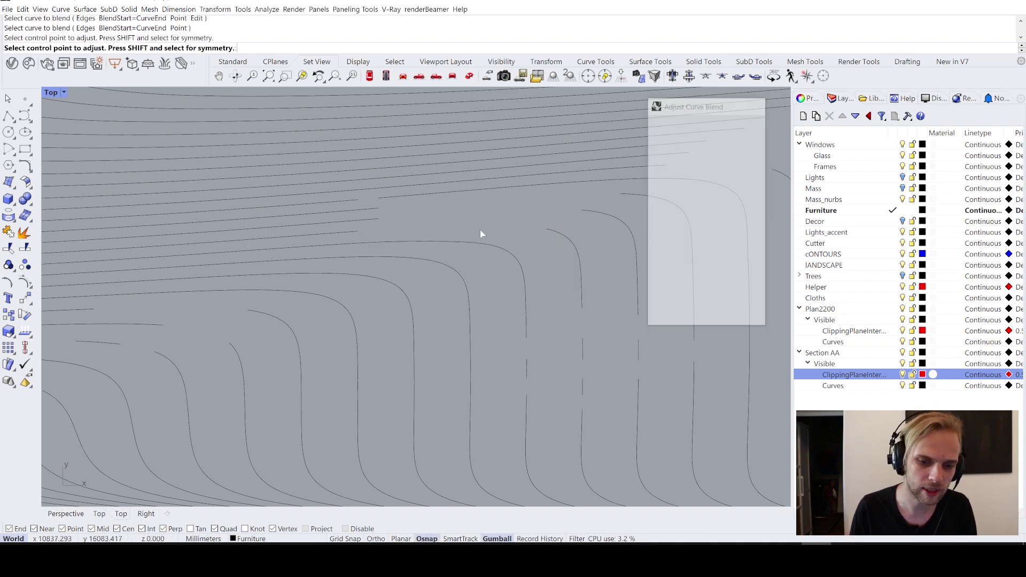
{"action": "key", "text": "Return"}
{"action": "key", "text": "Return"}
{"action": "left_click", "coordinate": [370, 220]}
{"action": "left_click", "coordinate": [605, 213]}
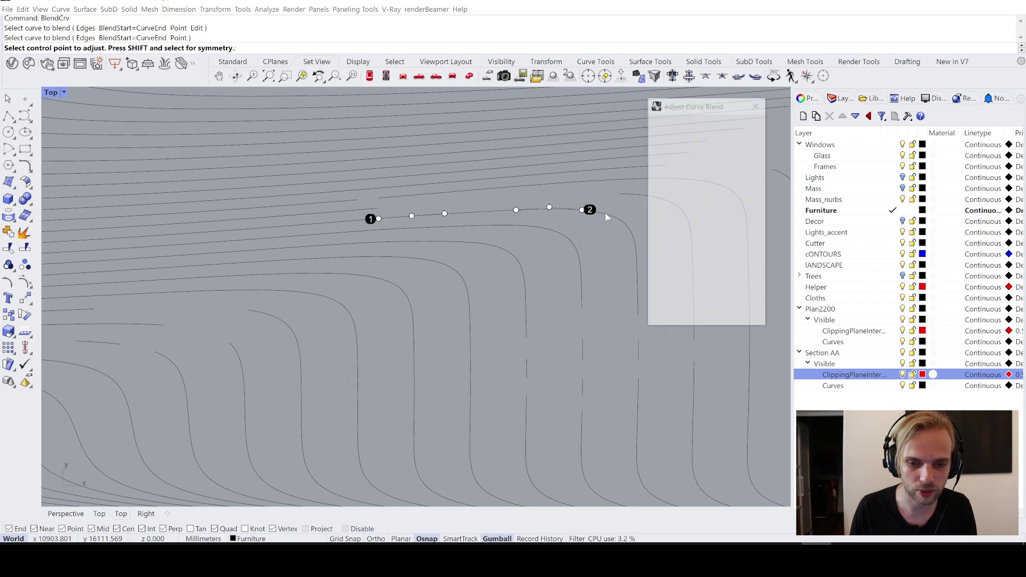
{"action": "key", "text": "Return"}
Blend the two uppermost broken contours of this group to close their remaining gaps below the red cut line
{"action": "key", "text": "Return"}
{"action": "left_click", "coordinate": [368, 213]}
{"action": "left_click", "coordinate": [661, 207]}
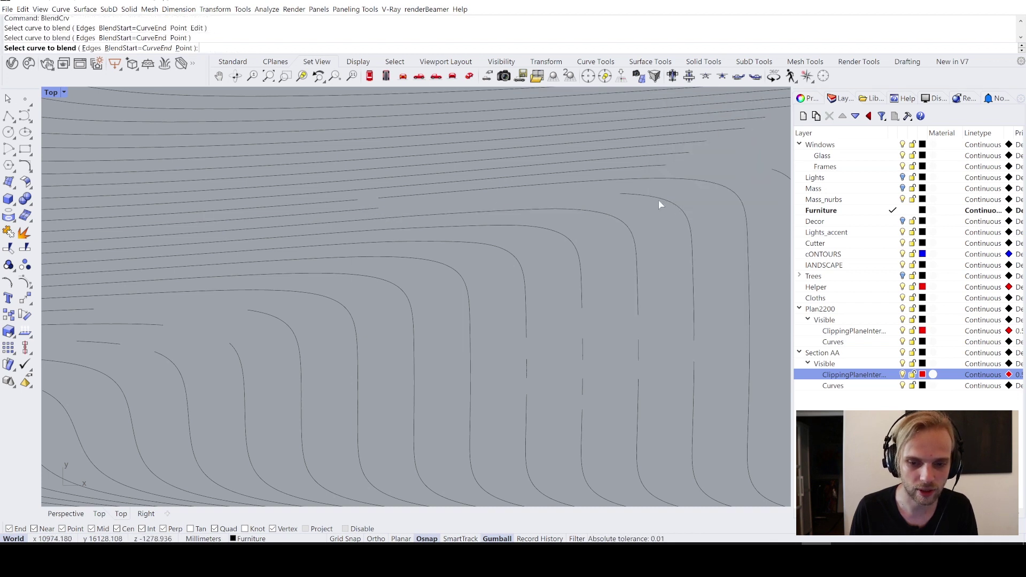
{"action": "key", "text": "Return"}
{"action": "key", "text": "Return"}
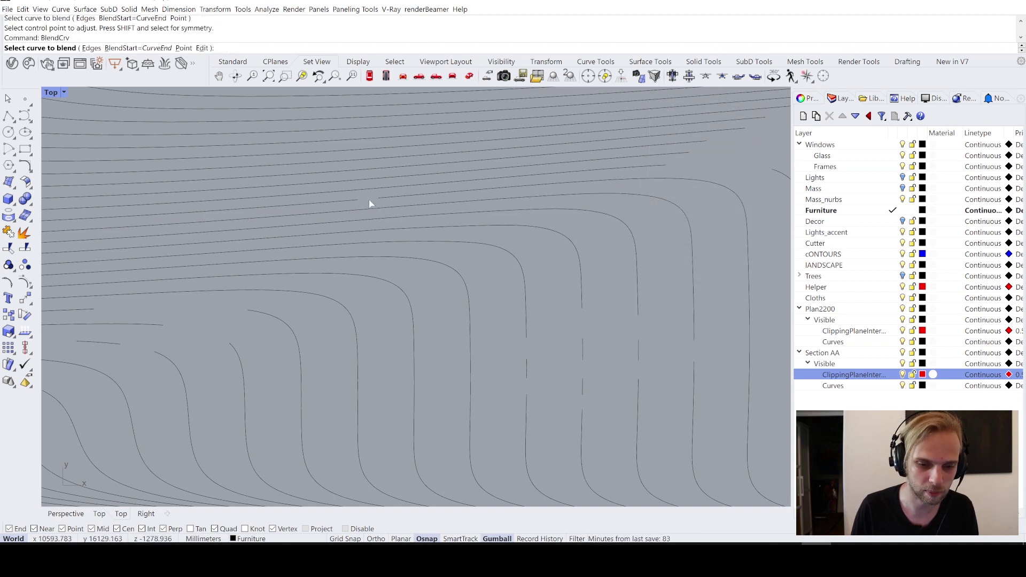
{"action": "left_click", "coordinate": [354, 202]}
{"action": "left_click", "coordinate": [394, 200]}
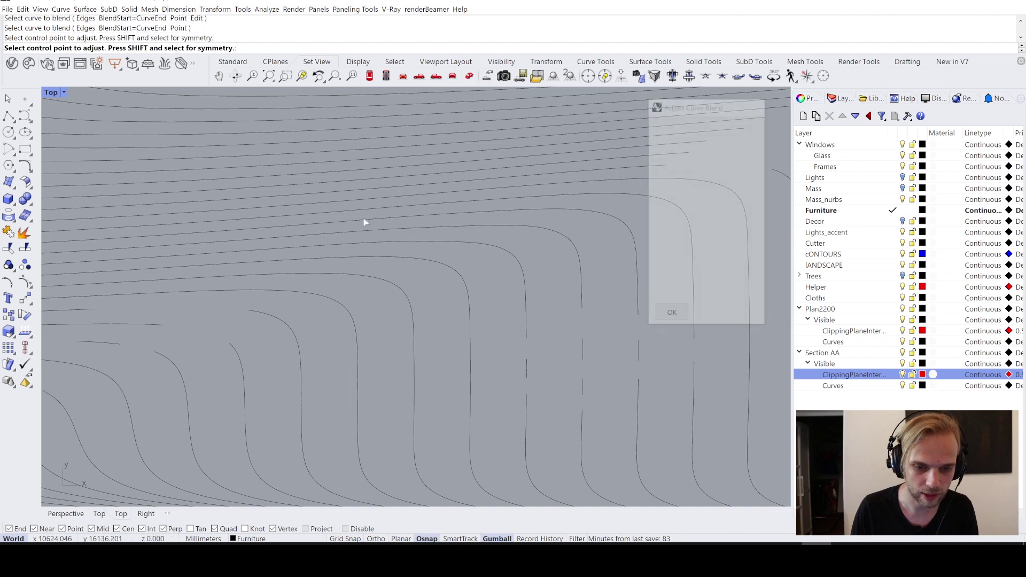
{"action": "key", "text": "Return"}
Blend the first broken contours on the lower-left side of the repaired group with their matching bending curves
{"action": "key", "text": "Return"}
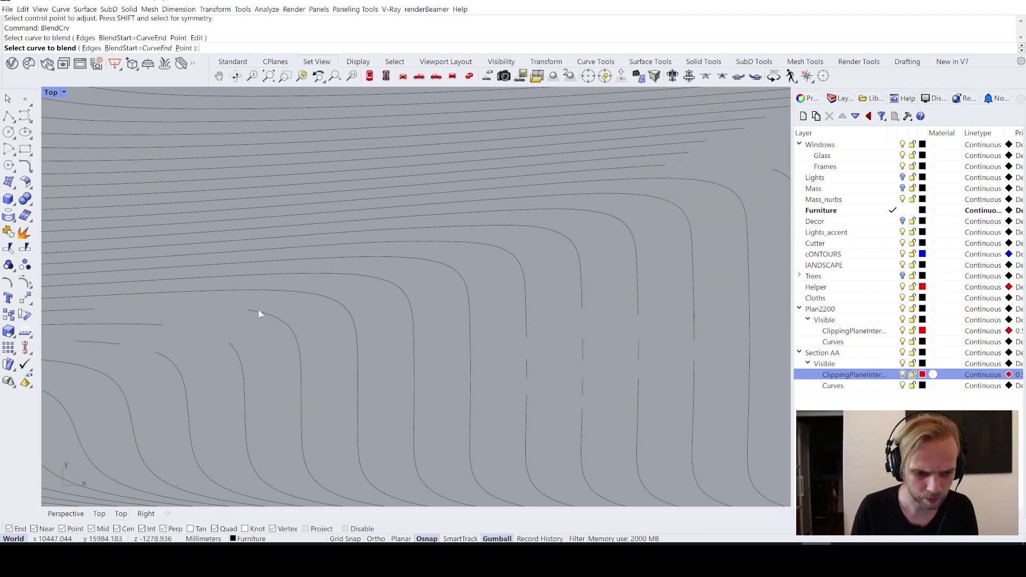
{"action": "left_click", "coordinate": [259, 309]}
{"action": "key", "text": "Return"}
{"action": "right_click_drag", "start_coordinate": [191, 339], "coordinate": [300, 288]}
{"action": "key", "text": "Return"}
{"action": "left_click", "coordinate": [237, 300]}
{"action": "left_click", "coordinate": [314, 328]}
{"action": "key", "text": "Return"}
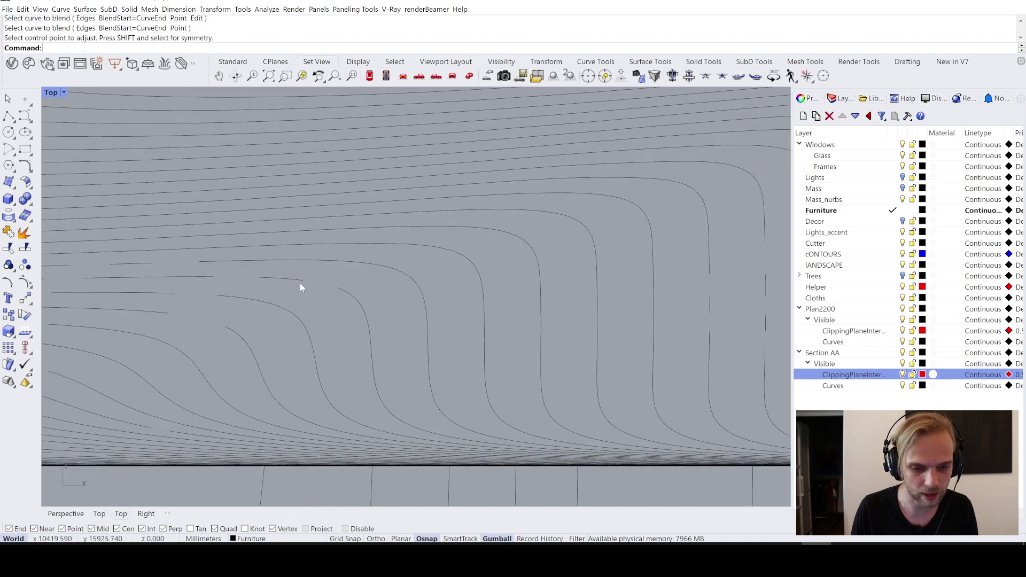
Blend further gaps in the neighbouring lower-left contours, joining each short line end to the curve that continues it
{"action": "key", "text": "Return"}
{"action": "left_click", "coordinate": [295, 279]}
{"action": "left_click", "coordinate": [351, 303]}
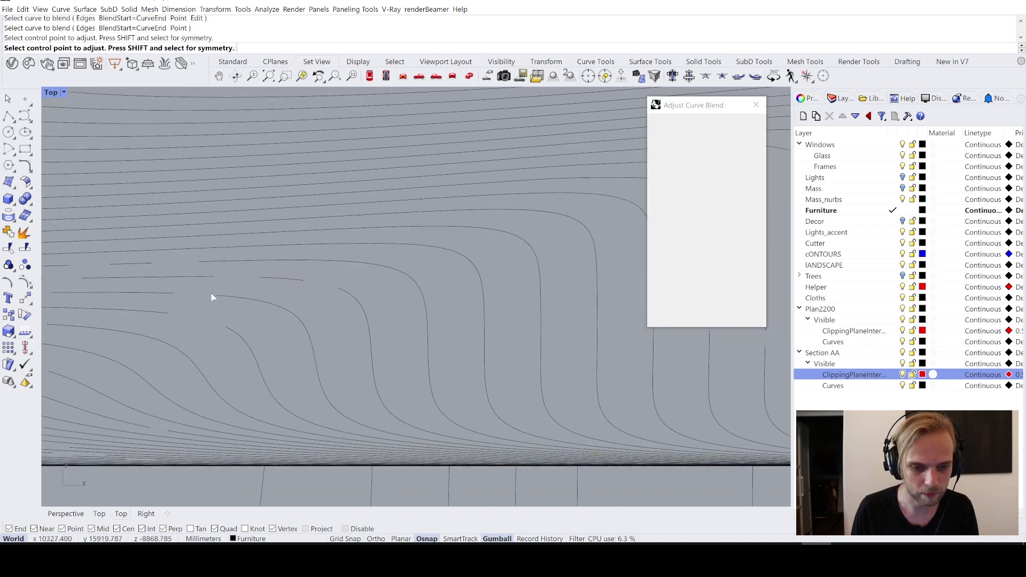
{"action": "key", "text": "Return"}
{"action": "key", "text": "Return"}
{"action": "left_click", "coordinate": [276, 282]}
{"action": "left_click", "coordinate": [205, 304]}
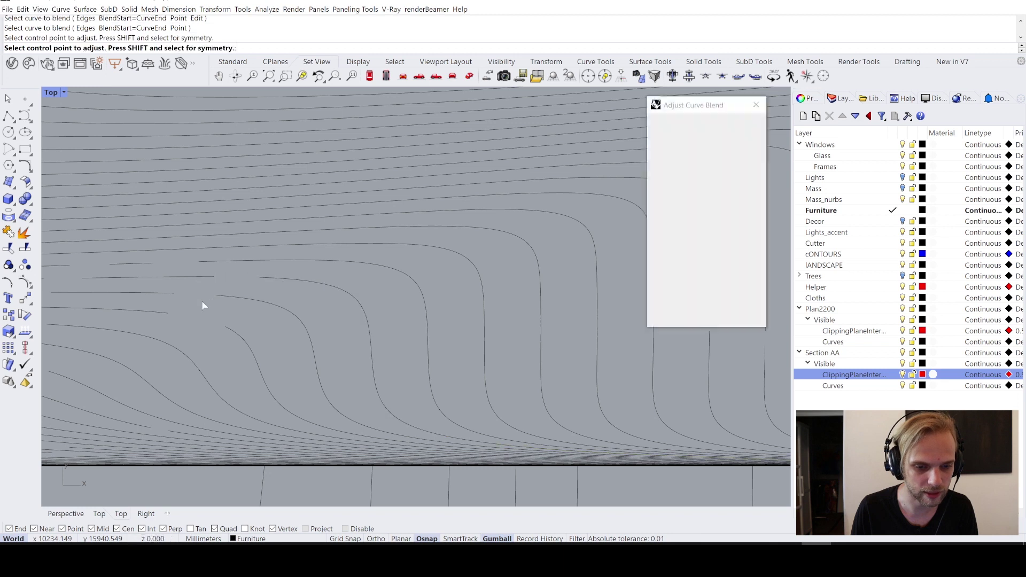
{"action": "key", "text": "Return"}
Blend the next two broken contours farther left and lower, connecting their flat ends to the curves descending toward the thick base line
{"action": "right_click_drag", "start_coordinate": [203, 306], "coordinate": [329, 272]}
{"action": "key", "text": "Return"}
{"action": "left_click", "coordinate": [369, 282]}
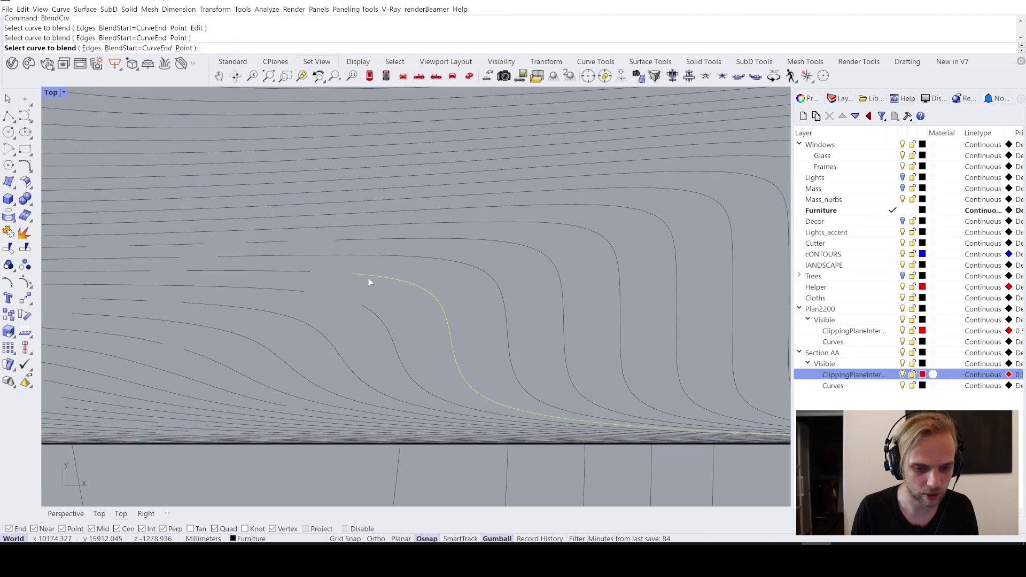
{"action": "left_click", "coordinate": [291, 292]}
{"action": "key", "text": "Return"}
{"action": "key", "text": "Return"}
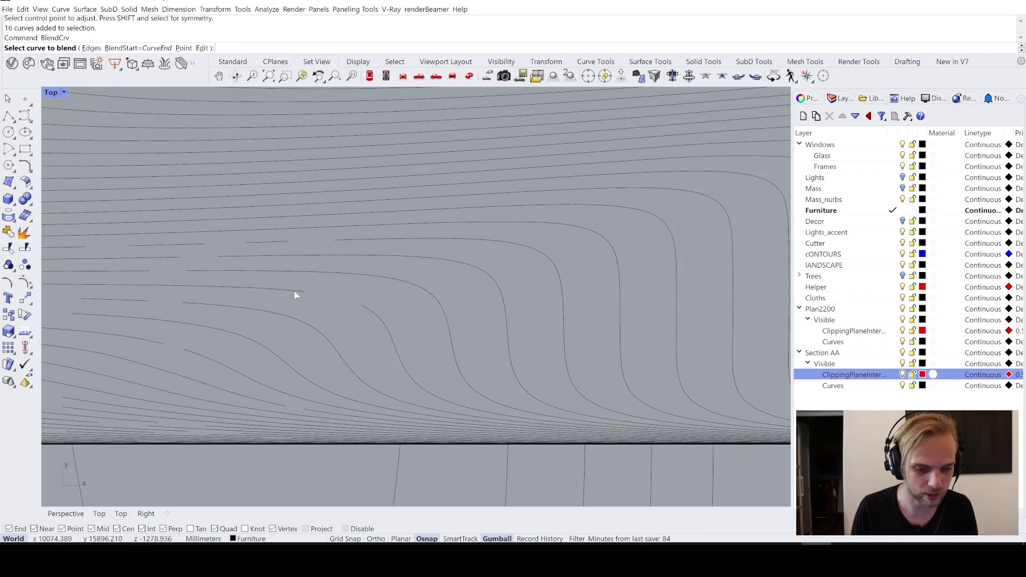
{"action": "left_click", "coordinate": [295, 292]}
{"action": "left_click", "coordinate": [373, 318]}
{"action": "key", "text": "Return"}
Examine the whole section drawing and its linework around the staircase, the curled end and the wall junction
{"action": "scroll", "coordinate": [375, 317], "scroll_direction": "down", "scroll_amount": 2}
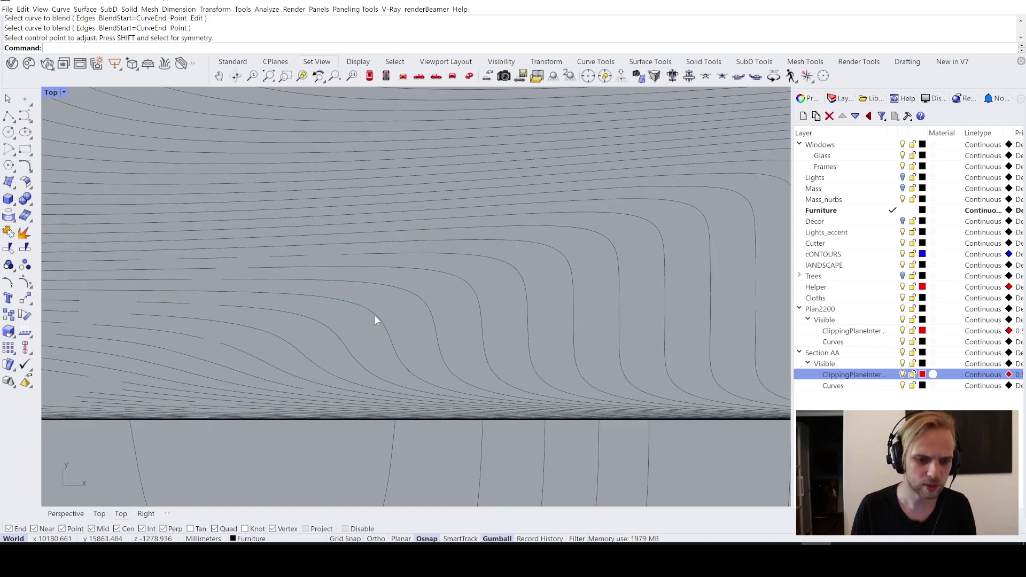
{"action": "scroll", "coordinate": [379, 300], "scroll_direction": "down", "scroll_amount": 5}
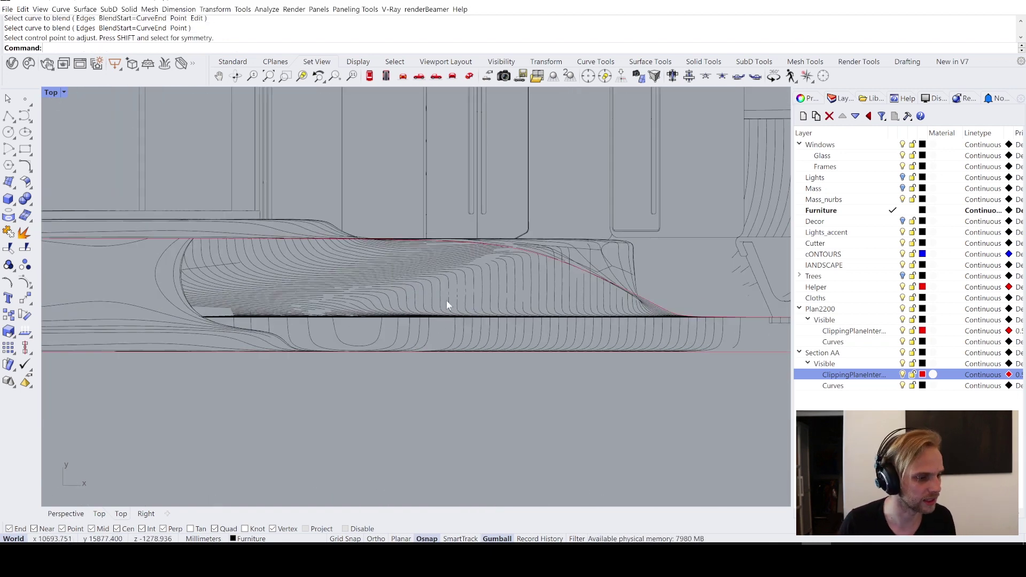
{"action": "scroll", "coordinate": [481, 313], "scroll_direction": "down", "scroll_amount": 5}
{"action": "scroll", "coordinate": [390, 239], "scroll_direction": "up", "scroll_amount": 4}
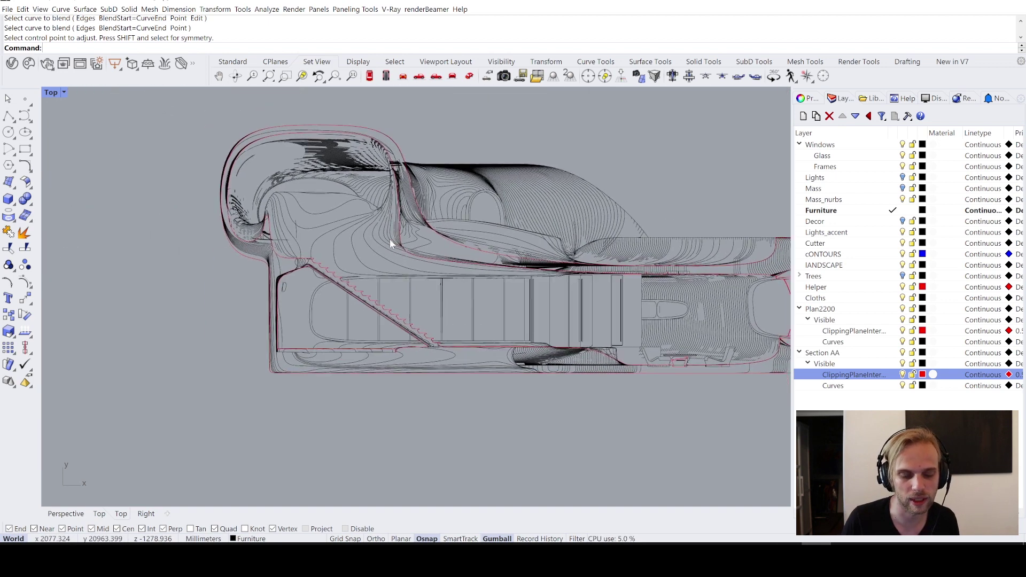
{"action": "scroll", "coordinate": [300, 252], "scroll_direction": "up", "scroll_amount": 3}
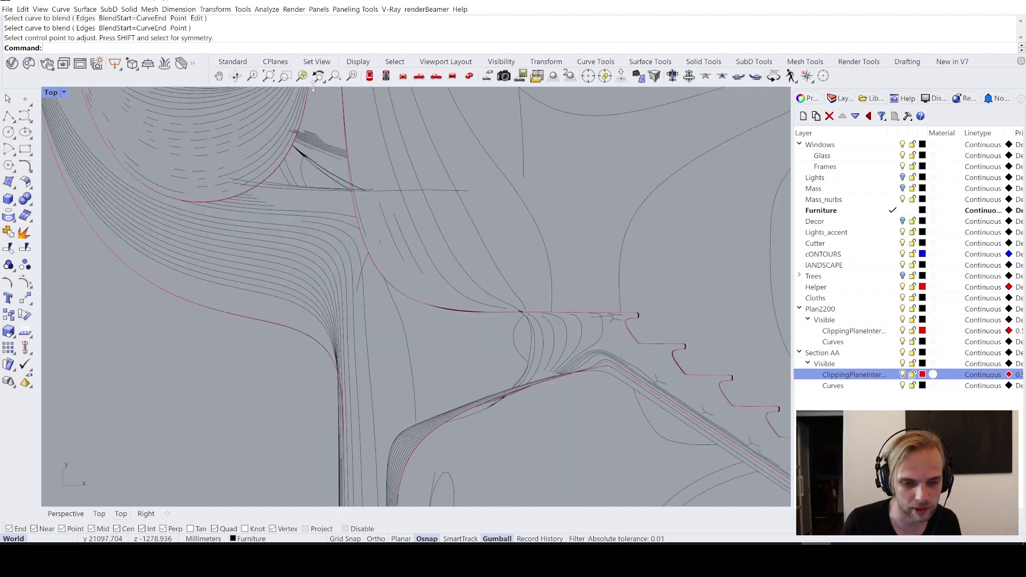
{"action": "scroll", "coordinate": [284, 210], "scroll_direction": "down", "scroll_amount": 2}
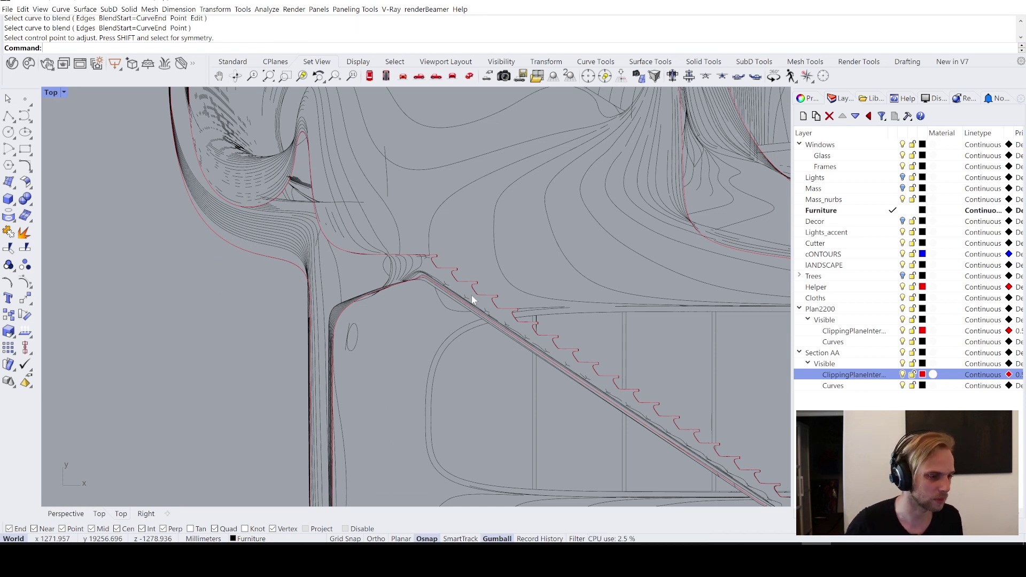
{"action": "scroll", "coordinate": [472, 301], "scroll_direction": "down", "scroll_amount": 5}
{"action": "scroll", "coordinate": [466, 133], "scroll_direction": "up", "scroll_amount": 8}
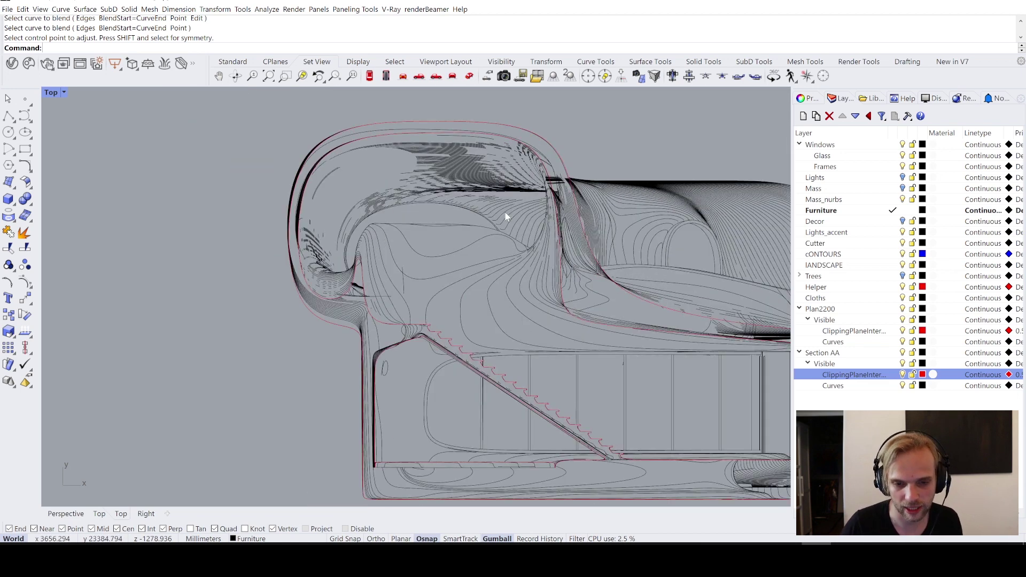
Examine the contour linework around the curled end and arched opening, and compare the section drawing with the plan beside it
{"action": "right_click_drag", "start_coordinate": [281, 225], "coordinate": [395, 282]}
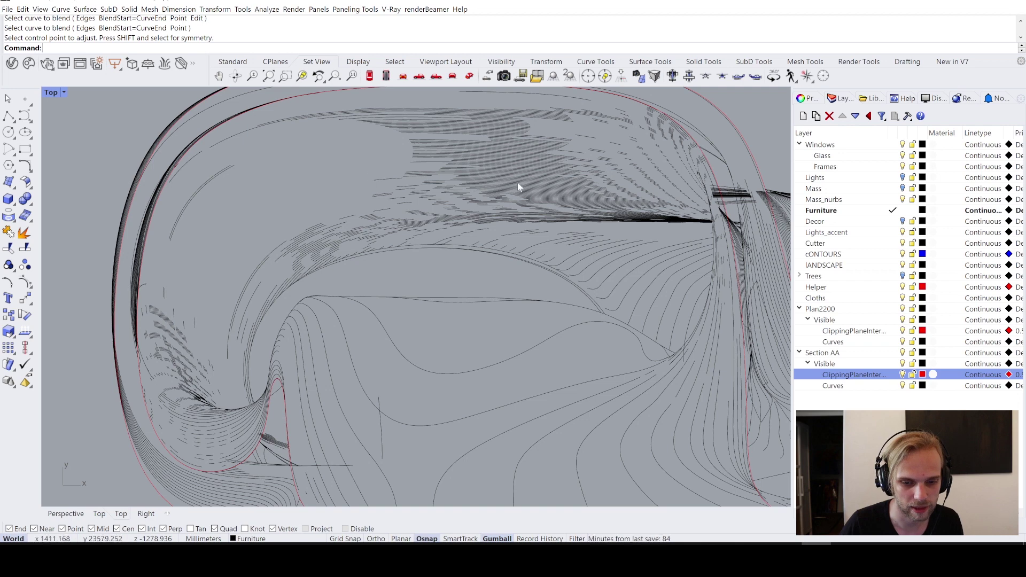
{"action": "right_click_drag", "start_coordinate": [547, 220], "coordinate": [377, 263]}
{"action": "scroll", "coordinate": [406, 262], "scroll_direction": "down", "scroll_amount": 4}
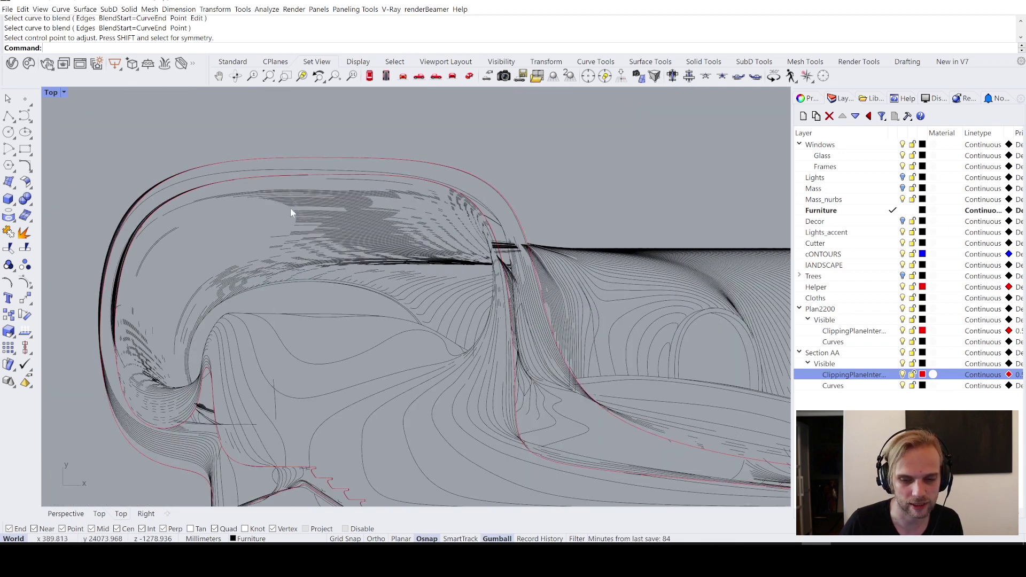
{"action": "scroll", "coordinate": [321, 211], "scroll_direction": "up", "scroll_amount": 3}
{"action": "scroll", "coordinate": [385, 270], "scroll_direction": "down", "scroll_amount": 2}
{"action": "right_click_drag", "start_coordinate": [385, 270], "coordinate": [426, 258]}
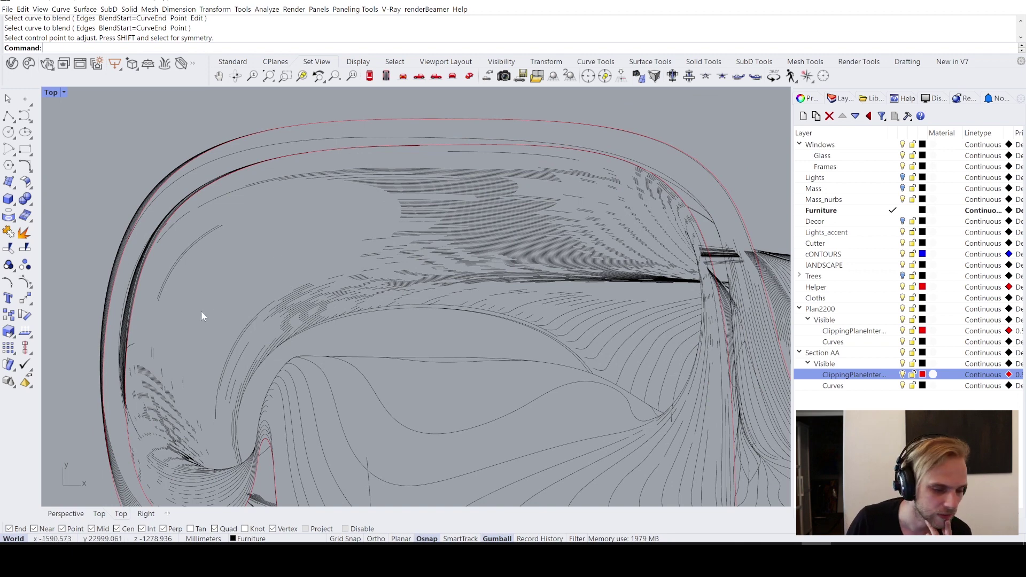
{"action": "right_click_drag", "start_coordinate": [259, 316], "coordinate": [299, 331]}
{"action": "scroll", "coordinate": [280, 340], "scroll_direction": "down", "scroll_amount": 2}
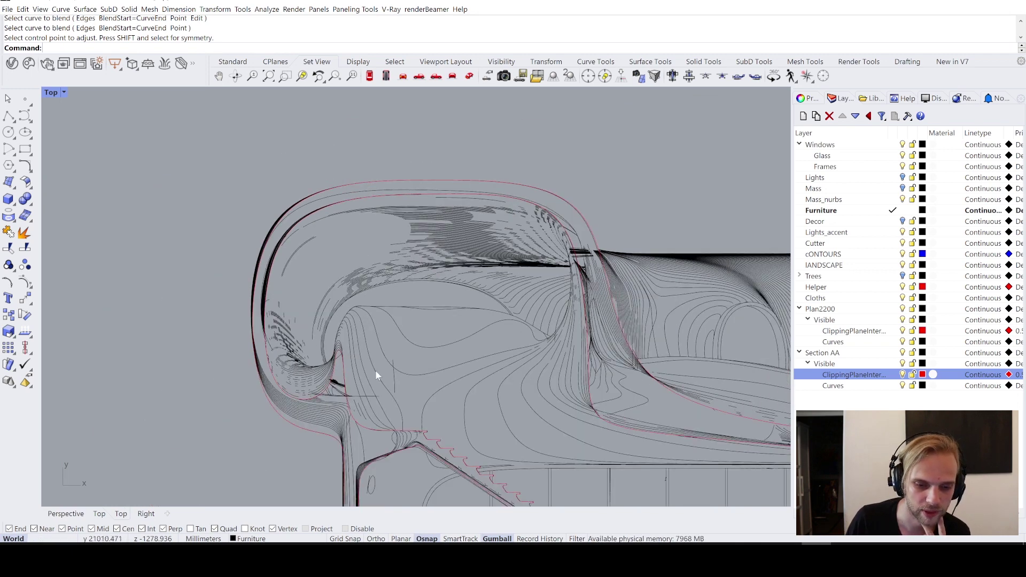
{"action": "scroll", "coordinate": [477, 240], "scroll_direction": "up", "scroll_amount": 4}
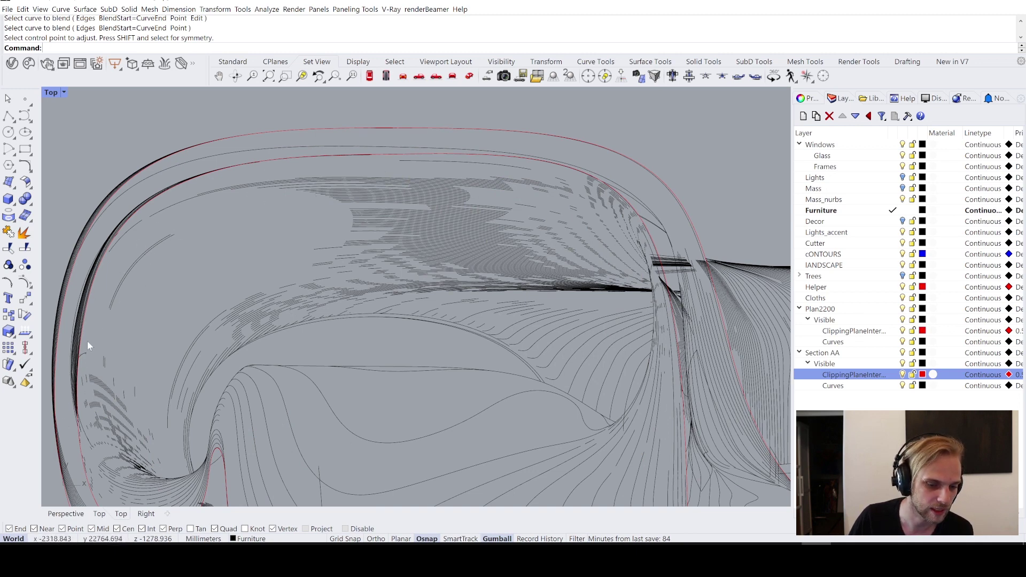
{"action": "scroll", "coordinate": [200, 274], "scroll_direction": "down", "scroll_amount": 5}
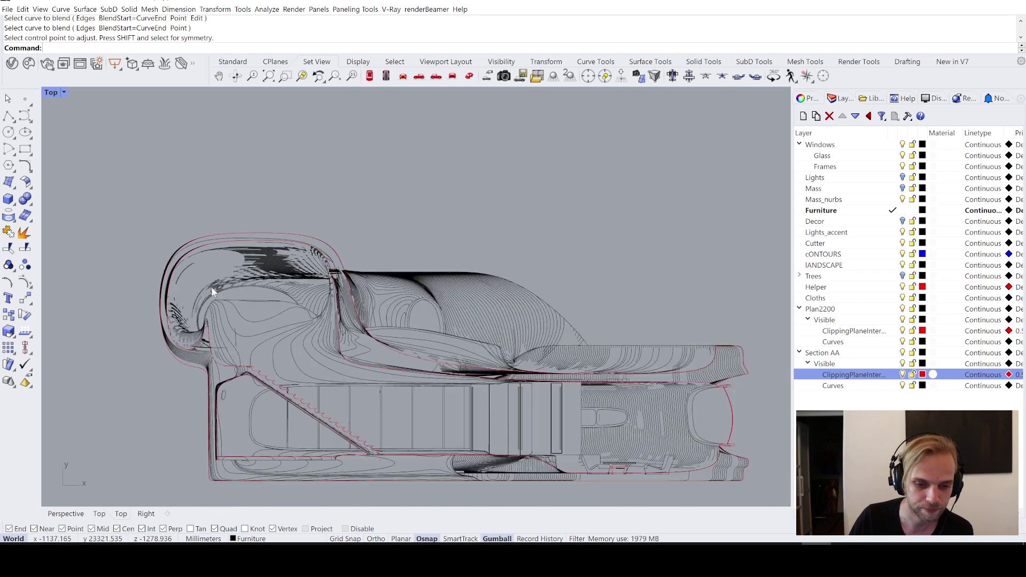
{"action": "scroll", "coordinate": [327, 283], "scroll_direction": "down", "scroll_amount": 3}
{"action": "scroll", "coordinate": [427, 306], "scroll_direction": "up", "scroll_amount": 12}
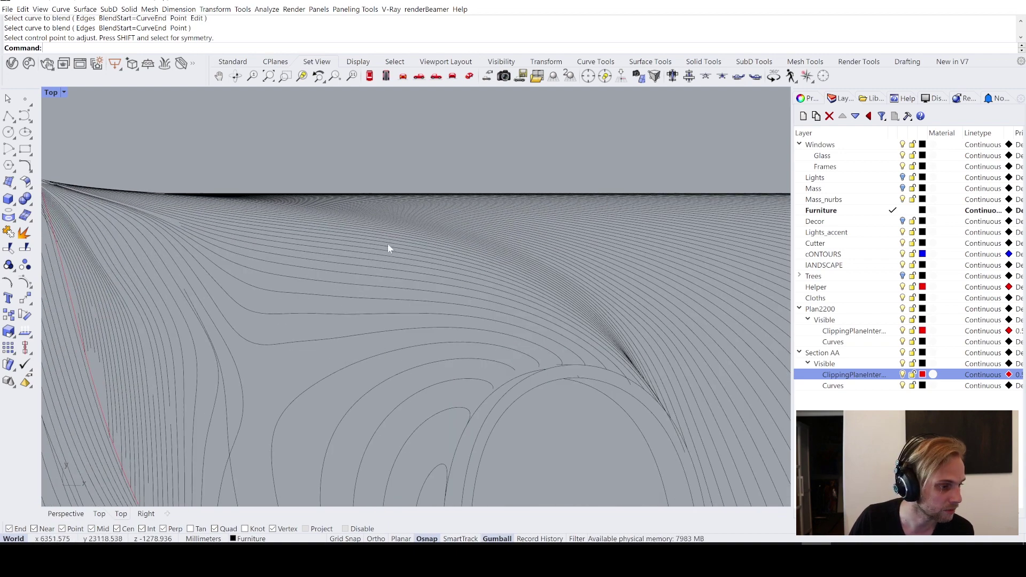
{"action": "scroll", "coordinate": [380, 310], "scroll_direction": "down", "scroll_amount": 10}
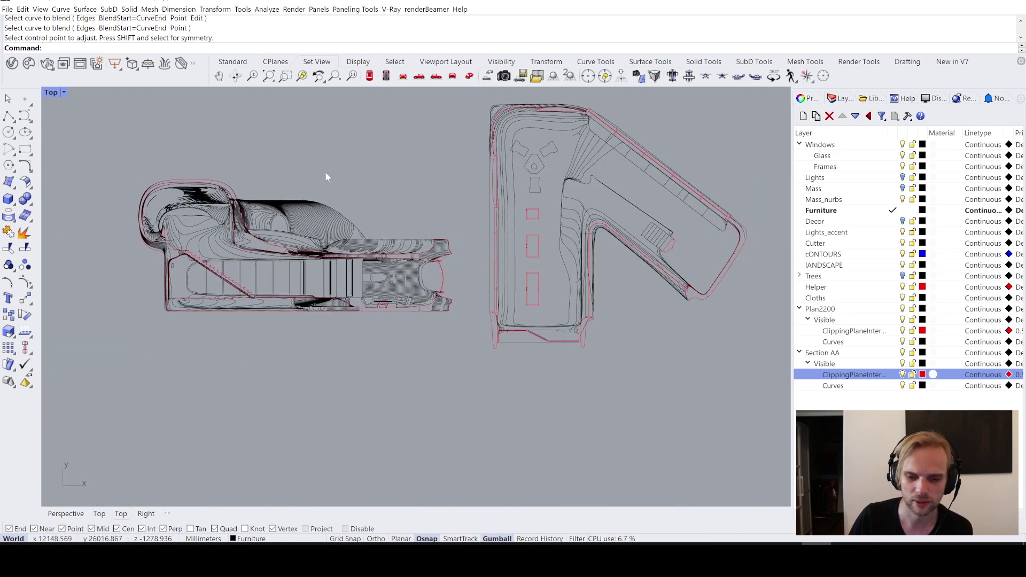
{"action": "right_click_drag", "start_coordinate": [387, 264], "coordinate": [363, 281]}
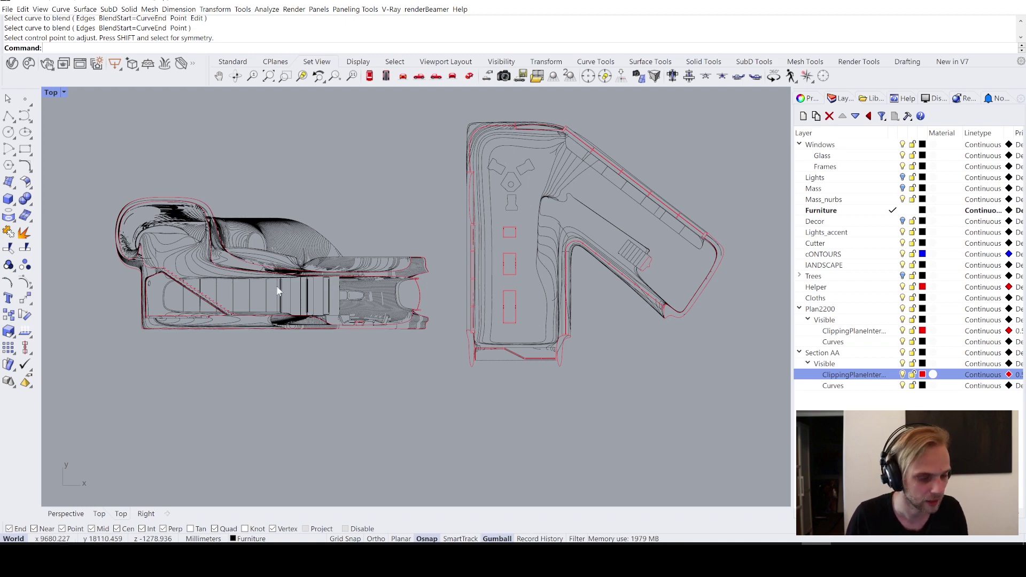
Blend the first broken contours under the ceiling of the section's far-right room with the curves bending down the wall
{"action": "scroll", "coordinate": [314, 261], "scroll_direction": "up", "scroll_amount": 8}
{"action": "scroll", "coordinate": [517, 206], "scroll_direction": "down", "scroll_amount": 5}
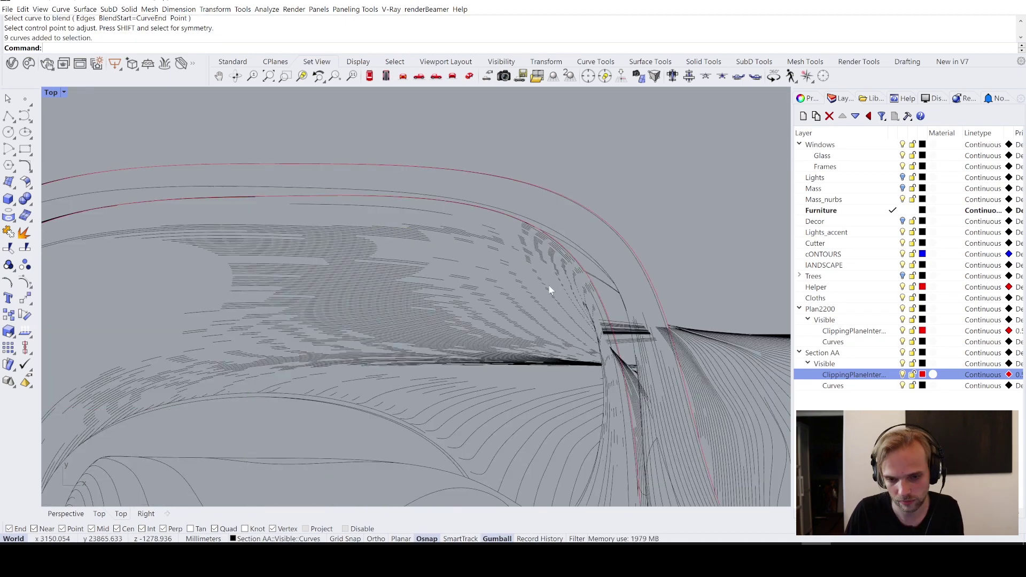
{"action": "scroll", "coordinate": [488, 293], "scroll_direction": "up", "scroll_amount": 5}
{"action": "key", "text": "Return"}
{"action": "scroll", "coordinate": [523, 223], "scroll_direction": "up", "scroll_amount": 3}
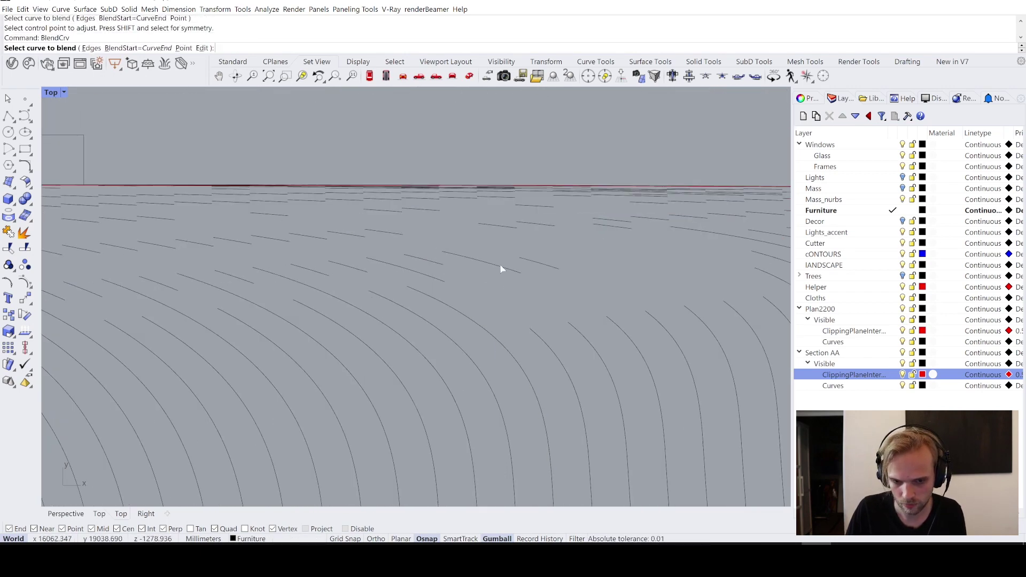
{"action": "left_click", "coordinate": [546, 347]}
{"action": "scroll", "coordinate": [463, 235], "scroll_direction": "down", "scroll_amount": 2}
{"action": "left_click", "coordinate": [428, 284]}
{"action": "key", "text": "Return"}
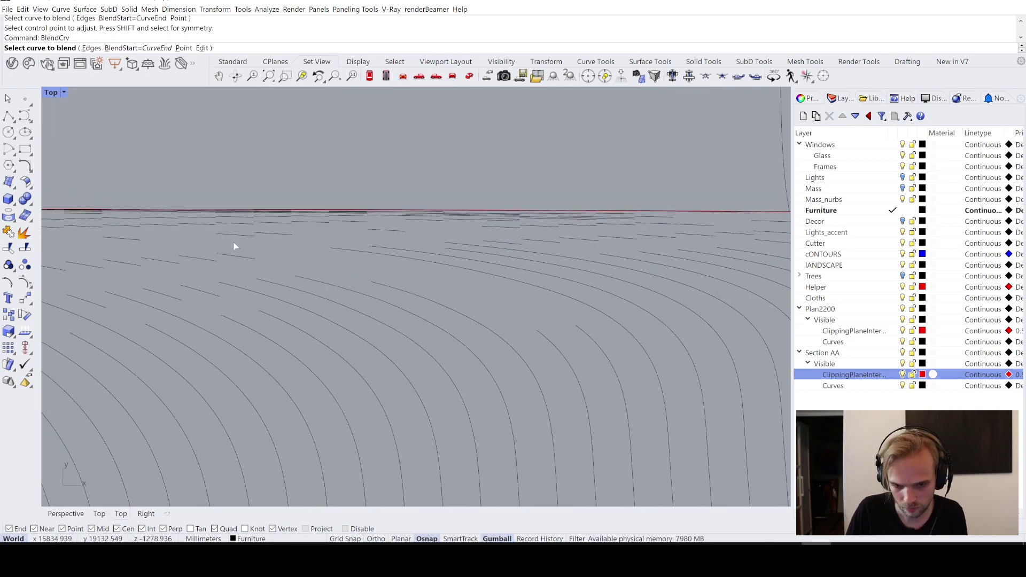
Blend the neighbouring ceiling contours farther left, joining each short flat line to the descending curve that continues it
{"action": "key", "text": "ctrl+z"}
{"action": "key", "text": "Return"}
{"action": "scroll", "coordinate": [267, 251], "scroll_direction": "up", "scroll_amount": 3}
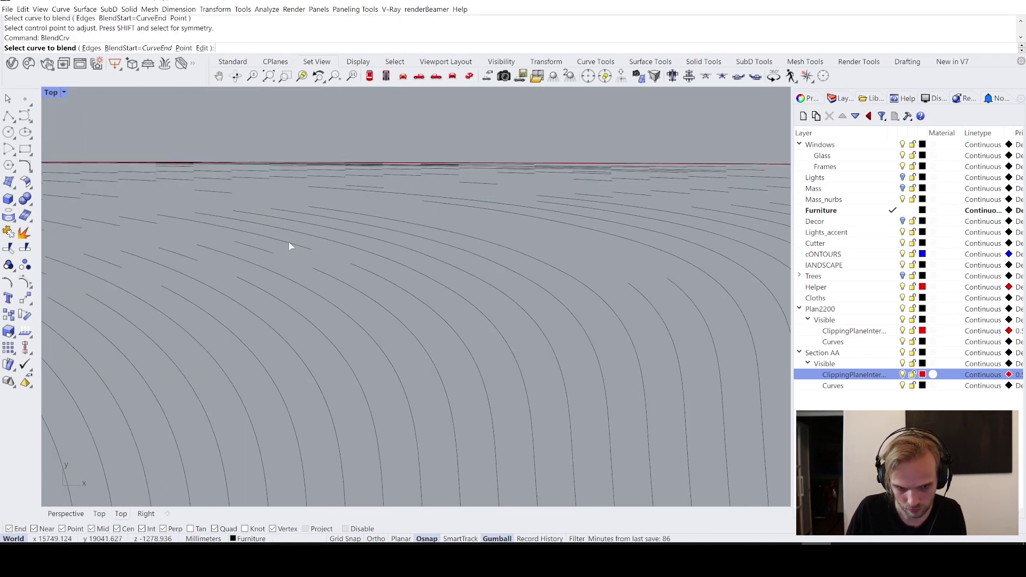
{"action": "left_click", "coordinate": [248, 250]}
{"action": "left_click", "coordinate": [187, 257]}
{"action": "key", "text": "Return"}
{"action": "key", "text": "Return"}
{"action": "scroll", "coordinate": [254, 280], "scroll_direction": "down", "scroll_amount": 3}
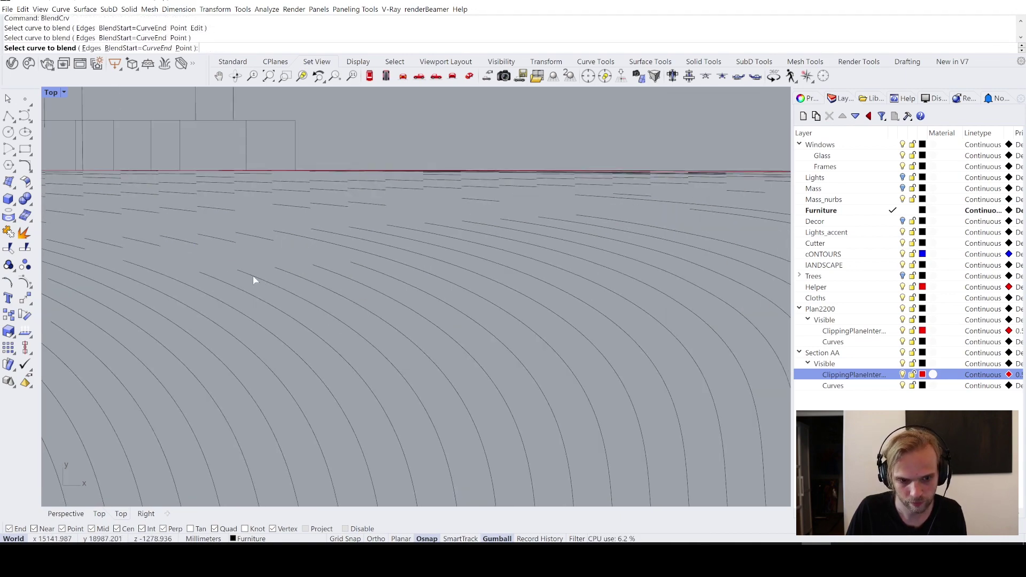
{"action": "key", "text": "Escape"}
Review the 3D model in the four-viewport layout and in the maximized Top viewport, leaving nothing selected
{"action": "scroll", "coordinate": [430, 294], "scroll_direction": "down", "scroll_amount": 3}
{"action": "key", "text": "ctrl+m"}
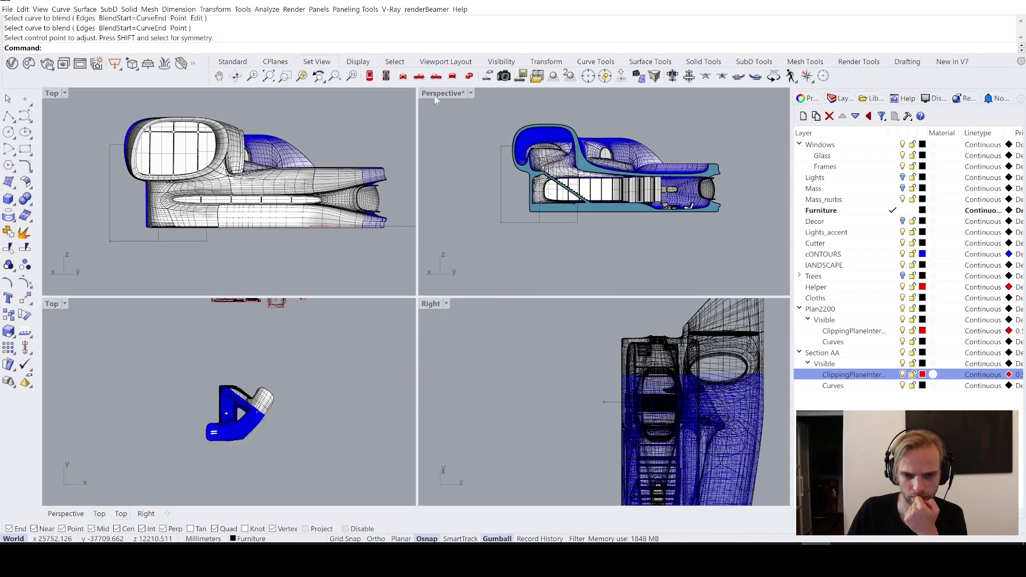
{"action": "left_click", "coordinate": [324, 237]}
{"action": "left_click", "coordinate": [371, 270]}
{"action": "key", "text": "ctrl+m"}
{"action": "key", "text": "ctrl+m"}
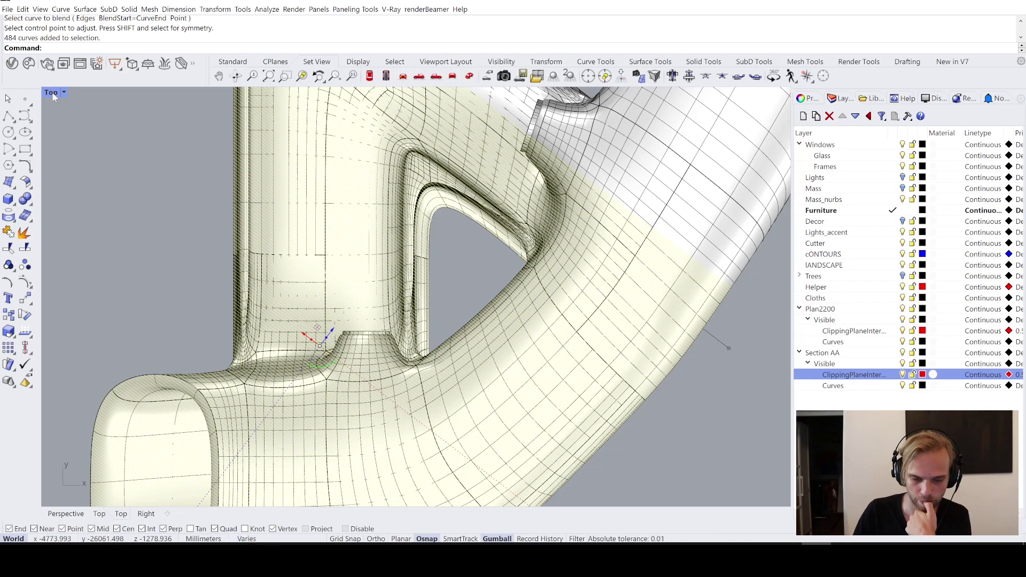
{"action": "key", "text": "ctrl+m"}
{"action": "key", "text": "Escape"}
{"action": "key", "text": "ctrl+m"}
{"action": "scroll", "coordinate": [632, 370], "scroll_direction": "down", "scroll_amount": 5}
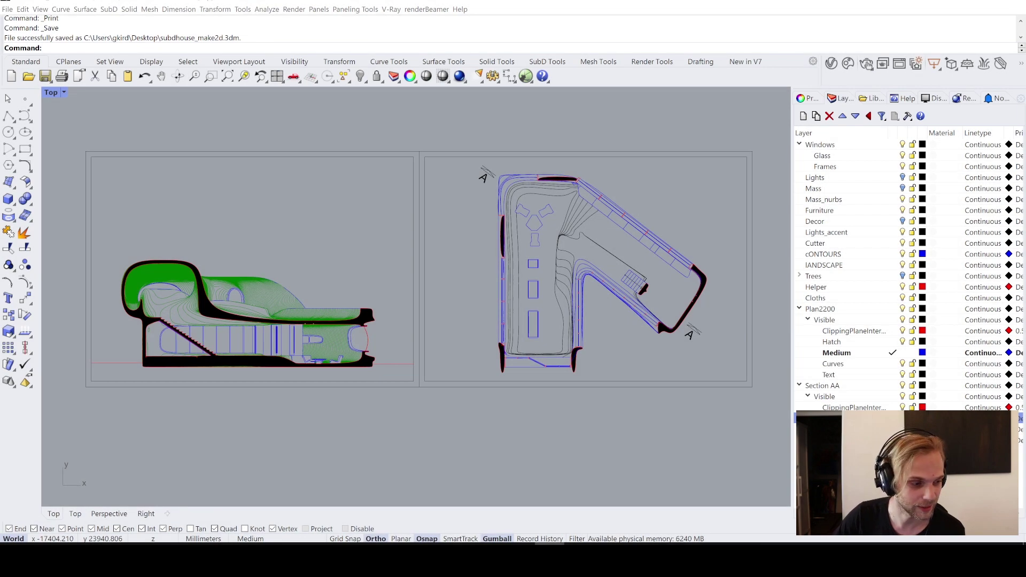
Examine the finished section with its solid black cut, green contours and blue edges, from the curled end to the right-hand room
{"action": "right_click_drag", "start_coordinate": [342, 265], "coordinate": [386, 255]}
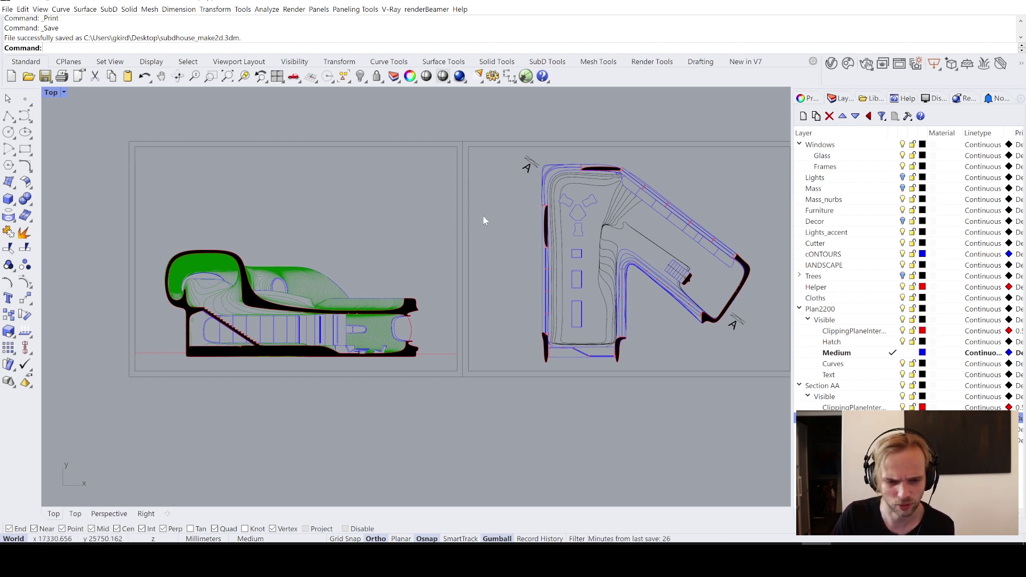
{"action": "right_click_drag", "start_coordinate": [414, 248], "coordinate": [460, 239]}
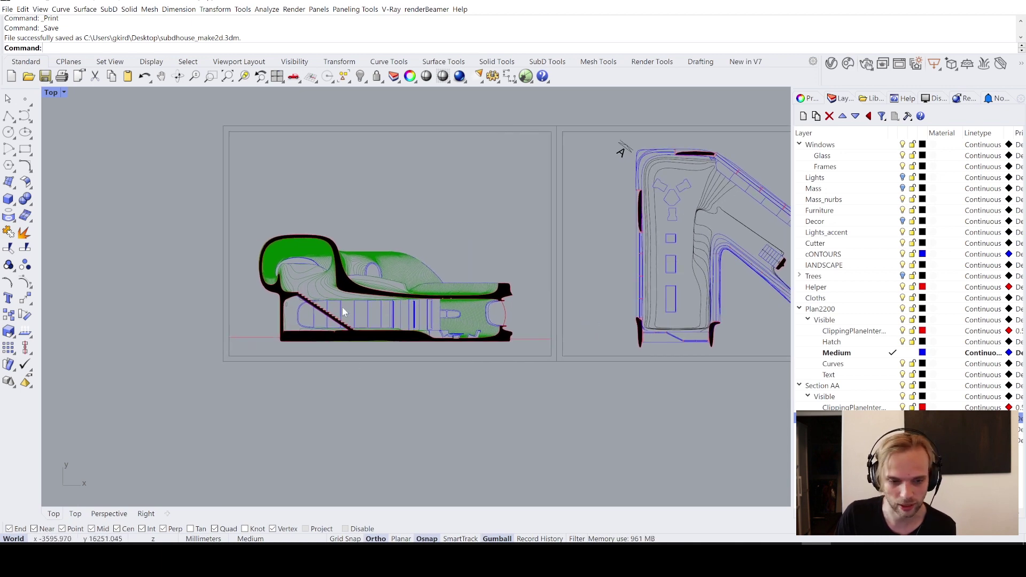
{"action": "scroll", "coordinate": [305, 265], "scroll_direction": "up", "scroll_amount": 5}
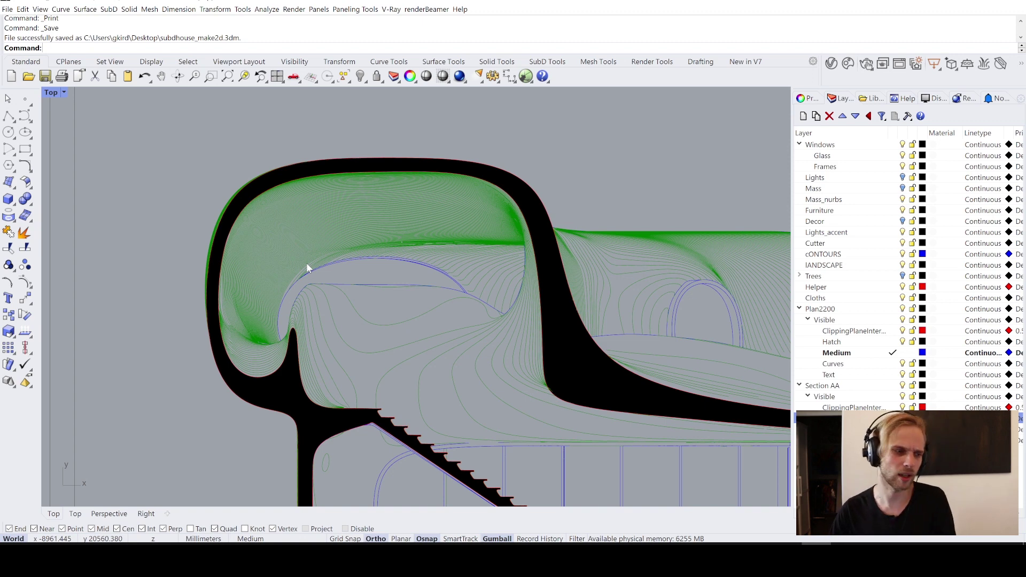
{"action": "scroll", "coordinate": [309, 270], "scroll_direction": "down", "scroll_amount": 3}
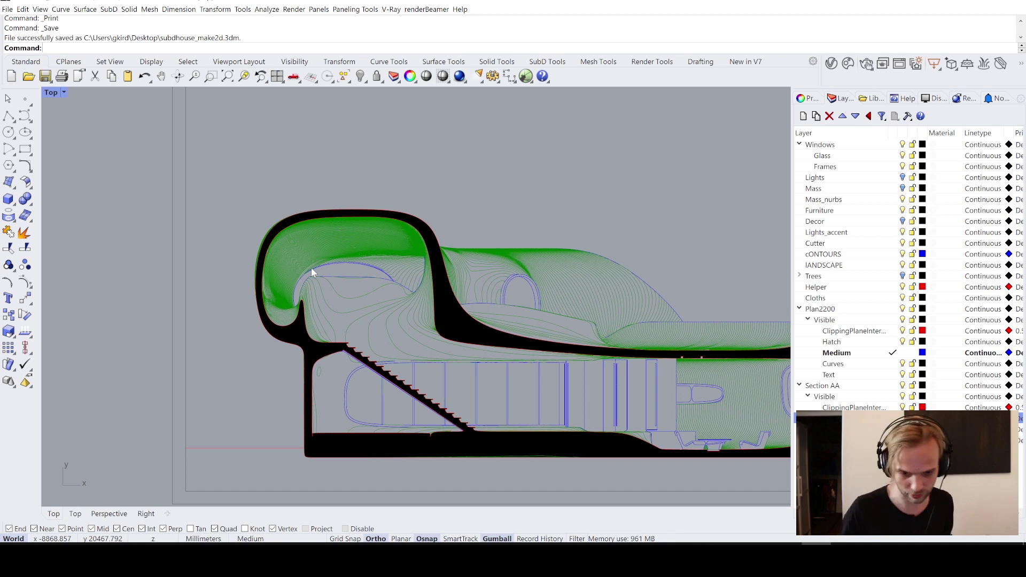
{"action": "right_click_drag", "start_coordinate": [479, 305], "coordinate": [327, 275]}
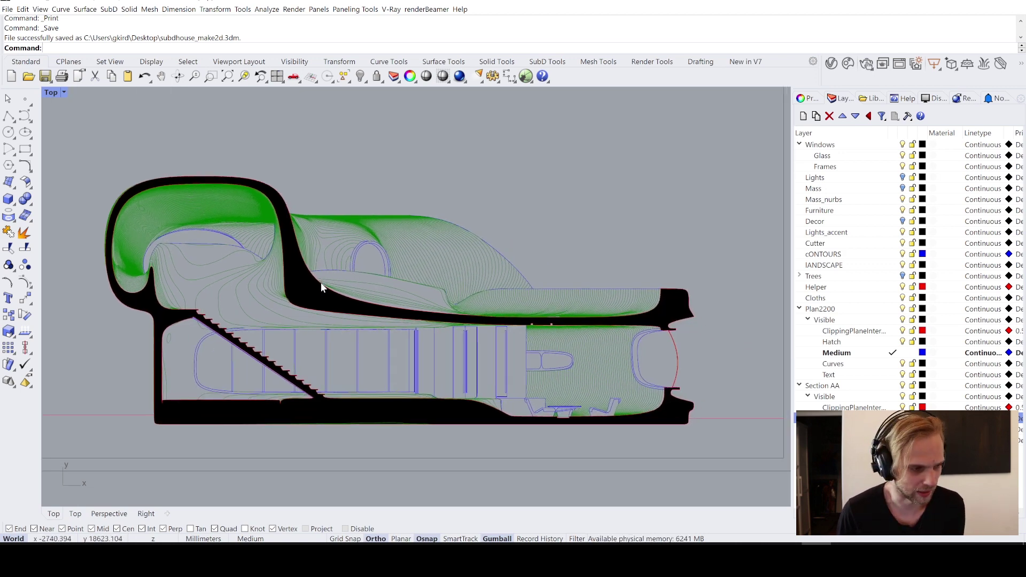
{"action": "scroll", "coordinate": [245, 374], "scroll_direction": "up", "scroll_amount": 2}
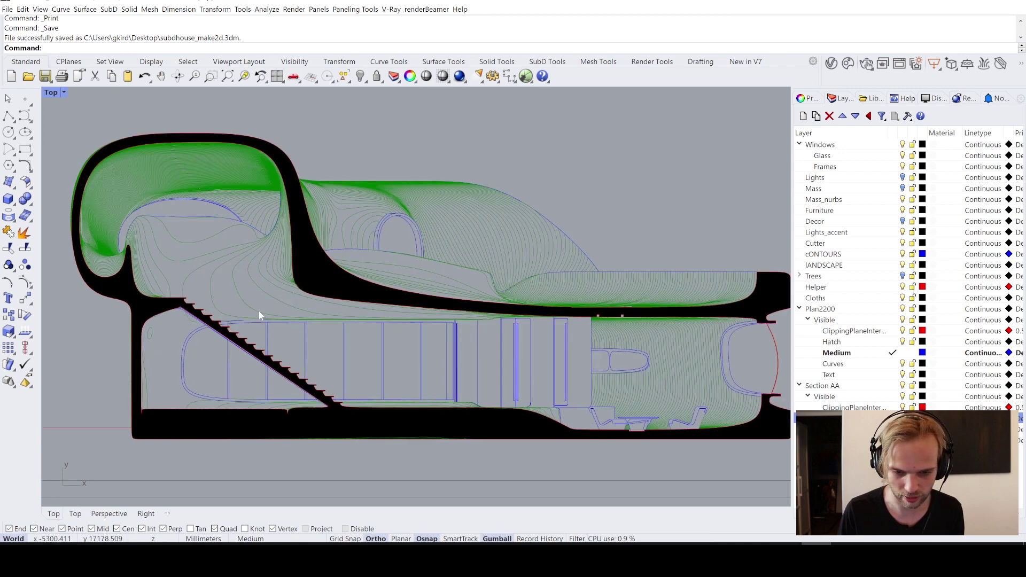
{"action": "scroll", "coordinate": [263, 182], "scroll_direction": "up", "scroll_amount": 5}
{"action": "scroll", "coordinate": [436, 299], "scroll_direction": "down", "scroll_amount": 4}
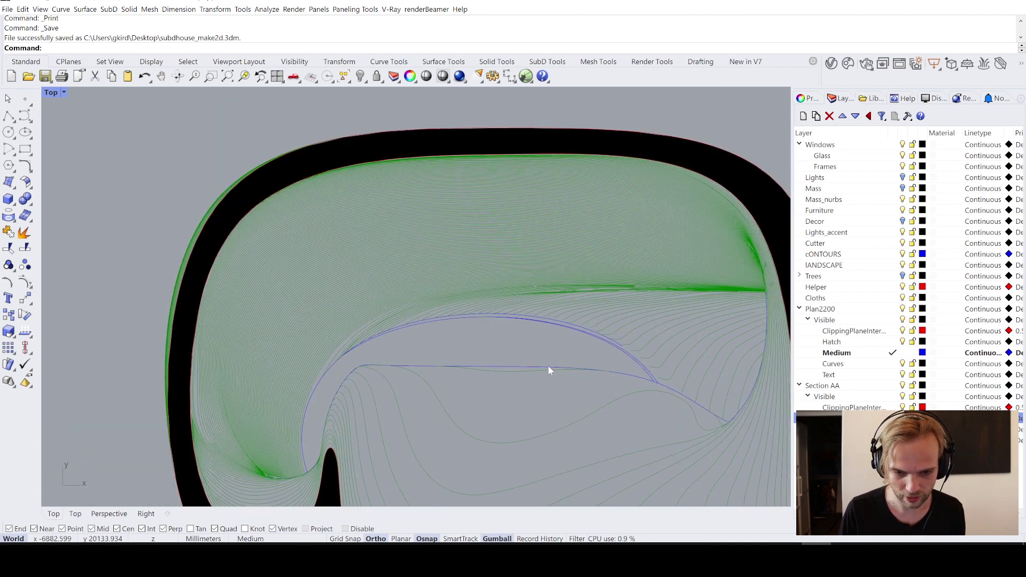
{"action": "scroll", "coordinate": [452, 224], "scroll_direction": "up", "scroll_amount": 5}
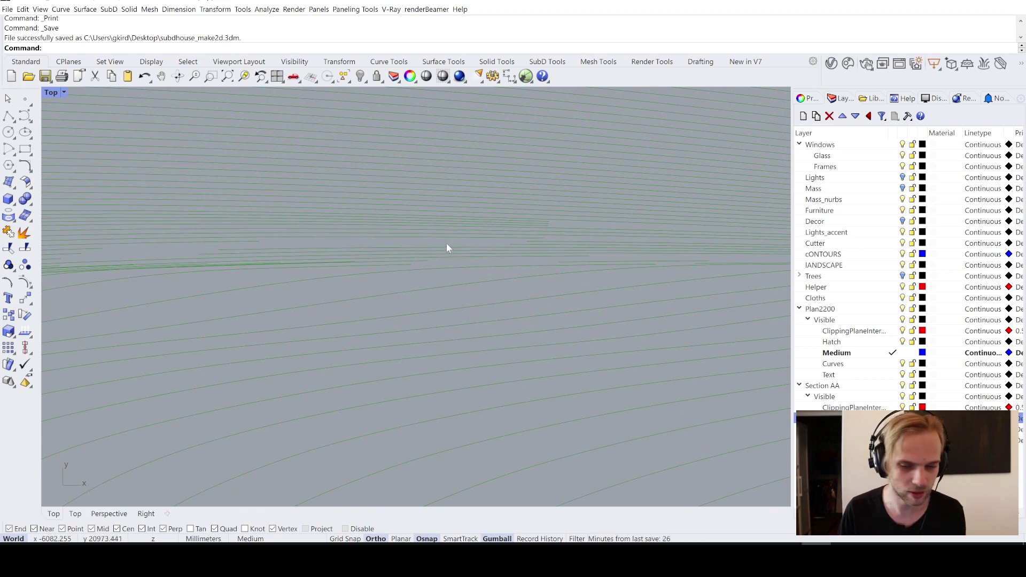
{"action": "scroll", "coordinate": [446, 252], "scroll_direction": "down", "scroll_amount": 4}
{"action": "scroll", "coordinate": [440, 286], "scroll_direction": "down", "scroll_amount": 6}
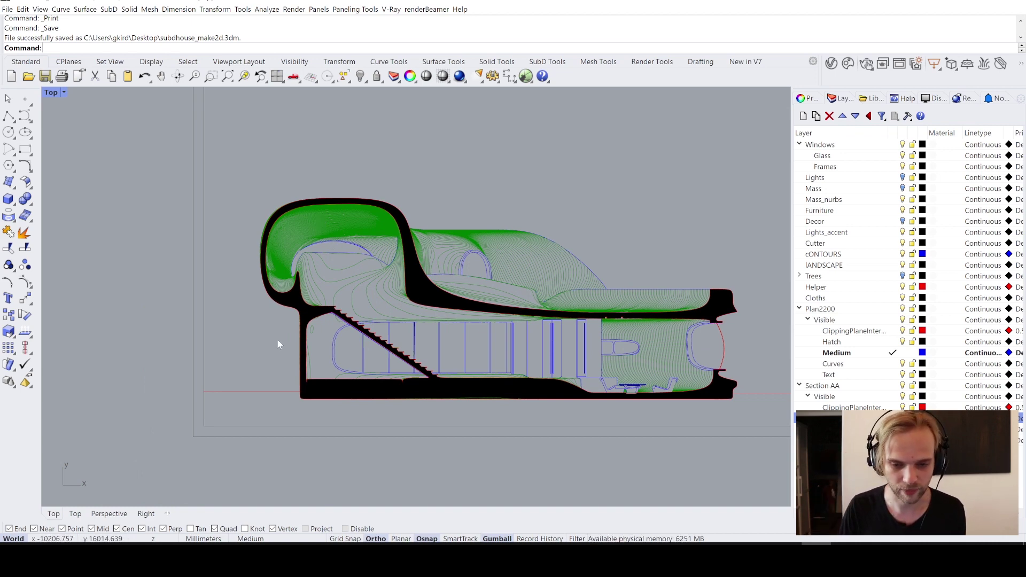
{"action": "scroll", "coordinate": [542, 332], "scroll_direction": "up", "scroll_amount": 3}
{"action": "right_click_drag", "start_coordinate": [542, 332], "coordinate": [507, 264]}
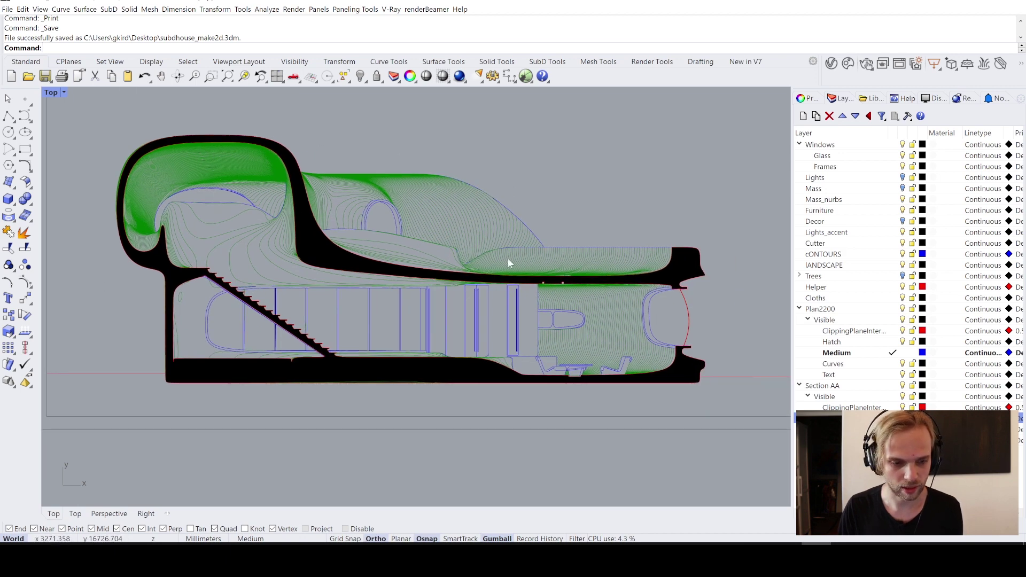
Examine the finished plan with its hatched walls, furniture outlines, staircase and A–A section markers
{"action": "scroll", "coordinate": [706, 274], "scroll_direction": "down", "scroll_amount": 3}
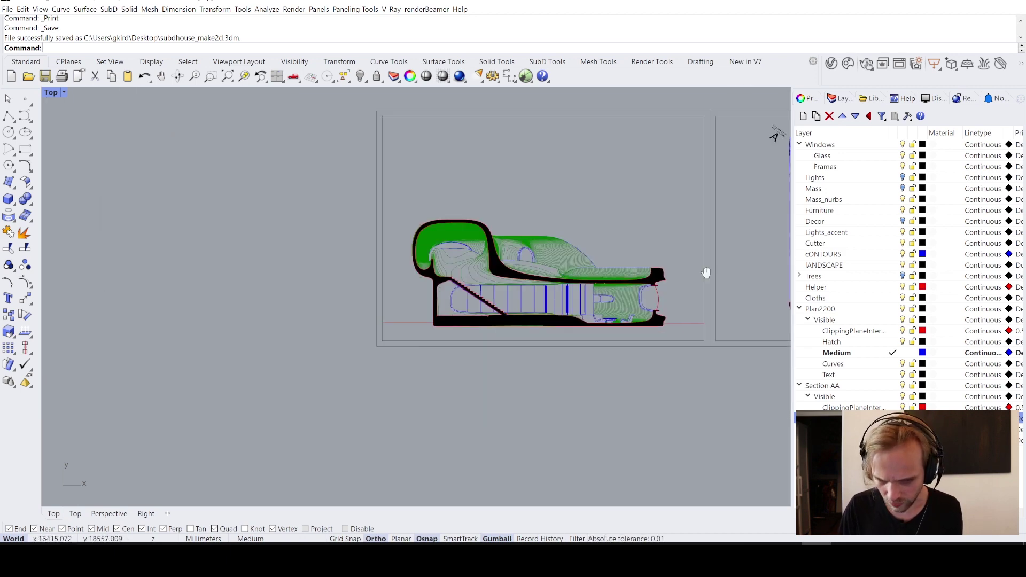
{"action": "right_click_drag", "start_coordinate": [706, 273], "coordinate": [402, 276]}
{"action": "scroll", "coordinate": [592, 222], "scroll_direction": "up", "scroll_amount": 3}
{"action": "scroll", "coordinate": [500, 271], "scroll_direction": "down", "scroll_amount": 1}
{"action": "scroll", "coordinate": [520, 272], "scroll_direction": "up", "scroll_amount": 1}
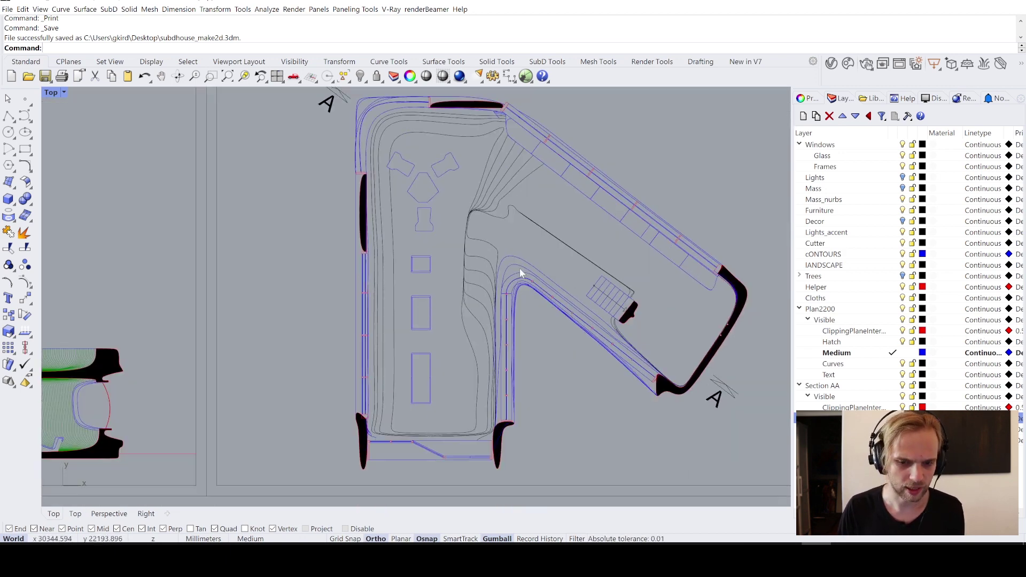
{"action": "scroll", "coordinate": [519, 272], "scroll_direction": "down", "scroll_amount": 2}
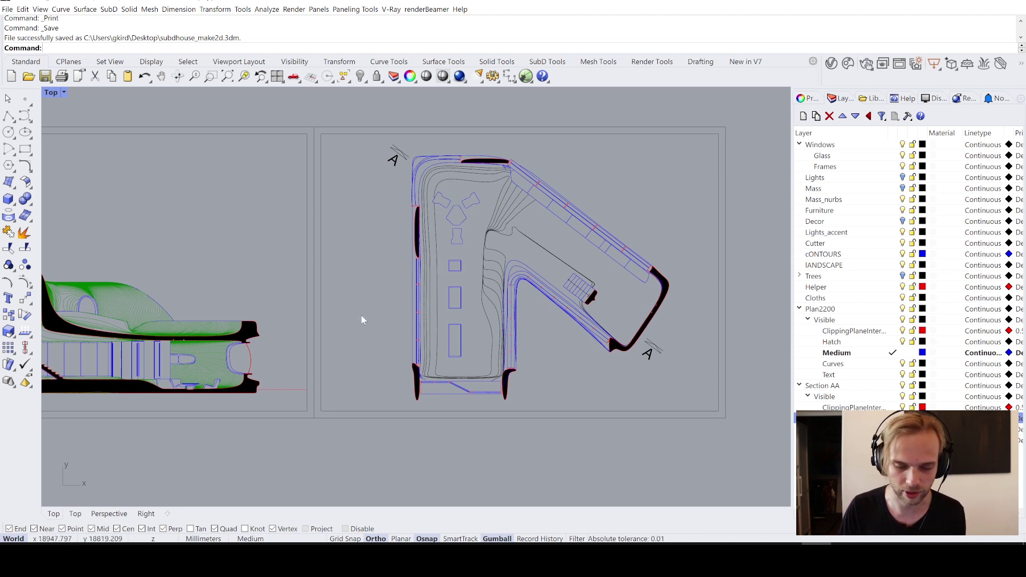
{"action": "right_click_drag", "start_coordinate": [343, 318], "coordinate": [407, 202]}
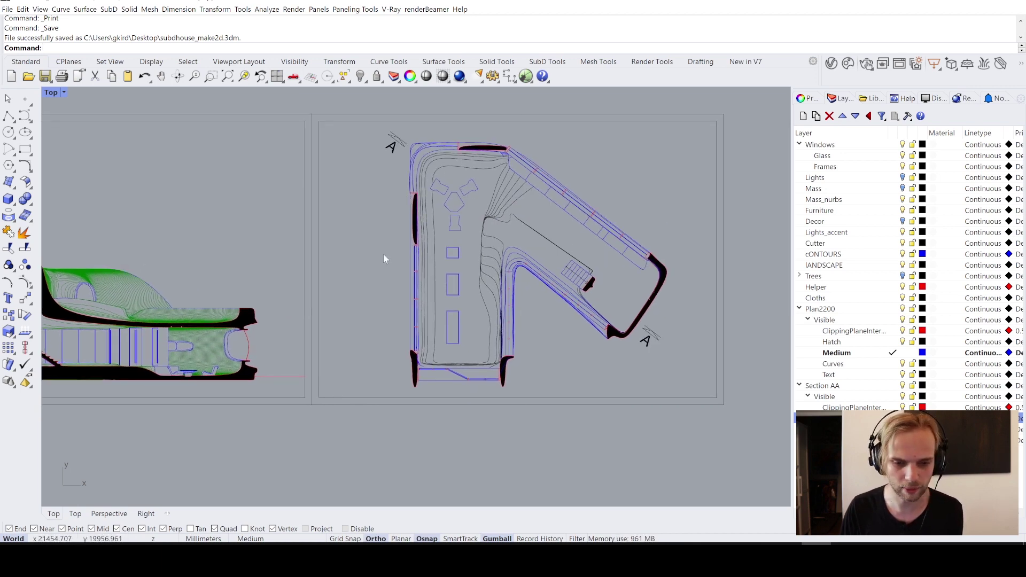
Collapse the Plan2200 layer group and select the clipping-plane intersections layer under Section AA
{"action": "right_click_drag", "start_coordinate": [332, 267], "coordinate": [667, 243]}
{"action": "scroll", "coordinate": [380, 192], "scroll_direction": "up", "scroll_amount": 2}
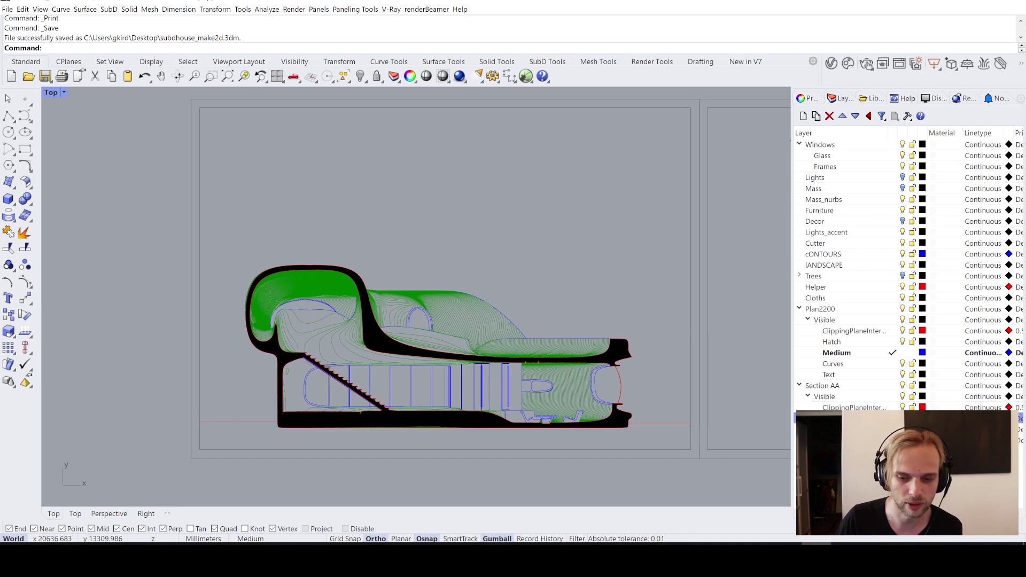
{"action": "left_click", "coordinate": [866, 429]}
{"action": "left_click", "coordinate": [866, 440]}
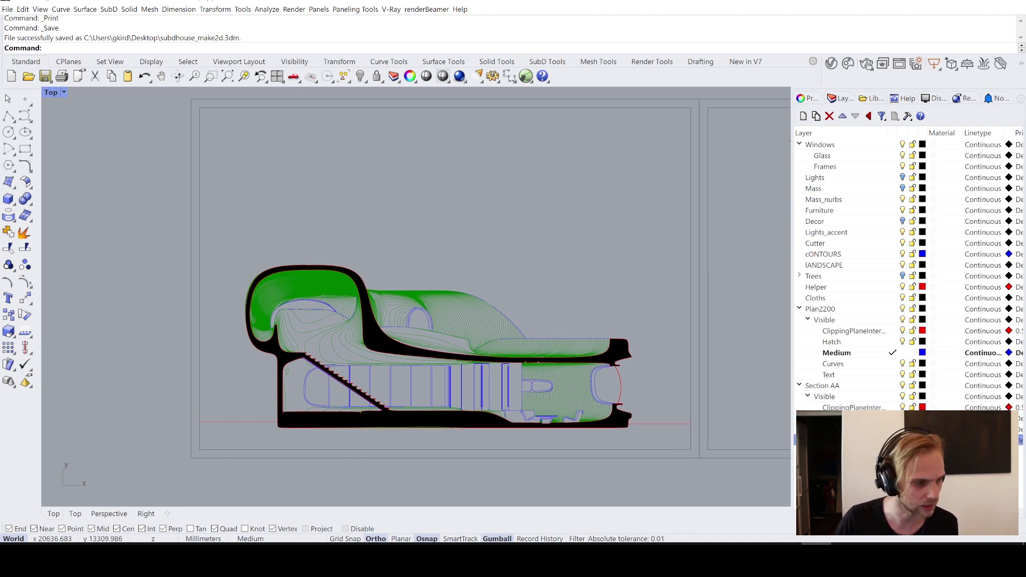
{"action": "left_click", "coordinate": [800, 309]}
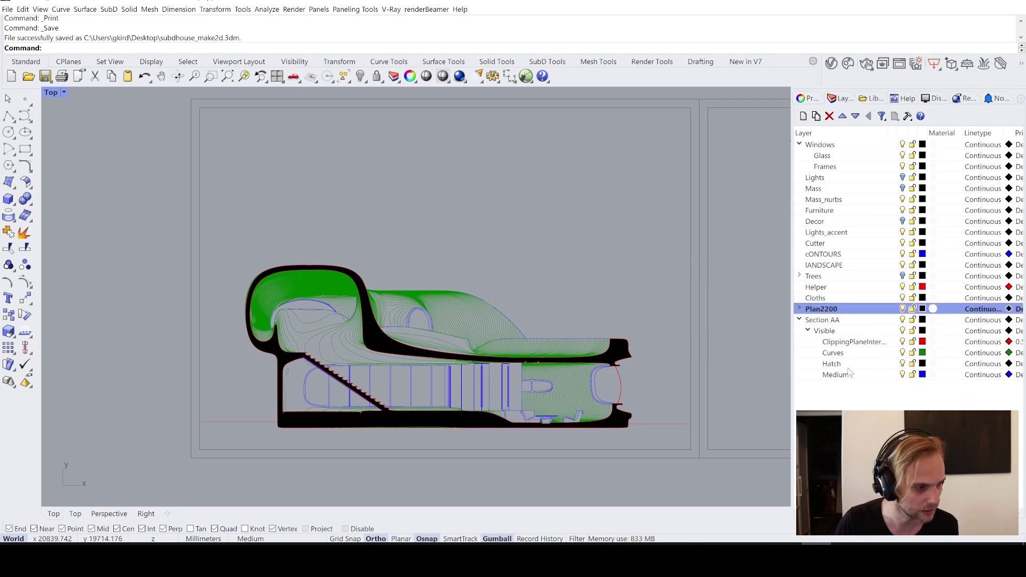
{"action": "left_click", "coordinate": [855, 345]}
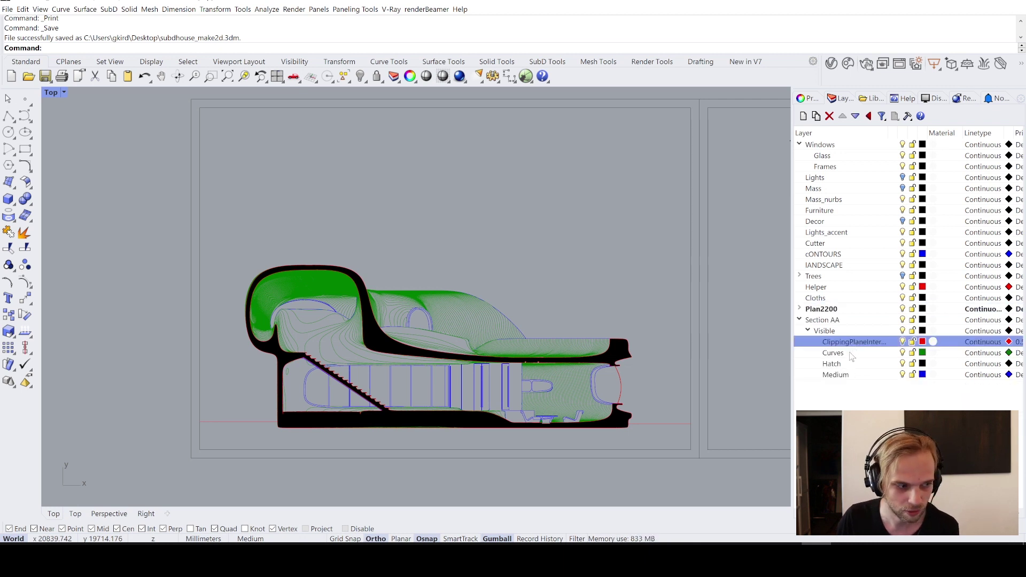
{"action": "left_click", "coordinate": [850, 353]}
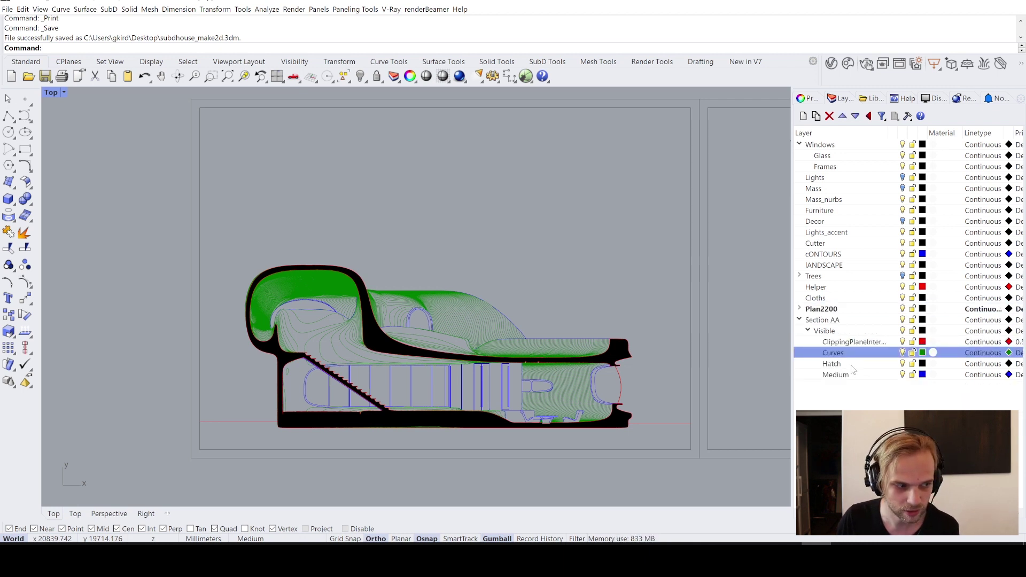
{"action": "left_click", "coordinate": [851, 364]}
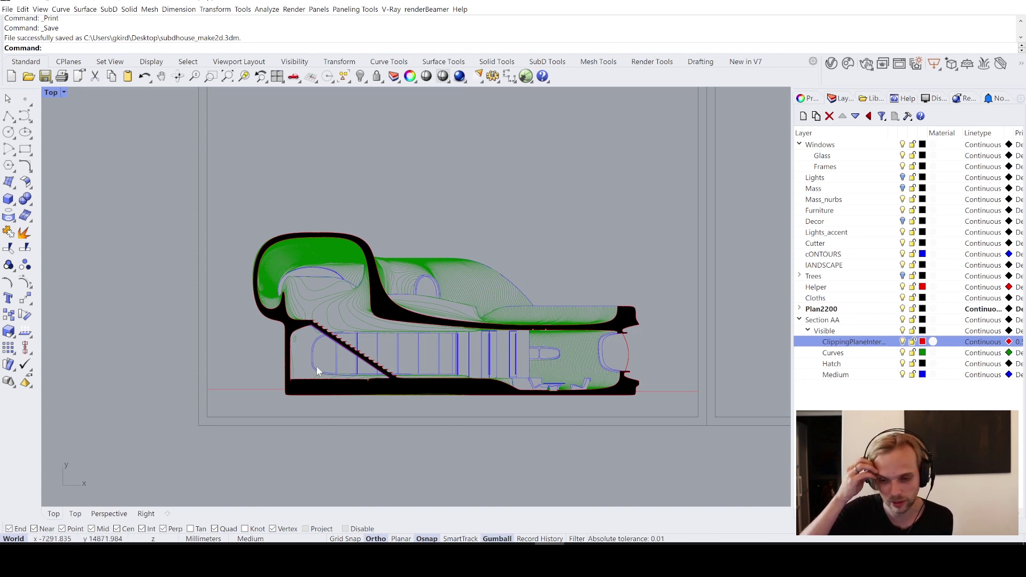
{"action": "left_click", "coordinate": [866, 354]}
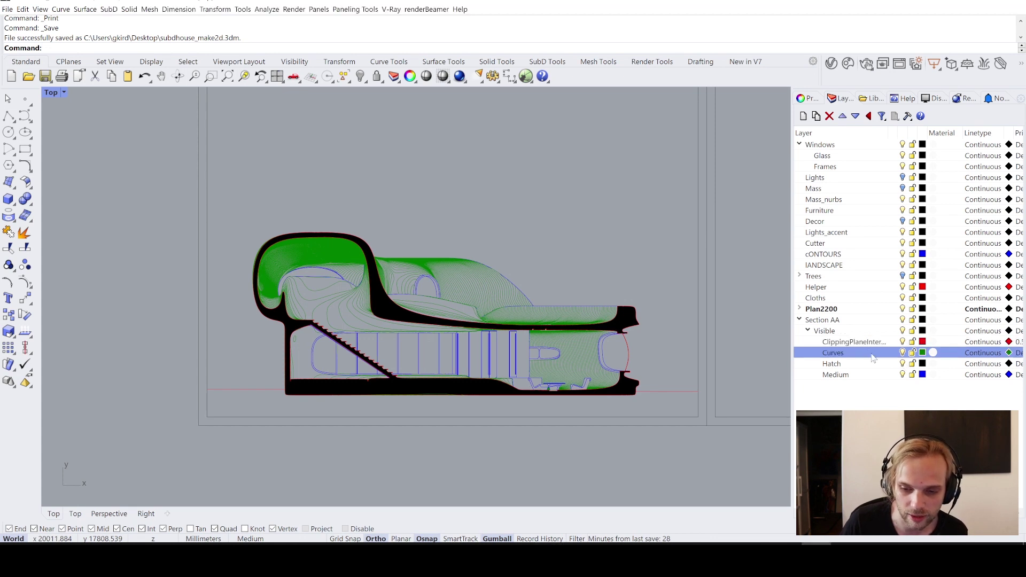
{"action": "left_click", "coordinate": [832, 354]}
{"action": "key", "text": "Return"}
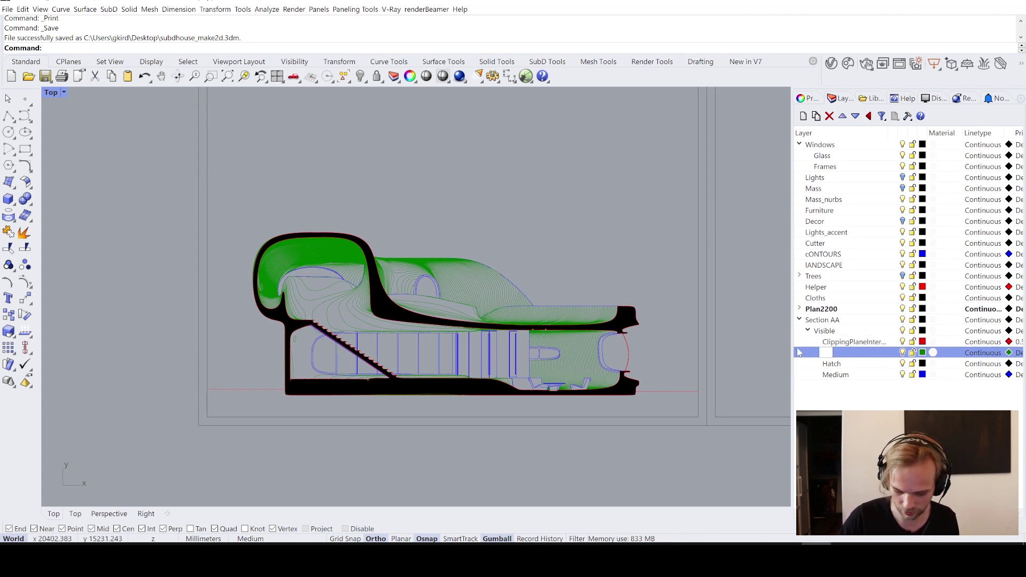
{"action": "key", "text": "ctrl+n"}
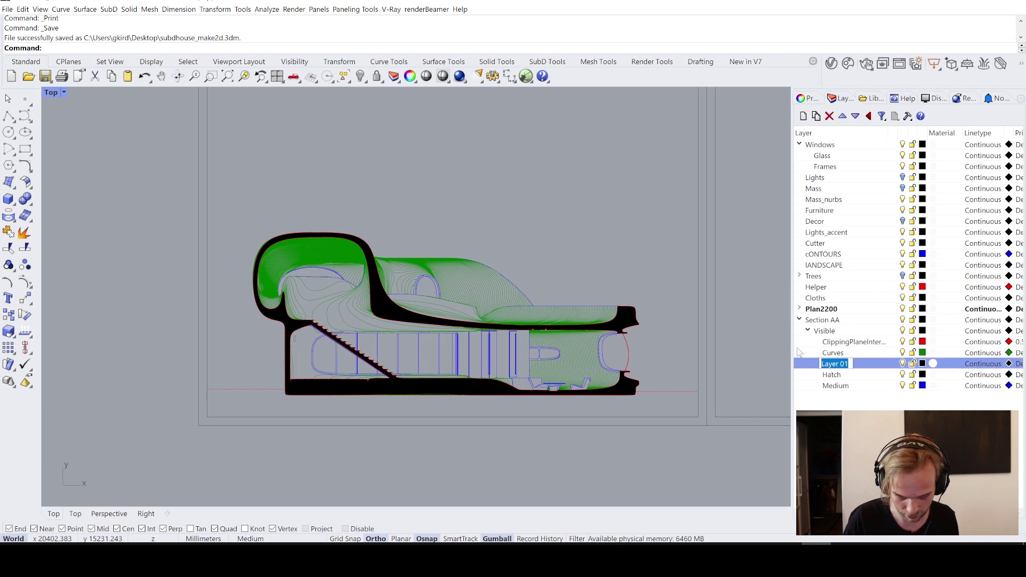
{"action": "key", "text": "Return"}
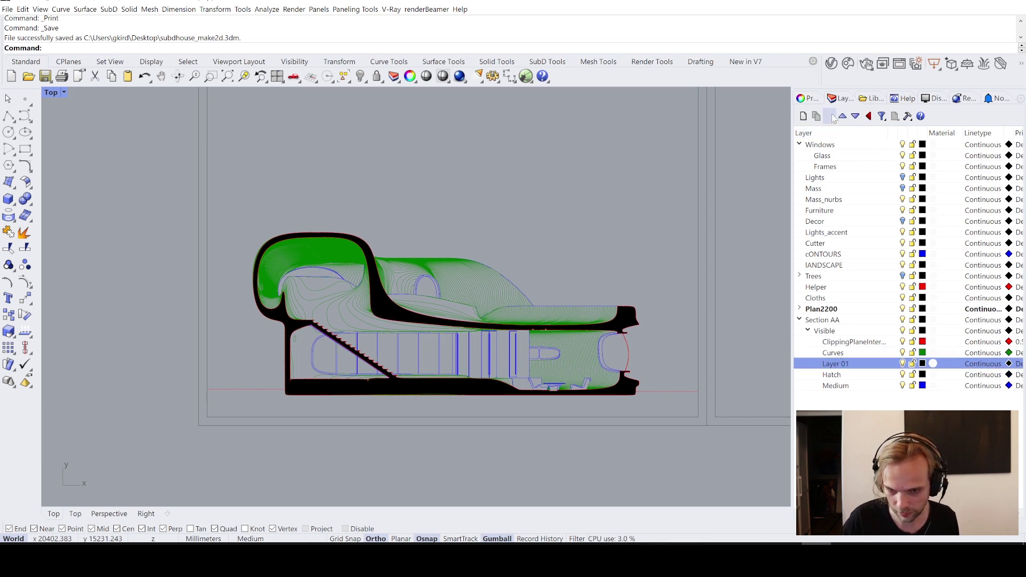
{"action": "key", "text": "Delete"}
Rename the Curves sublayer under Section AA to "cONTOUR lINES"
{"action": "left_click", "coordinate": [830, 355]}
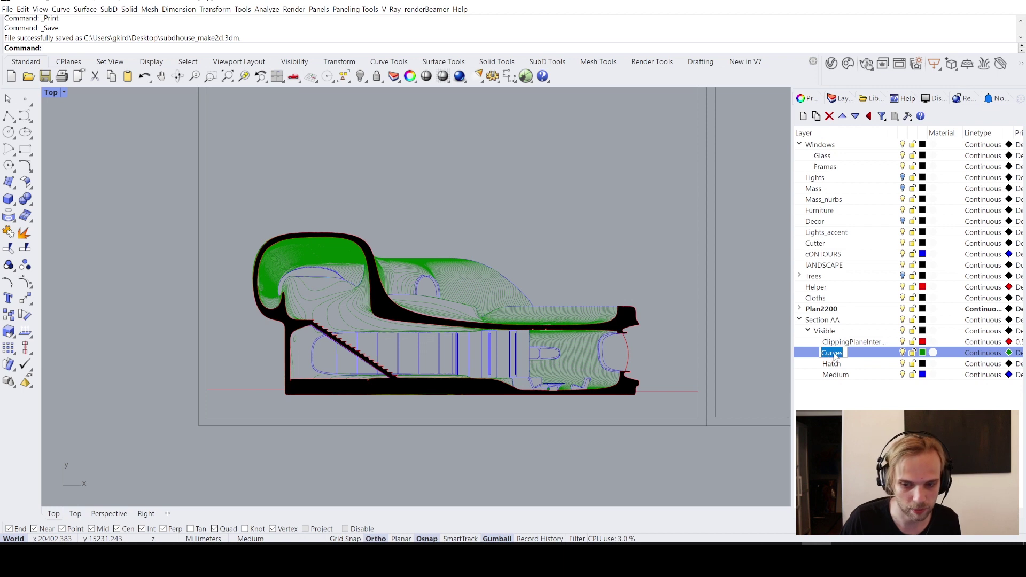
{"action": "type", "text": "cONTOUR"}
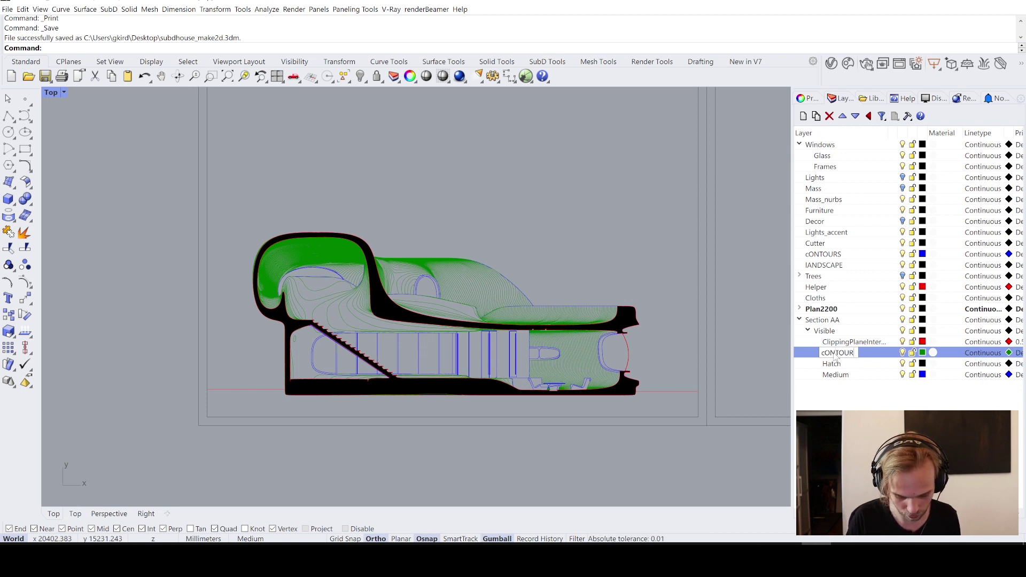
{"action": "type", "text": " lINES"}
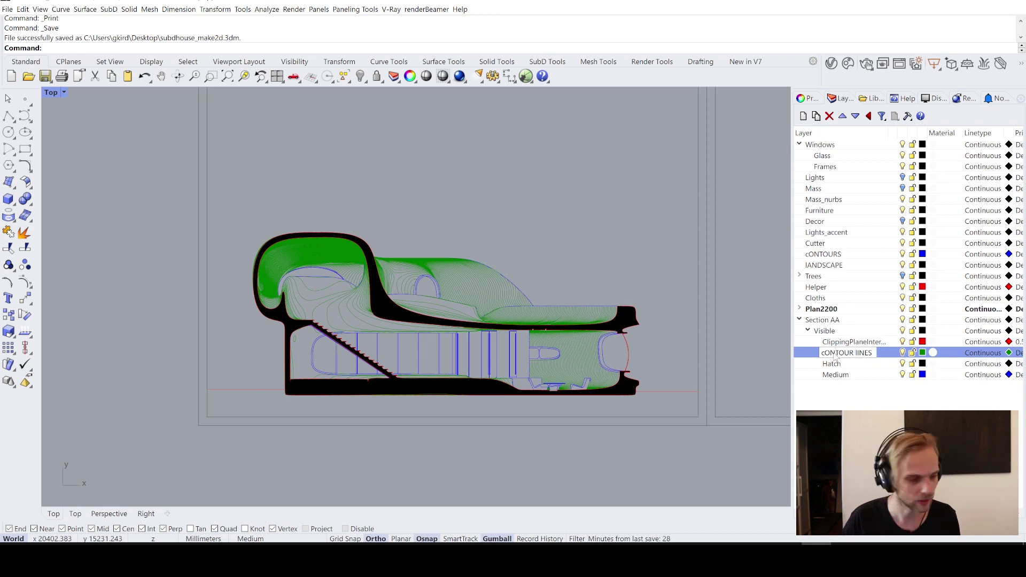
{"action": "key", "text": "Return"}
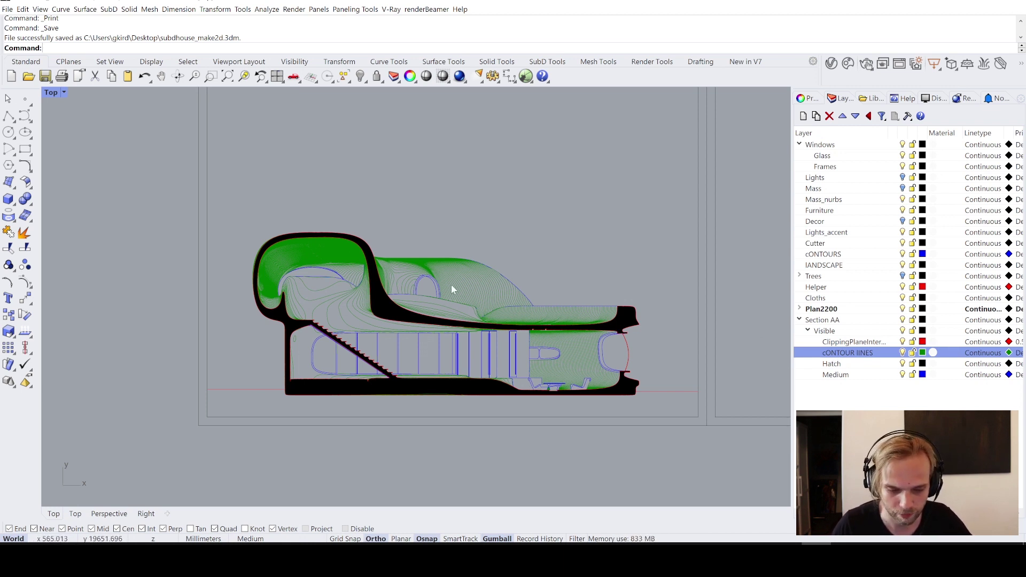
Hide the Hatch and contour lines sublayers of Section AA and inspect the remaining red cut and blue medium lines
{"action": "left_click", "coordinate": [826, 364]}
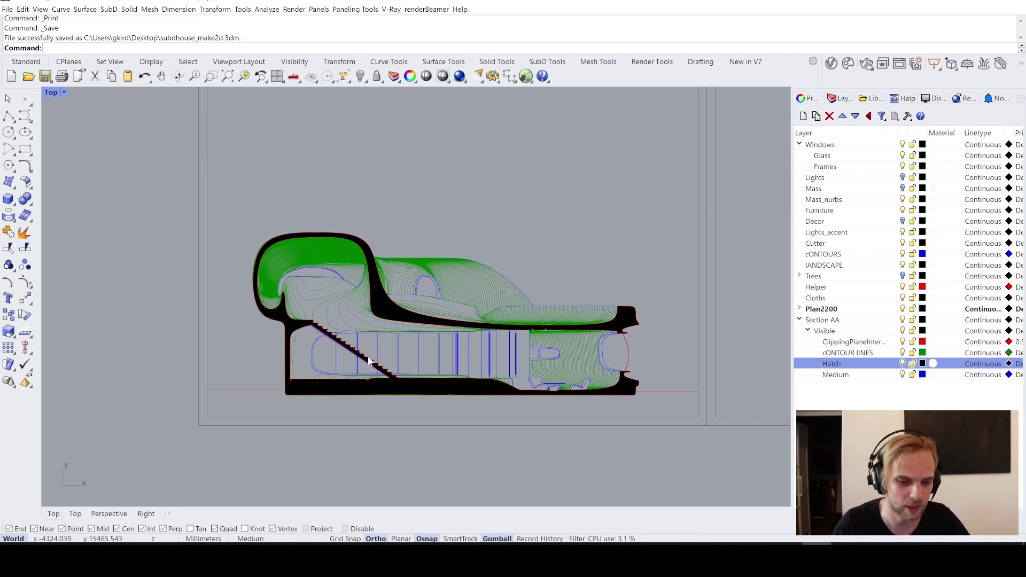
{"action": "scroll", "coordinate": [368, 356], "scroll_direction": "up", "scroll_amount": 2}
{"action": "left_click", "coordinate": [903, 364]}
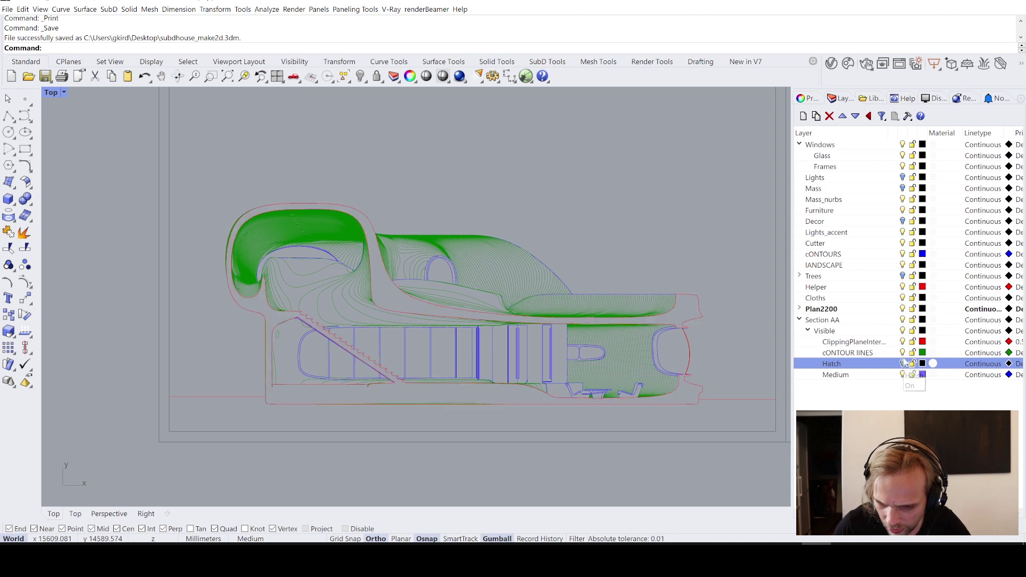
{"action": "left_click", "coordinate": [903, 353]}
{"action": "right_click_drag", "start_coordinate": [597, 316], "coordinate": [566, 304]}
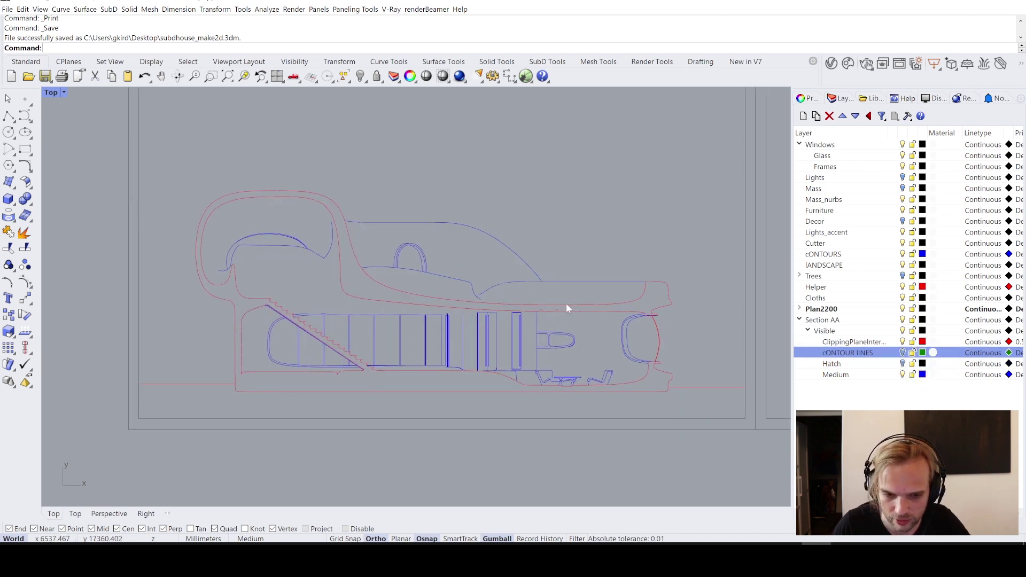
{"action": "scroll", "coordinate": [455, 335], "scroll_direction": "up", "scroll_amount": 2}
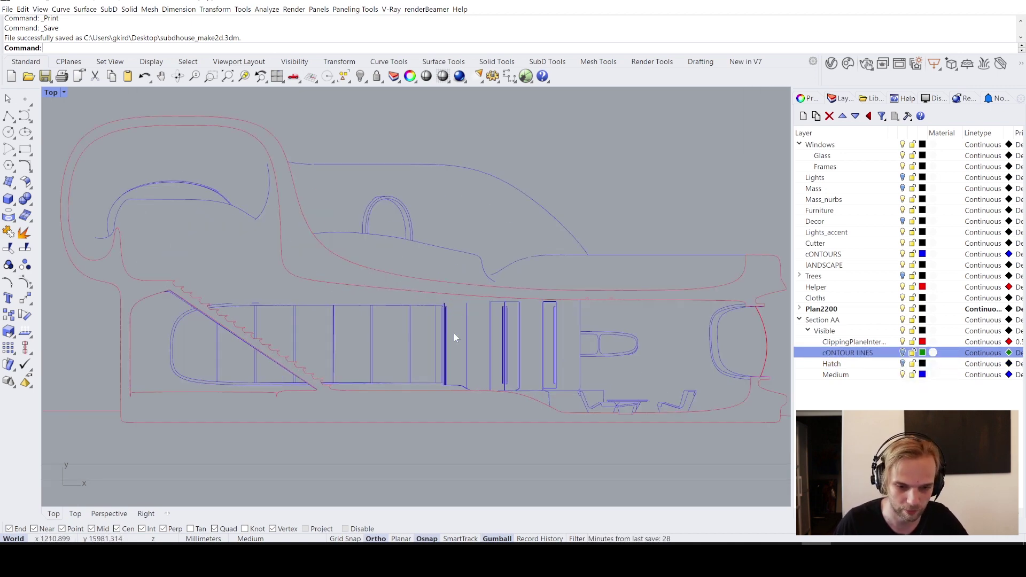
{"action": "scroll", "coordinate": [463, 316], "scroll_direction": "up", "scroll_amount": 5}
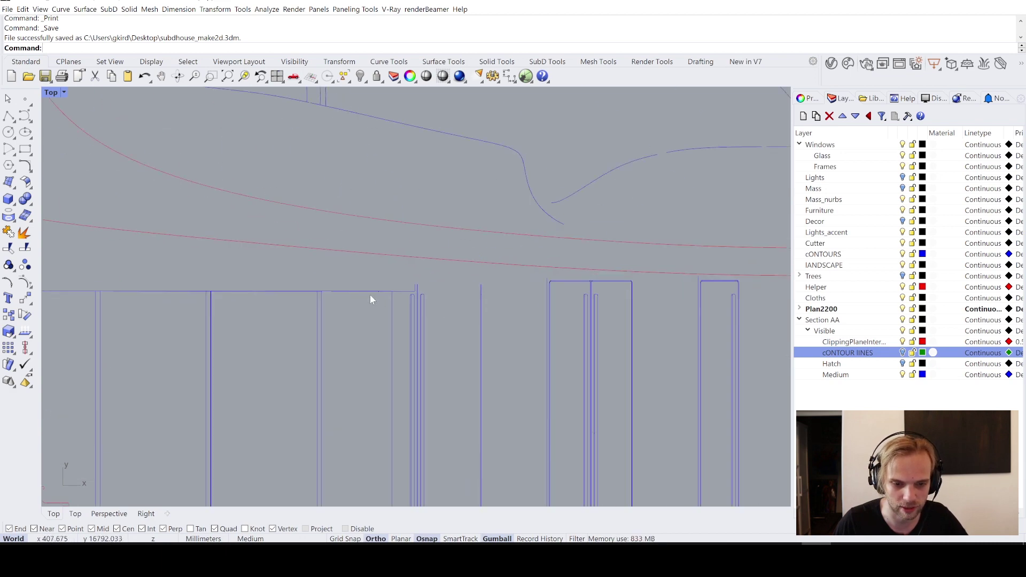
Turn the contour lines sublayer back on and inspect the overlapping contour curves along the ceiling edge above the windows
{"action": "left_click", "coordinate": [903, 353]}
{"action": "scroll", "coordinate": [463, 274], "scroll_direction": "up", "scroll_amount": 2}
{"action": "scroll", "coordinate": [425, 294], "scroll_direction": "up", "scroll_amount": 2}
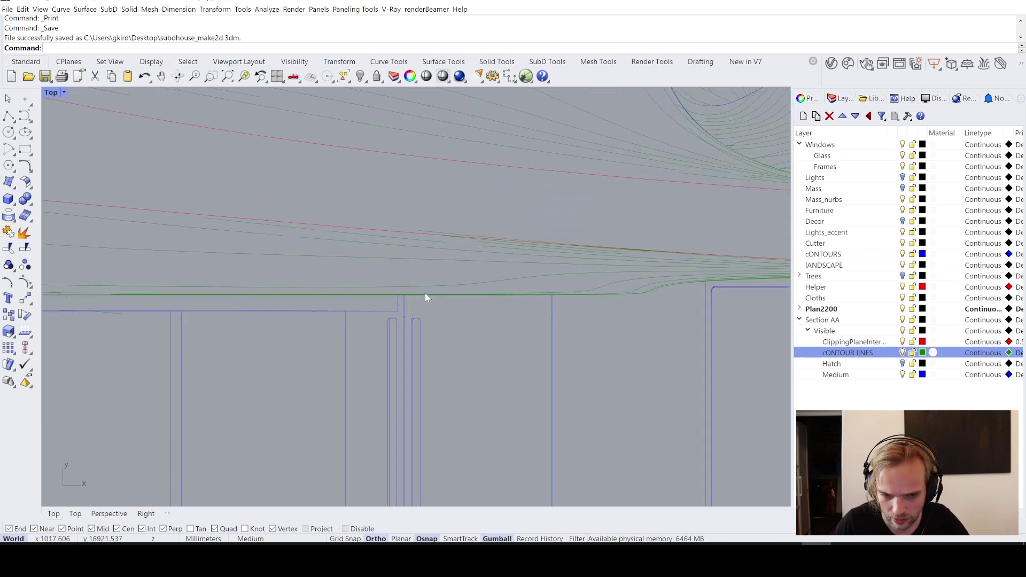
{"action": "left_click", "coordinate": [443, 296]}
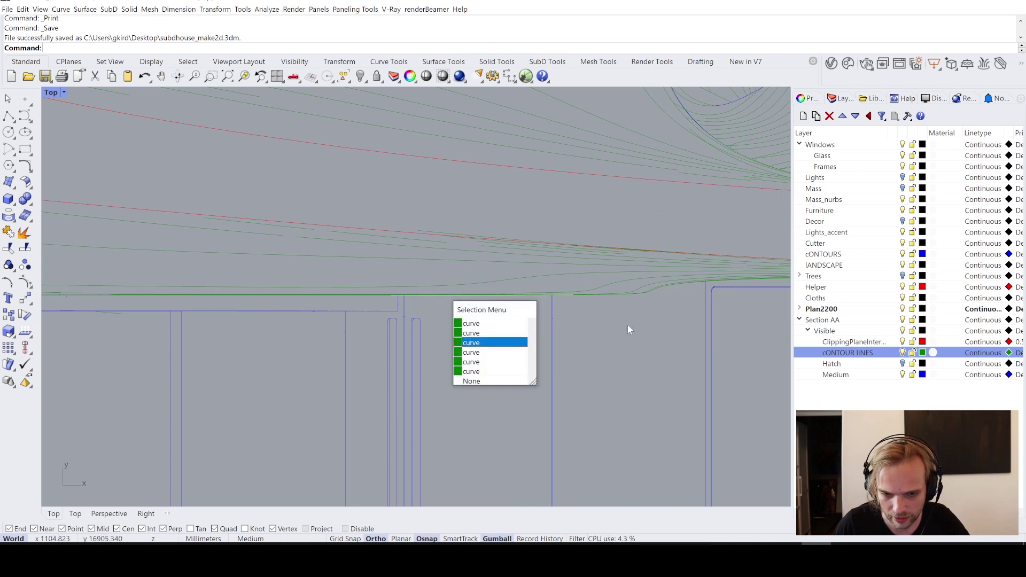
{"action": "scroll", "coordinate": [628, 327], "scroll_direction": "down", "scroll_amount": 3}
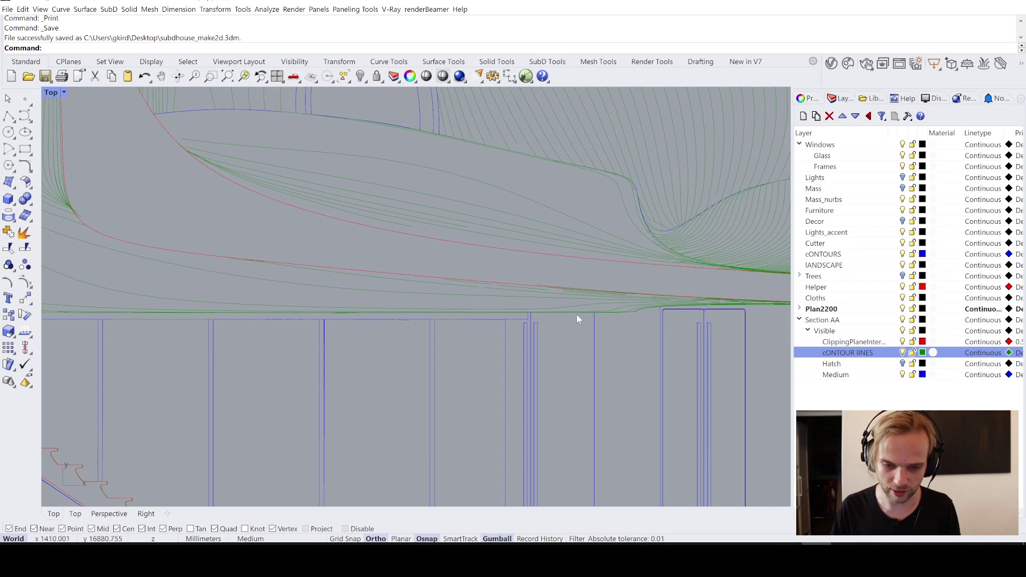
Examine the whole section drawing, comparing it with the Hatch sublayer turned on and off
{"action": "scroll", "coordinate": [590, 316], "scroll_direction": "down", "scroll_amount": 6}
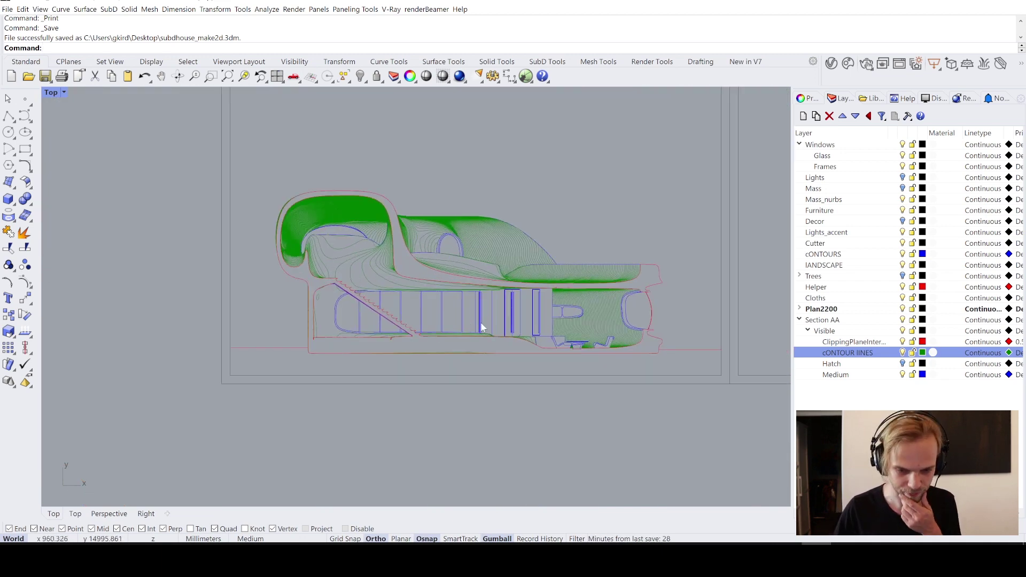
{"action": "scroll", "coordinate": [481, 328], "scroll_direction": "up", "scroll_amount": 2}
{"action": "right_click_drag", "start_coordinate": [489, 268], "coordinate": [418, 300]}
{"action": "scroll", "coordinate": [418, 300], "scroll_direction": "down", "scroll_amount": 2}
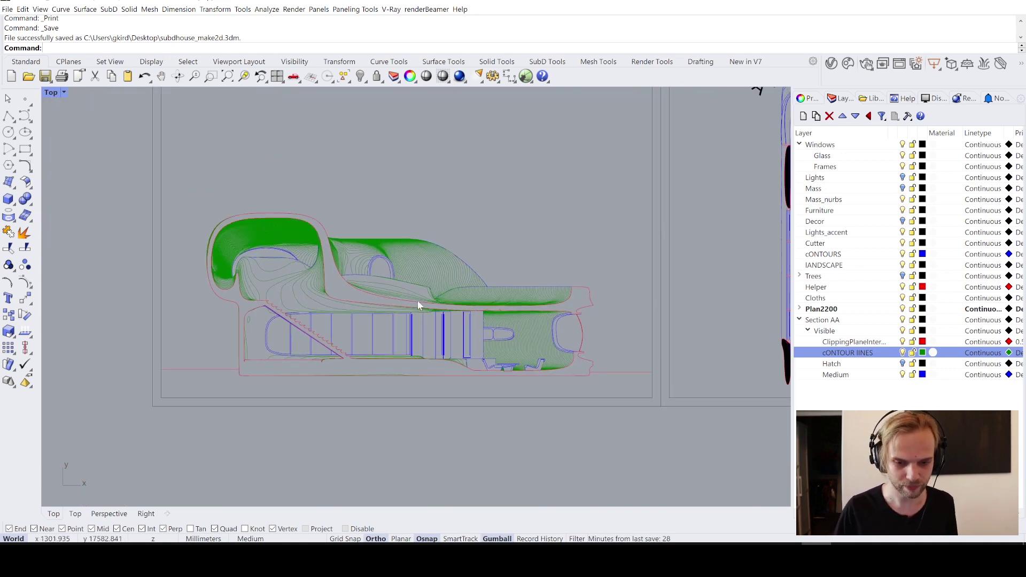
{"action": "scroll", "coordinate": [418, 301], "scroll_direction": "up", "scroll_amount": 4}
{"action": "scroll", "coordinate": [518, 316], "scroll_direction": "down", "scroll_amount": 2}
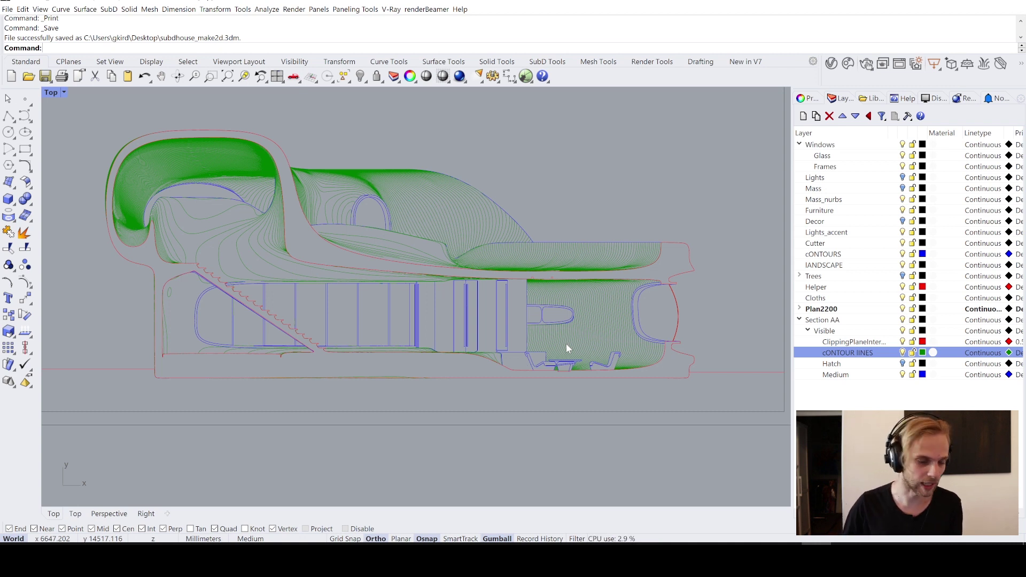
{"action": "left_click", "coordinate": [903, 363]}
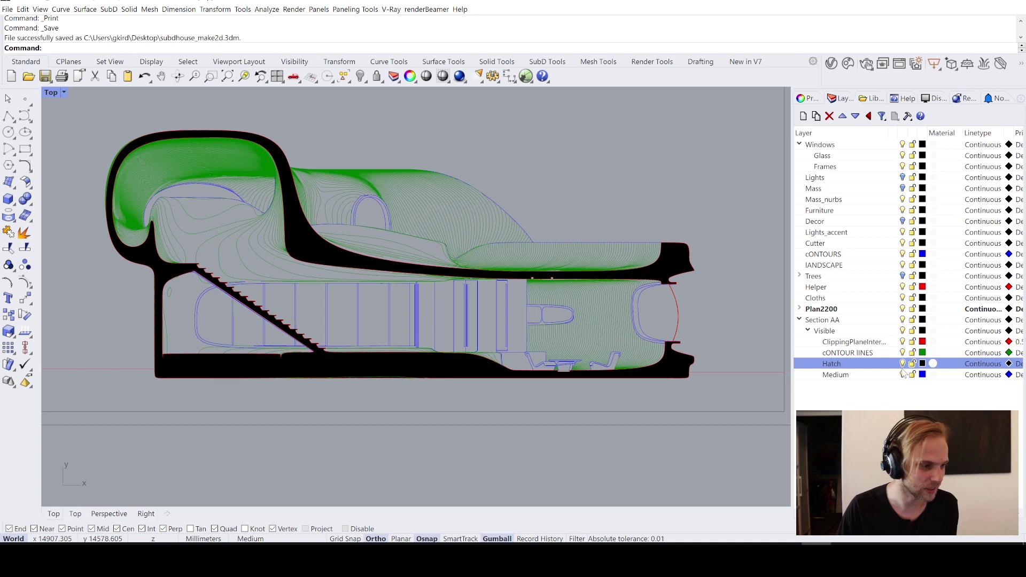
{"action": "left_click", "coordinate": [903, 364]}
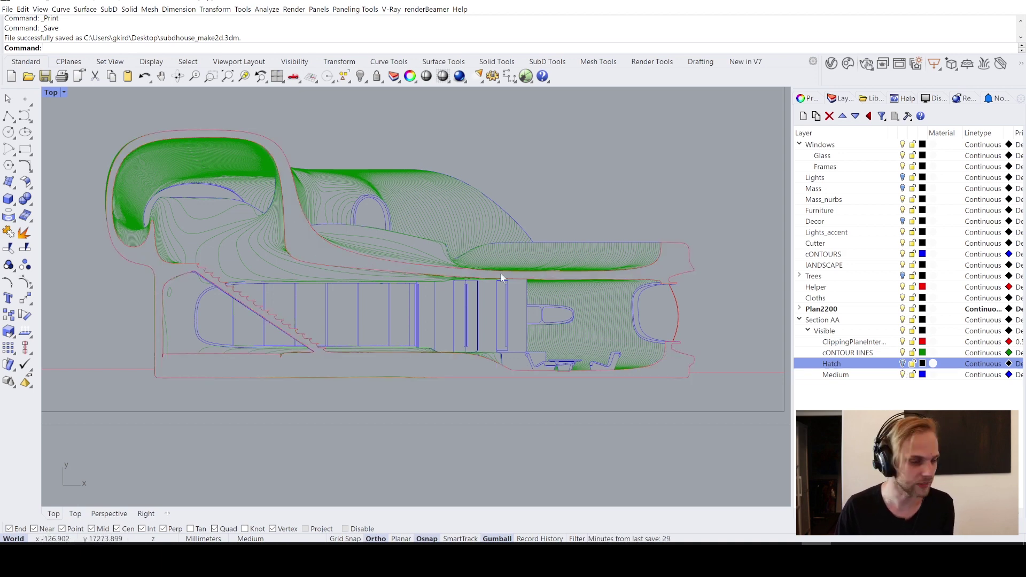
Widen the layer list and narrow its layer name column so the Print Width values are readable
{"action": "scroll", "coordinate": [530, 287], "scroll_direction": "down", "scroll_amount": 2}
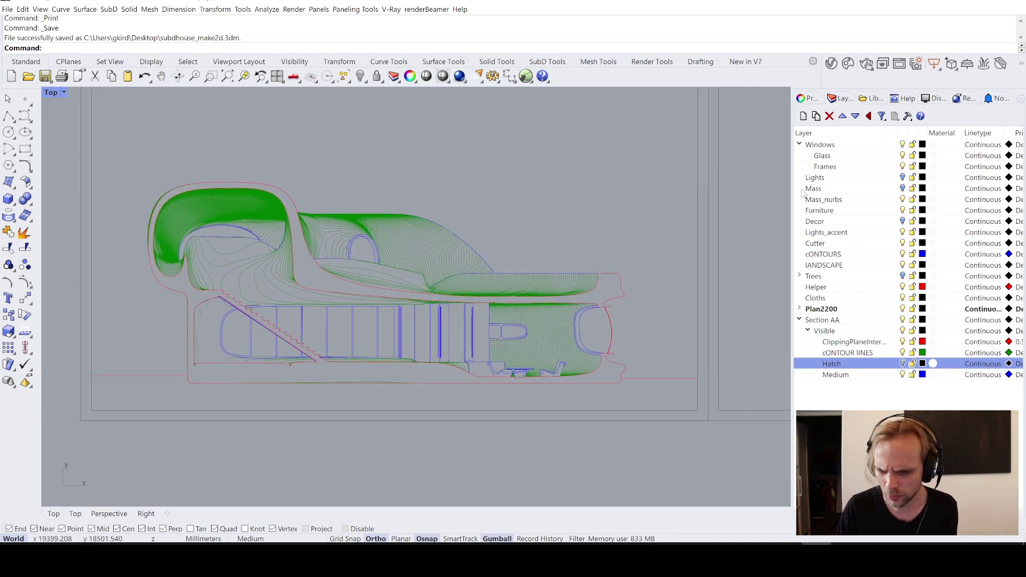
{"action": "left_click_drag", "start_coordinate": [793, 190], "coordinate": [736, 191]}
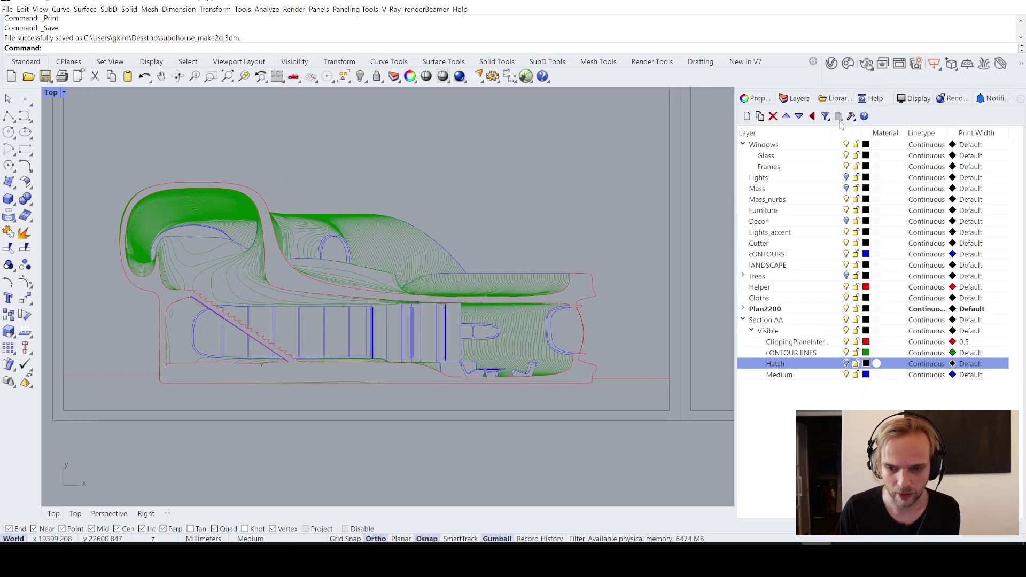
{"action": "left_click_drag", "start_coordinate": [828, 129], "coordinate": [817, 132]}
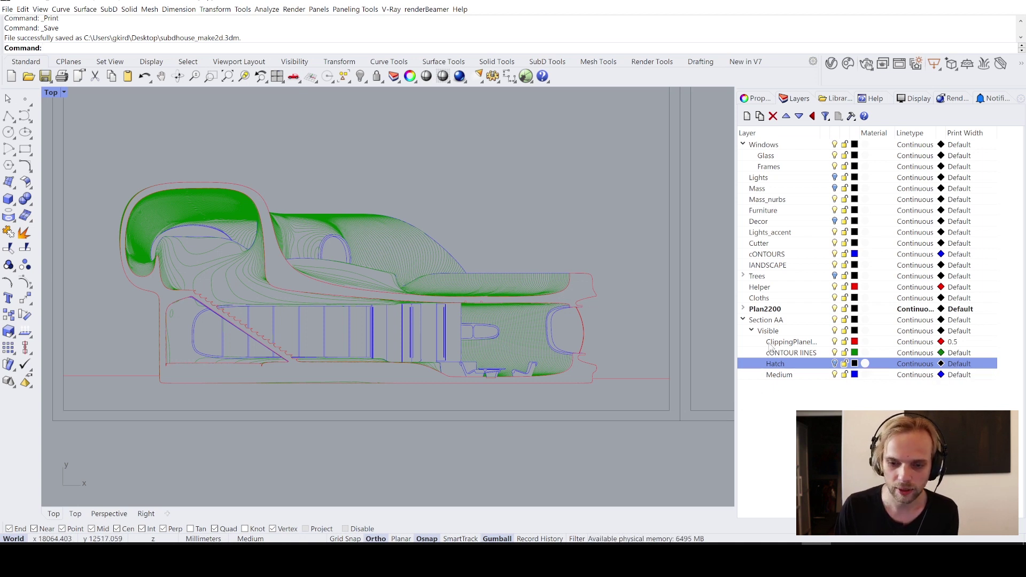
Review the available print widths for the clipping-plane intersections sublayer of Section AA, leaving it at 0.5 mm
{"action": "left_click", "coordinate": [954, 345]}
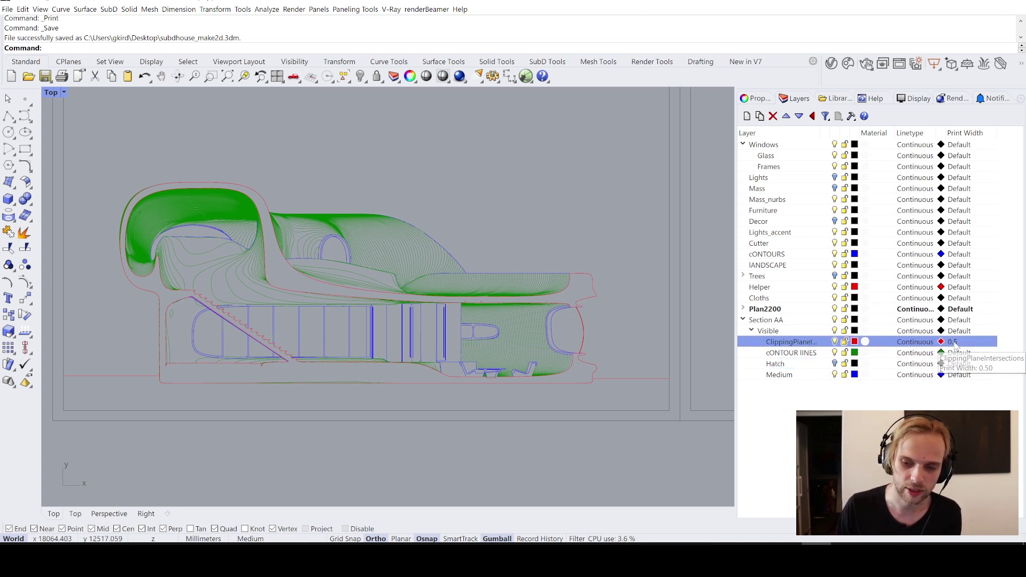
{"action": "left_click", "coordinate": [954, 343]}
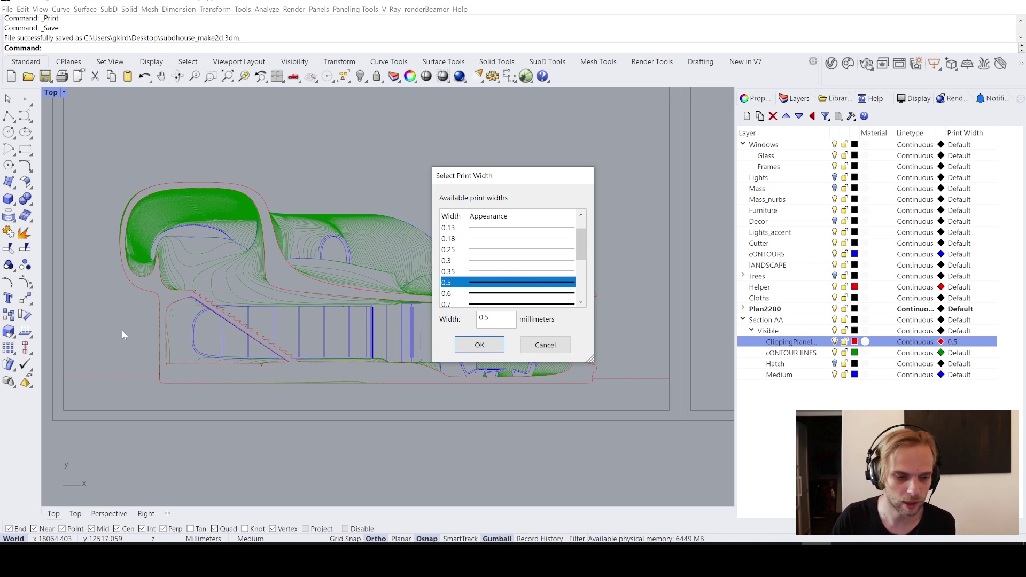
{"action": "left_click", "coordinate": [480, 344]}
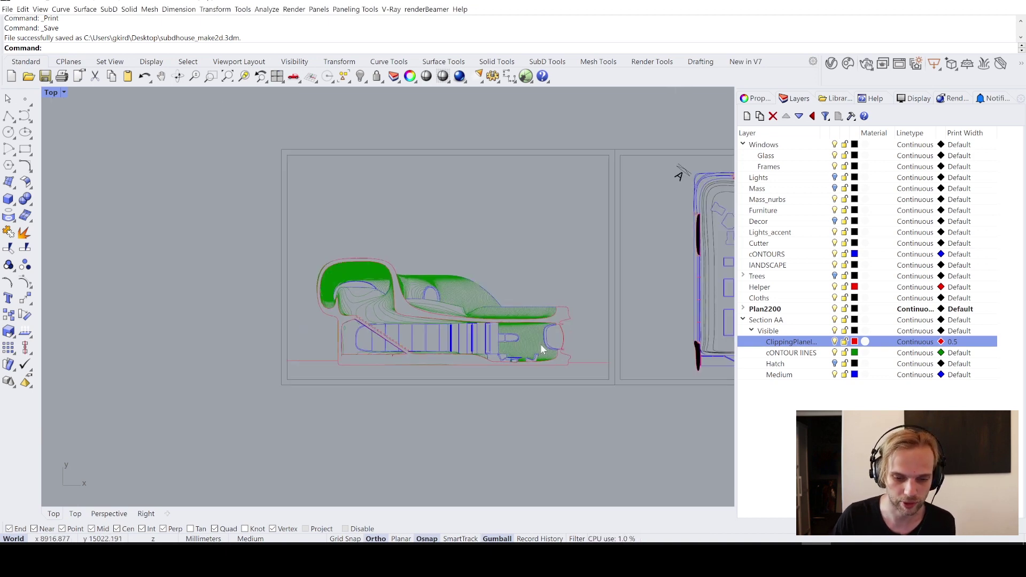
{"action": "scroll", "coordinate": [481, 320], "scroll_direction": "down", "scroll_amount": 5}
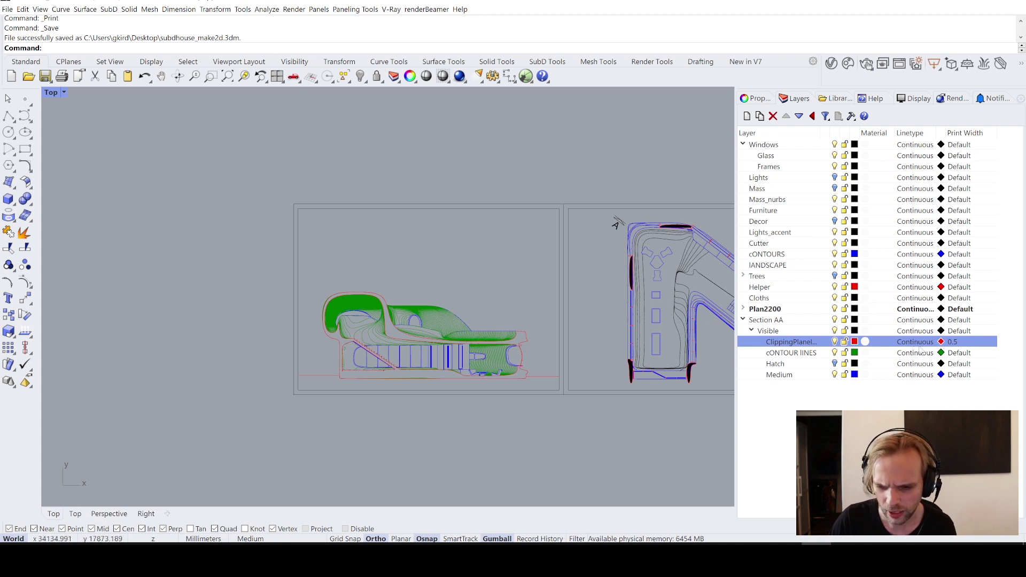
Set the print width of Section AA's clipping-plane intersections sublayer to 0.8 mm
{"action": "left_click", "coordinate": [953, 343]}
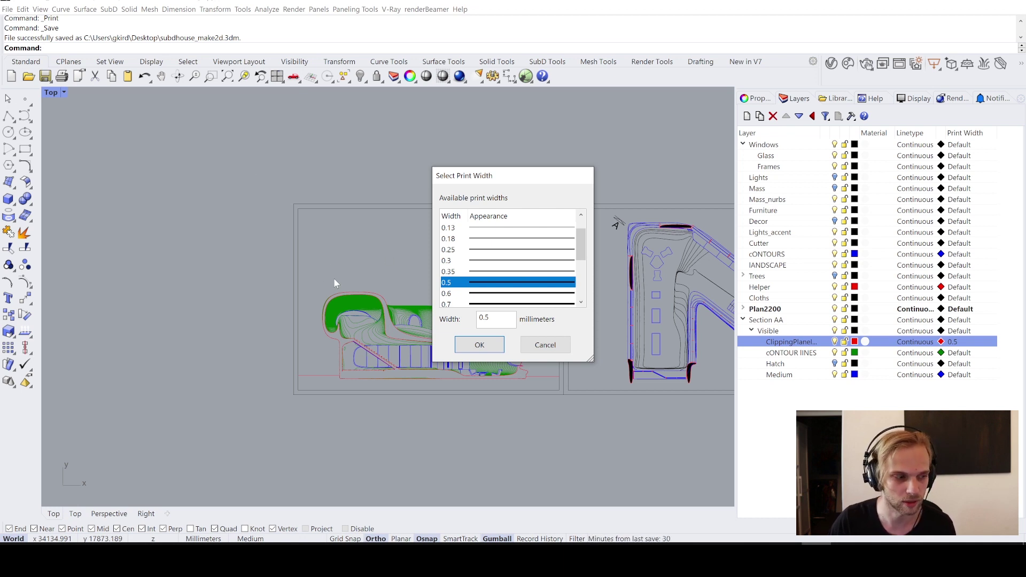
{"action": "scroll", "coordinate": [465, 289], "scroll_direction": "down", "scroll_amount": 1}
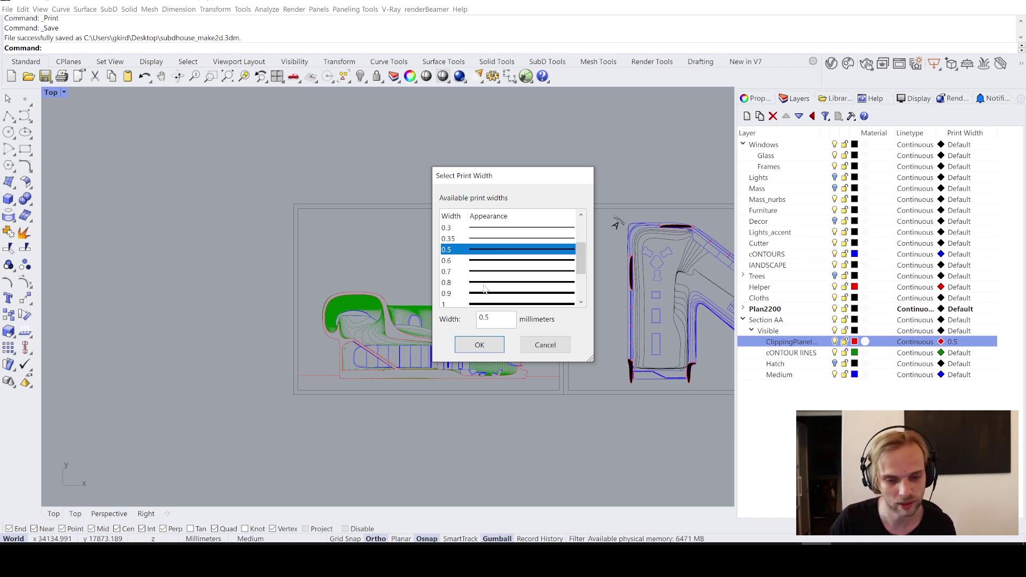
{"action": "left_click", "coordinate": [484, 286]}
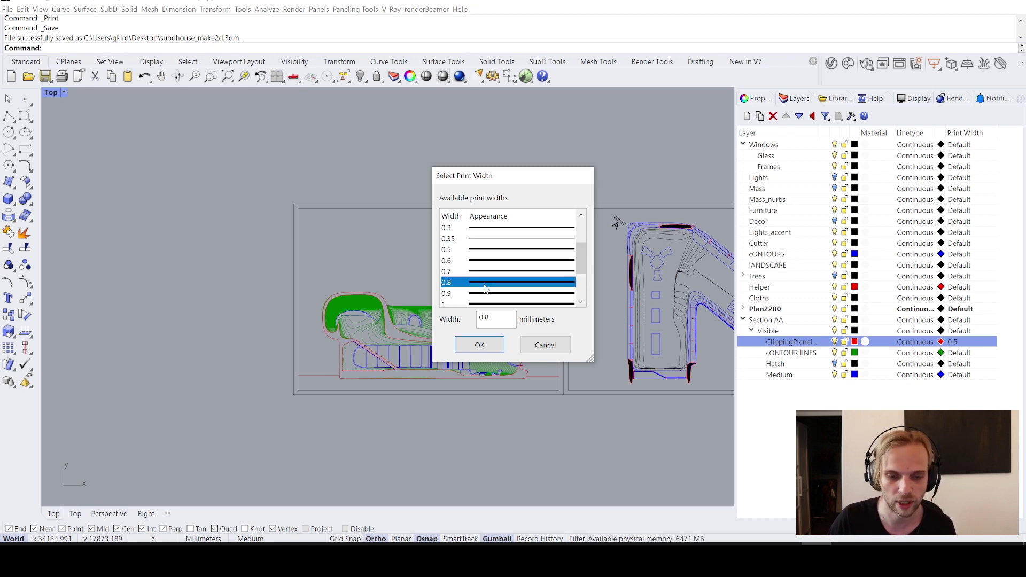
{"action": "left_click", "coordinate": [480, 345]}
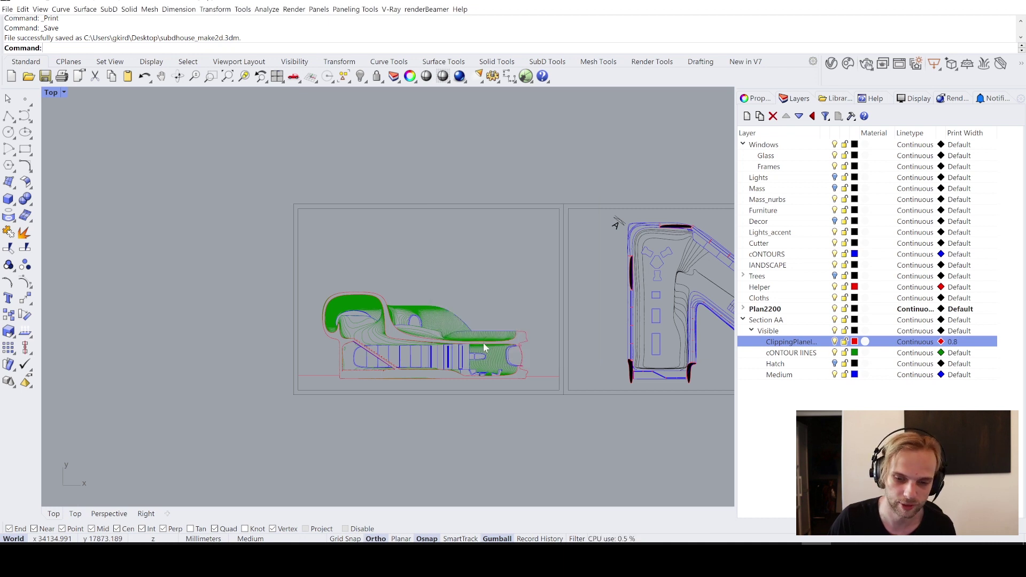
Set the print color of Section AA's clipping-plane intersections and contour lines sublayers to black
{"action": "left_click", "coordinate": [941, 343]}
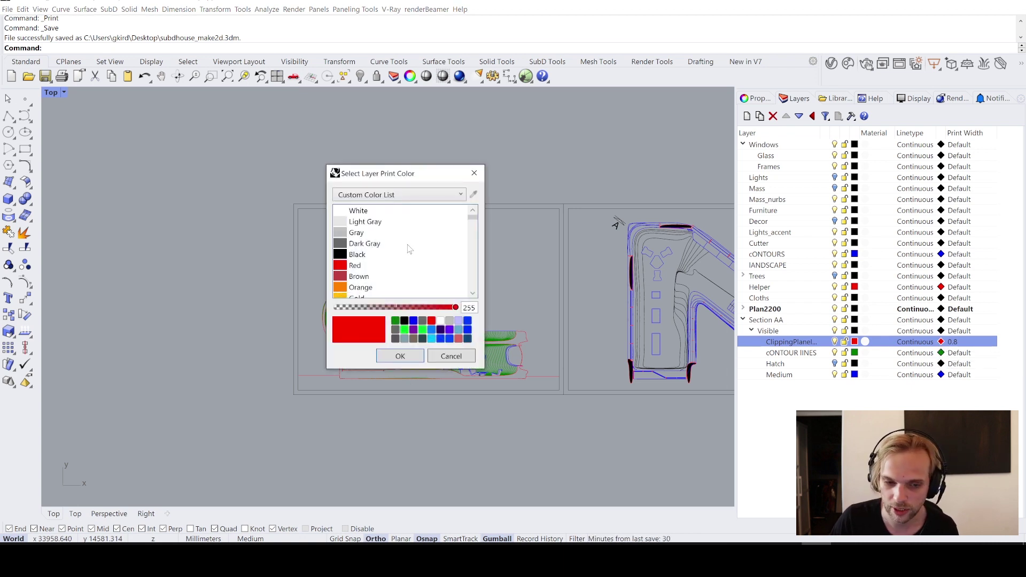
{"action": "left_click", "coordinate": [373, 256]}
{"action": "left_click", "coordinate": [400, 356]}
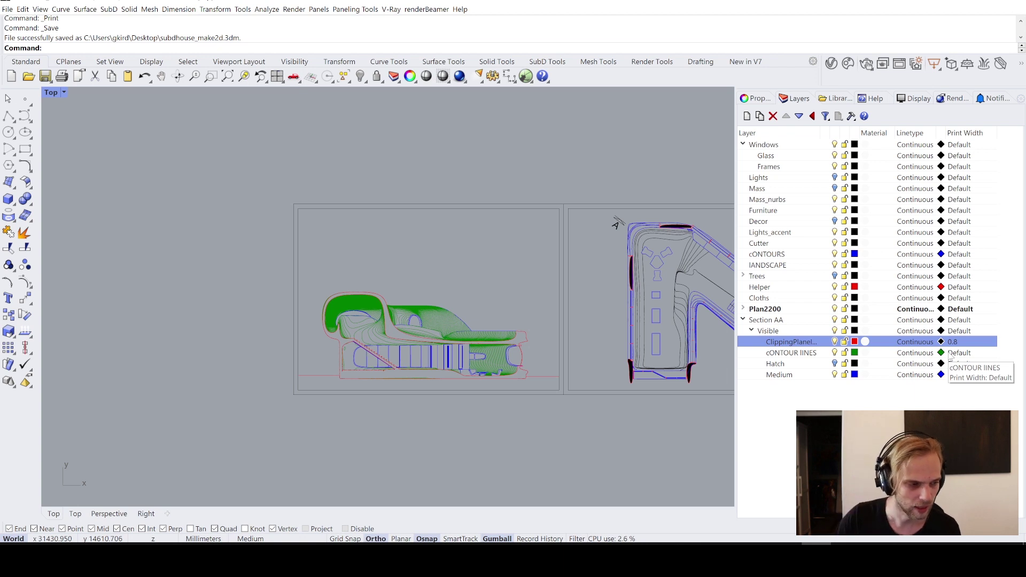
{"action": "left_click", "coordinate": [942, 354]}
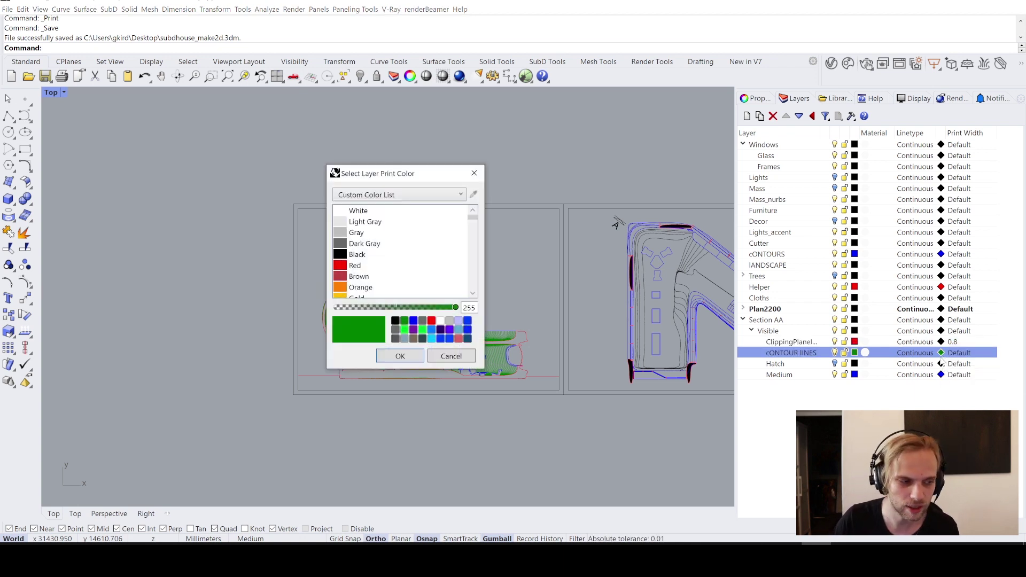
{"action": "left_click", "coordinate": [361, 245]}
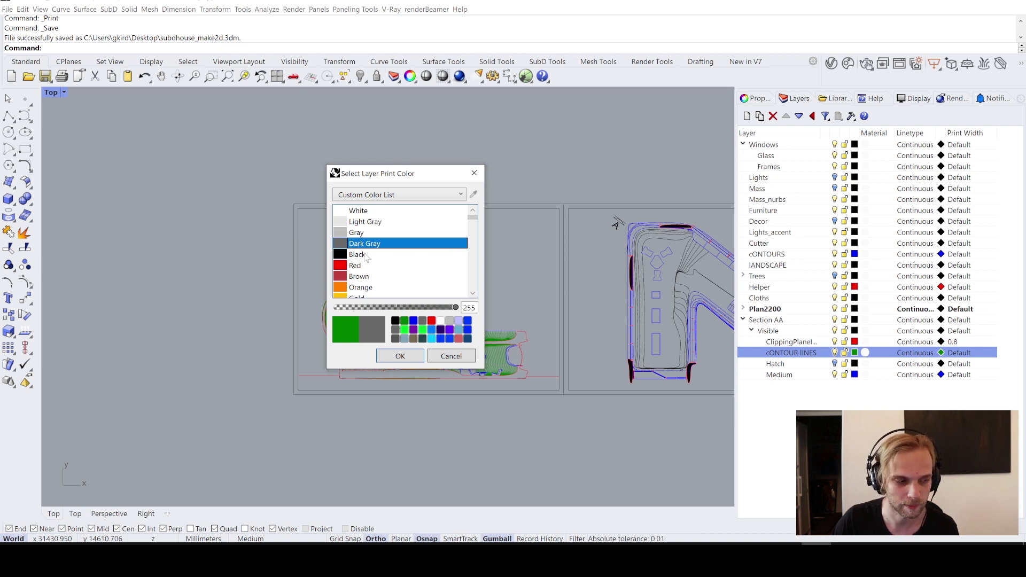
{"action": "left_click", "coordinate": [345, 257]}
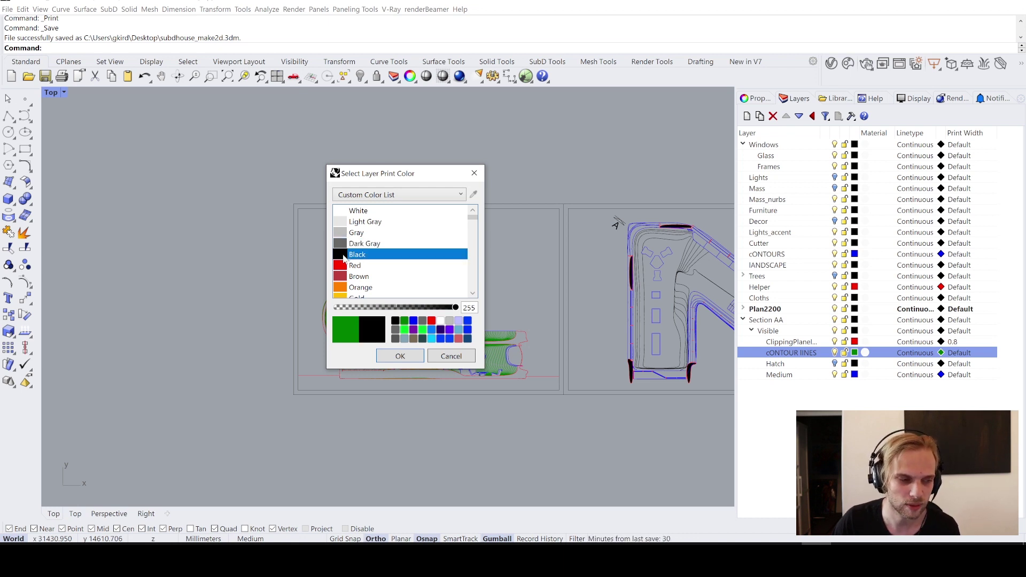
{"action": "left_click", "coordinate": [400, 356]}
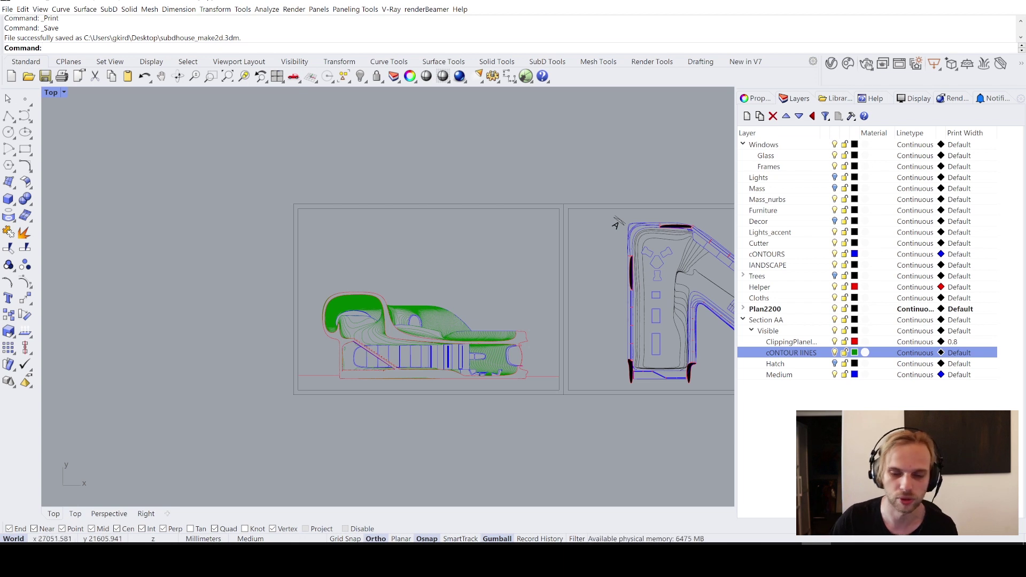
Set the print width of Section AA's contour lines sublayer to 0.09 mm, leaving the Hatch sublayer at its default width
{"action": "left_click", "coordinate": [959, 354]}
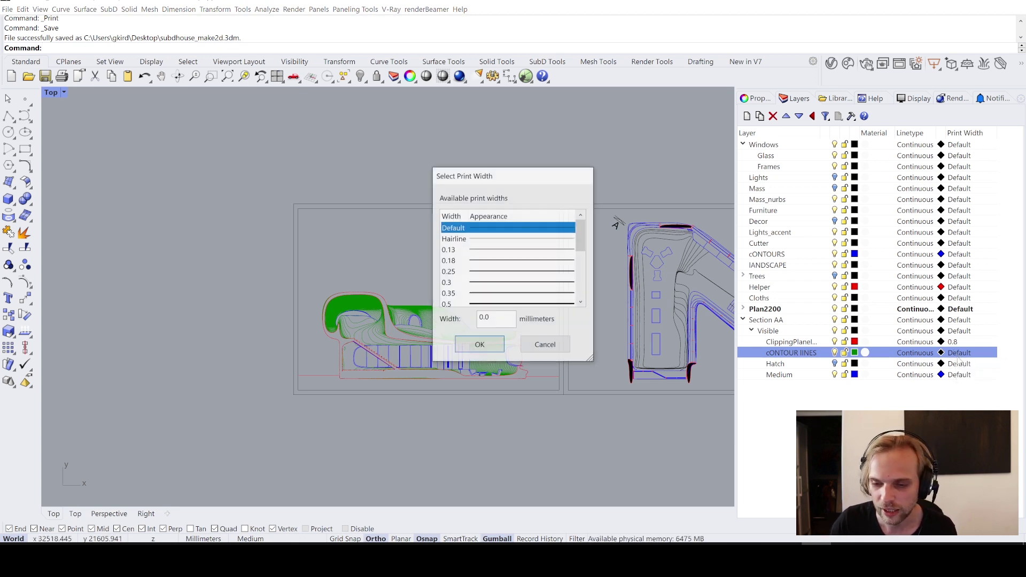
{"action": "left_click", "coordinate": [493, 319]}
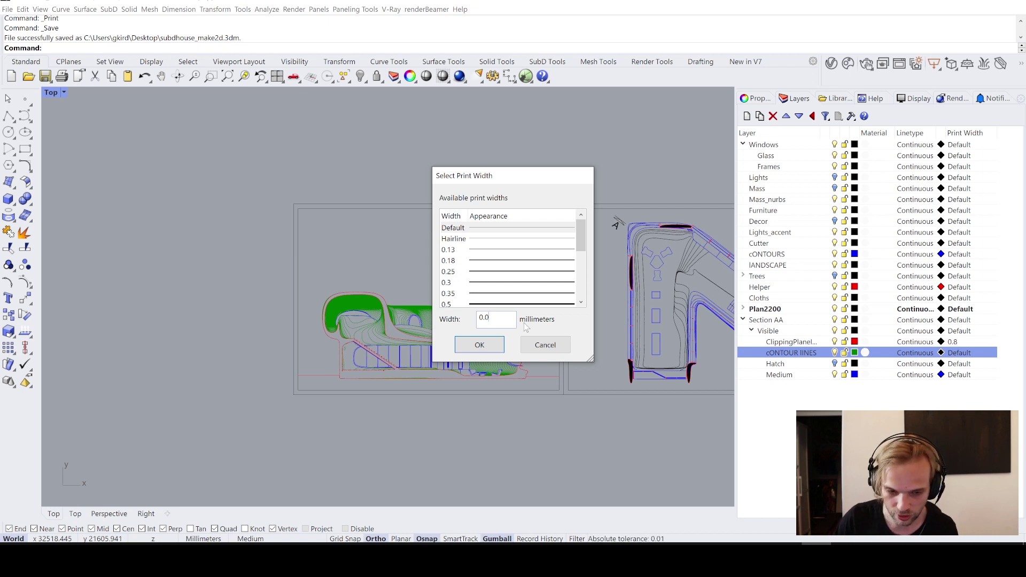
{"action": "type", "text": "9"}
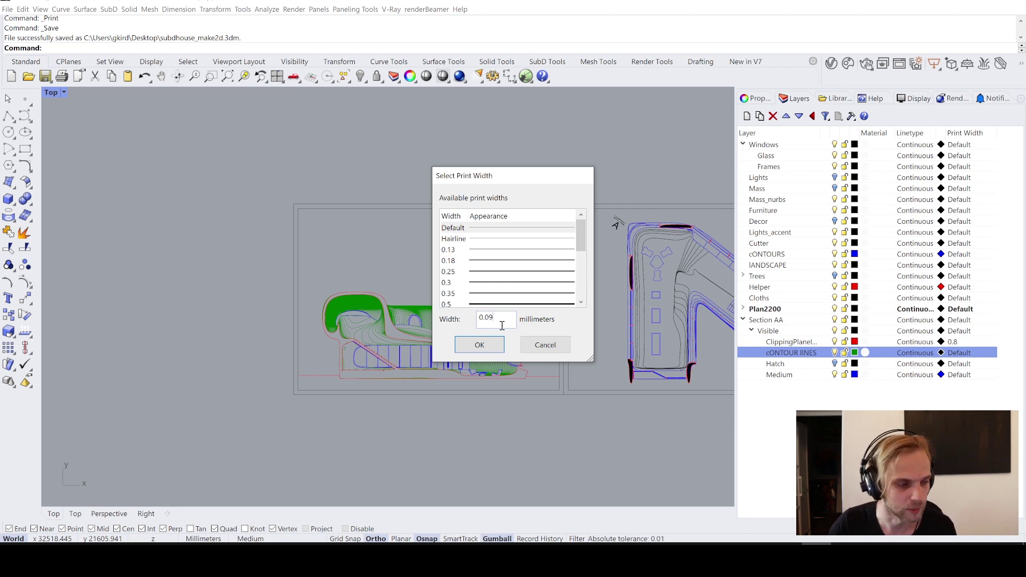
{"action": "left_click_drag", "start_coordinate": [499, 319], "coordinate": [467, 325]}
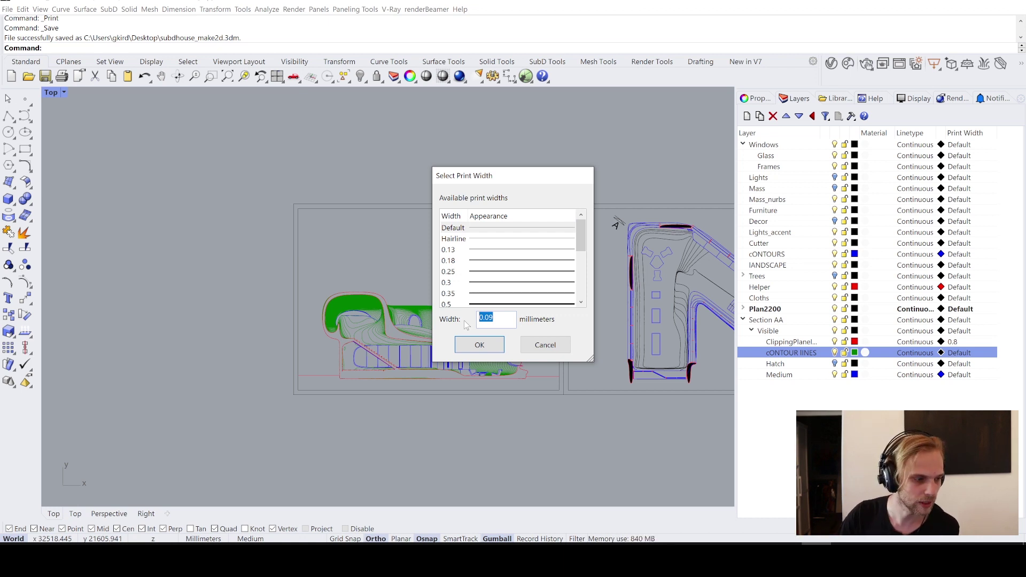
{"action": "left_click", "coordinate": [505, 323]}
{"action": "left_click_drag", "start_coordinate": [505, 323], "coordinate": [491, 322]}
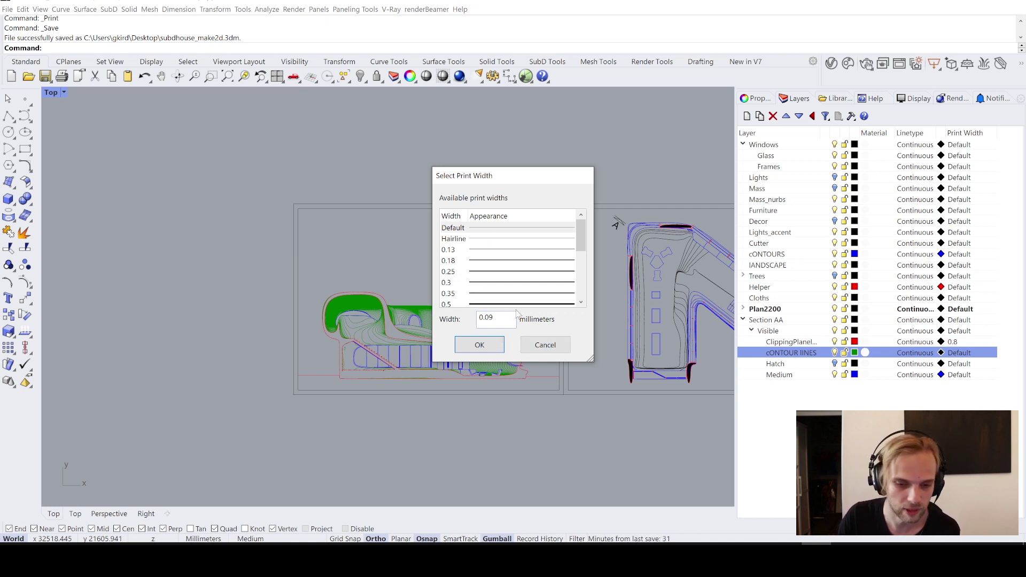
{"action": "left_click", "coordinate": [479, 345]}
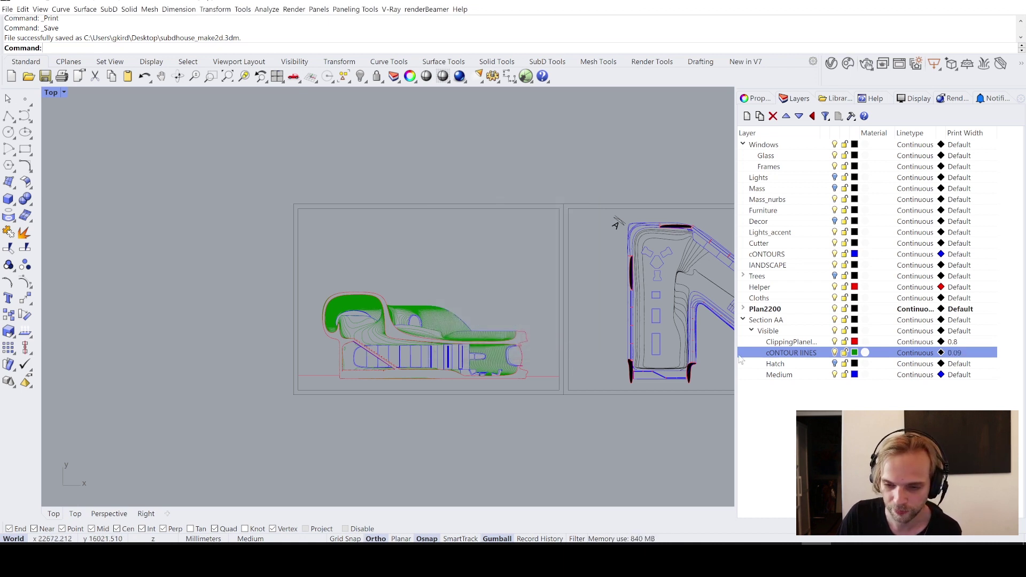
{"action": "left_click", "coordinate": [959, 364]}
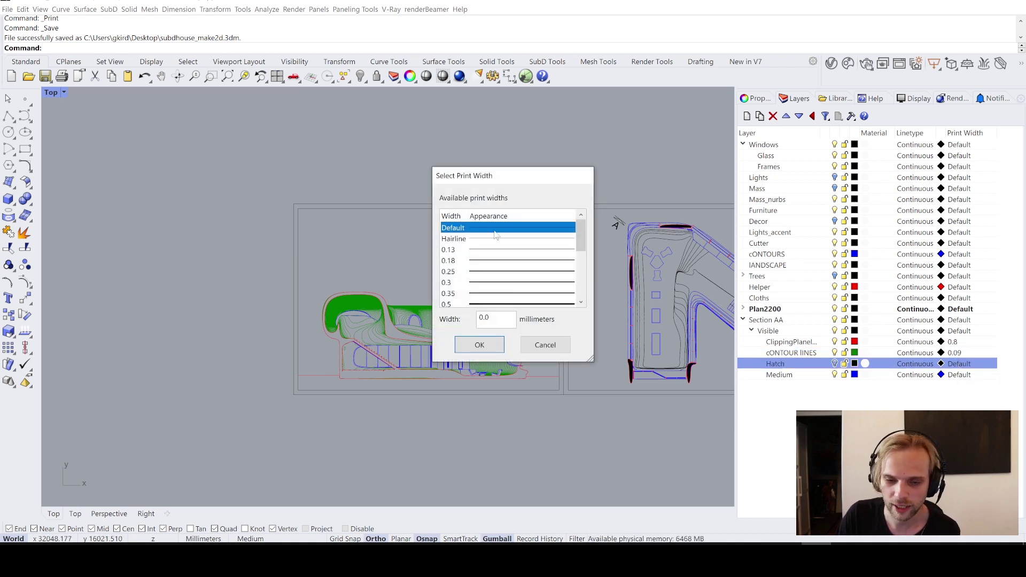
{"action": "left_click", "coordinate": [540, 346]}
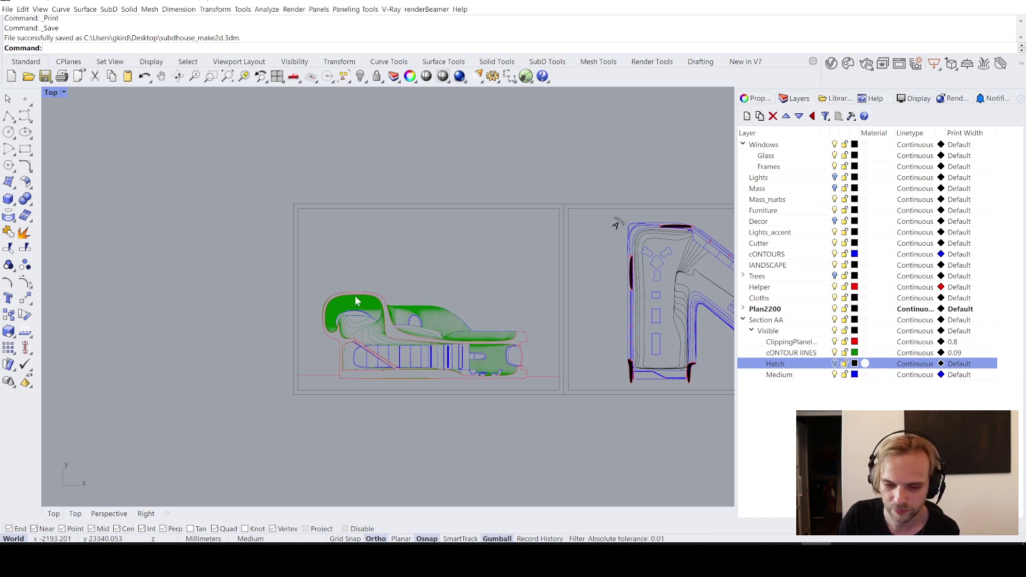
Set the print width of Section AA's Medium sublayer to 0.35 mm and its print color to black
{"action": "right_click_drag", "start_coordinate": [432, 354], "coordinate": [394, 322]}
{"action": "scroll", "coordinate": [394, 322], "scroll_direction": "up", "scroll_amount": 3}
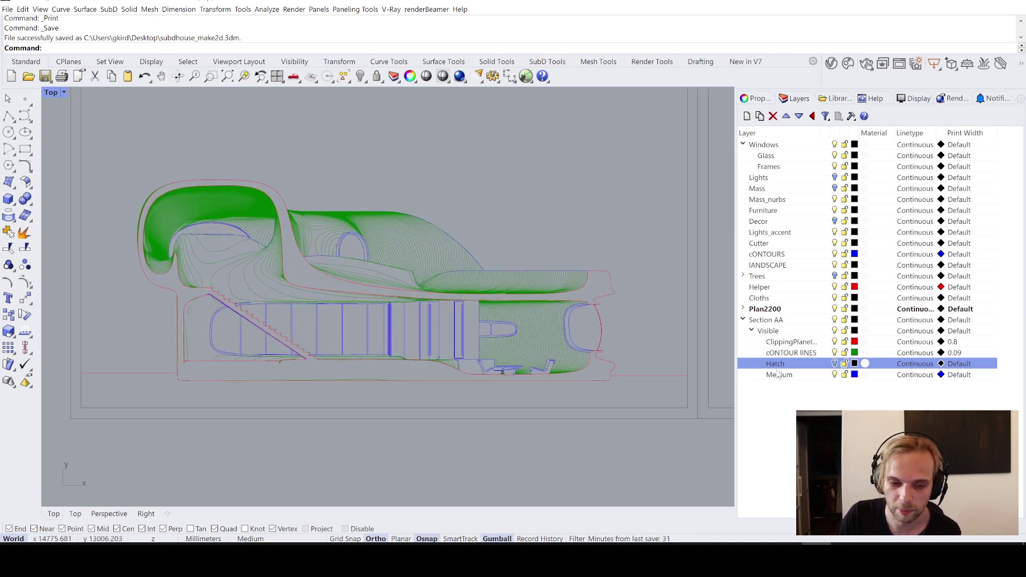
{"action": "left_click", "coordinate": [959, 375]}
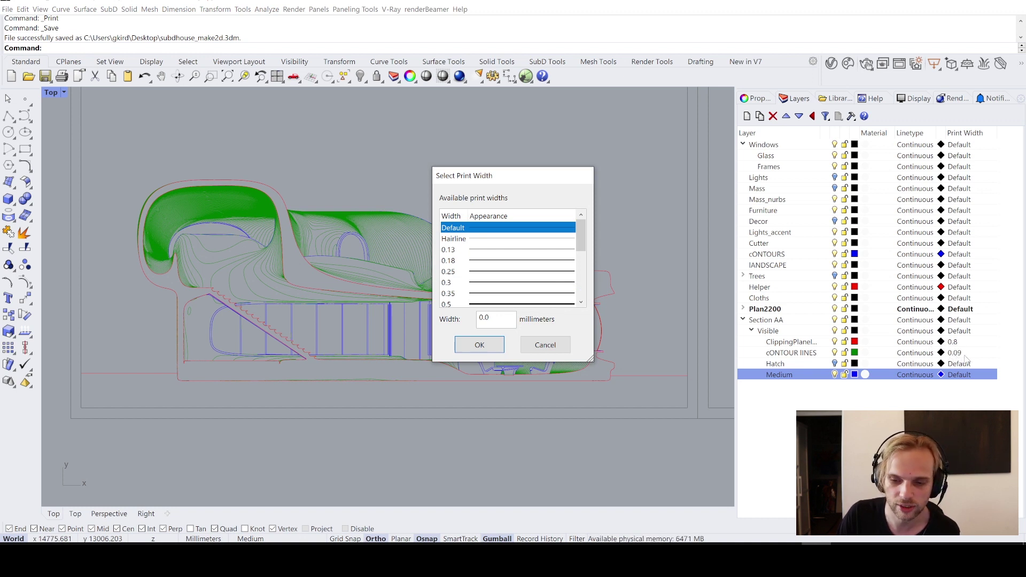
{"action": "left_click", "coordinate": [498, 294]}
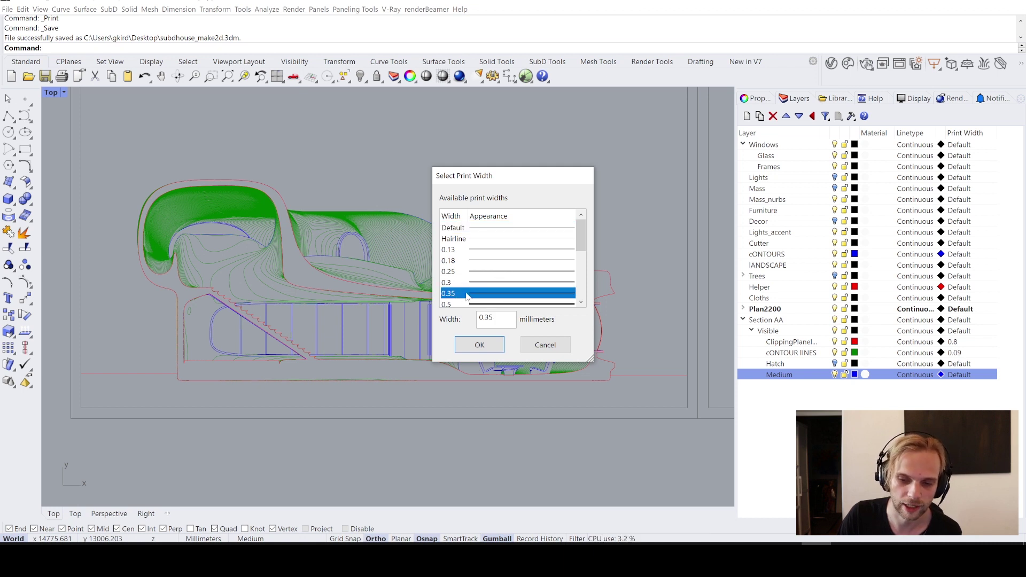
{"action": "left_click", "coordinate": [492, 284]}
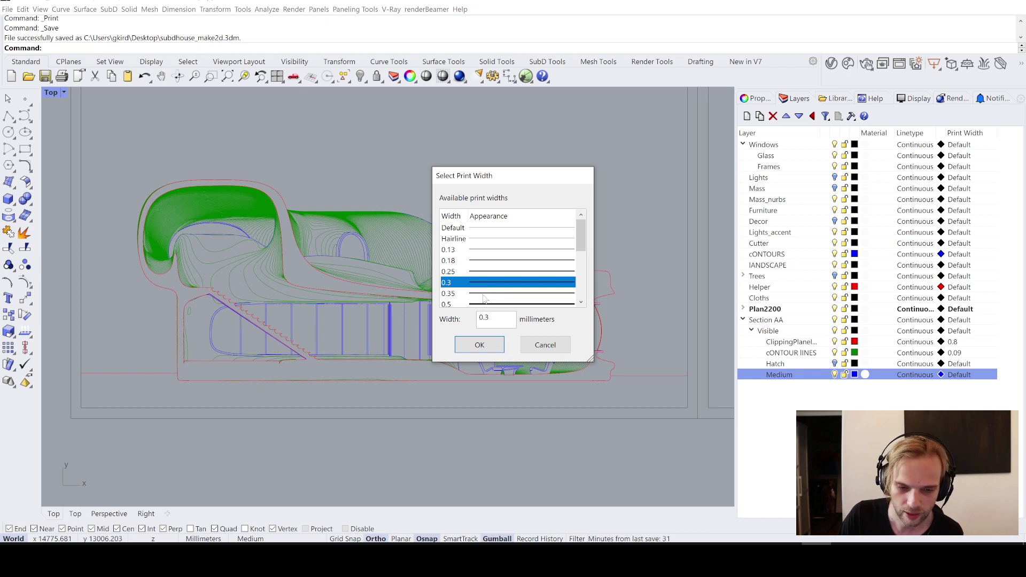
{"action": "left_click", "coordinate": [485, 294]}
{"action": "left_click", "coordinate": [473, 349]}
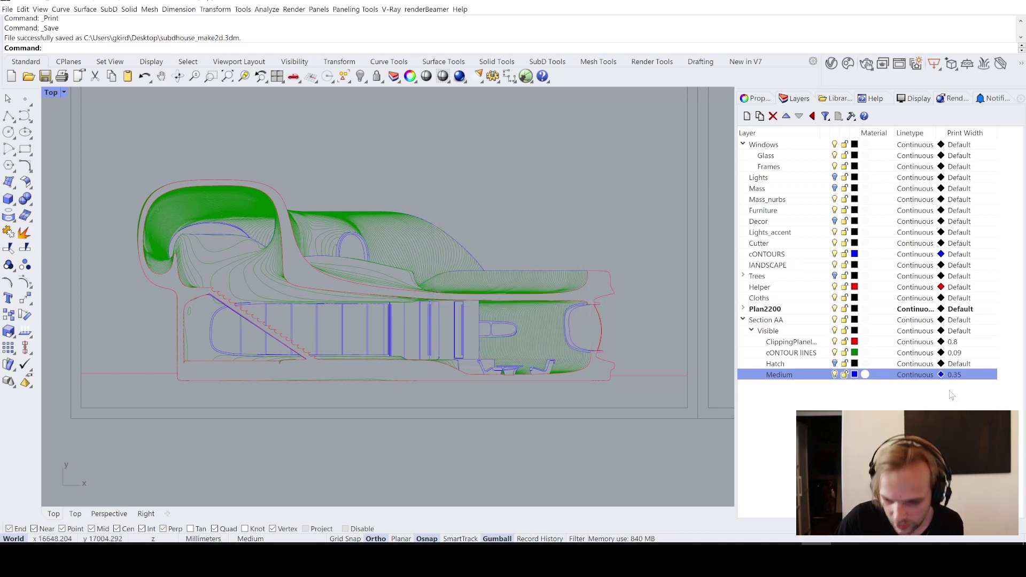
{"action": "left_click", "coordinate": [941, 376]}
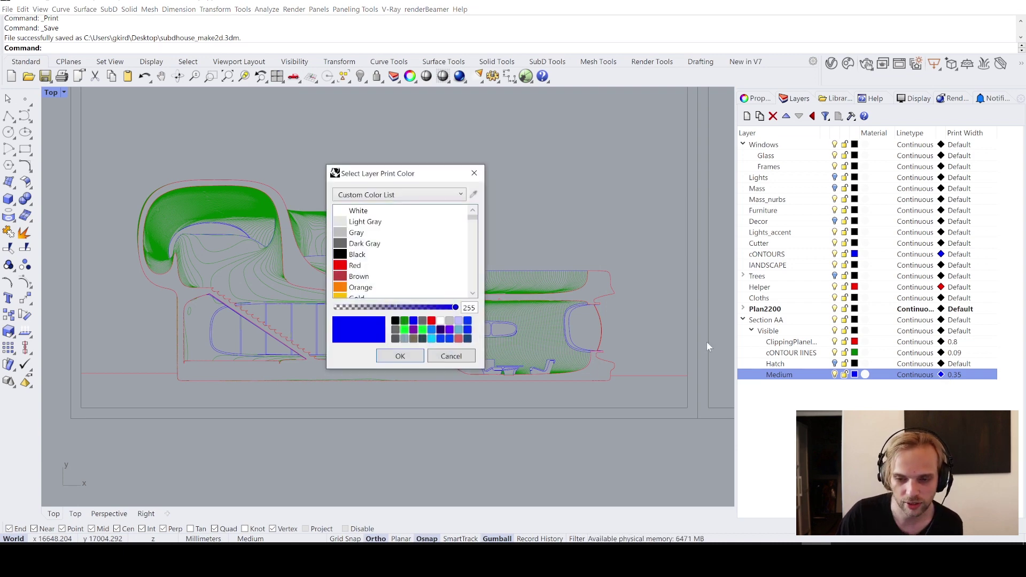
{"action": "left_click", "coordinate": [363, 255]}
{"action": "left_click", "coordinate": [400, 354]}
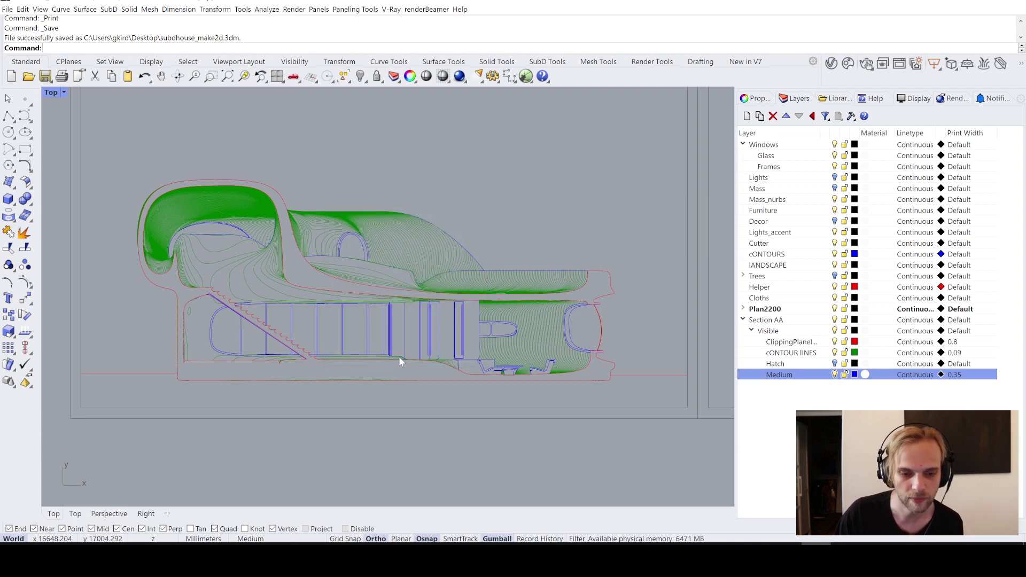
Open the print setup and check the paper size, output color and section preview against the layer print settings
{"action": "scroll", "coordinate": [401, 359], "scroll_direction": "down", "scroll_amount": 4}
{"action": "right_click_drag", "start_coordinate": [469, 220], "coordinate": [435, 269]}
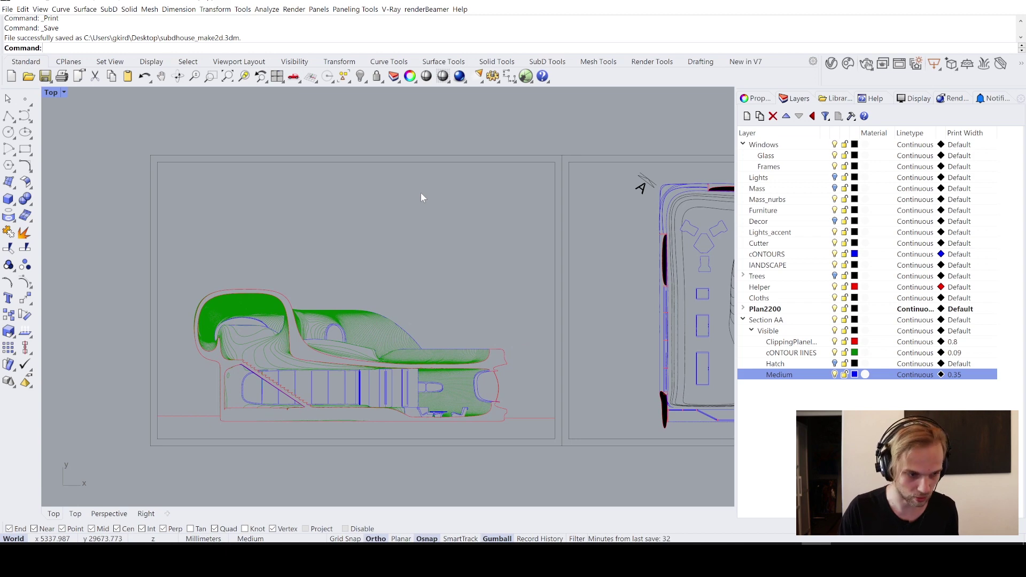
{"action": "key", "text": "ctrl+p"}
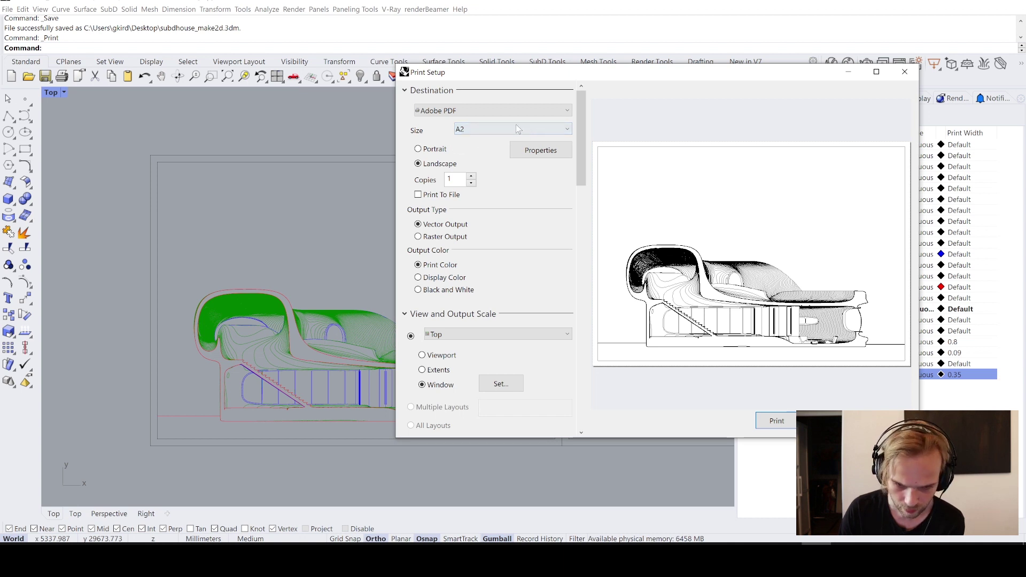
{"action": "left_click", "coordinate": [484, 133]}
{"action": "left_click", "coordinate": [484, 134]}
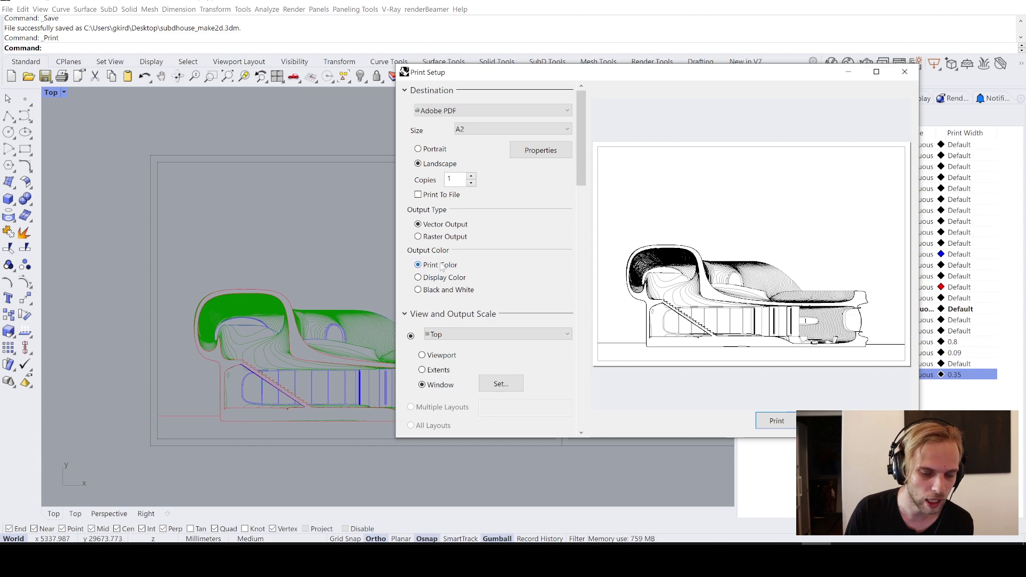
{"action": "left_click_drag", "start_coordinate": [702, 70], "coordinate": [515, 70]}
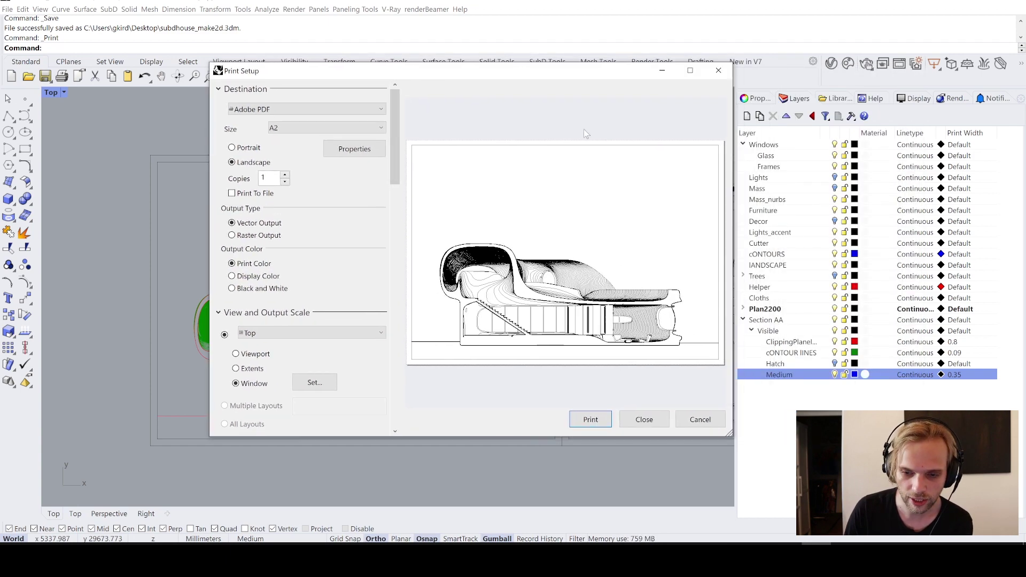
{"action": "left_click_drag", "start_coordinate": [345, 80], "coordinate": [501, 95]}
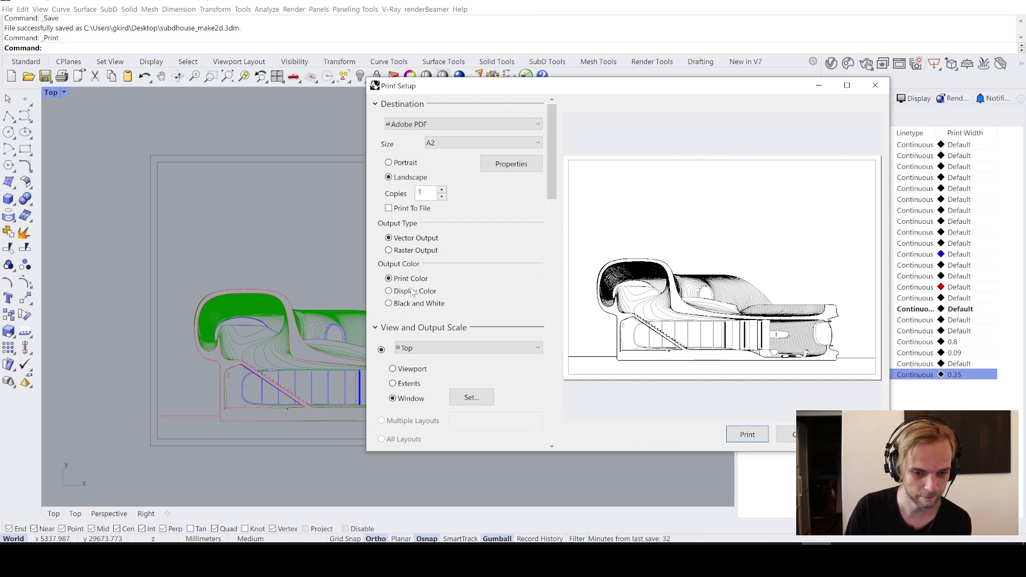
Redefine the print window between opposite outer corners of the section's sheet frame, changing the scale to fit it
{"action": "scroll", "coordinate": [551, 182], "scroll_direction": "down", "scroll_amount": 2}
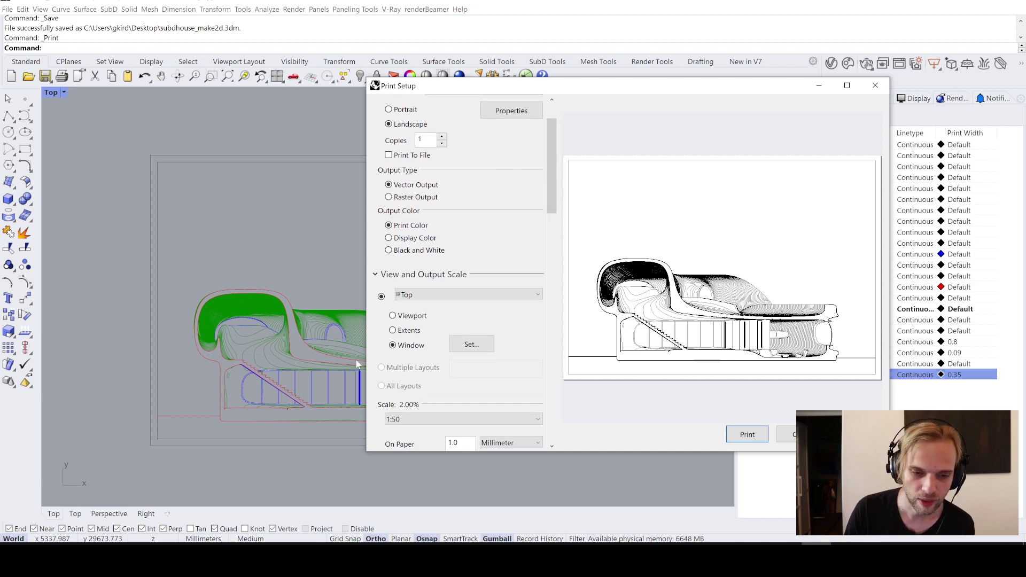
{"action": "left_click", "coordinate": [492, 345]}
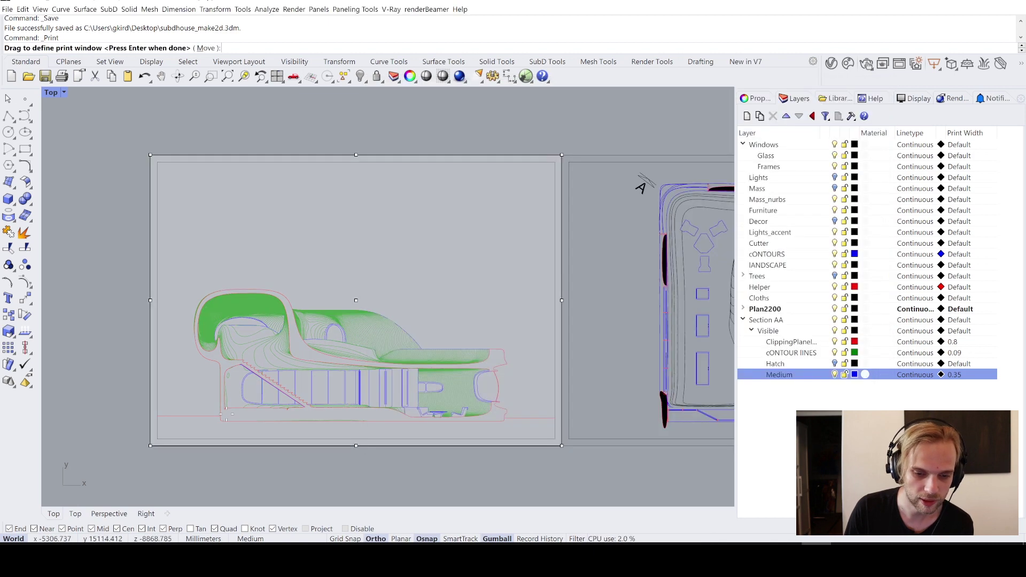
{"action": "left_click", "coordinate": [639, 185]}
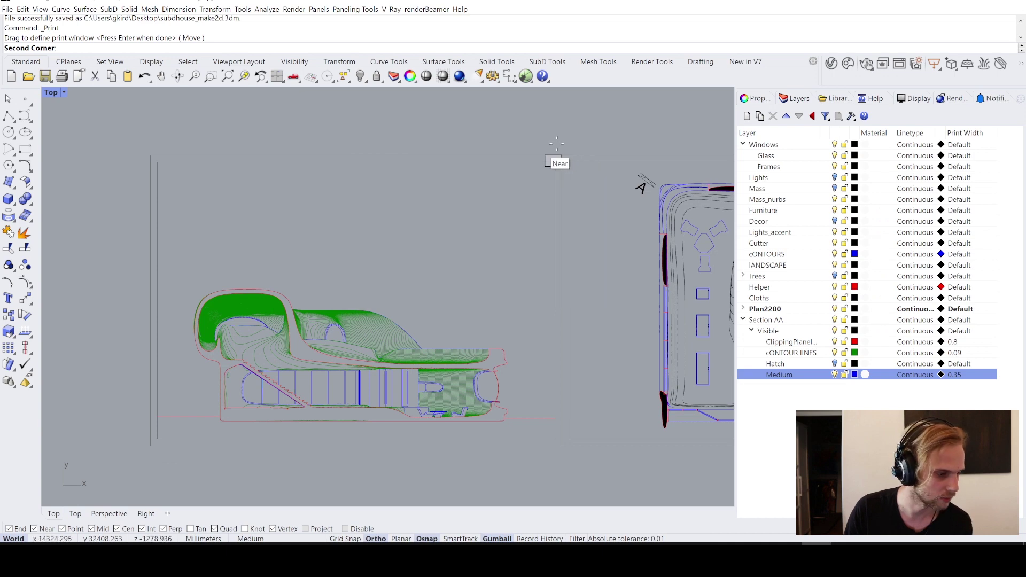
{"action": "left_click", "coordinate": [149, 445]}
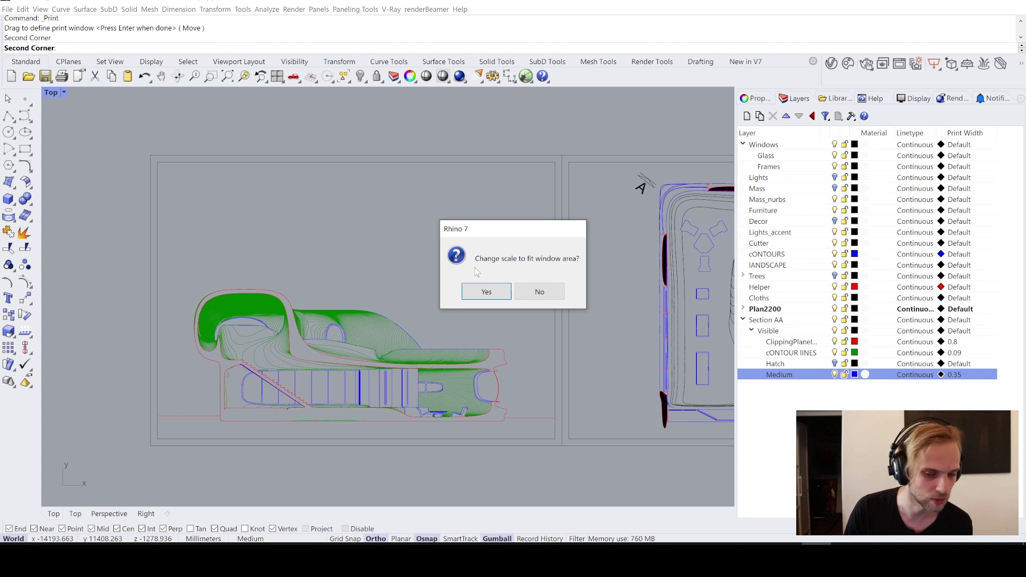
{"action": "left_click", "coordinate": [495, 297]}
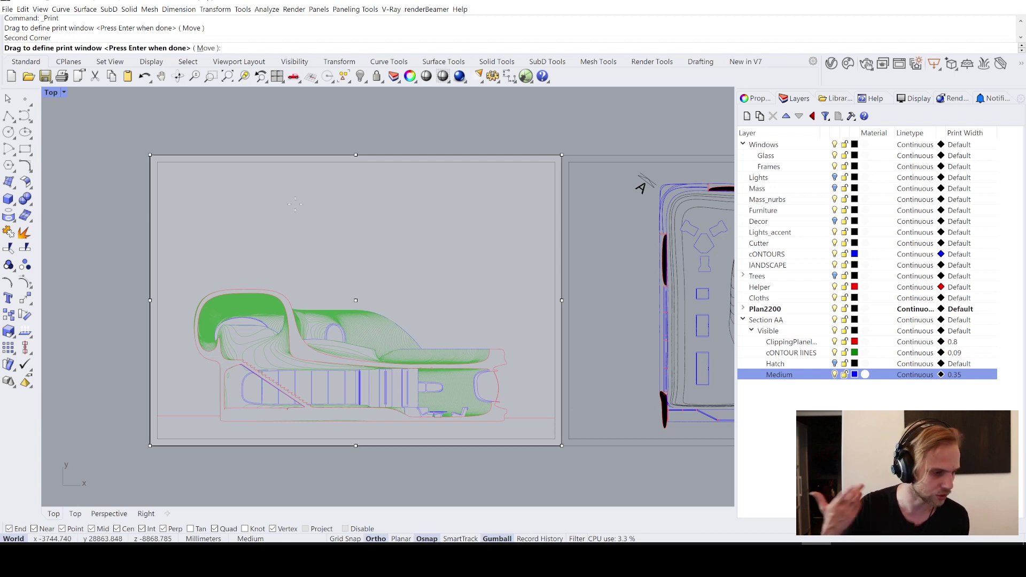
{"action": "key", "text": "Return"}
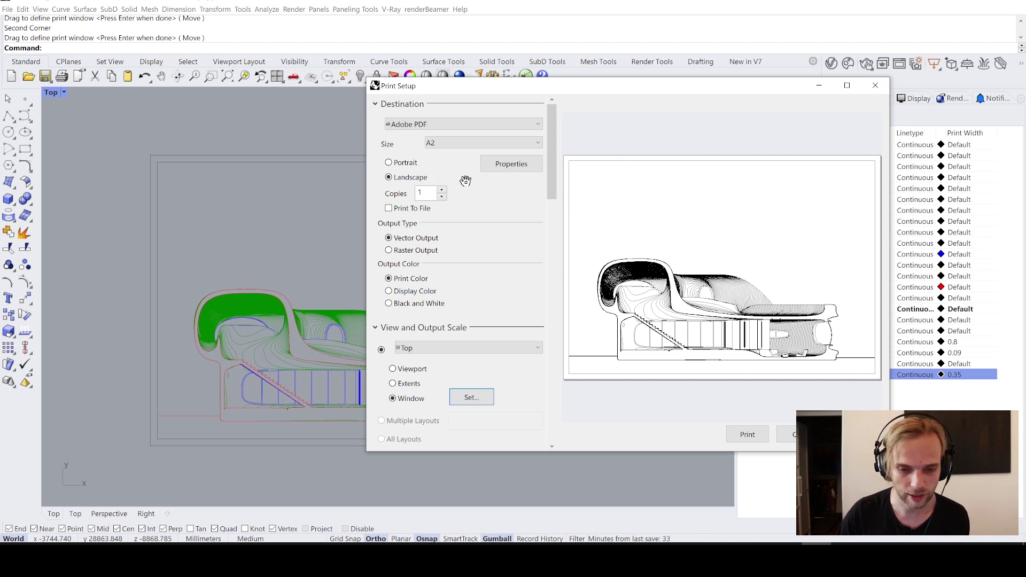
Set the print scale to 1:50, with 1.0 mm on paper equal to 50 mm in the model
{"action": "left_click_drag", "start_coordinate": [551, 191], "coordinate": [551, 251]}
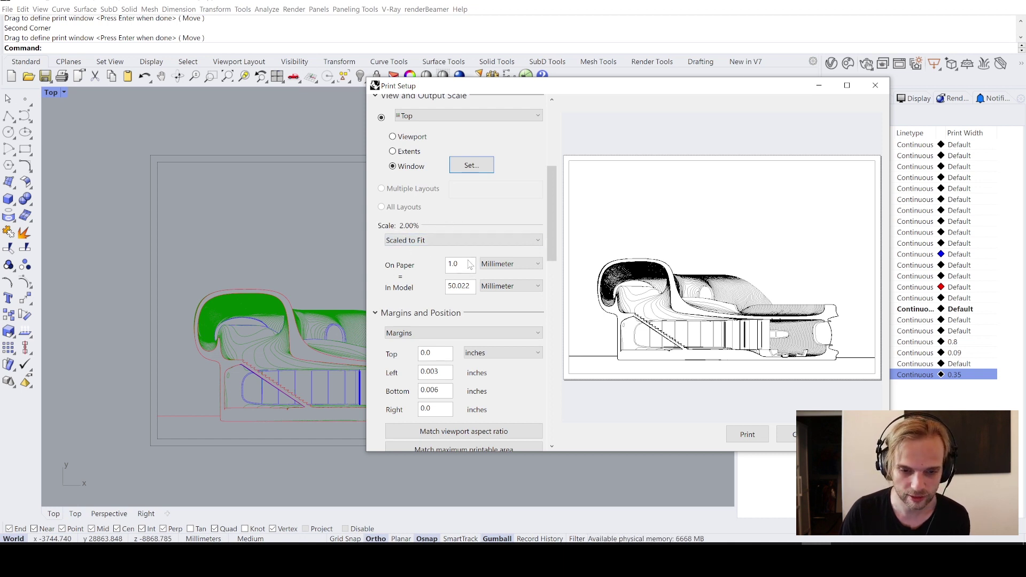
{"action": "left_click", "coordinate": [468, 289]}
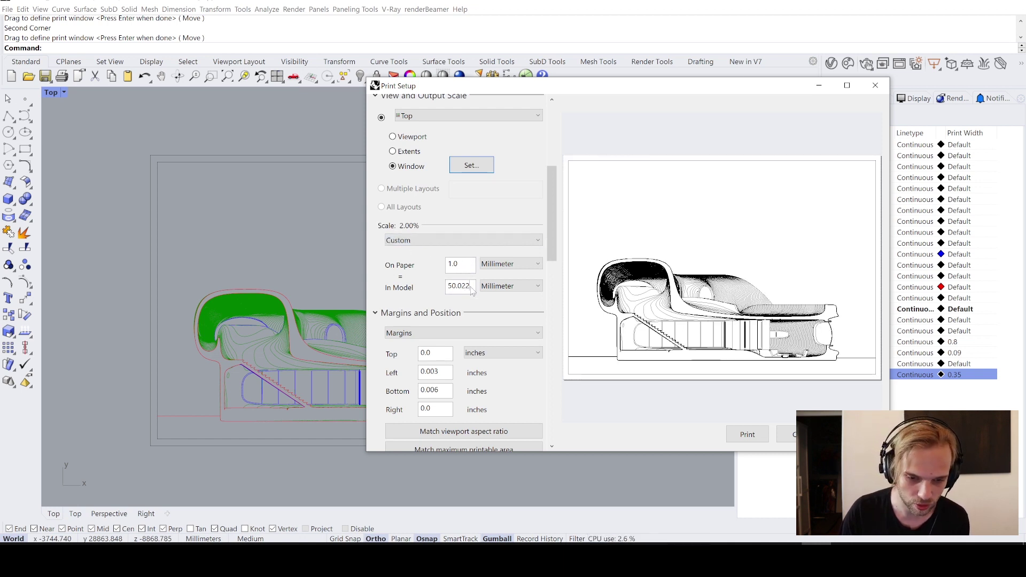
{"action": "key", "text": "BackSpace"}
{"action": "key", "text": "BackSpace"}
{"action": "key", "text": "BackSpace"}
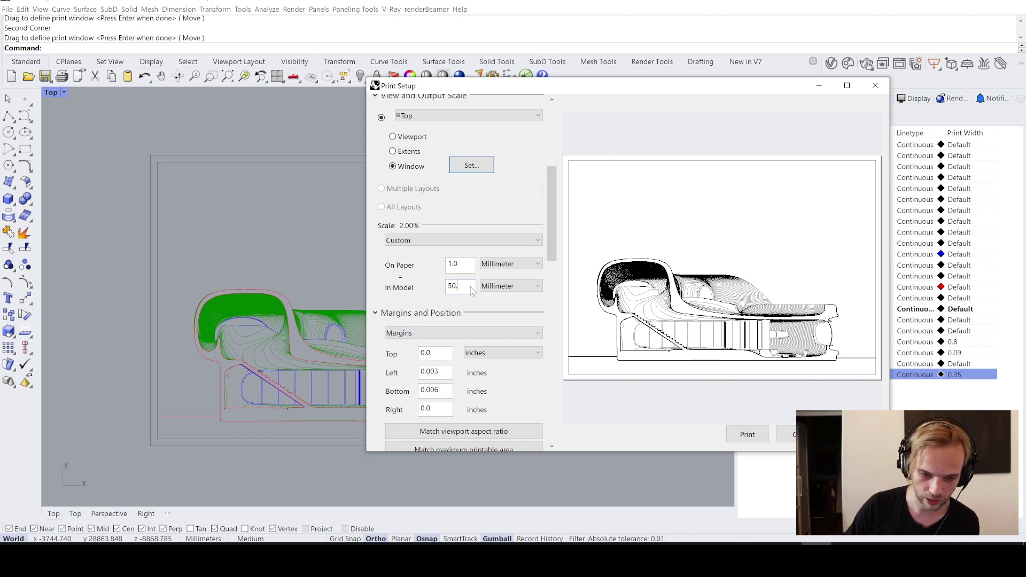
{"action": "key", "text": "BackSpace"}
{"action": "left_click", "coordinate": [463, 266]}
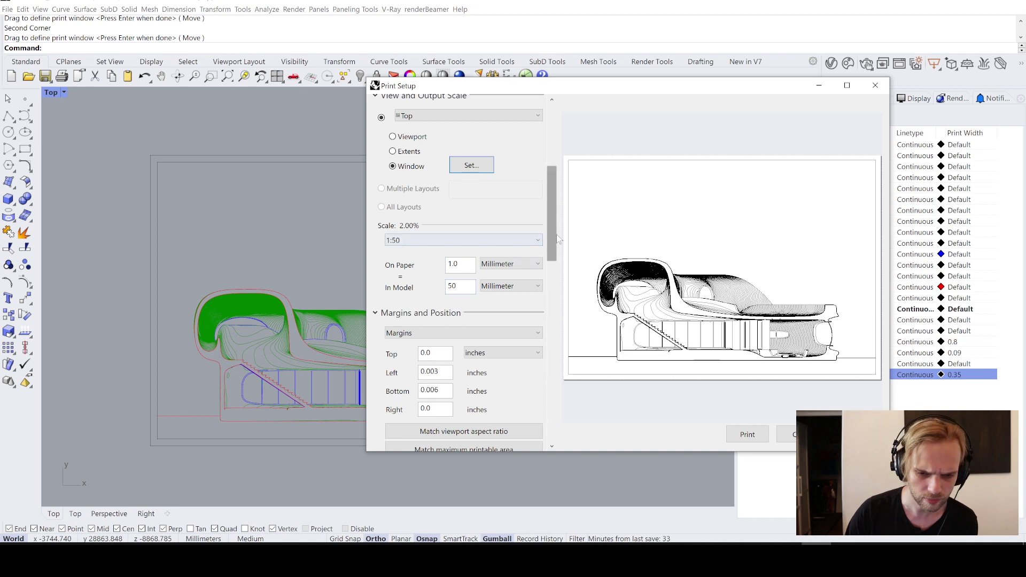
Check the remaining print settings, then print the section to subdhouse_make2d.pdf on the Desktop, replacing the existing file
{"action": "left_click_drag", "start_coordinate": [553, 239], "coordinate": [545, 451]}
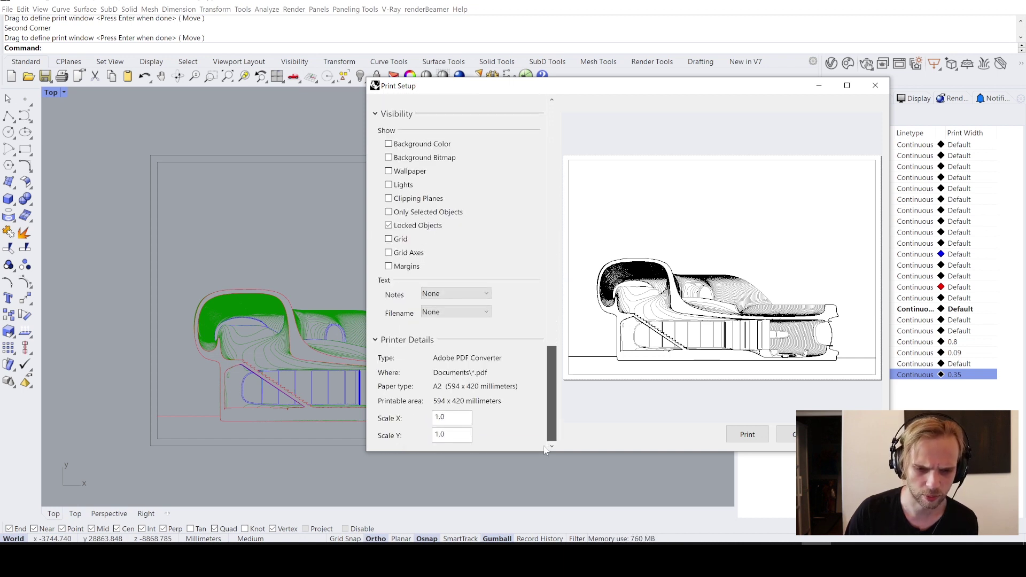
{"action": "left_click_drag", "start_coordinate": [553, 348], "coordinate": [568, 112]}
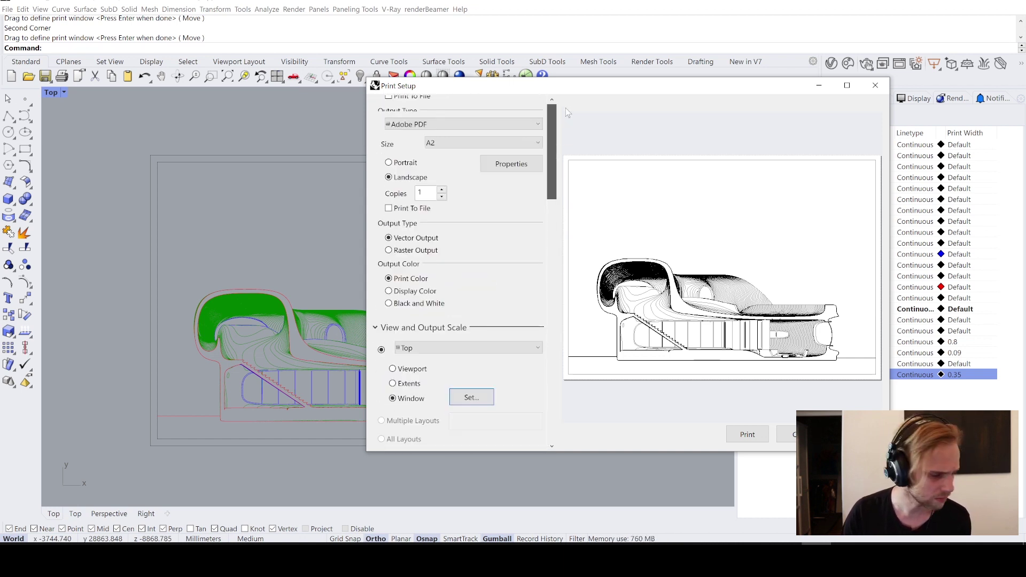
{"action": "left_click", "coordinate": [747, 435]}
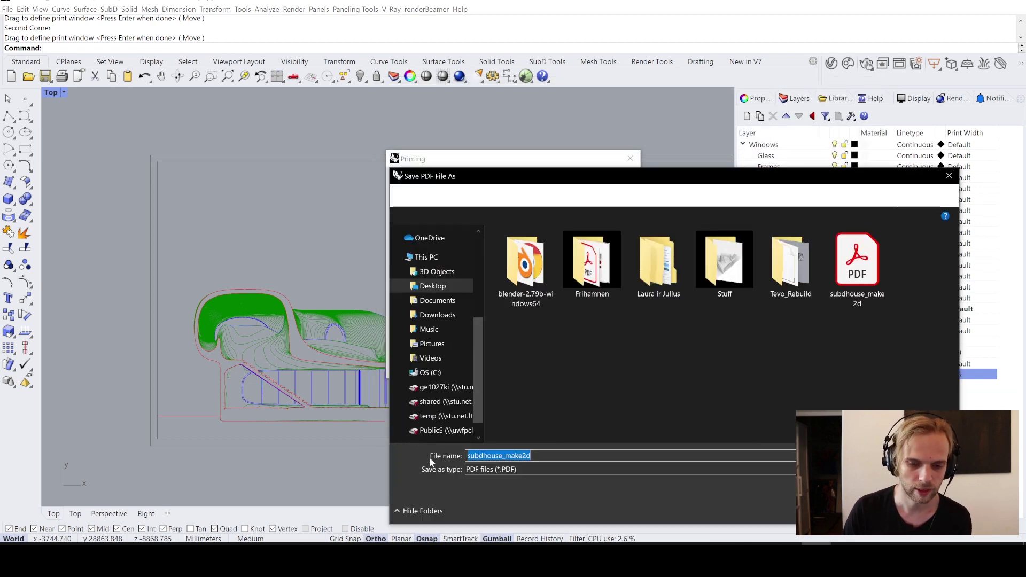
{"action": "left_click", "coordinate": [881, 511]}
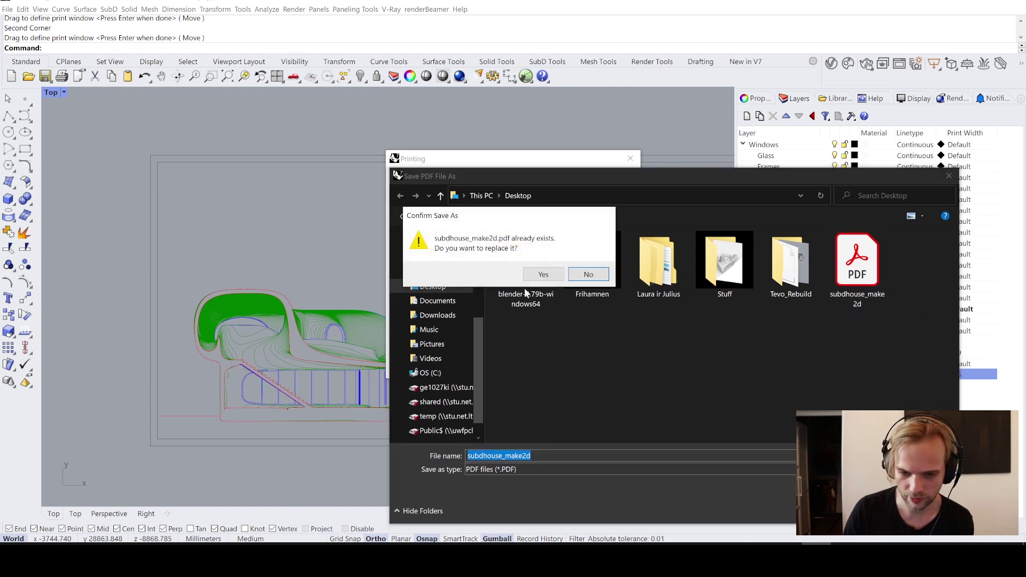
{"action": "left_click", "coordinate": [543, 274]}
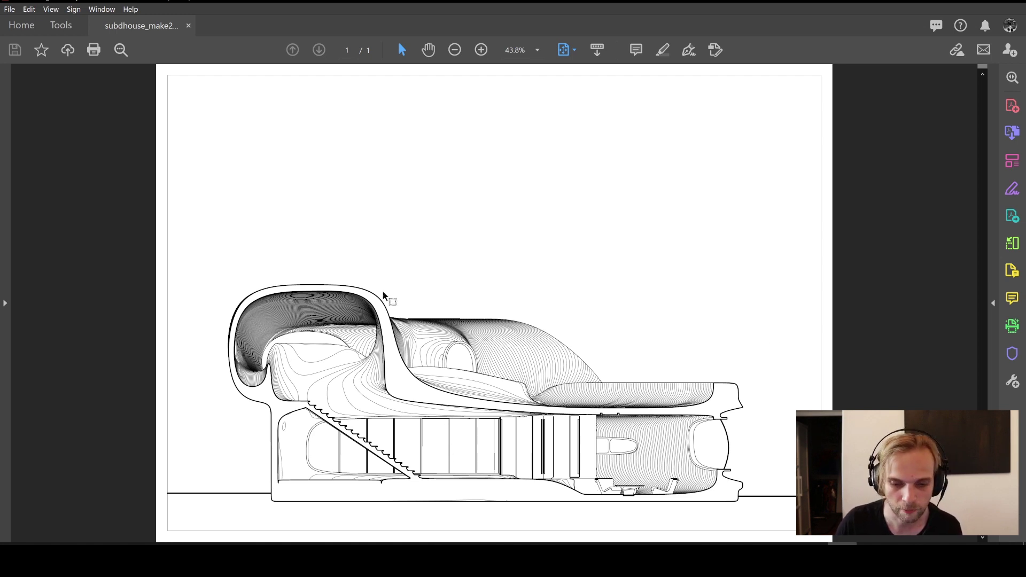
Examine the line weights and contour lines of the printed section PDF up close, then close the PDF viewer
{"action": "left_click", "coordinate": [483, 52]}
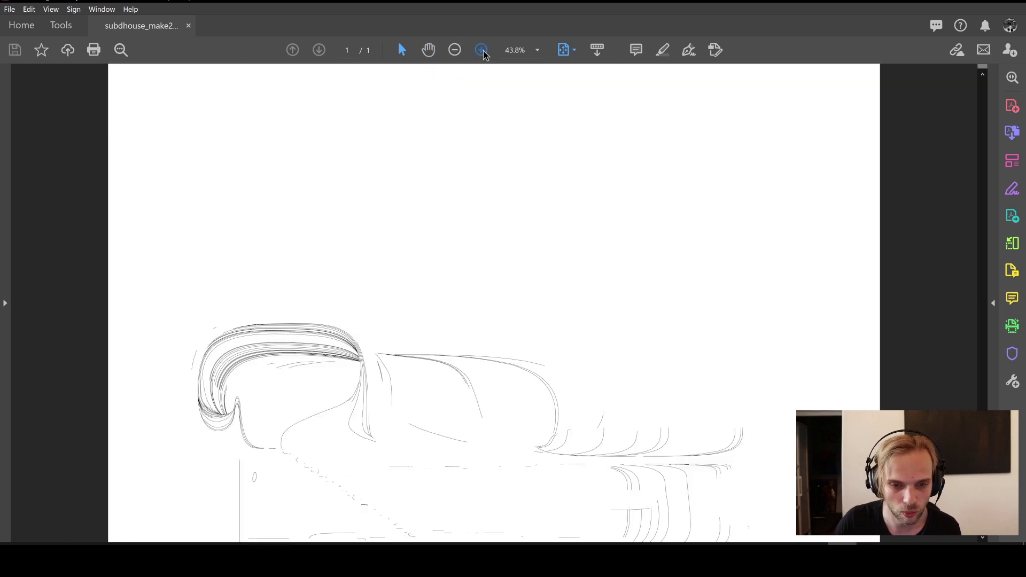
{"action": "left_click", "coordinate": [483, 52]}
{"action": "left_click", "coordinate": [483, 51]}
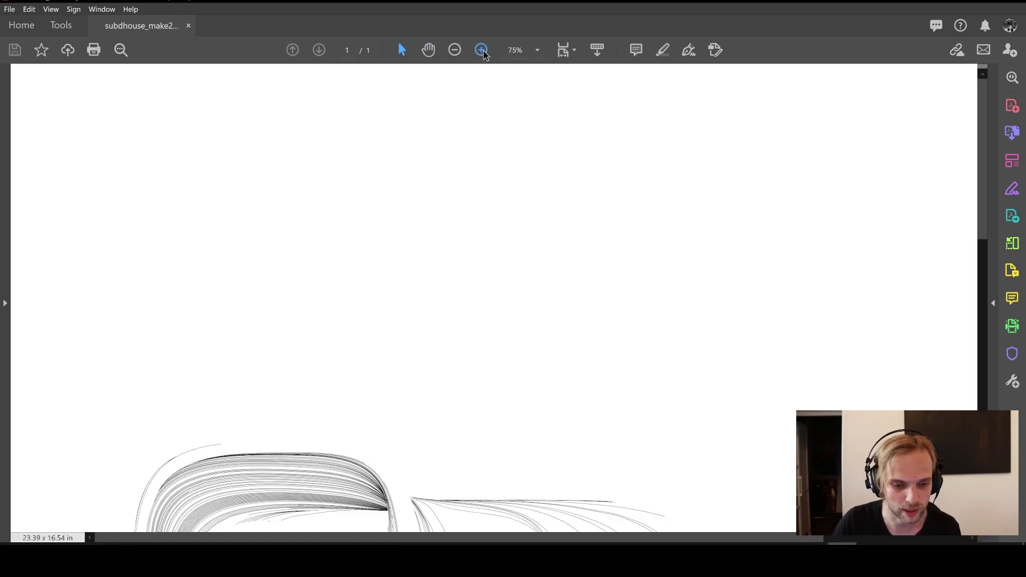
{"action": "scroll", "coordinate": [442, 199], "scroll_direction": "down", "scroll_amount": 2}
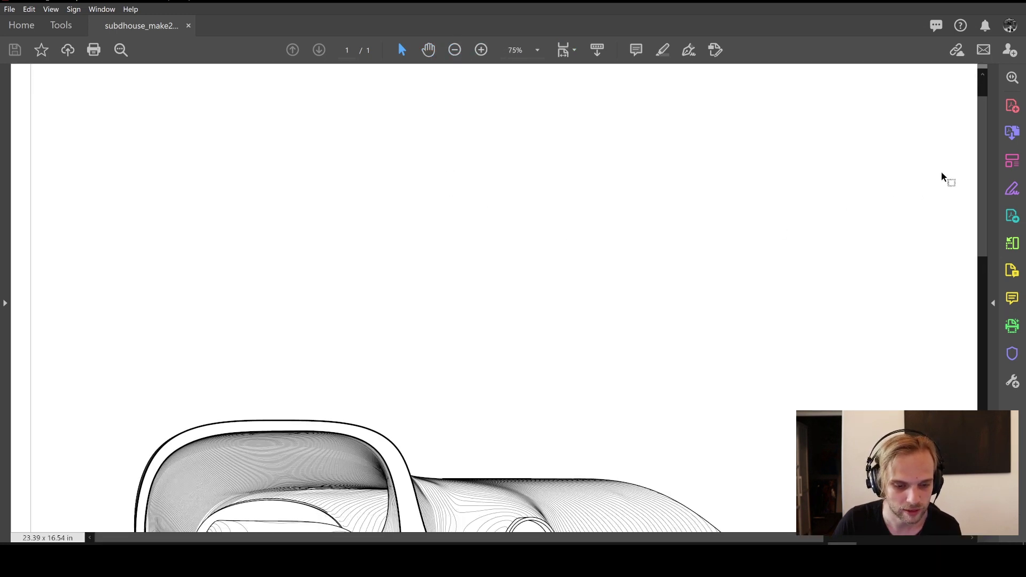
{"action": "scroll", "coordinate": [991, 179], "scroll_direction": "down", "scroll_amount": 5}
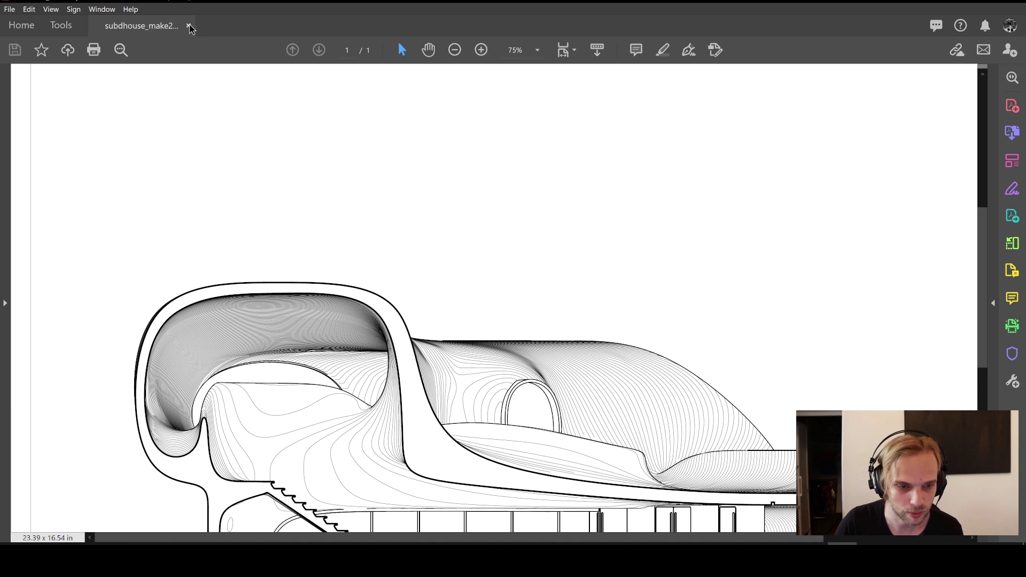
{"action": "left_click", "coordinate": [481, 50]}
{"action": "left_click", "coordinate": [482, 50]}
{"action": "left_click", "coordinate": [455, 50]}
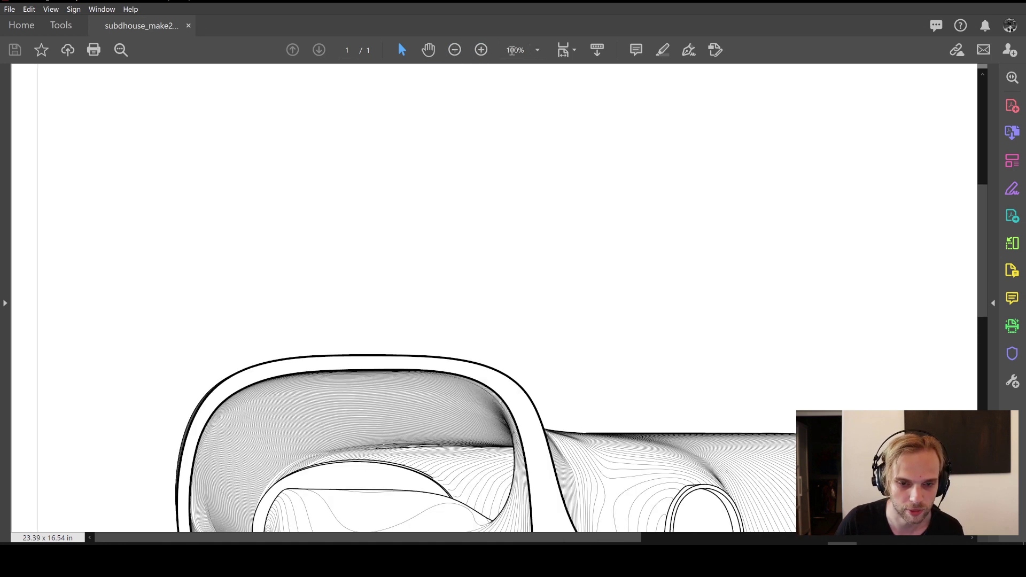
{"action": "scroll", "coordinate": [498, 246], "scroll_direction": "down", "scroll_amount": 1}
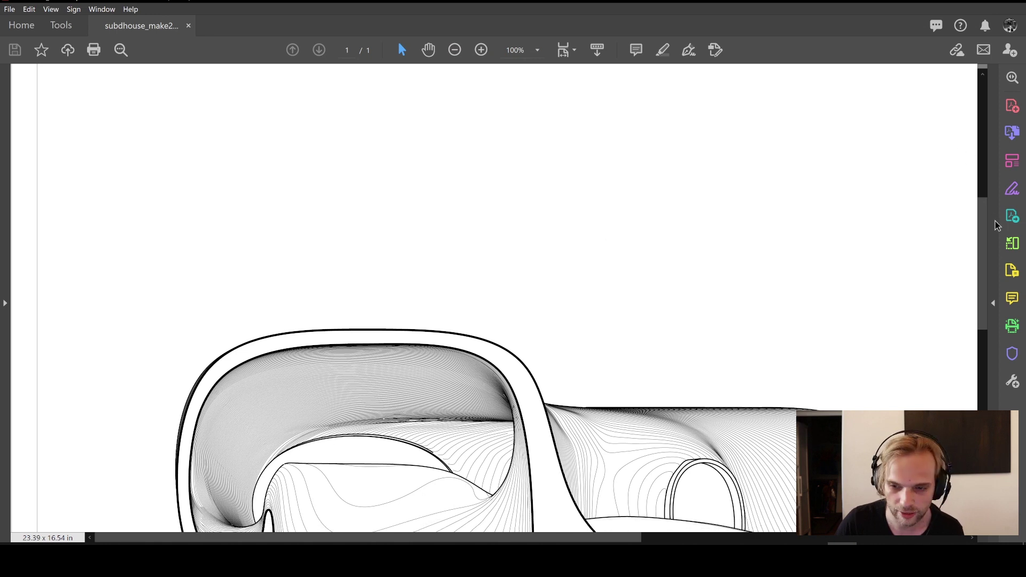
{"action": "scroll", "coordinate": [989, 234], "scroll_direction": "down", "scroll_amount": 7}
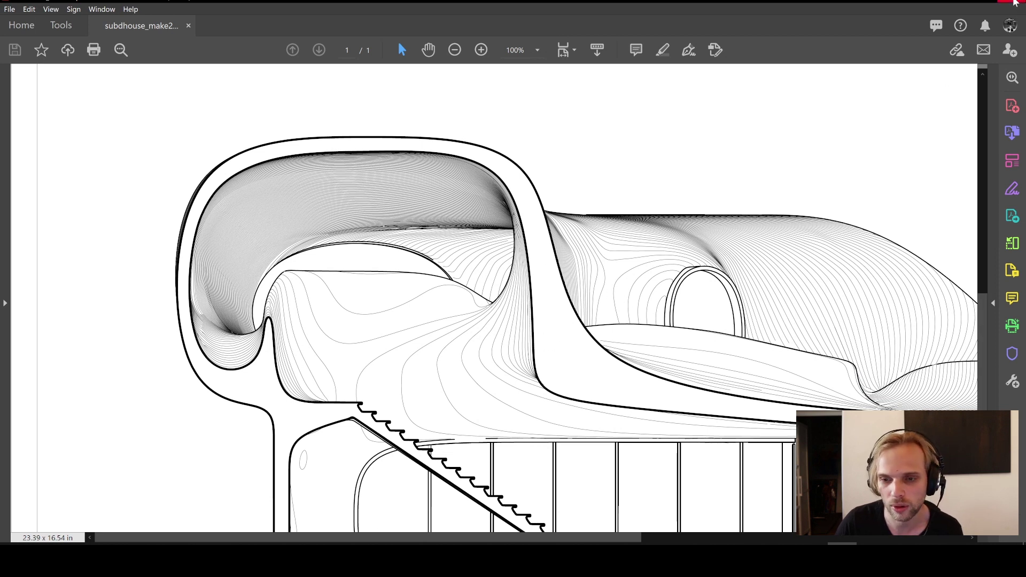
{"action": "left_click", "coordinate": [1014, 3]}
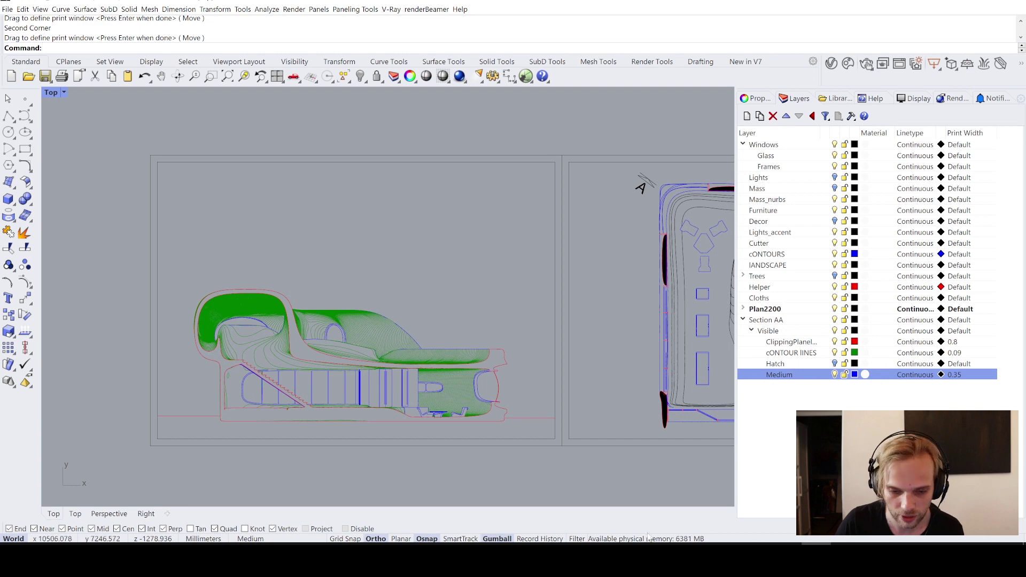
Switch to Photoshop and load subdhouse_make2d.pdf for import, with the page cropped to Media Box
{"action": "left_click", "coordinate": [370, 544]}
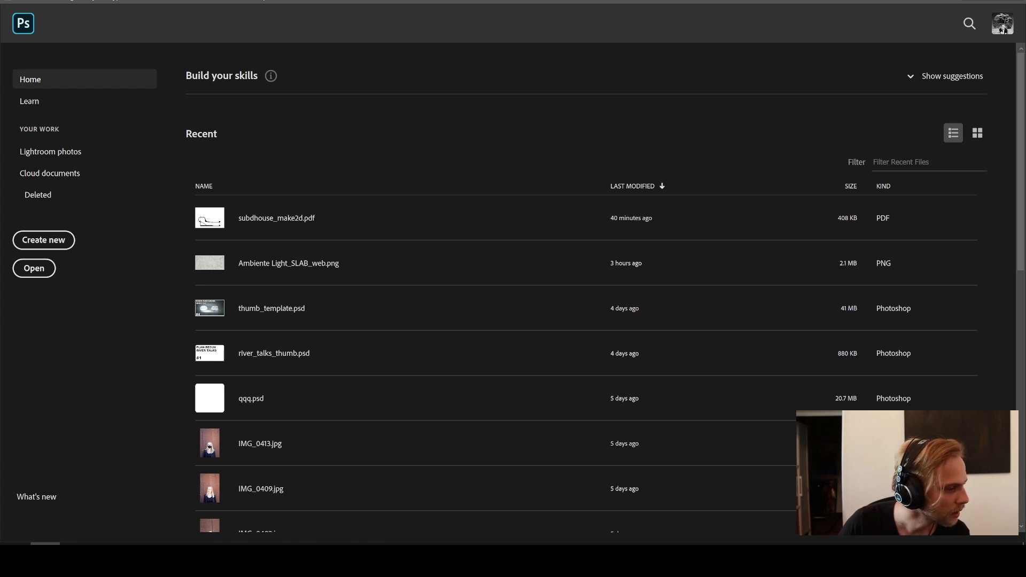
{"action": "left_click_drag", "start_coordinate": [535, 175], "coordinate": [589, 137]}
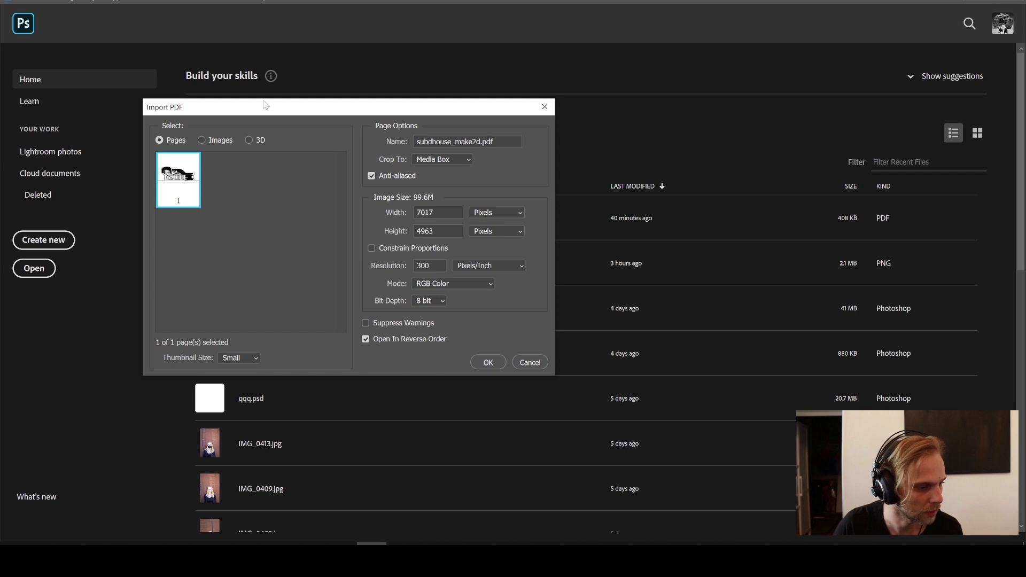
{"action": "left_click_drag", "start_coordinate": [337, 112], "coordinate": [481, 127]}
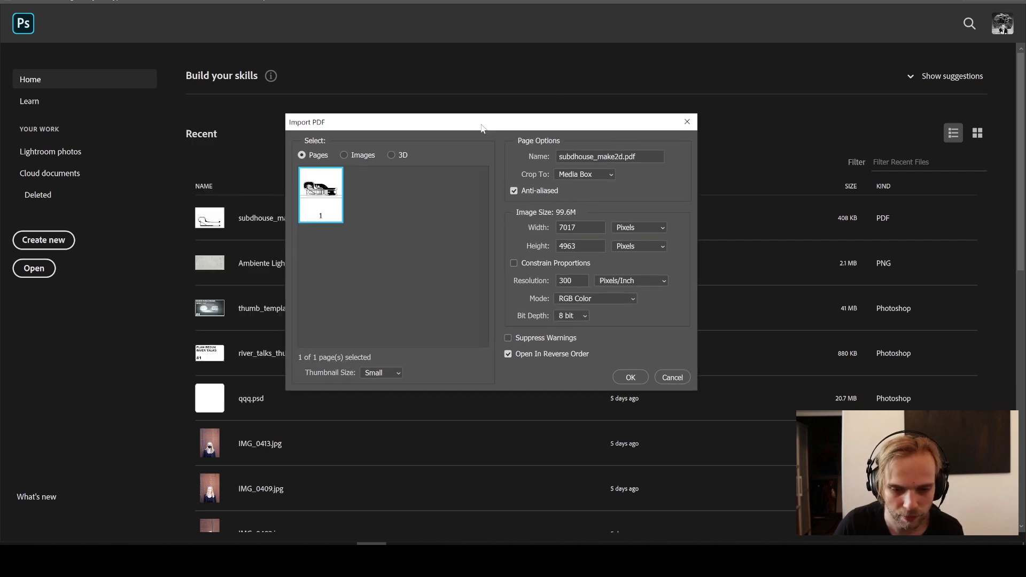
{"action": "left_click", "coordinate": [568, 174]}
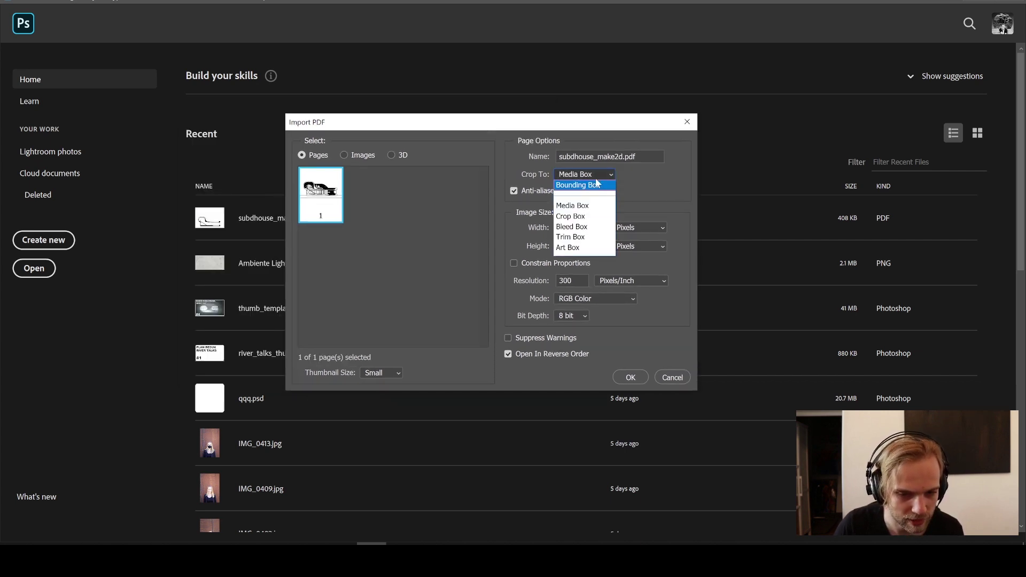
{"action": "left_click", "coordinate": [580, 208]}
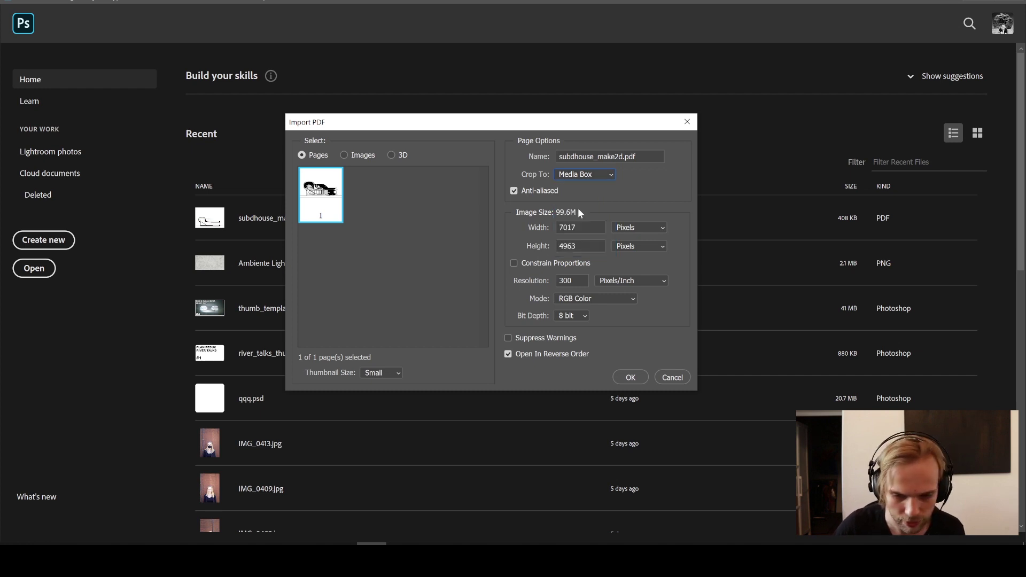
Import the PDF page at 300 pixels/inch in RGB Color mode with 8 bit depth
{"action": "double_click", "coordinate": [567, 281]}
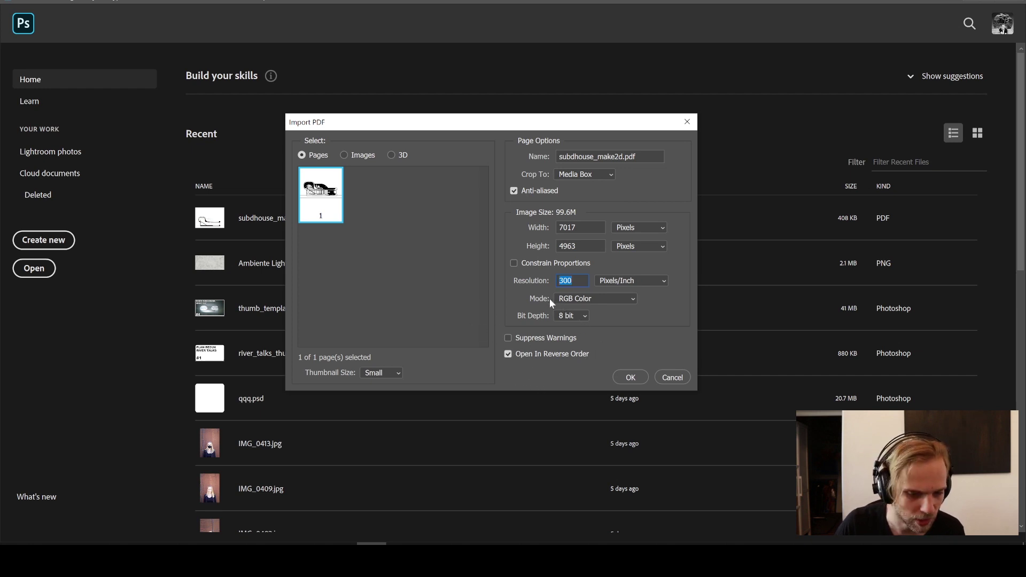
{"action": "left_click", "coordinate": [581, 303]}
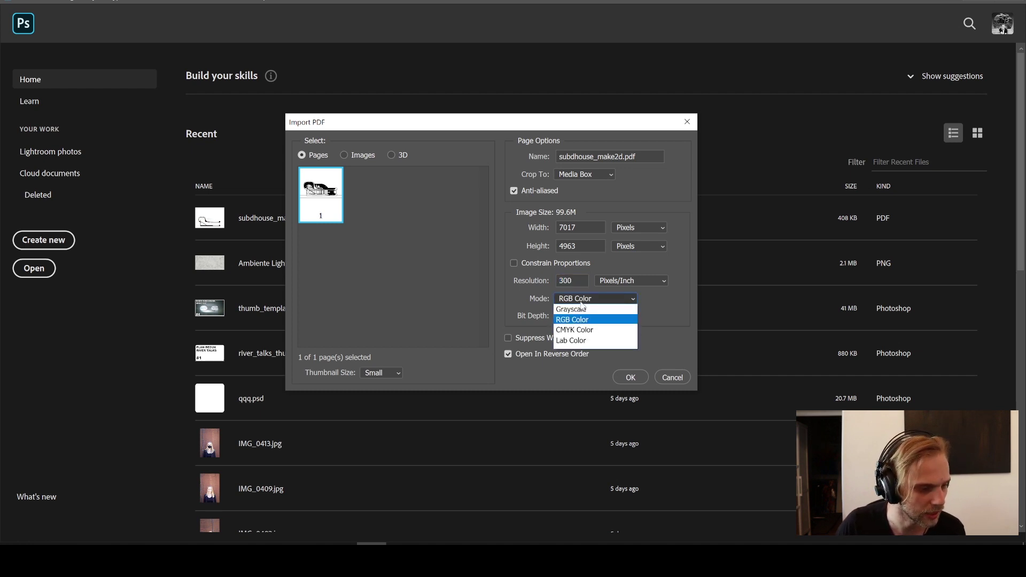
{"action": "left_click", "coordinate": [611, 308]}
{"action": "left_click", "coordinate": [614, 302]}
{"action": "left_click", "coordinate": [562, 316]}
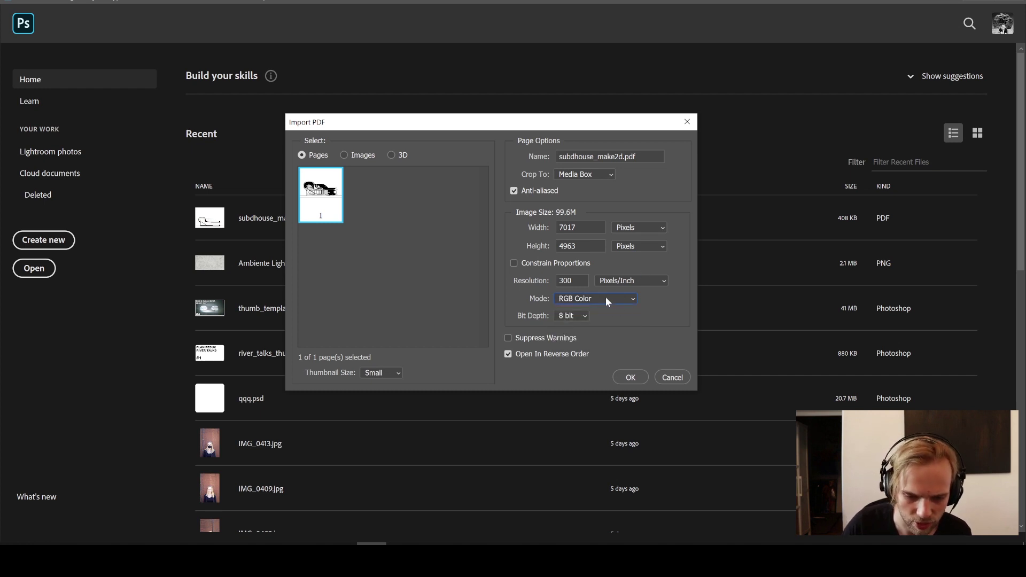
{"action": "left_click", "coordinate": [628, 375]}
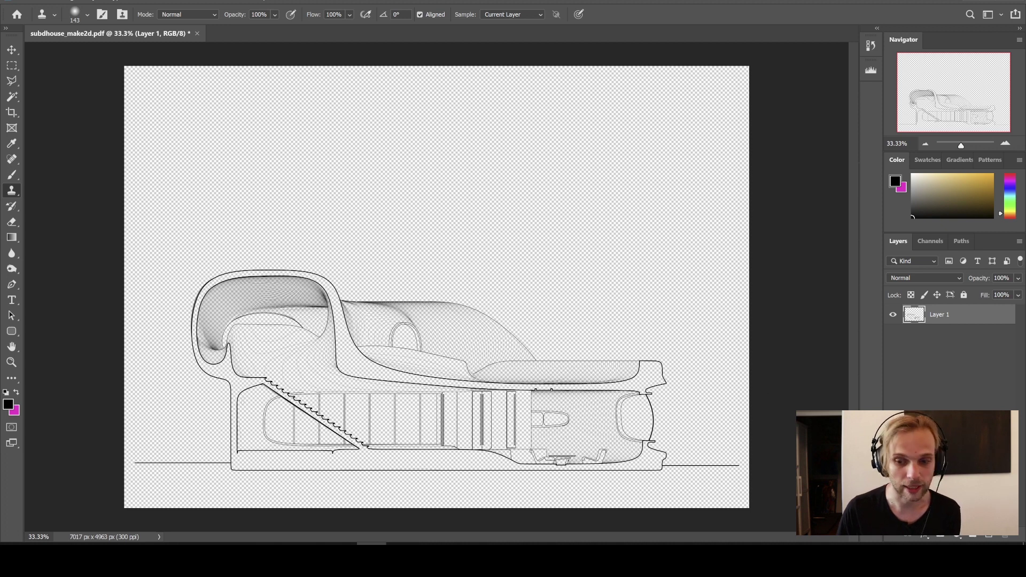
Add a new layer beneath the section drawing and fill it with white (ffffff)
{"action": "left_click", "coordinate": [990, 537], "text": "ctrl"}
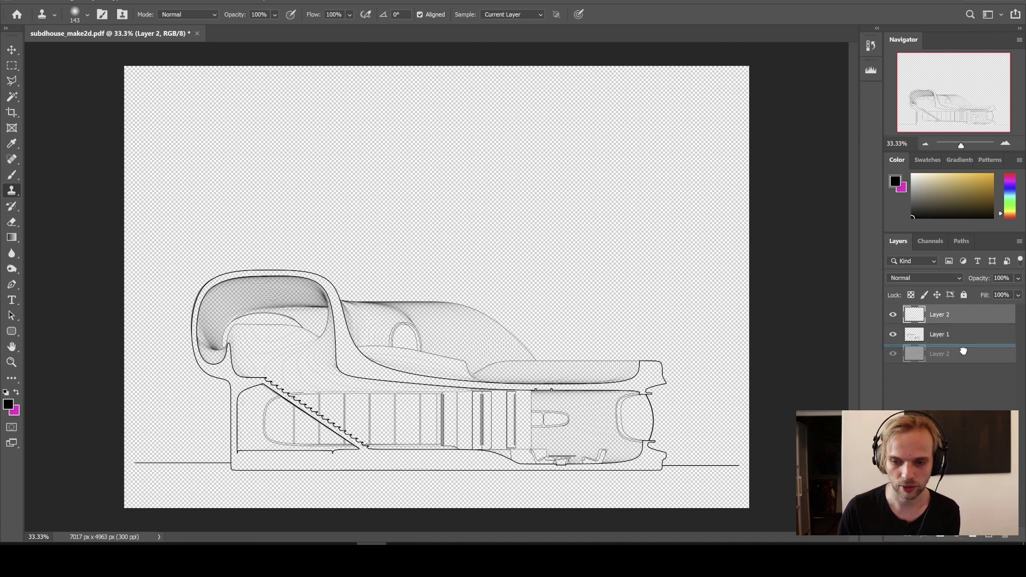
{"action": "left_click", "coordinate": [9, 405]}
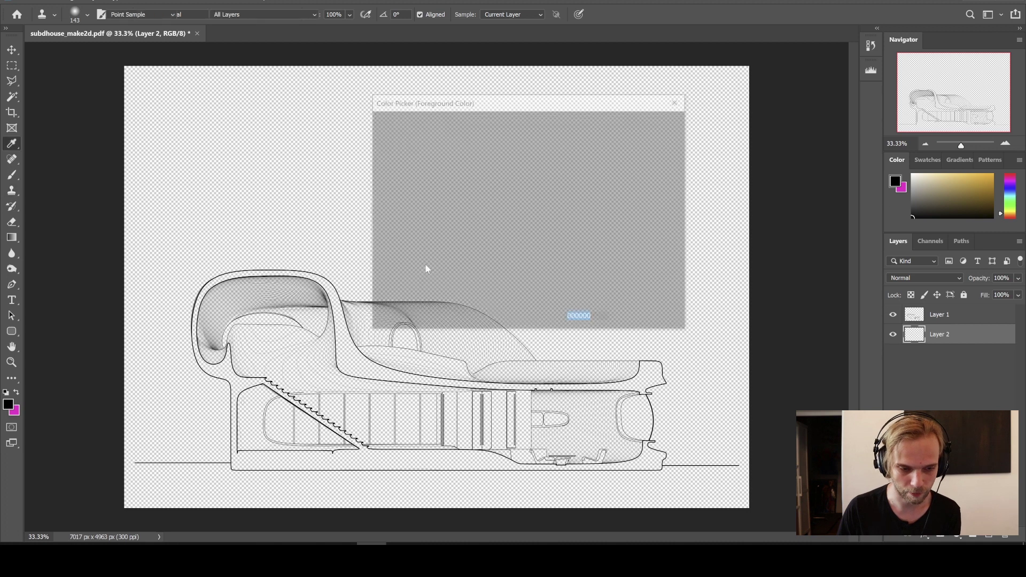
{"action": "type", "text": "ffffff"}
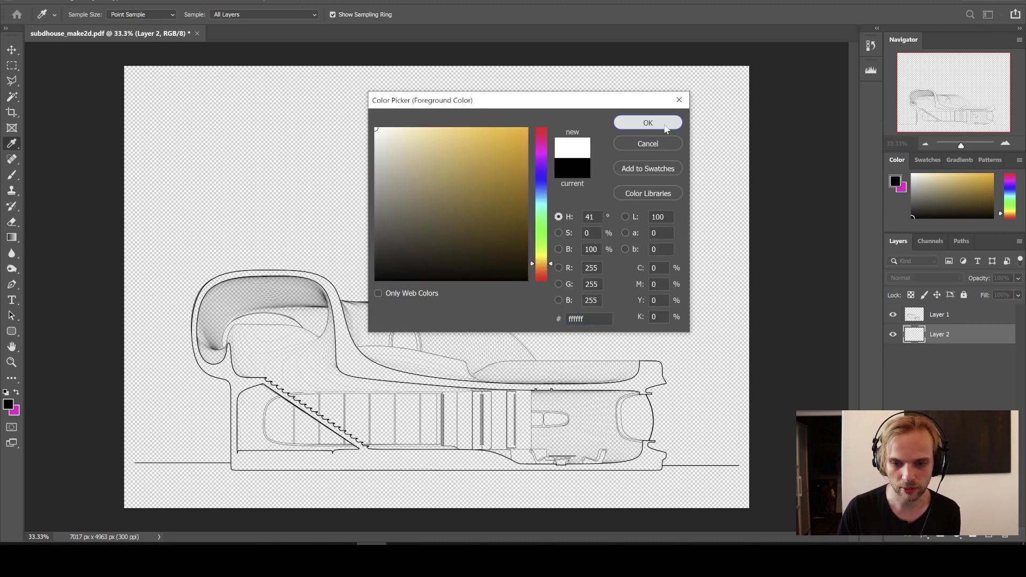
{"action": "left_click", "coordinate": [661, 127]}
{"action": "key", "text": "shift+F5"}
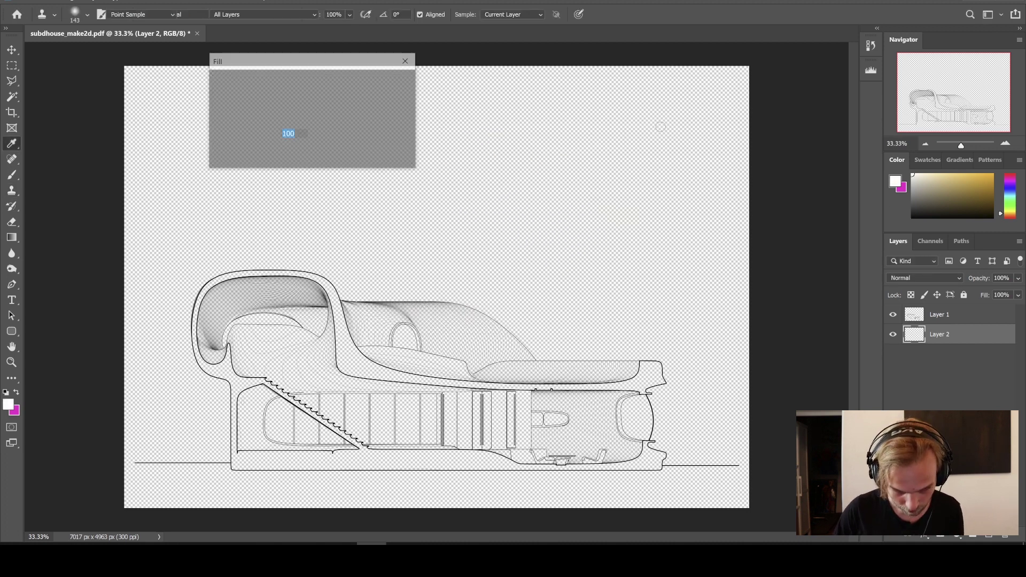
{"action": "key", "text": "Return"}
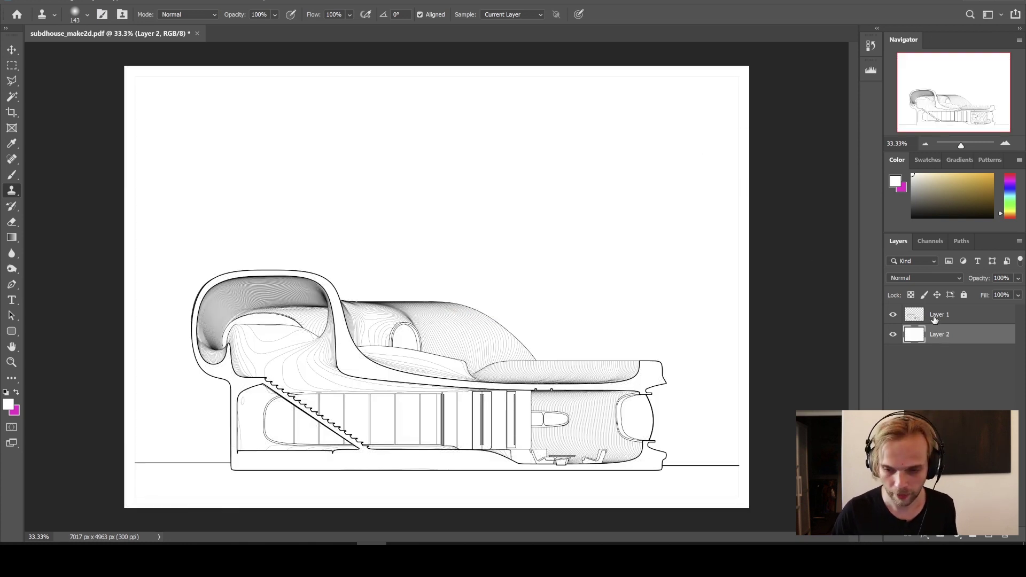
Merge the section drawing layer with the white background layer and check the resulting linework up close
{"action": "left_click", "coordinate": [937, 317], "text": "shift"}
{"action": "right_click", "coordinate": [937, 317]}
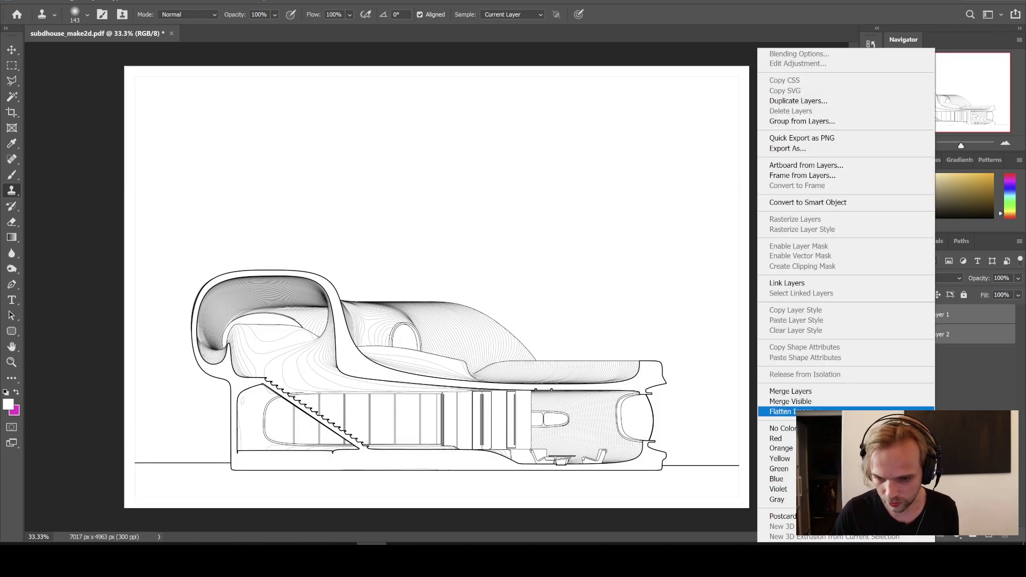
{"action": "left_click", "coordinate": [810, 393]}
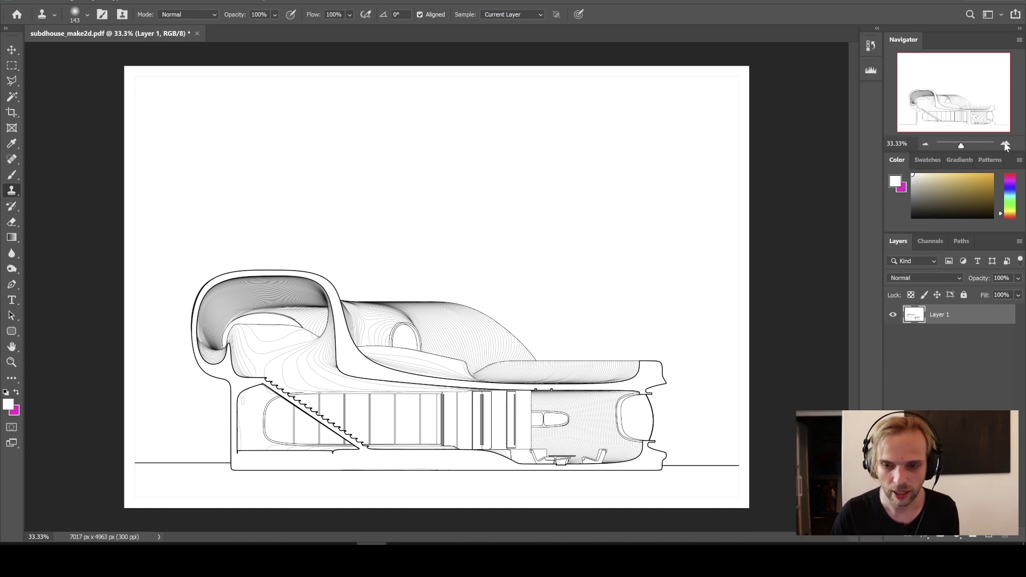
{"action": "left_click", "coordinate": [1005, 144]}
{"action": "left_click", "coordinate": [1006, 143]}
{"action": "left_click_drag", "start_coordinate": [960, 86], "coordinate": [957, 99]}
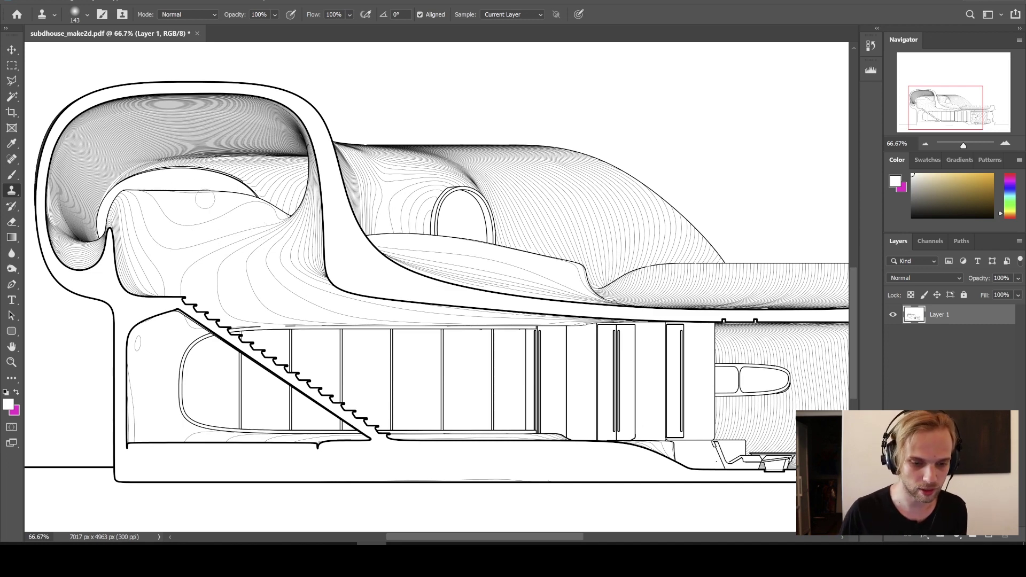
{"action": "left_click", "coordinate": [927, 146]}
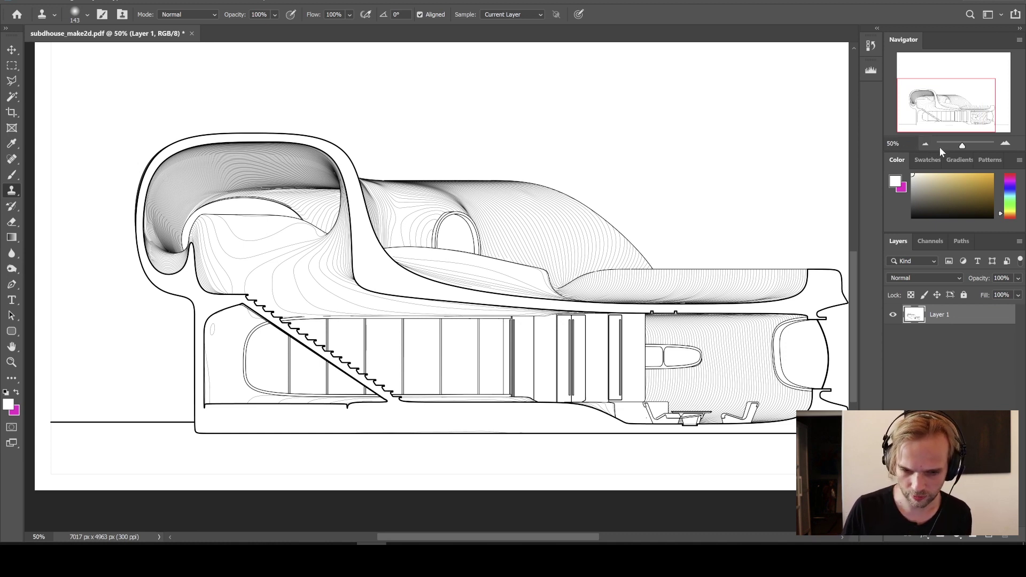
Examine the section's cut outlines and fine contour lines at up to 200% magnification and as a whole page
{"action": "left_click_drag", "start_coordinate": [948, 104], "coordinate": [953, 105]}
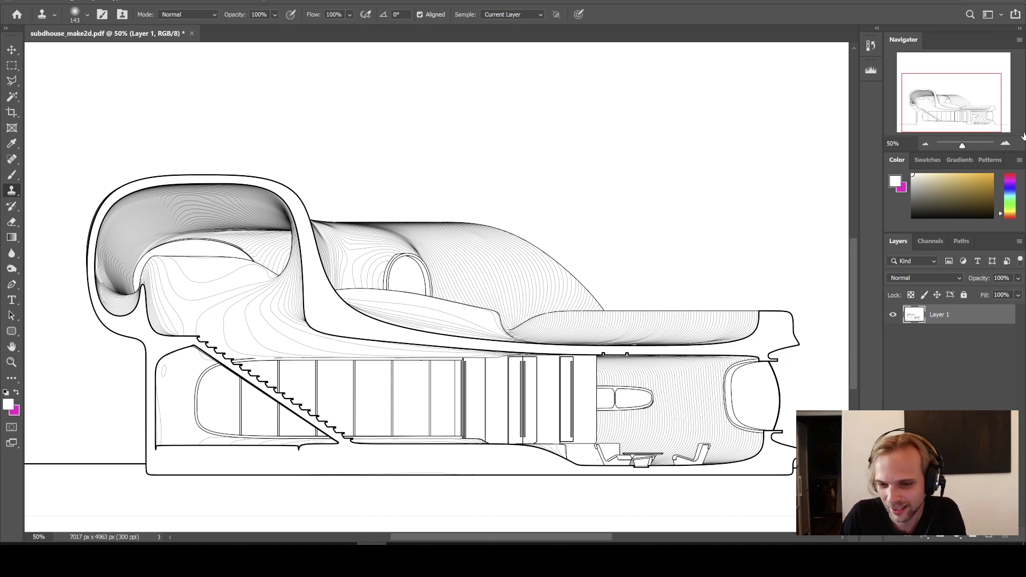
{"action": "left_click", "coordinate": [1005, 145]}
{"action": "left_click", "coordinate": [1005, 145]}
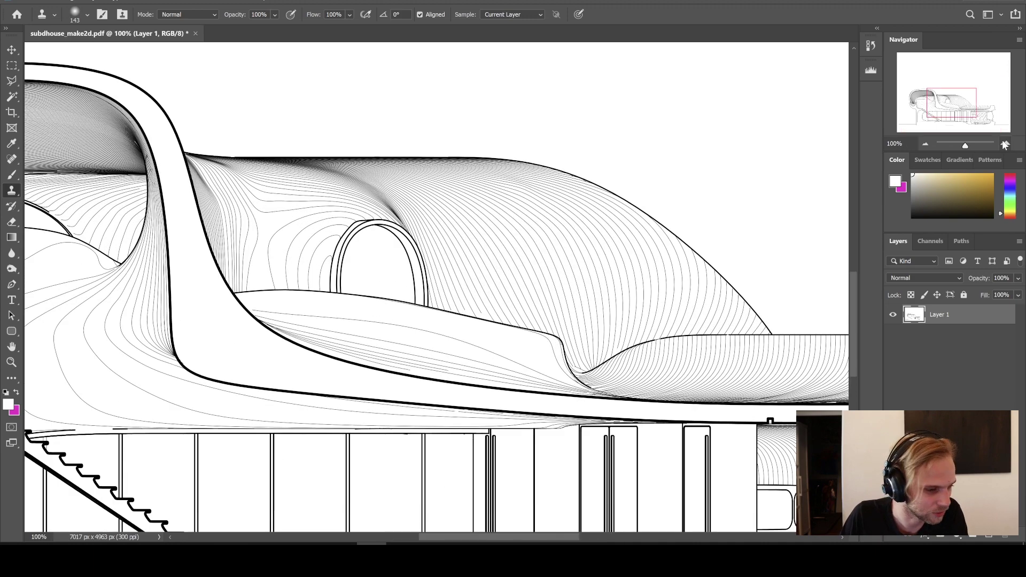
{"action": "left_click", "coordinate": [1005, 145]}
{"action": "left_click", "coordinate": [1005, 145]}
{"action": "left_click", "coordinate": [926, 145]}
{"action": "left_click", "coordinate": [925, 145]}
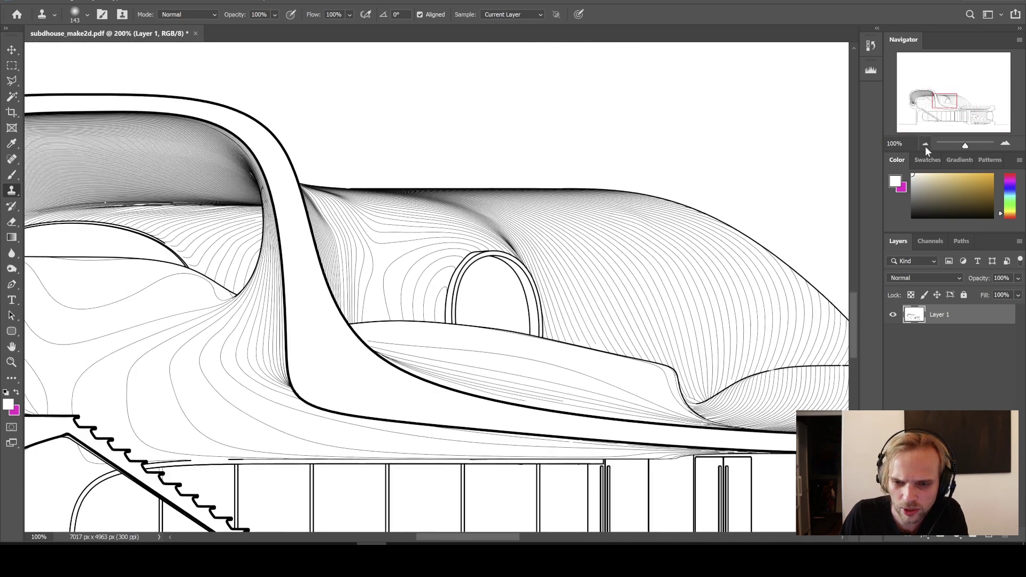
{"action": "left_click", "coordinate": [926, 145]}
{"action": "left_click", "coordinate": [926, 145]}
{"action": "left_click", "coordinate": [926, 144]}
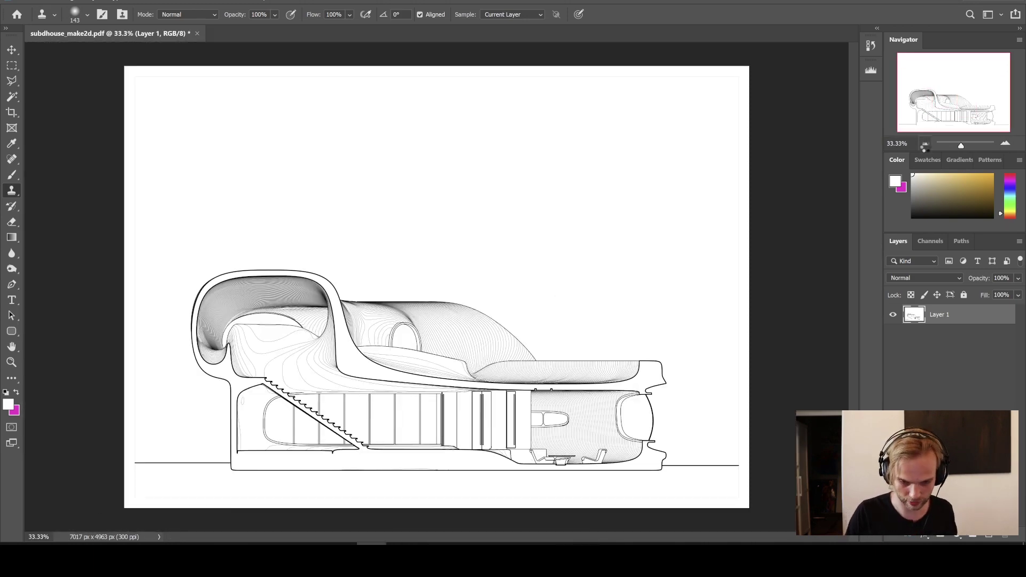
Invert the section drawing to white lines on a black background and check the inverted linework around the arched opening
{"action": "key", "text": "ctrl+i"}
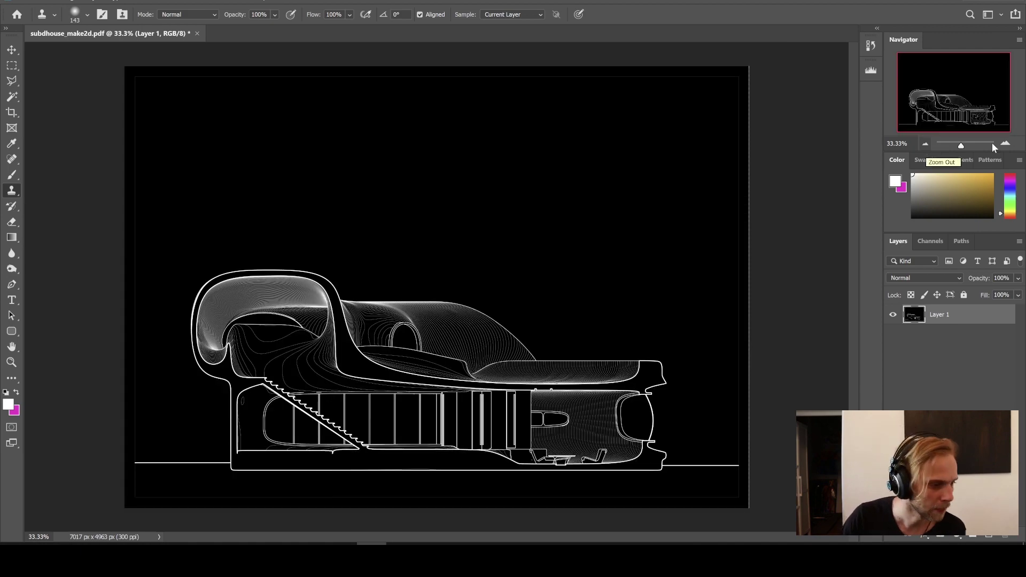
{"action": "left_click", "coordinate": [1006, 143]}
{"action": "left_click", "coordinate": [1005, 143]}
{"action": "left_click", "coordinate": [1006, 143]}
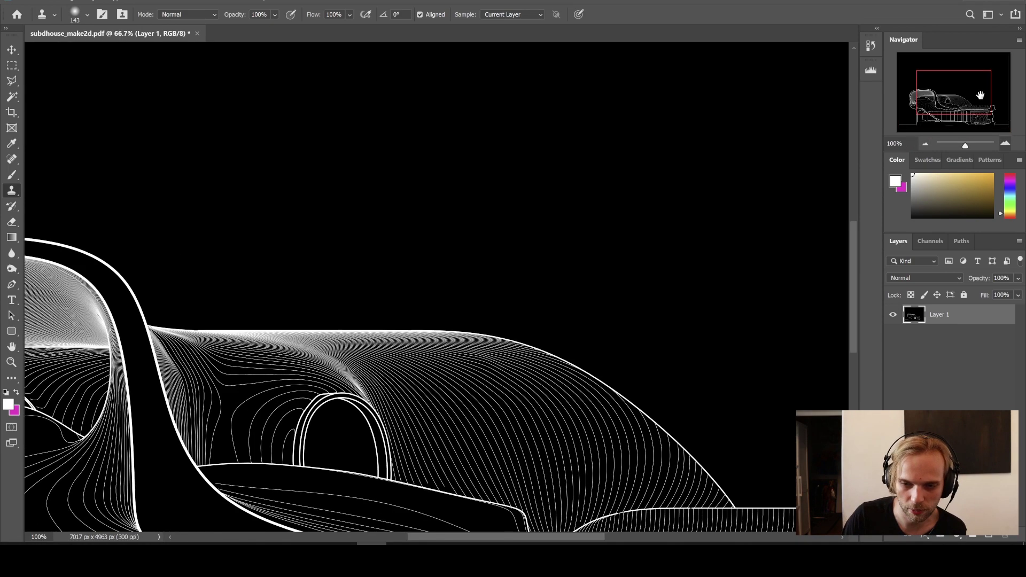
{"action": "left_click_drag", "start_coordinate": [981, 95], "coordinate": [965, 98]}
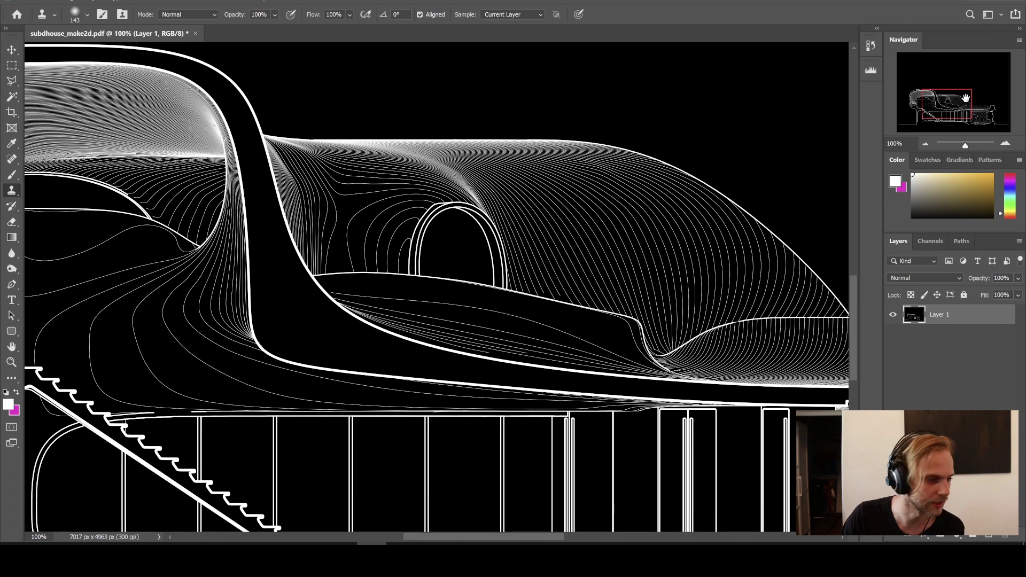
{"action": "left_click", "coordinate": [926, 143]}
{"action": "left_click", "coordinate": [926, 143]}
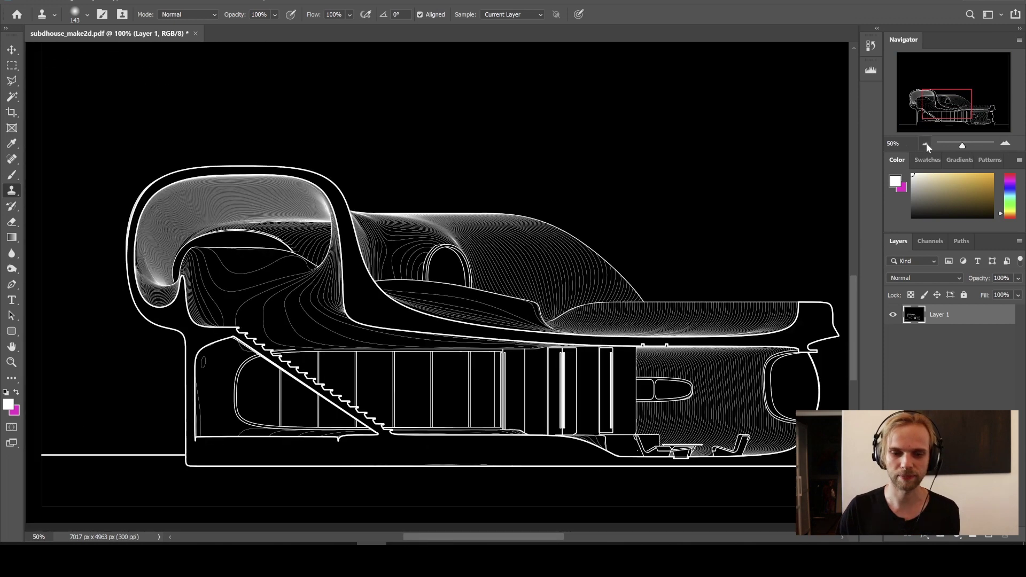
{"action": "left_click_drag", "start_coordinate": [978, 102], "coordinate": [986, 122]}
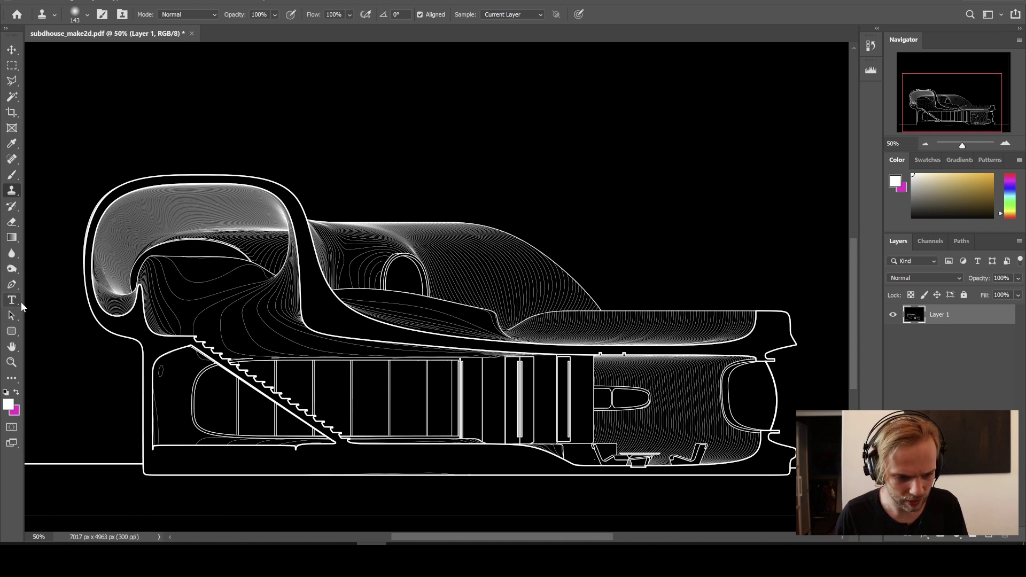
Select the section's continuous cut area of walls, slabs and stair with the Magic Wand, fill it with white at 100% opacity, and deselect
{"action": "left_click", "coordinate": [12, 97]}
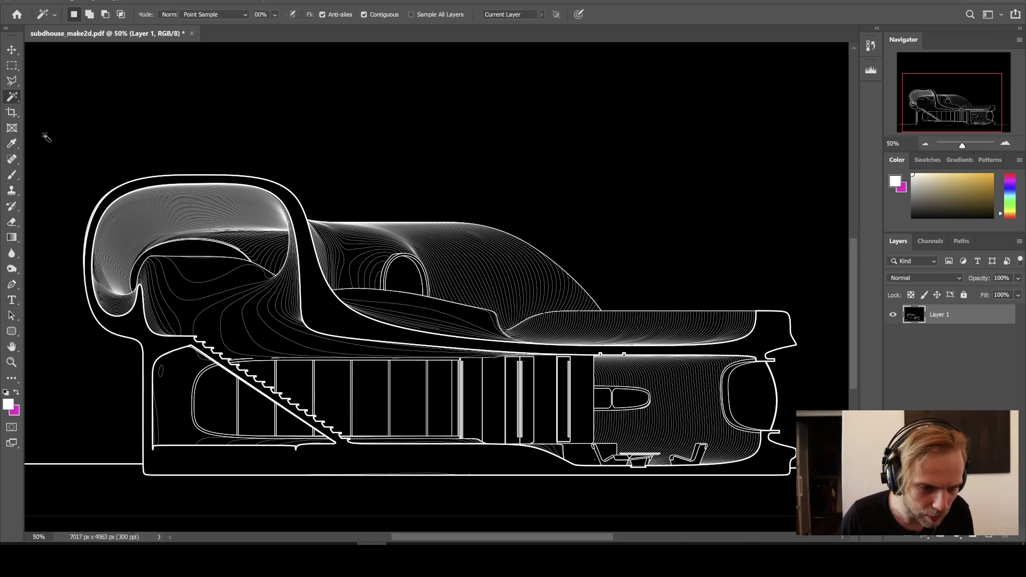
{"action": "left_click", "coordinate": [96, 229]}
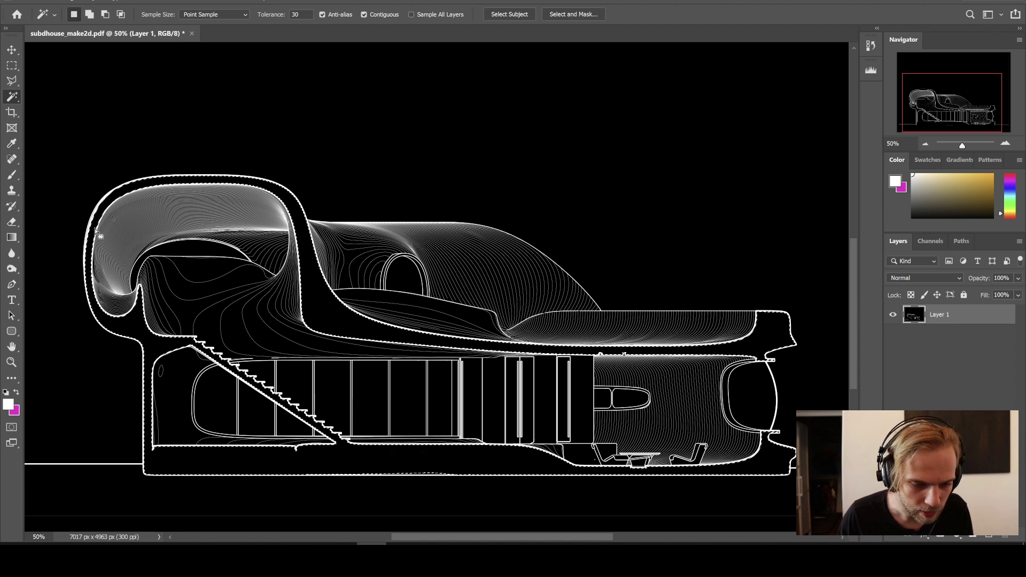
{"action": "key", "text": "shift"}
{"action": "key", "text": "shift+BackSpace"}
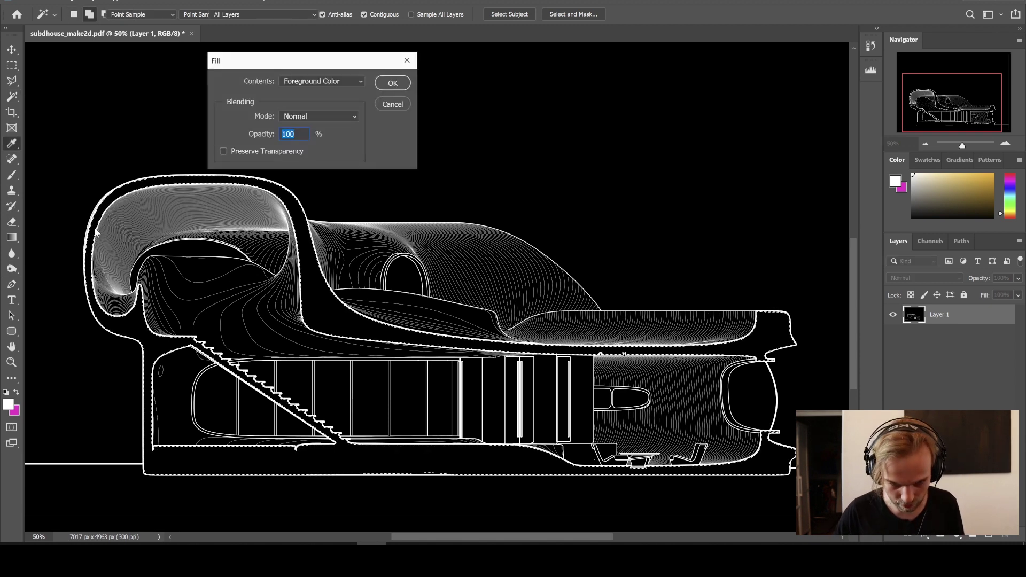
{"action": "key", "text": "Return"}
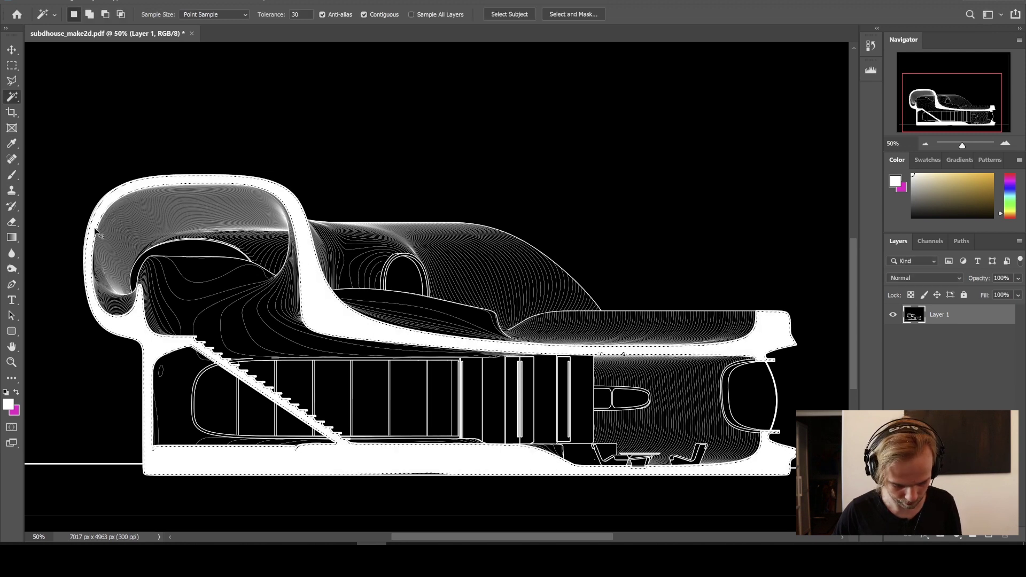
{"action": "key", "text": "ctrl+d"}
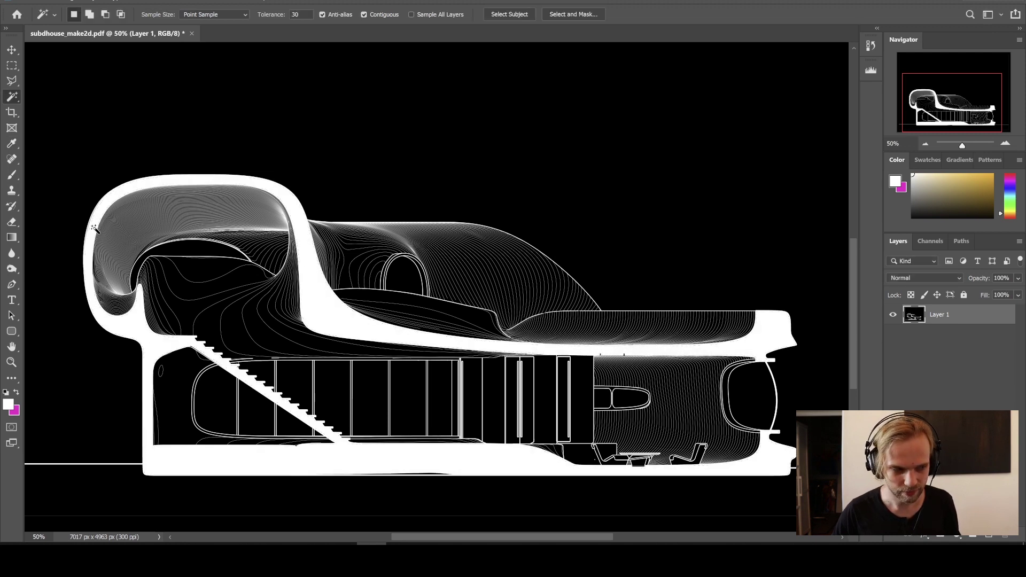
Reselect the white cut area, darken it to dark grey with a Levels white output of about 49, and deselect
{"action": "left_click", "coordinate": [97, 233]}
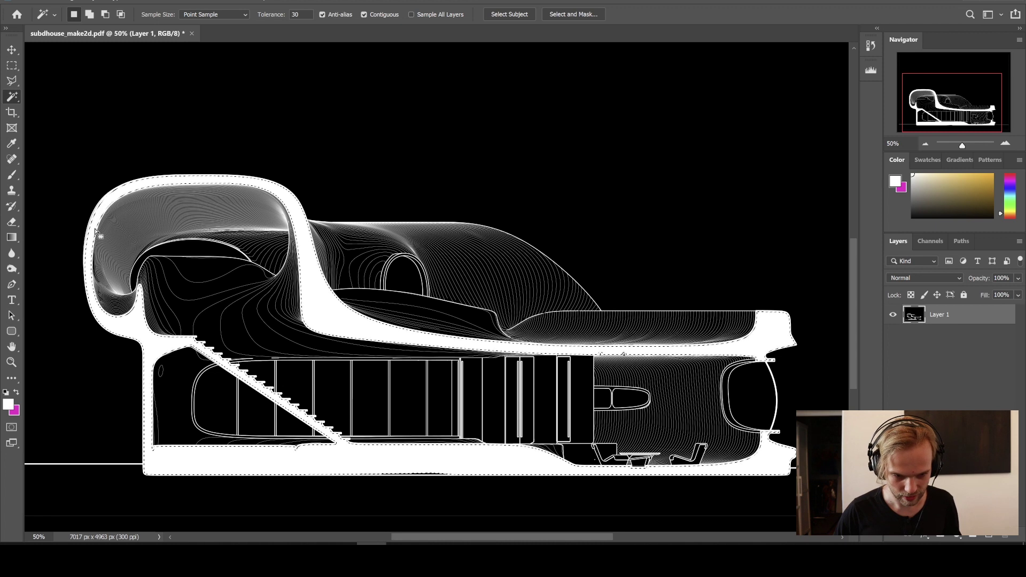
{"action": "key", "text": "ctrl+l"}
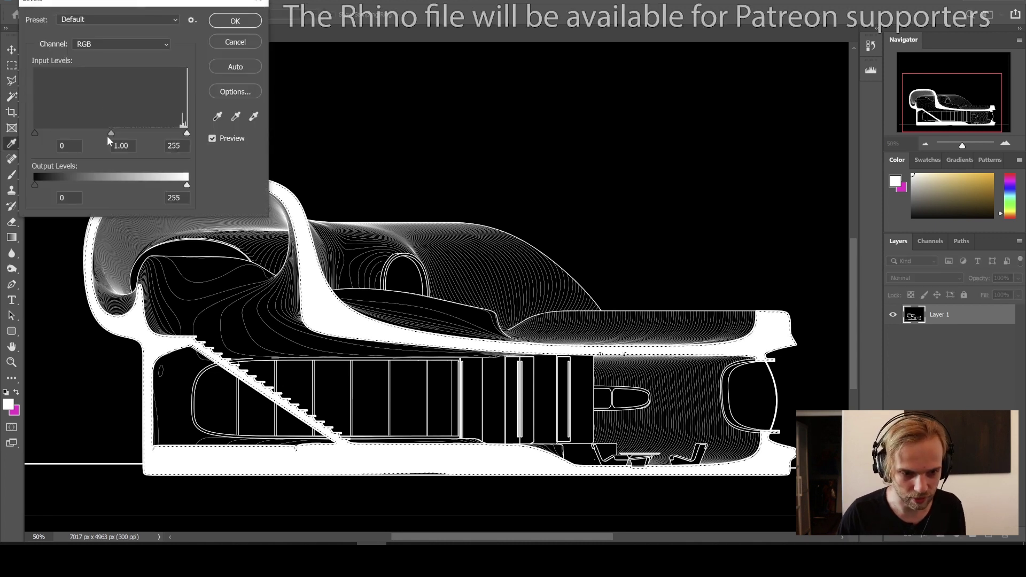
{"action": "left_click_drag", "start_coordinate": [187, 186], "coordinate": [59, 187]}
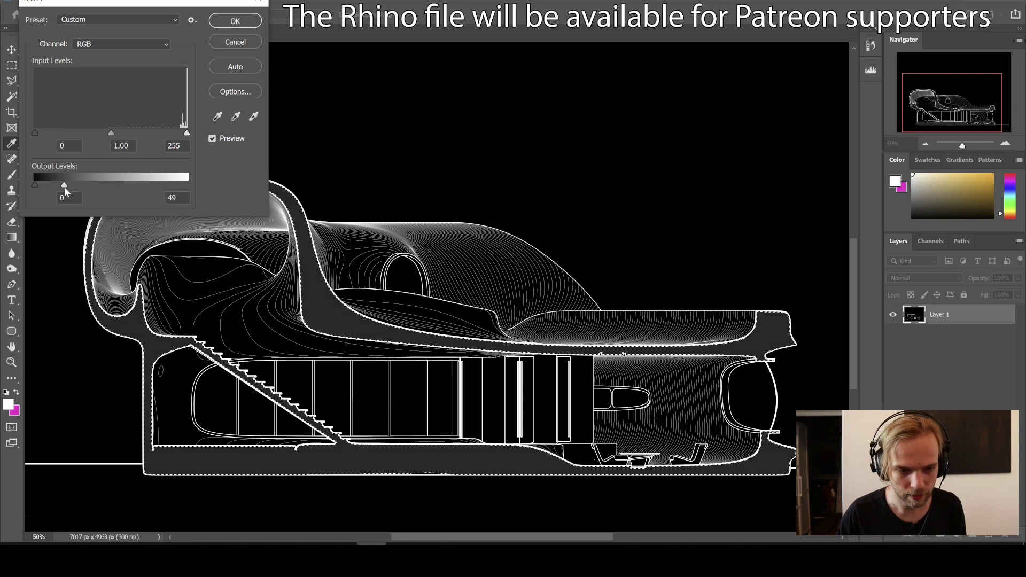
{"action": "left_click", "coordinate": [223, 26]}
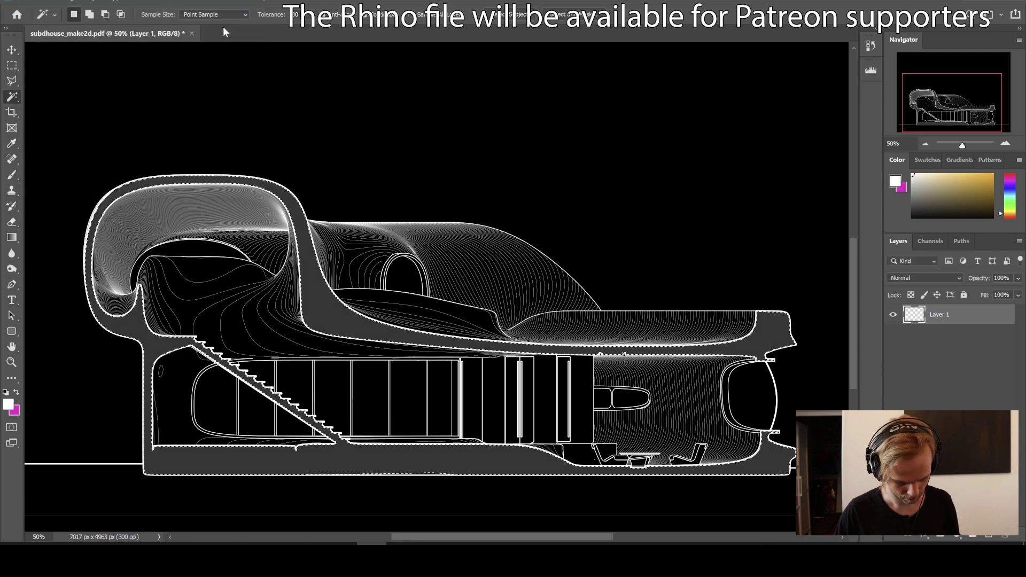
{"action": "key", "text": "ctrl+d"}
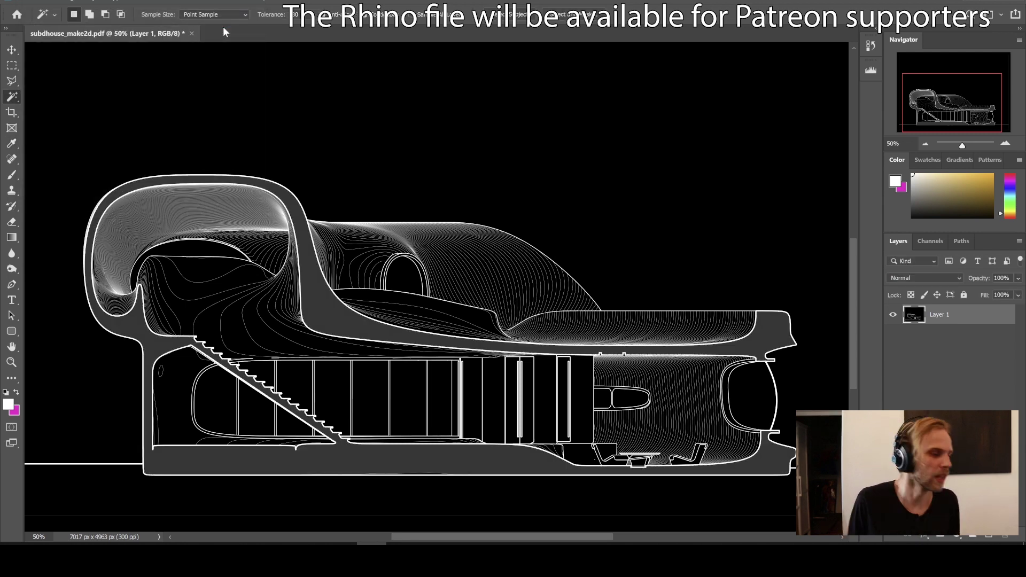